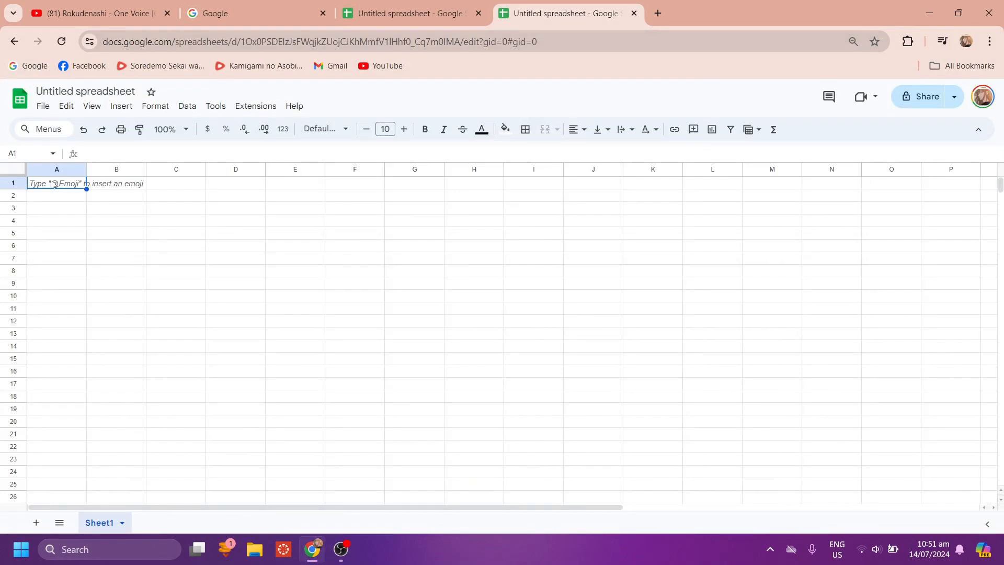
Enter the heading INCOME in cell A1 and the subheading WORK in cell A3.
type("INCOME")
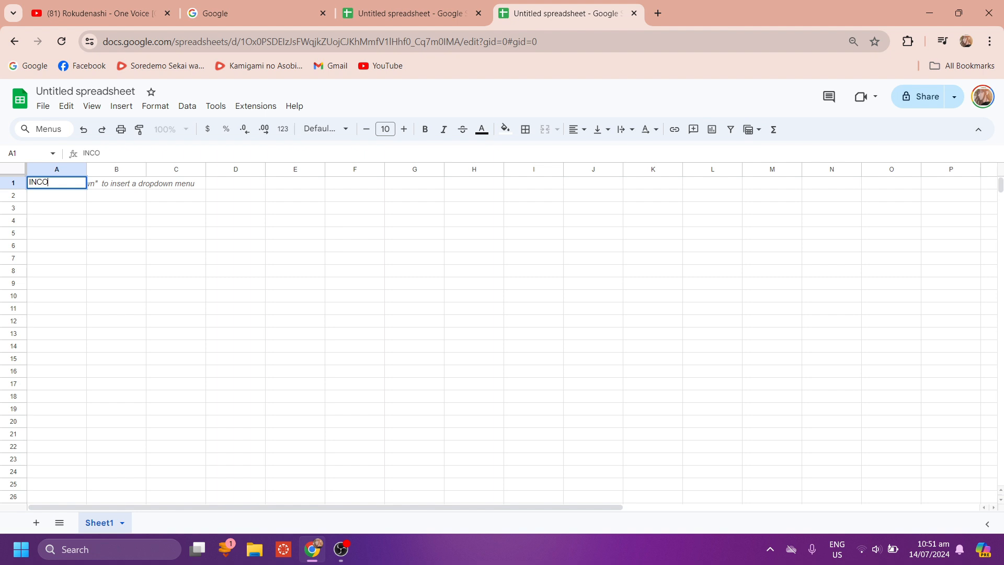
left_click(66, 209)
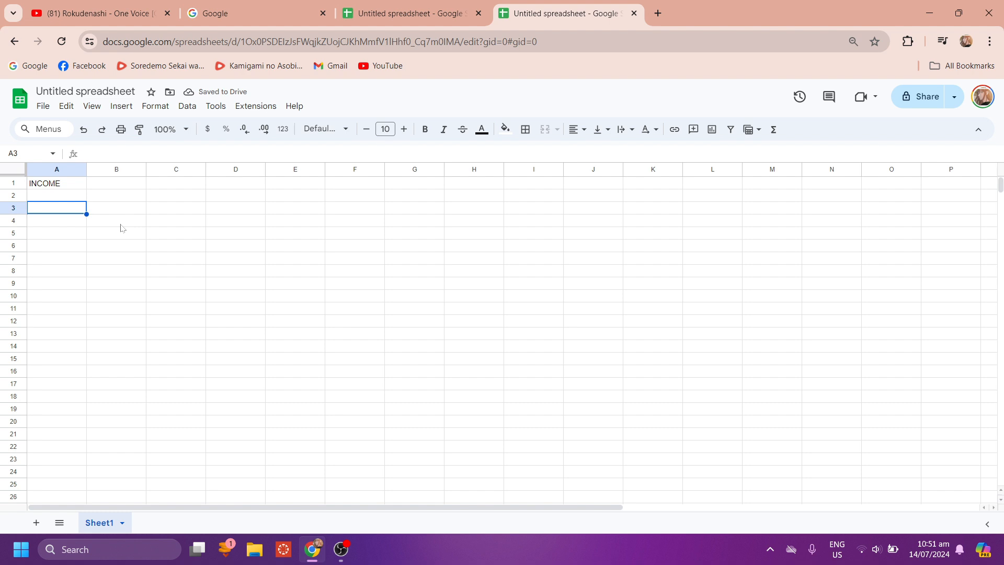
type("W")
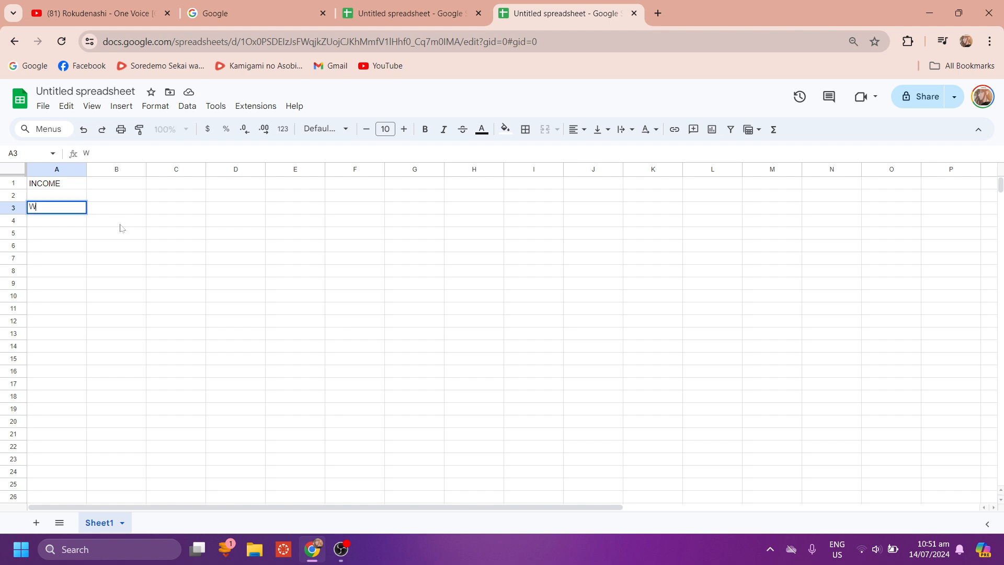
type("ORK")
List Paycheck 1 and Paycheck 2 under the WORK subheading, in cells A4 and A5.
left_click(73, 224)
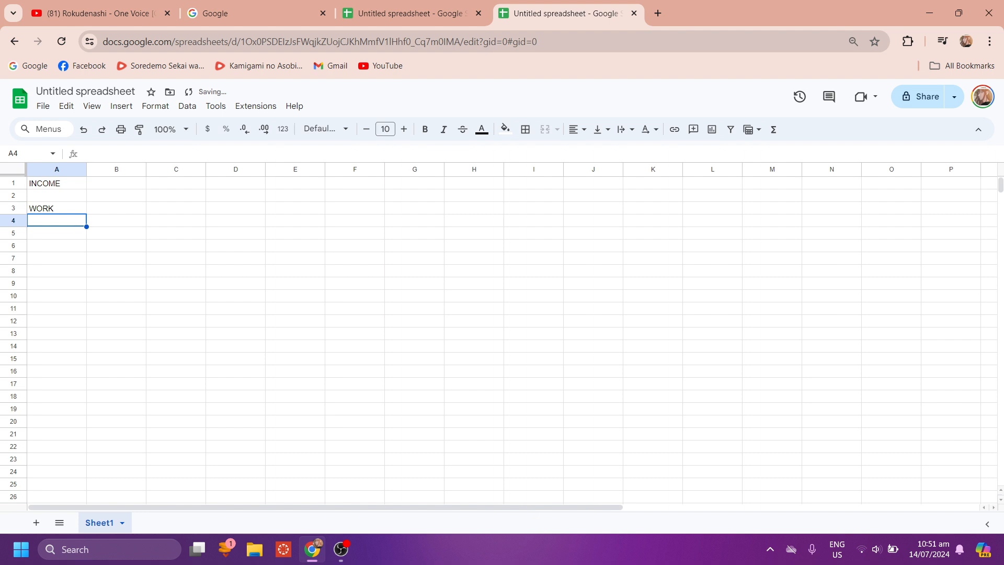
type("Paycheck")
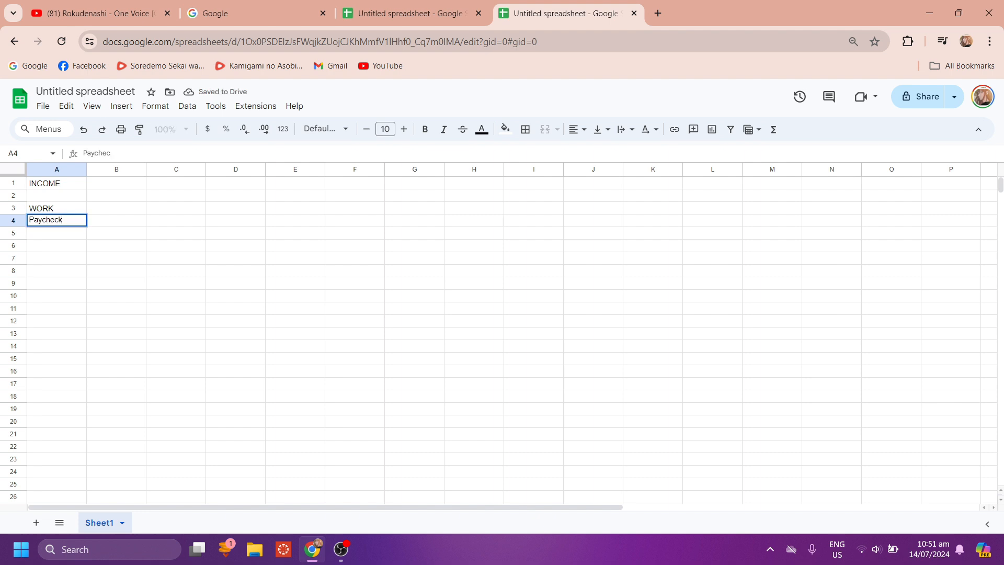
type(" 1")
left_click(76, 237)
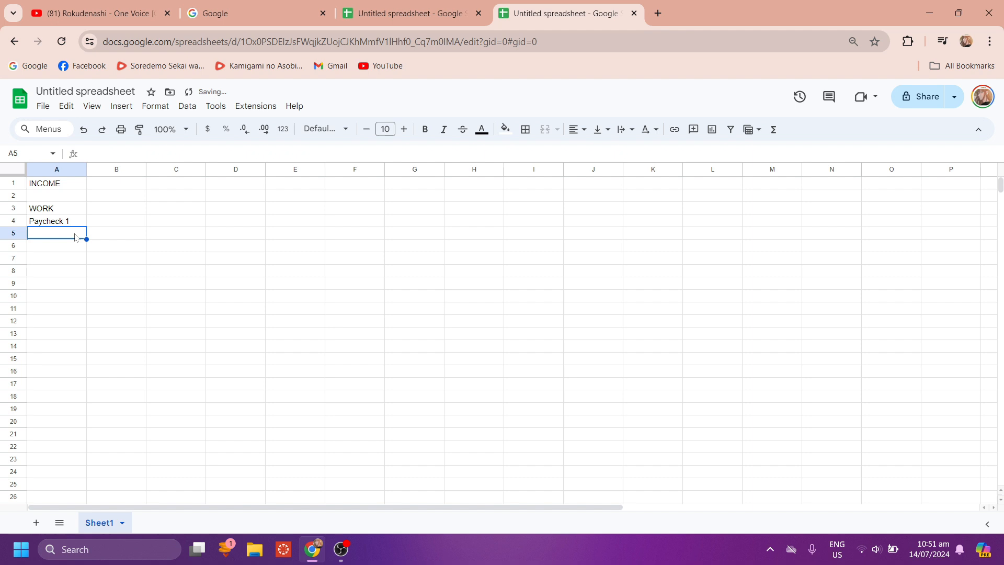
type("Pa")
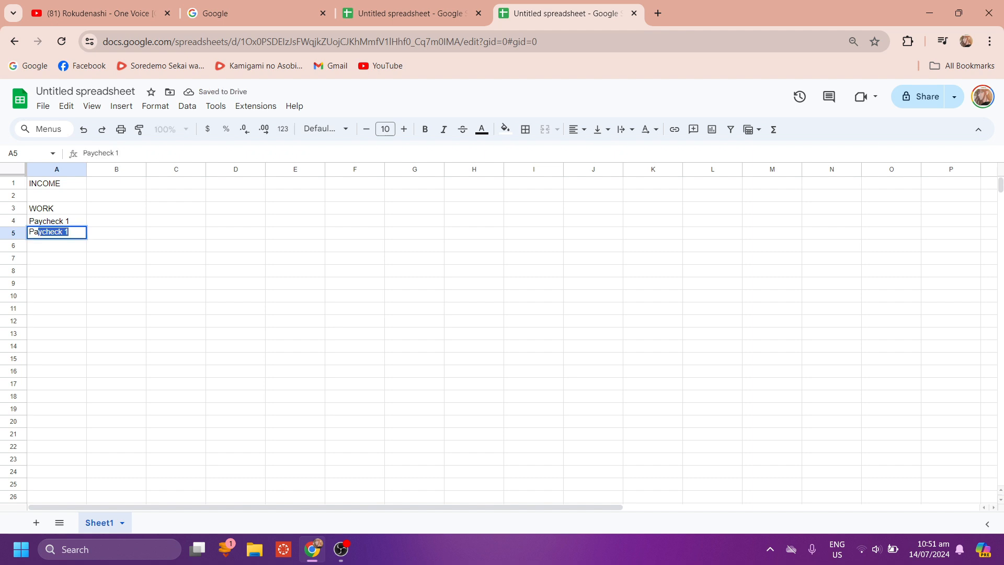
key("Return")
double_click(76, 237)
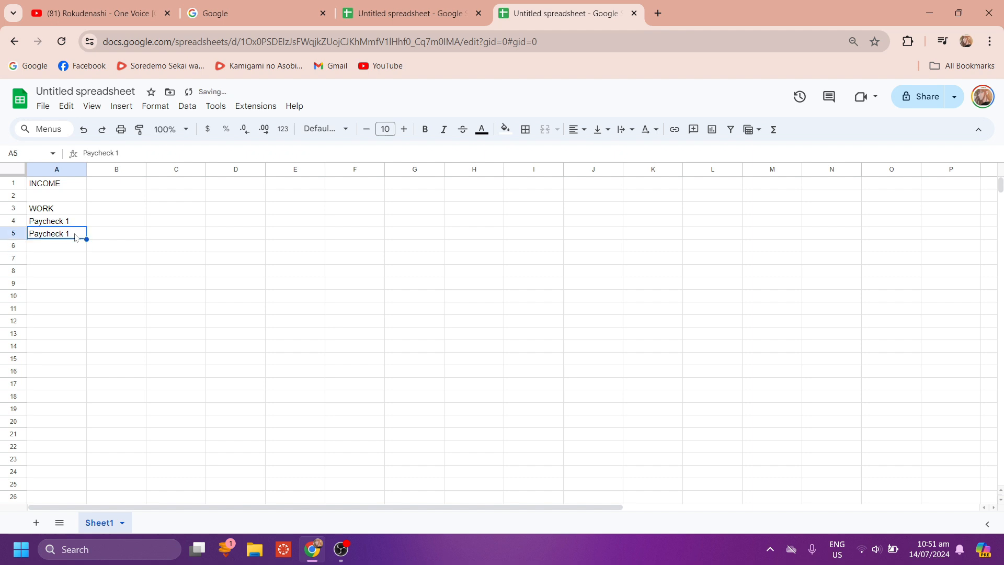
key("BackSpace")
type("2")
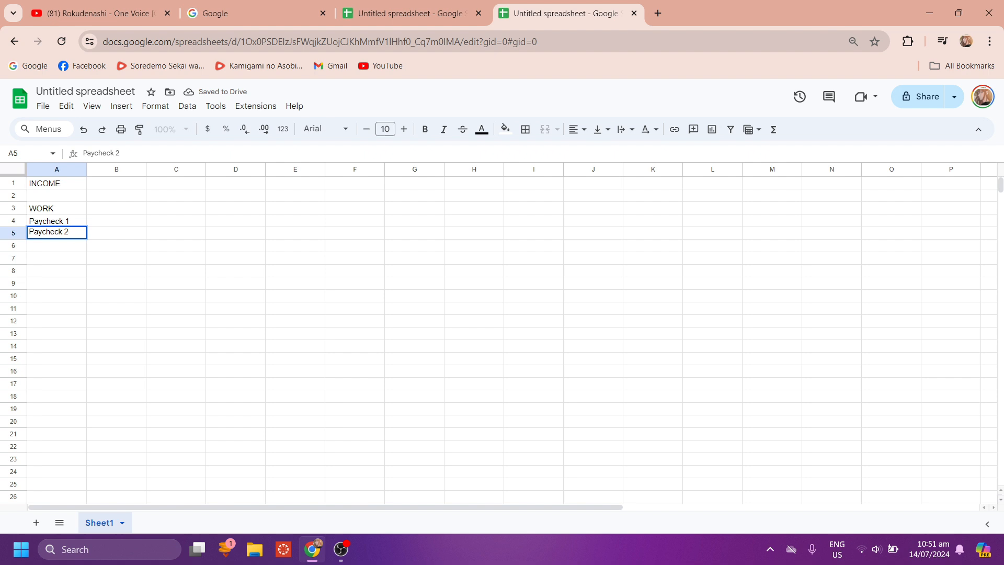
left_click(82, 245)
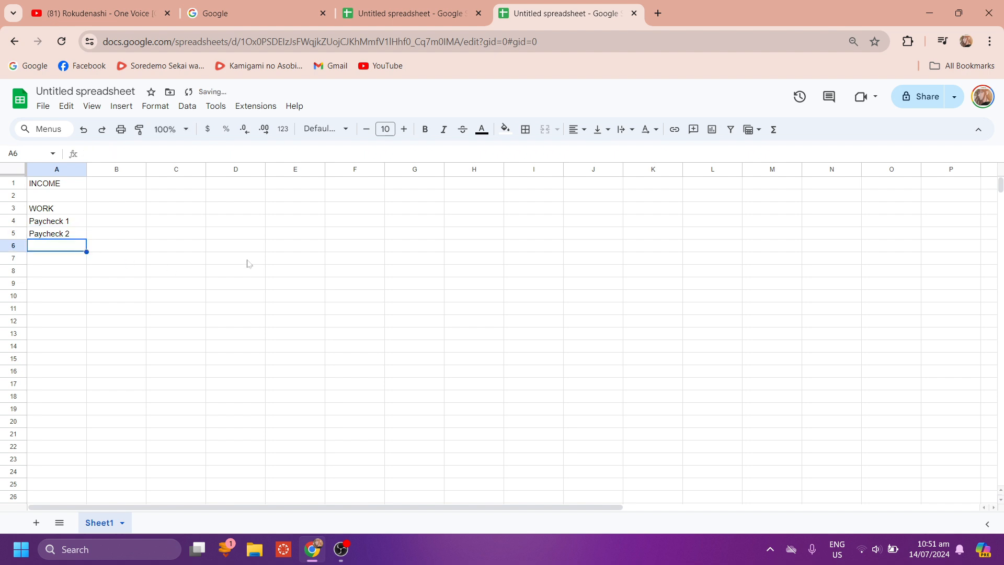
Enter an amount of 2000 for each of the two paychecks, in cells B4 and B5.
left_click(123, 221)
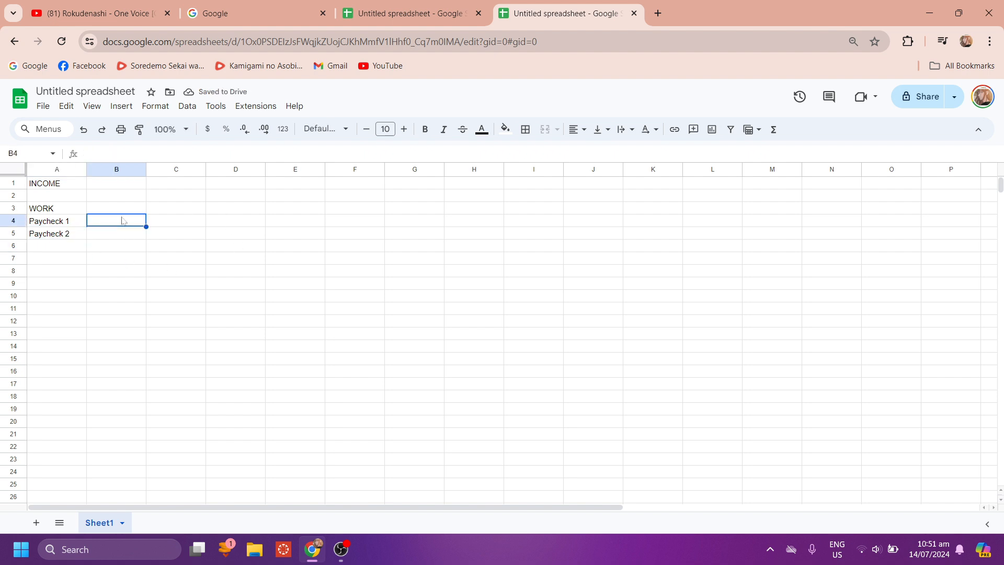
type("2000")
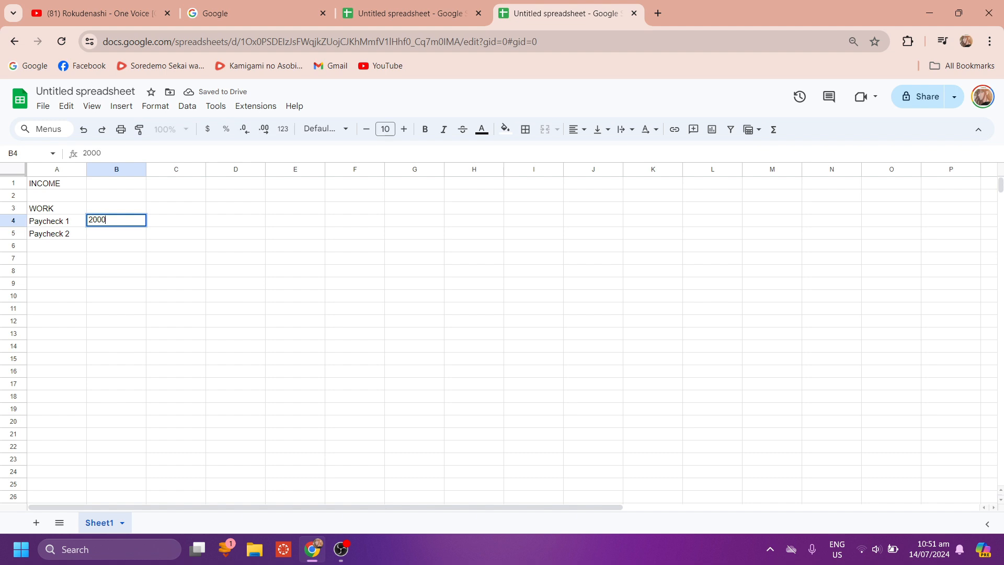
left_click(140, 238)
type("2000")
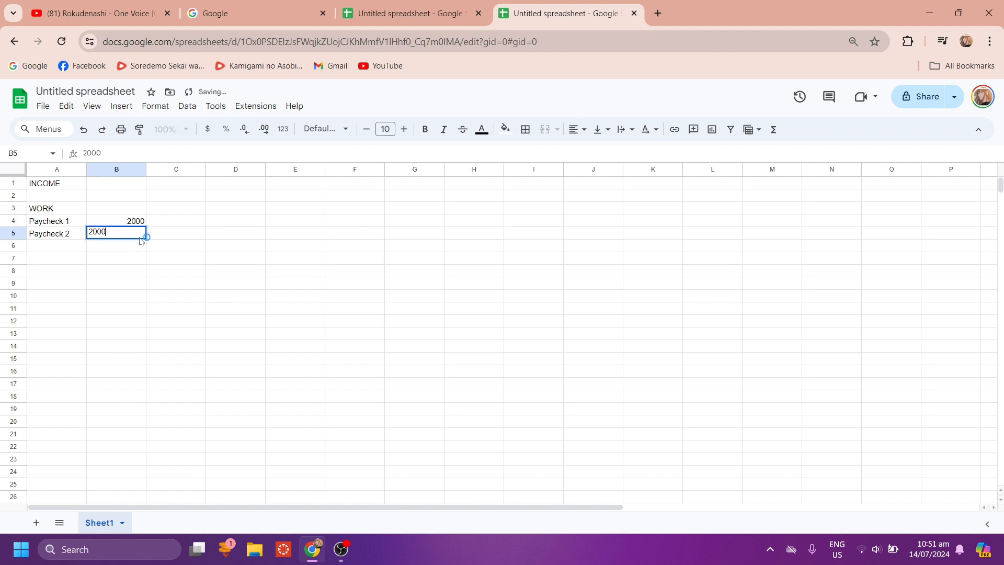
left_click(64, 248)
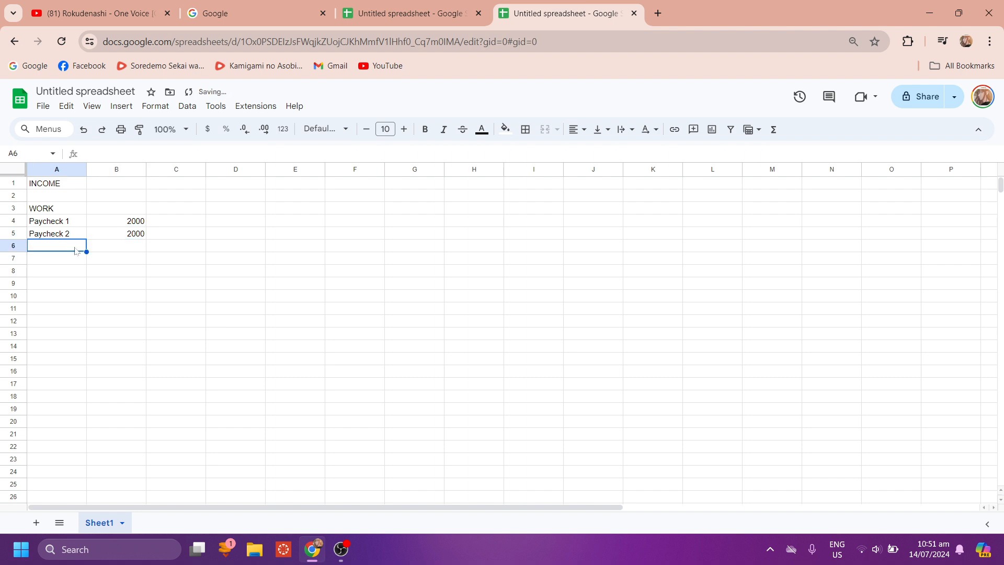
Add the label Total in cell A7 and total the paychecks in B7 with a SUM formula over B4:B5.
left_click(48, 259)
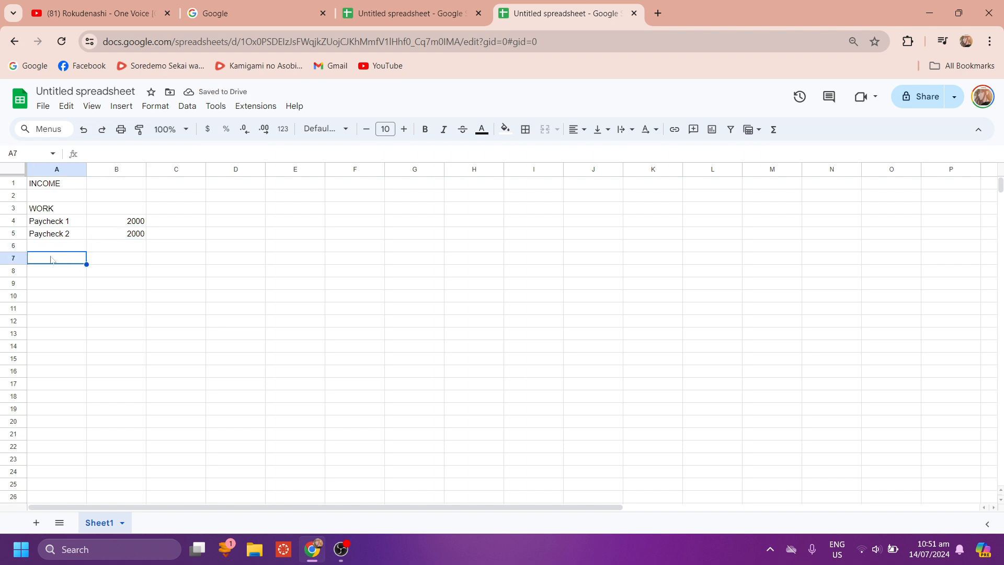
type("To")
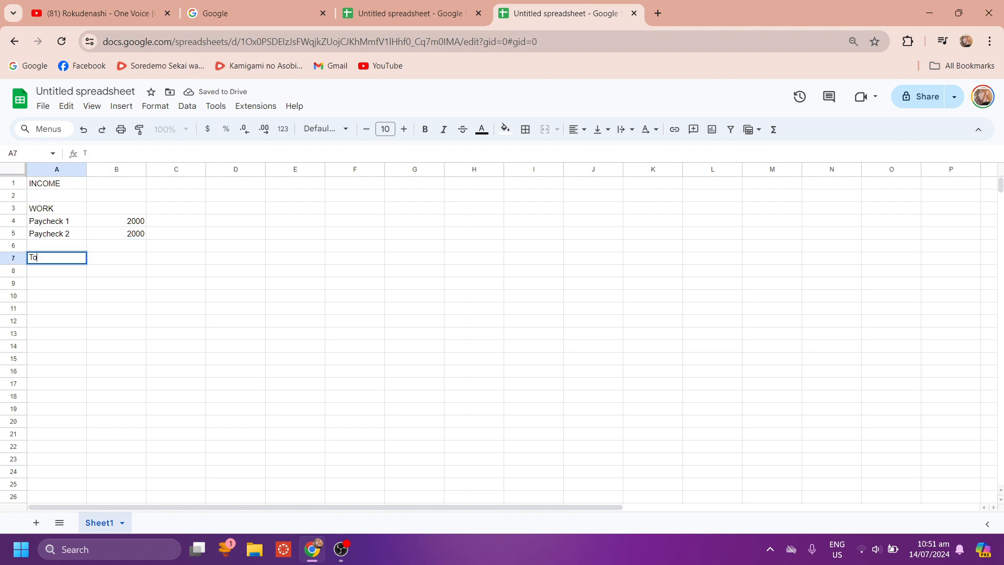
type("tal")
left_click(100, 261)
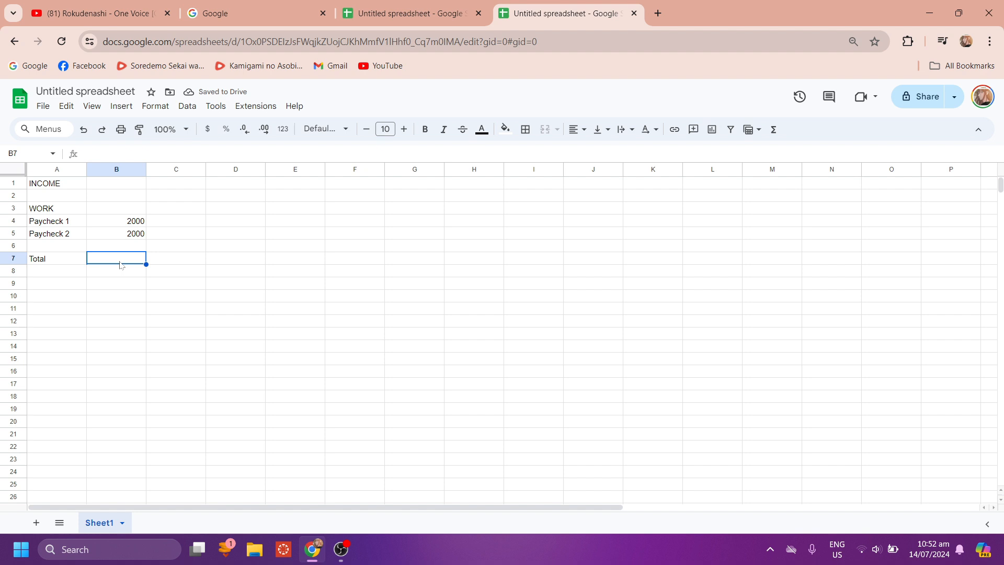
type("=sum")
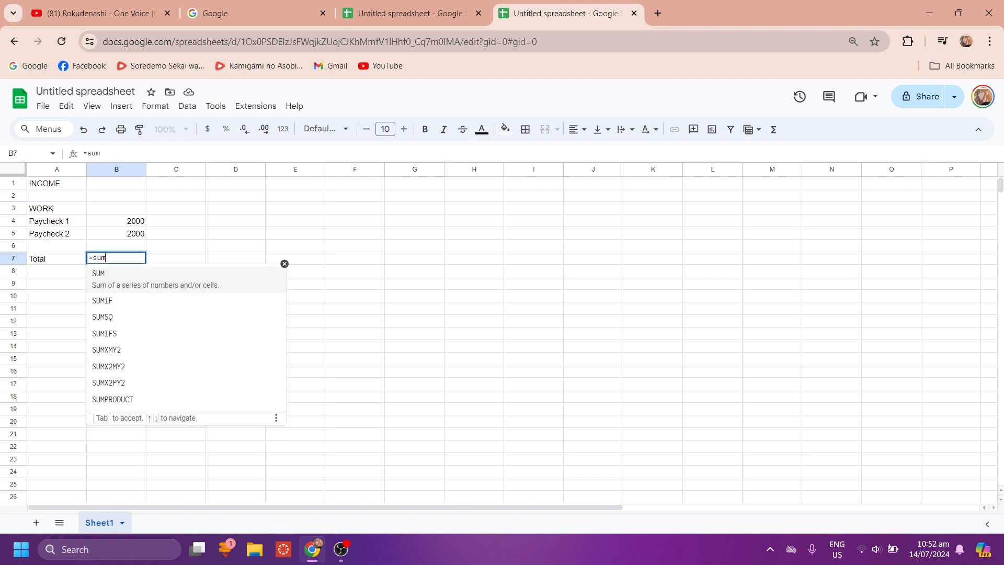
type("(")
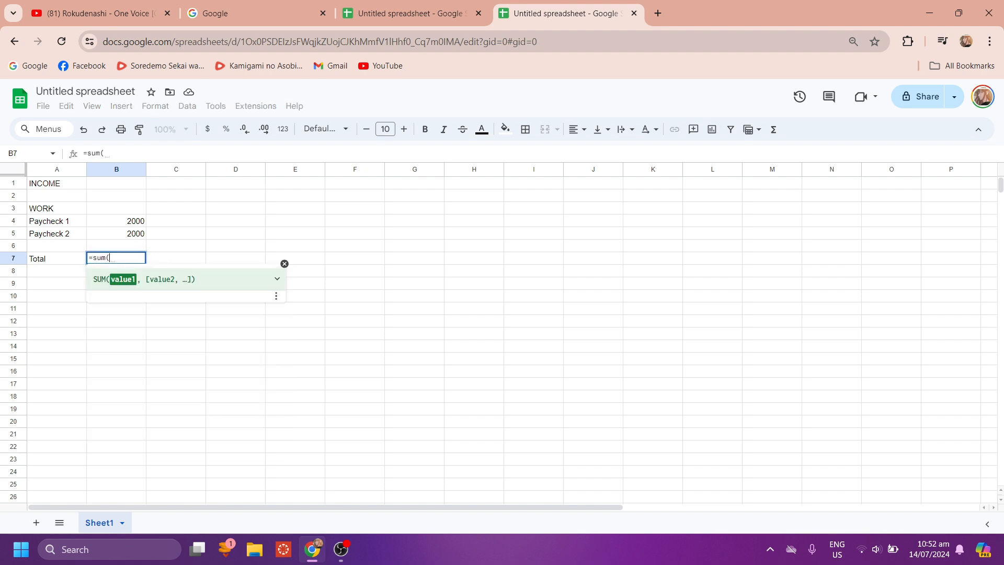
left_click(136, 222)
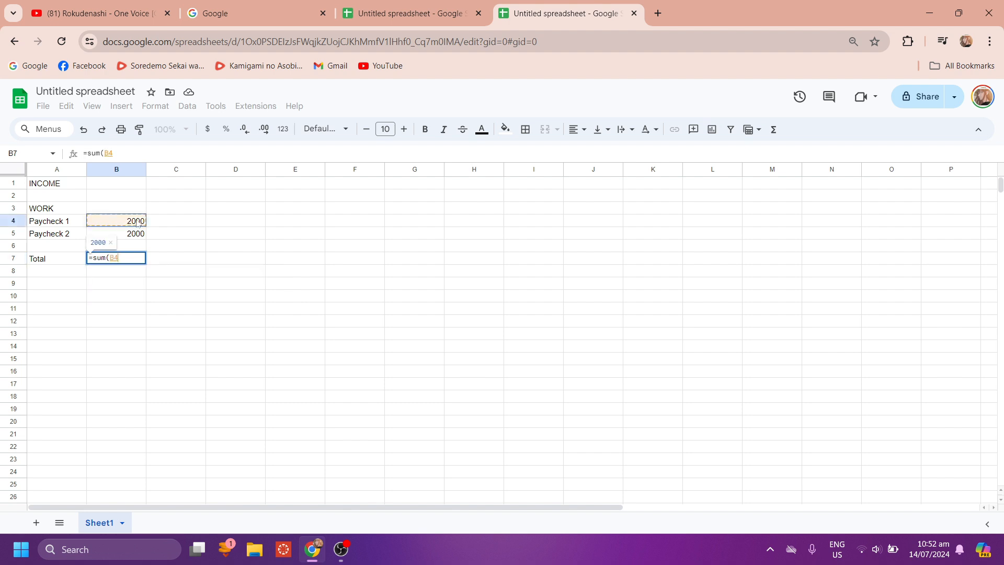
left_click_drag(136, 232, 137, 237)
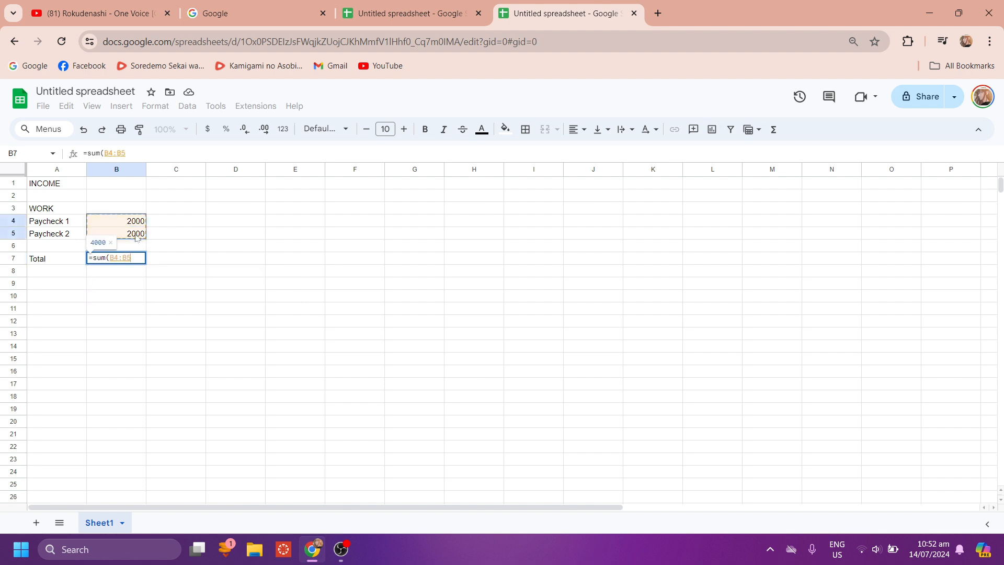
key("Return")
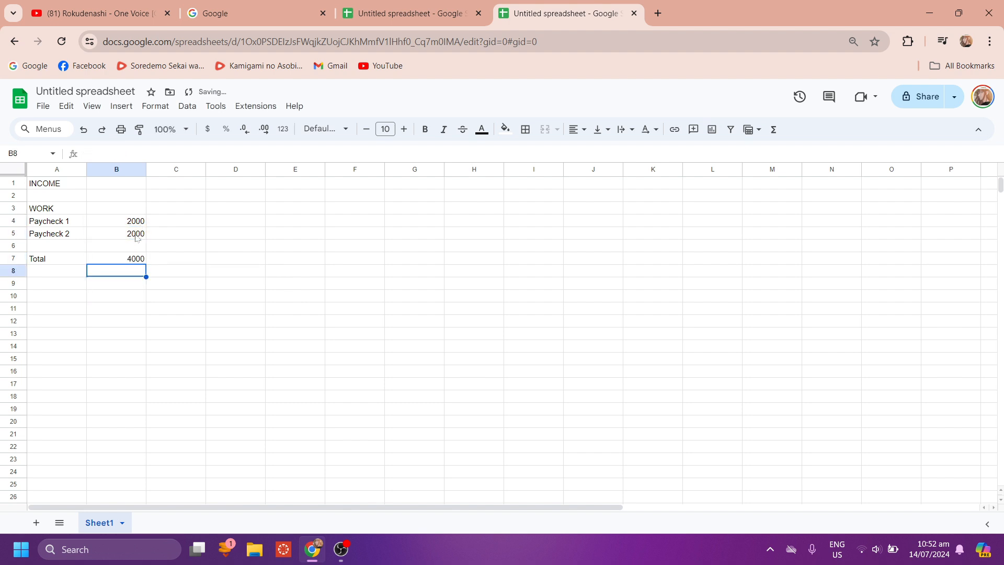
left_click(125, 262)
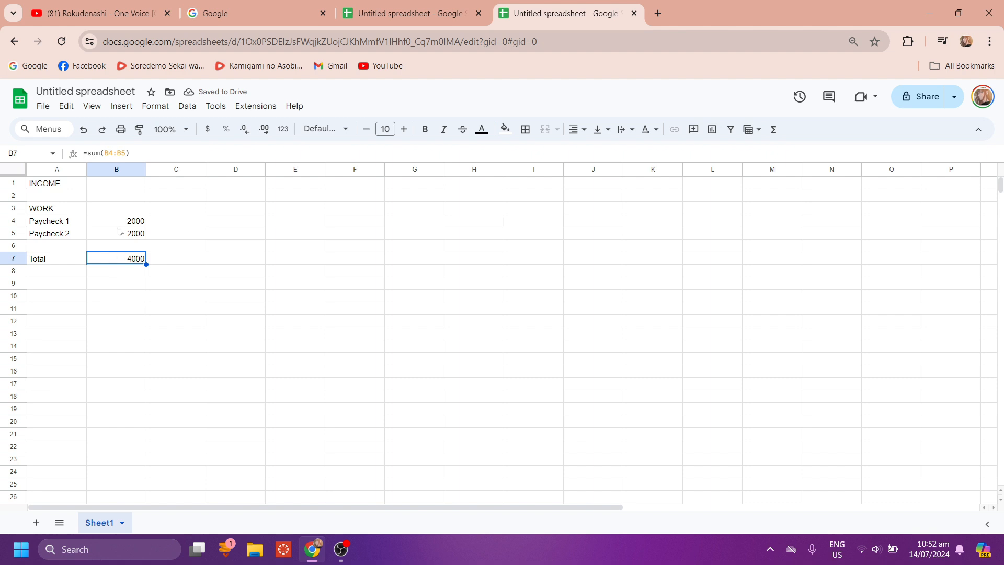
Format the paycheck amounts and their total in B4:B7 as Currency with two decimals.
left_click_drag(117, 219, 121, 261)
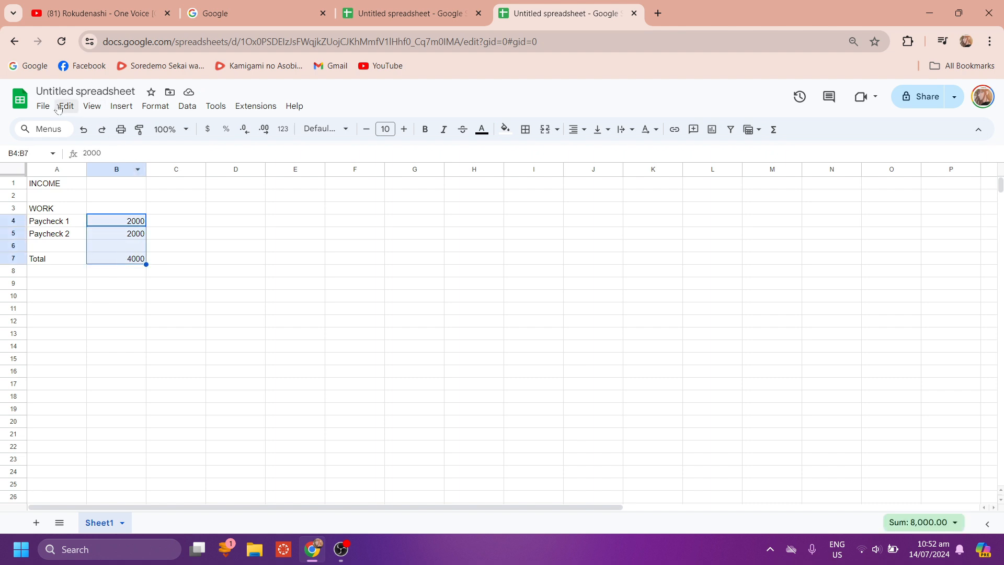
left_click(146, 108)
mouse_move(189, 164)
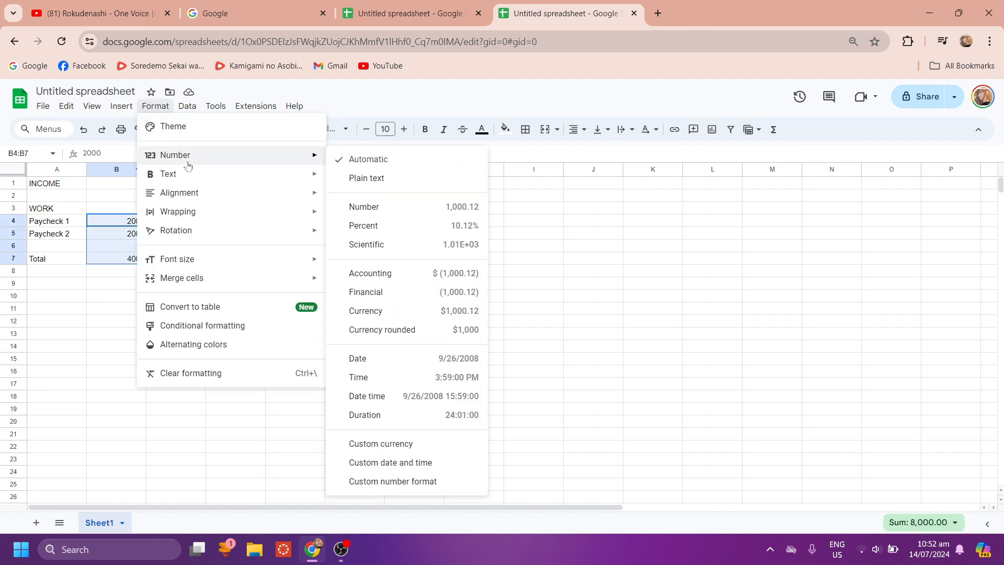
left_click(425, 311)
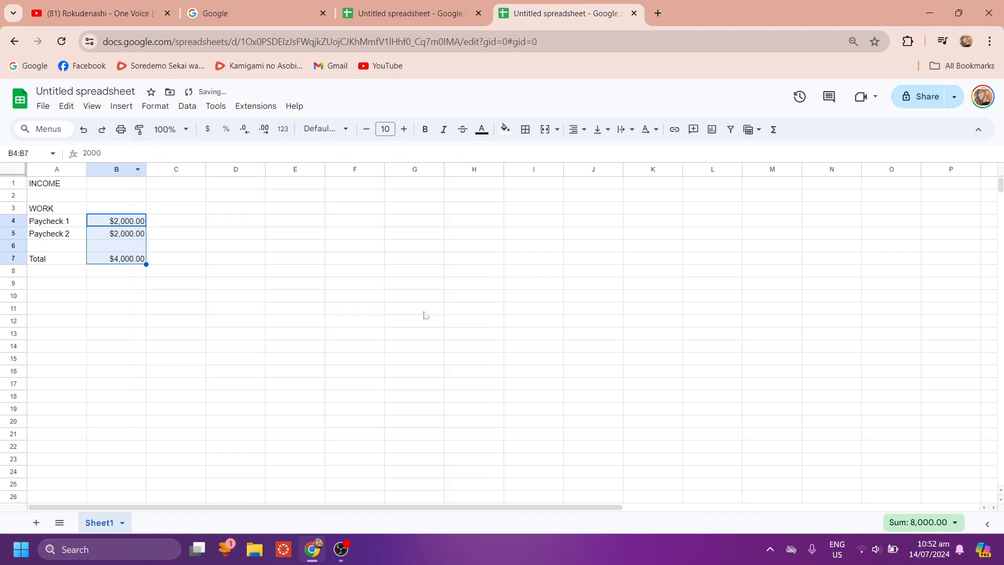
left_click(132, 272)
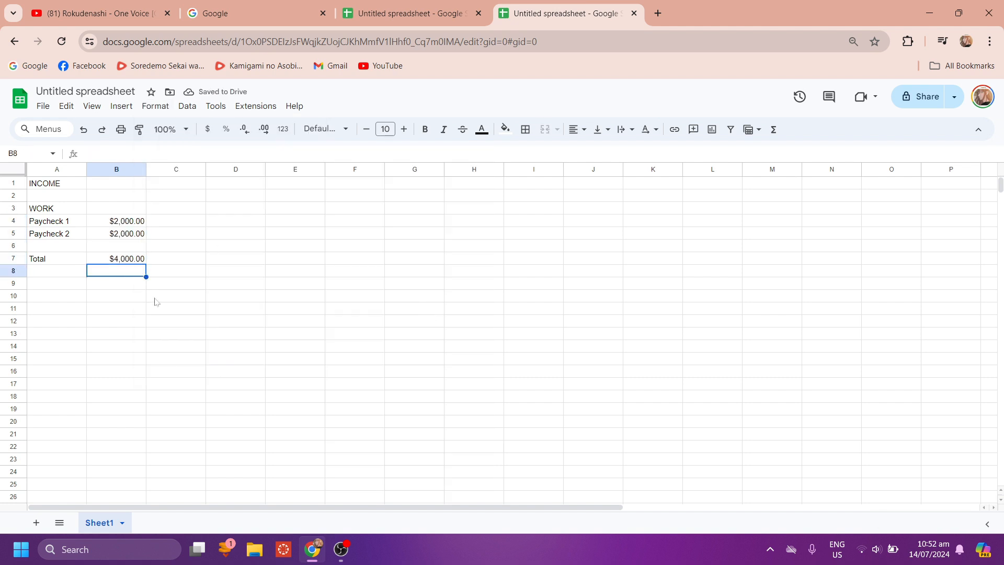
Enter the subheading SIDE JOBS in cell A9, below the work total.
left_click(61, 263)
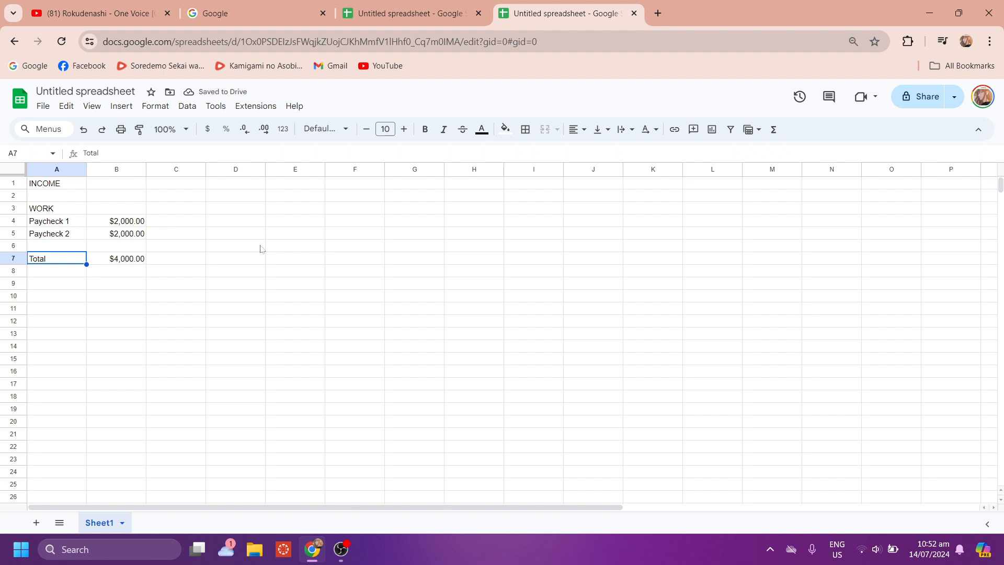
left_click(72, 285)
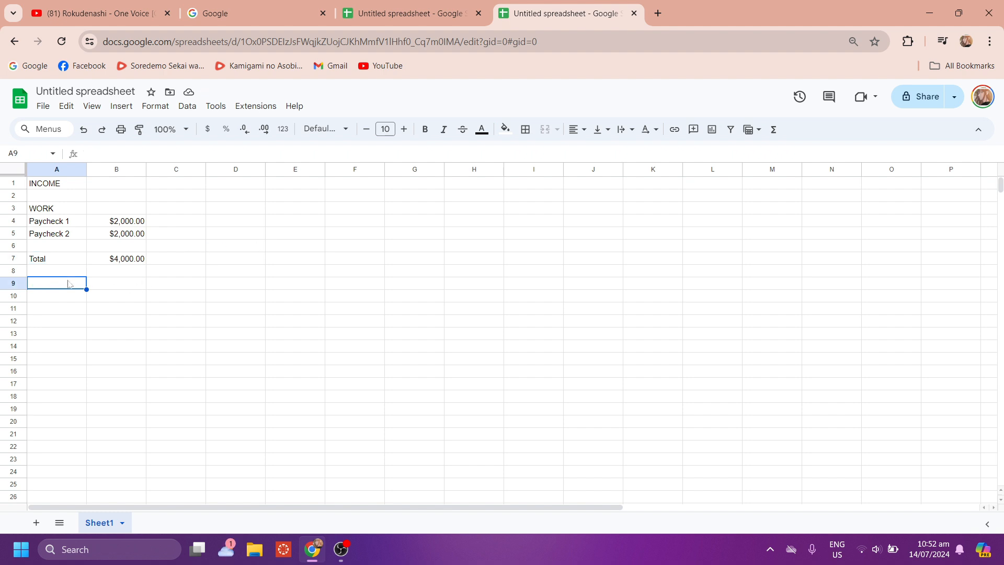
type("S")
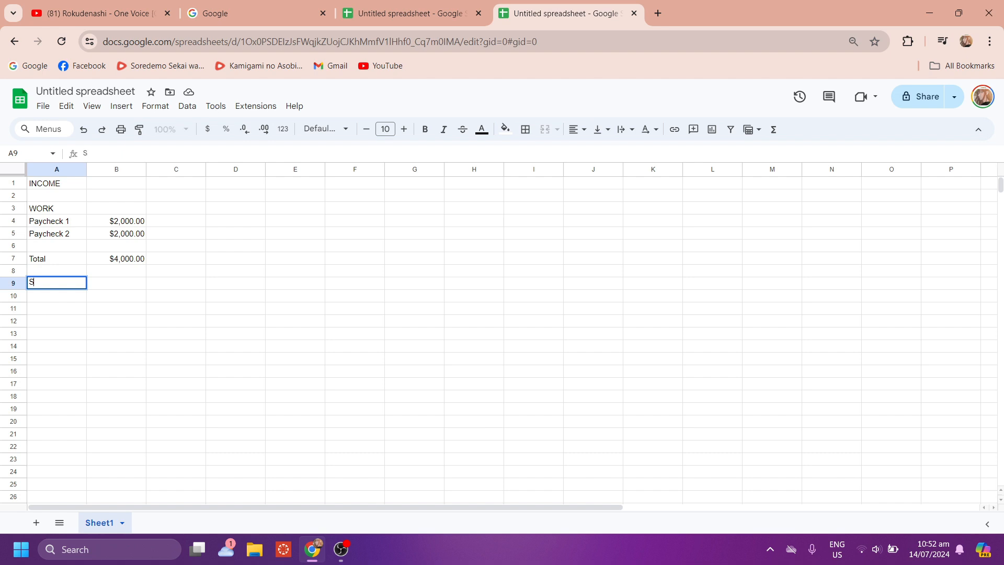
type("IDE JOBS")
key("Return")
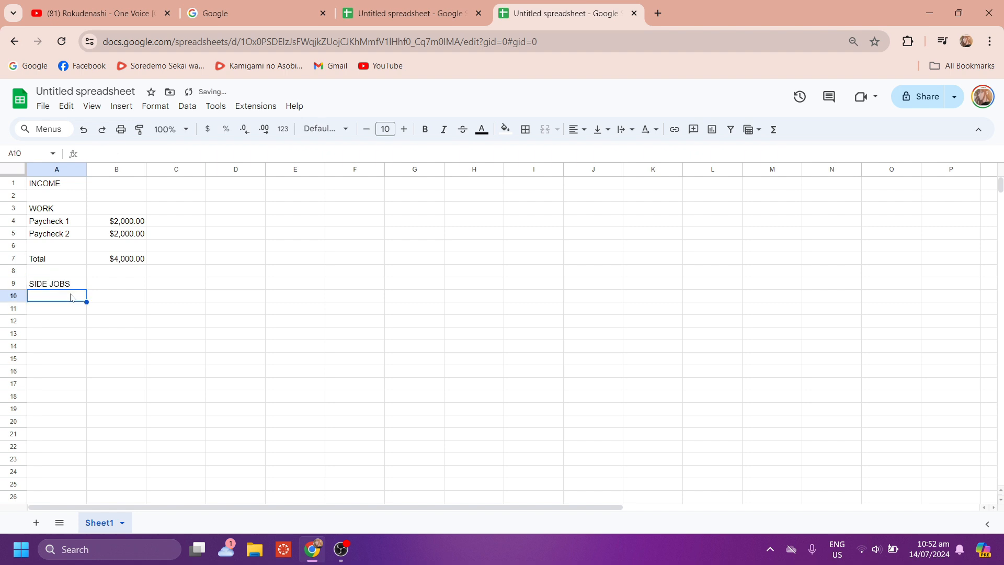
List Client 1, Client 2 and Tiktok under the SIDE JOBS subheading, in cells A10 to A12.
type("Clien")
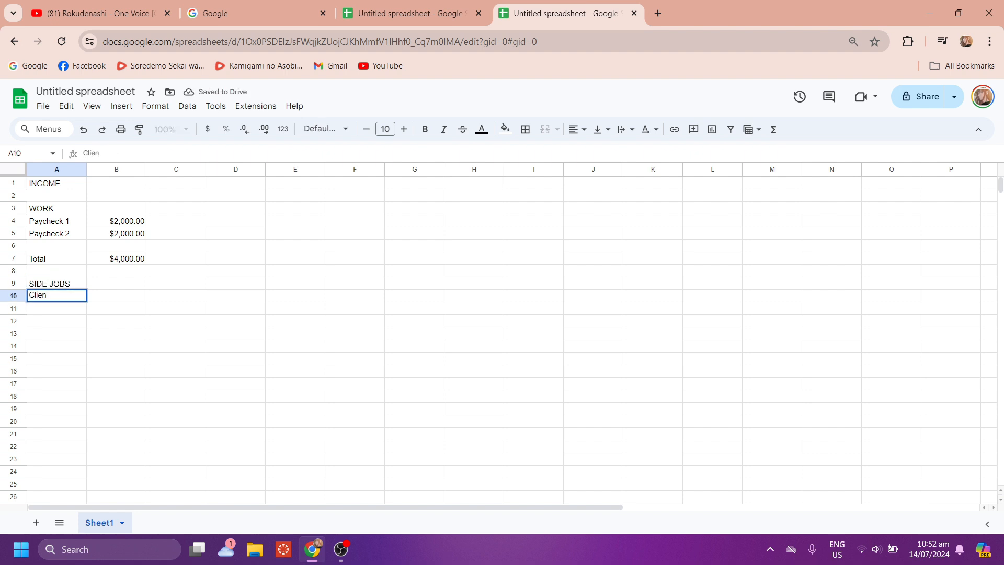
type("t 1")
key("Return")
type("Client")
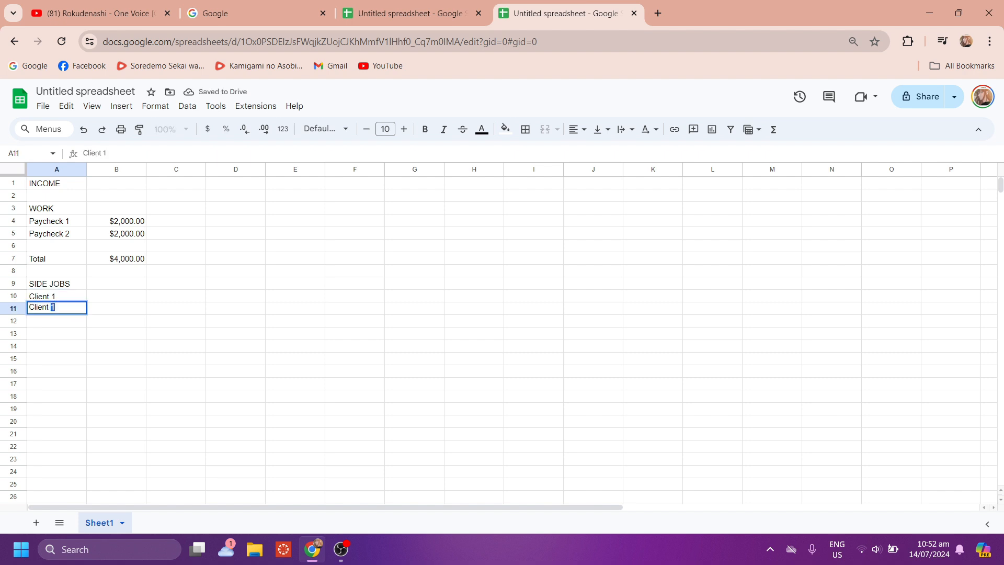
type(" 2")
left_click(77, 325)
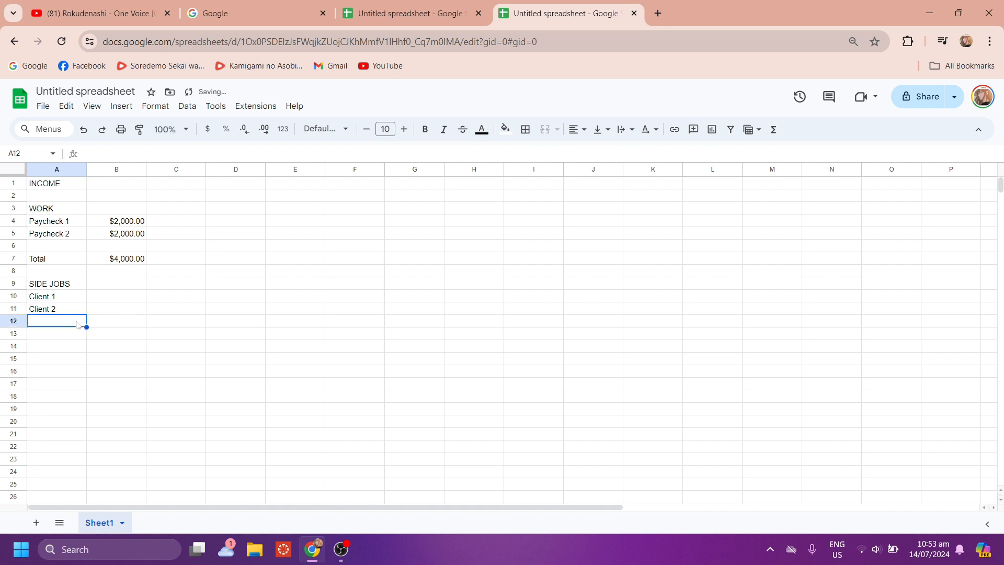
type("Tiktok")
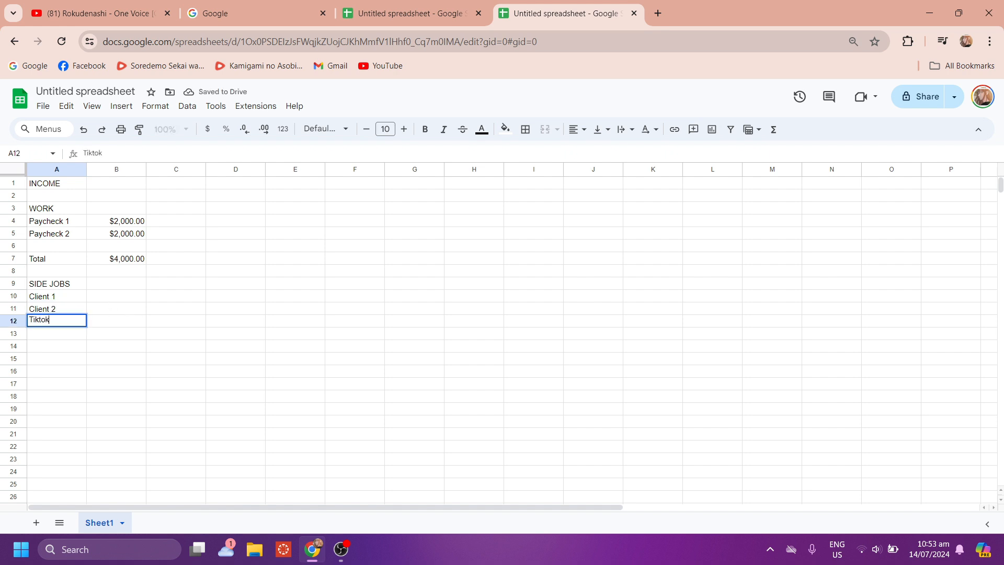
Complete the A12 label as Tiktok Affiliate and enter the side job amounts 150, 200 and 50 in cells B10 to B12.
type(" Affiliate")
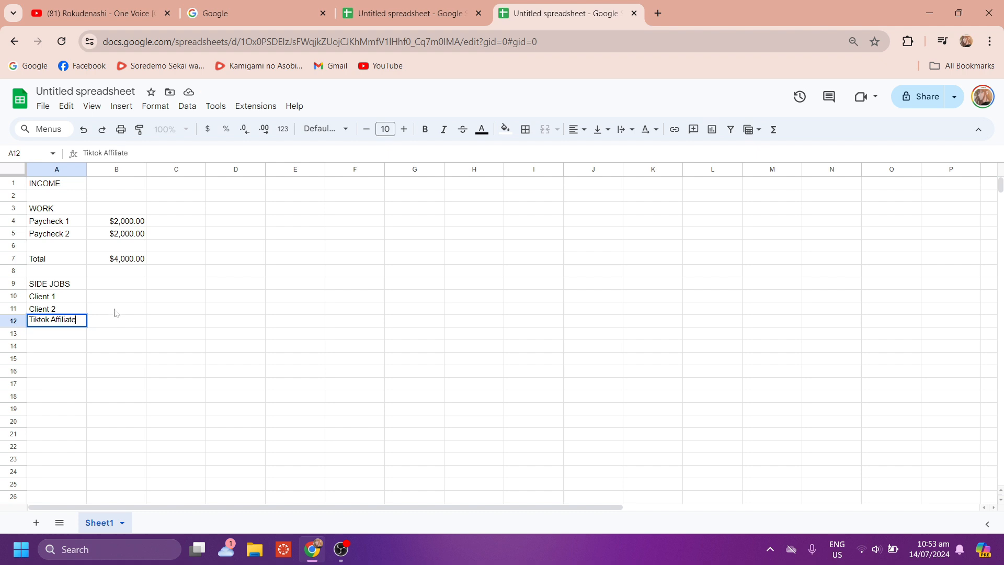
left_click(132, 296)
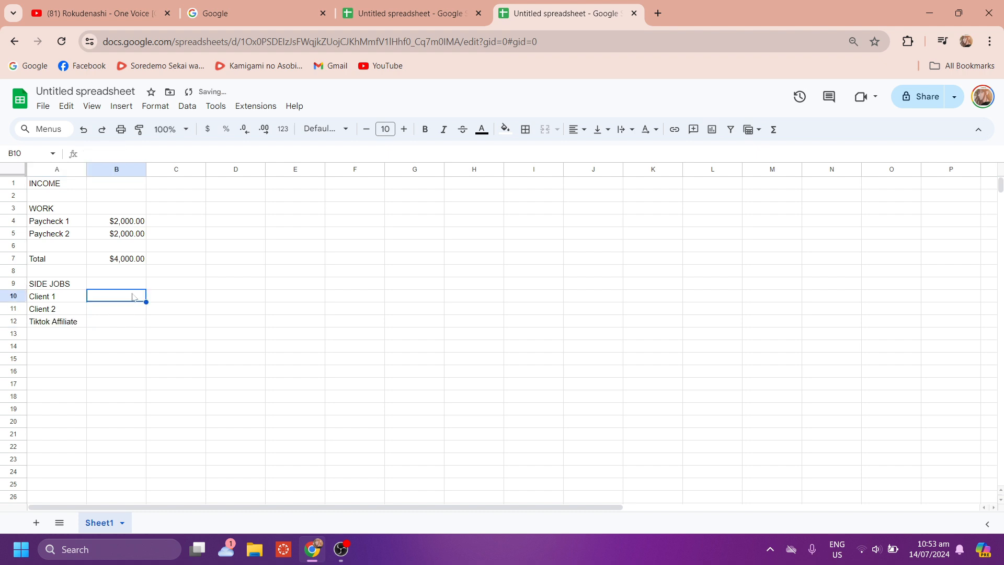
type("150")
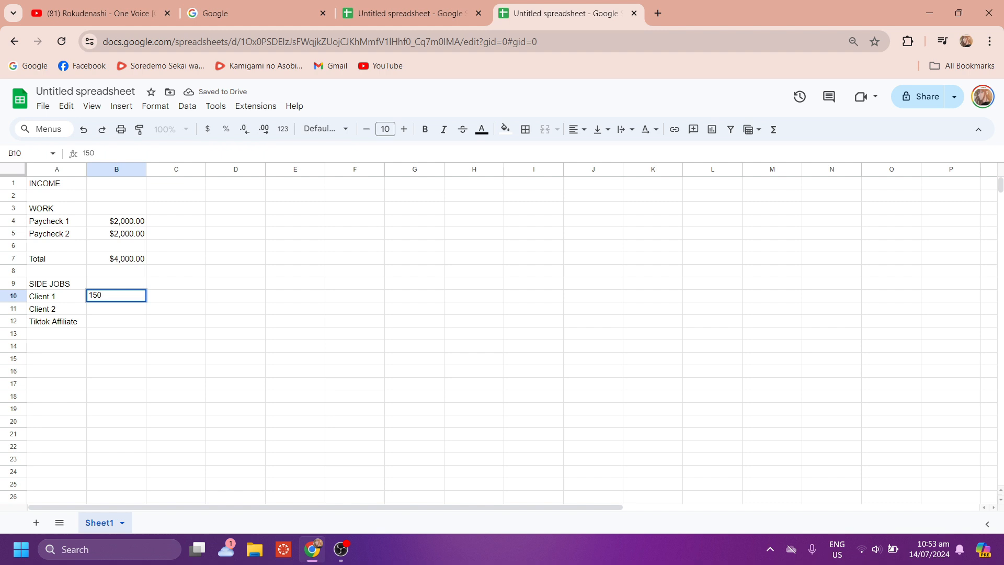
left_click(135, 311)
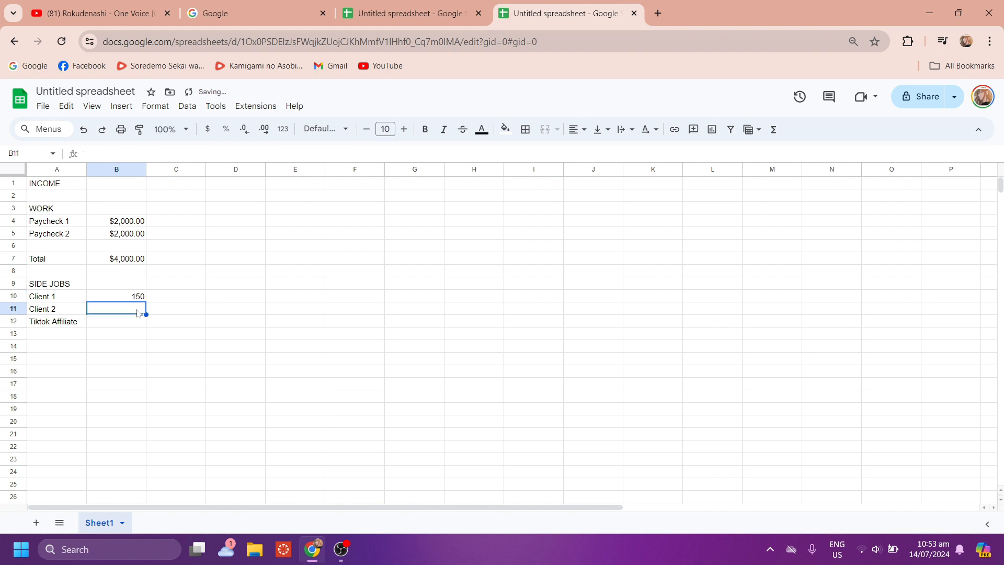
type("200")
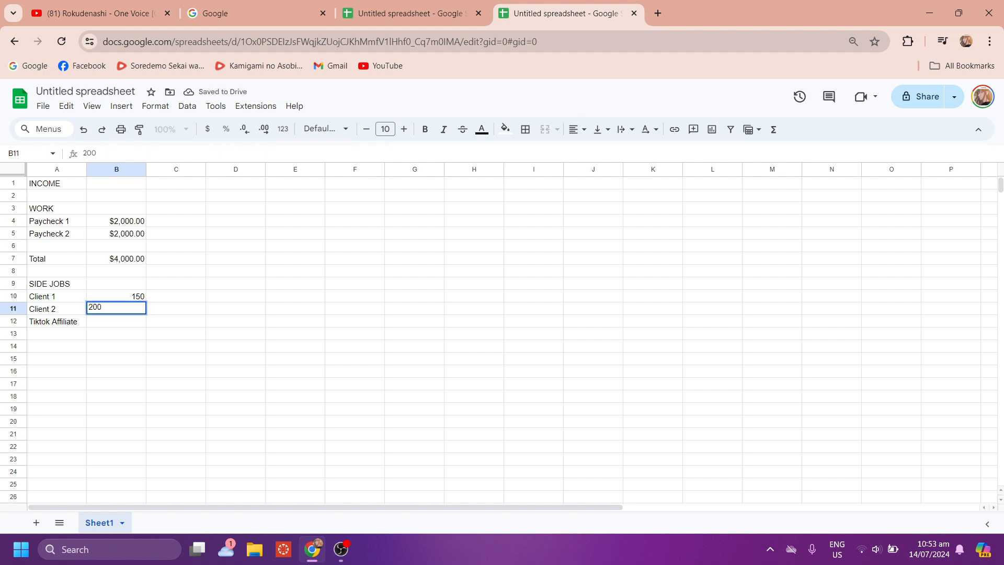
left_click(137, 321)
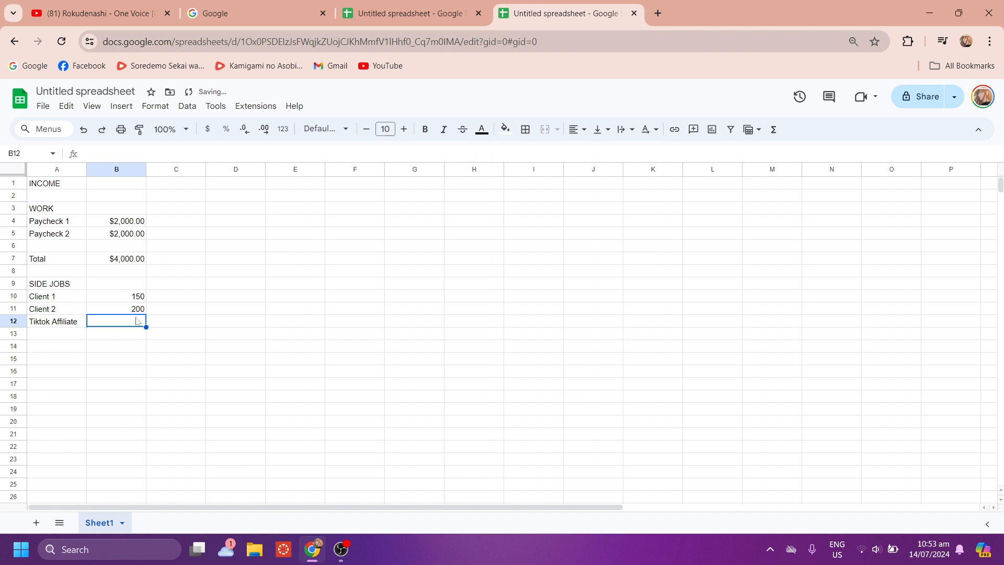
type("50")
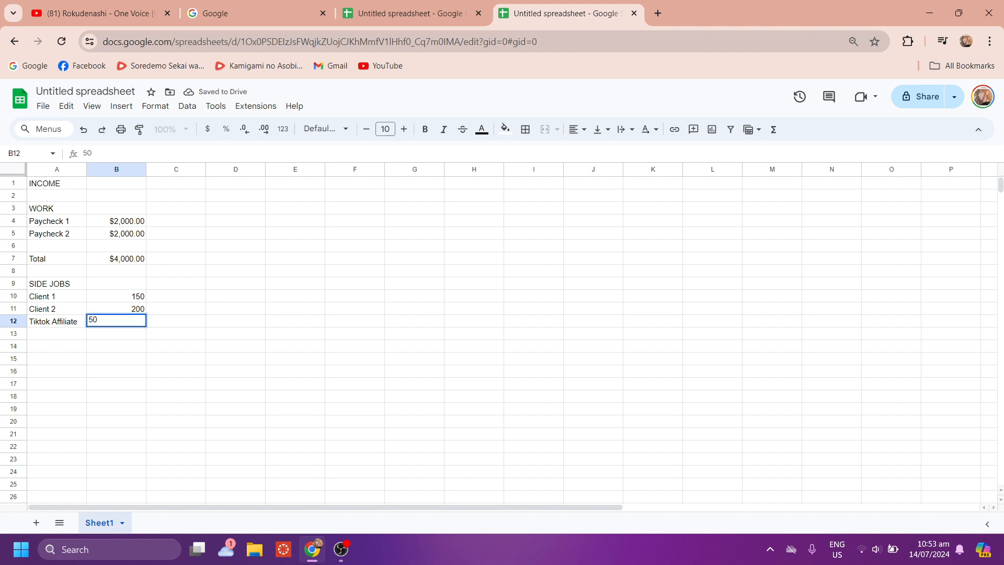
Add the label Total in cell A14 and total the side job amounts in B14 with a SUM formula over B10:B12.
left_click(62, 347)
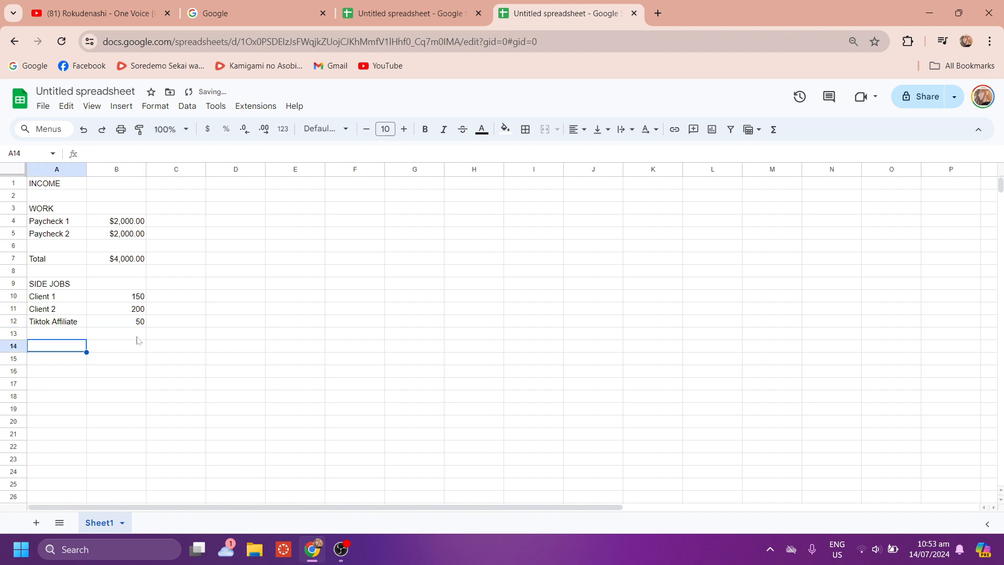
type("Total")
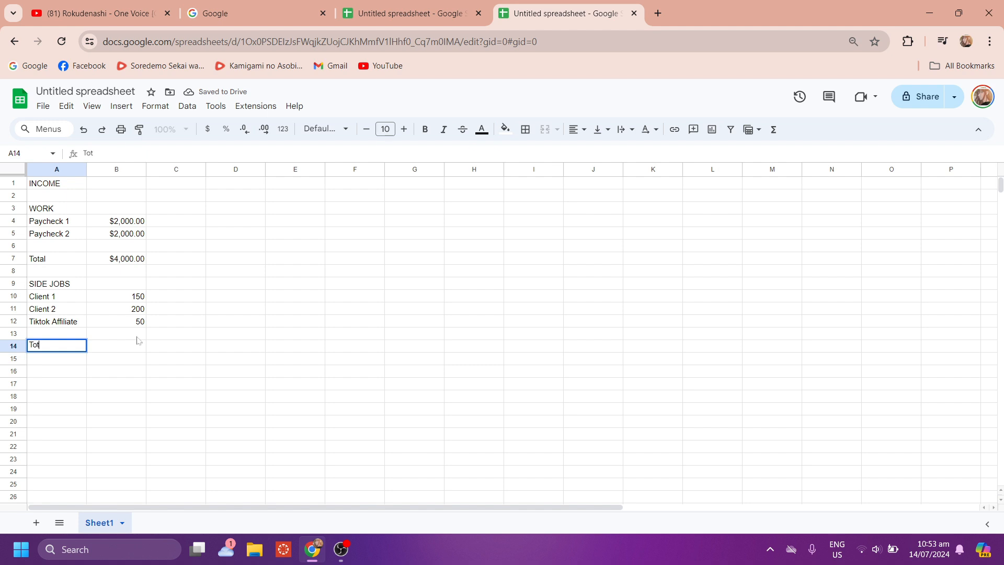
left_click(126, 347)
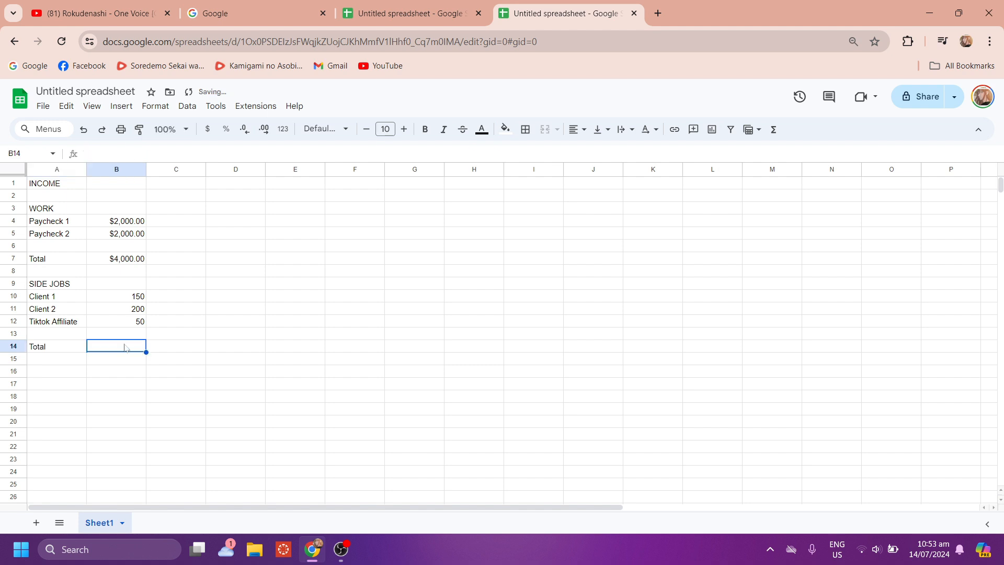
type("=sum")
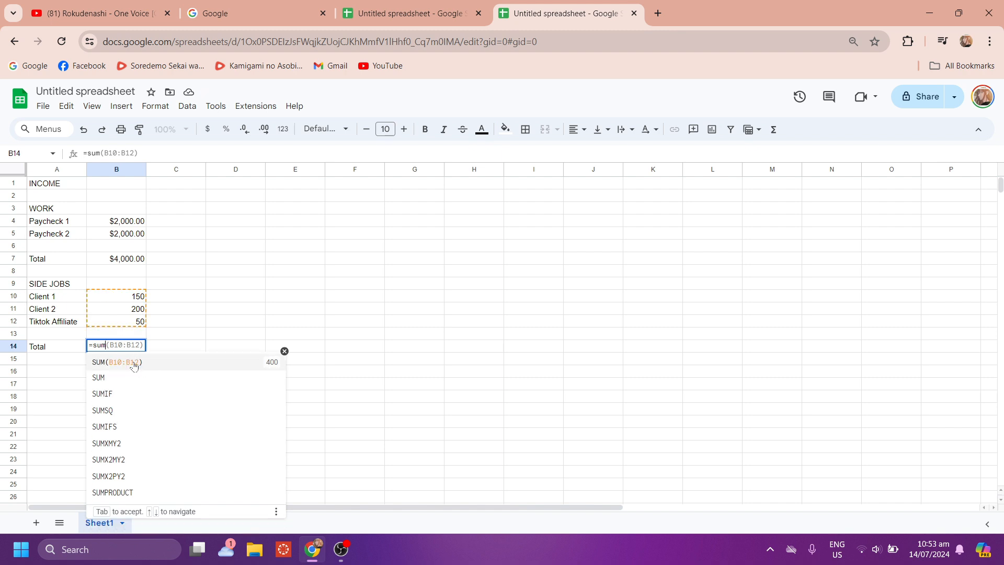
left_click(134, 364)
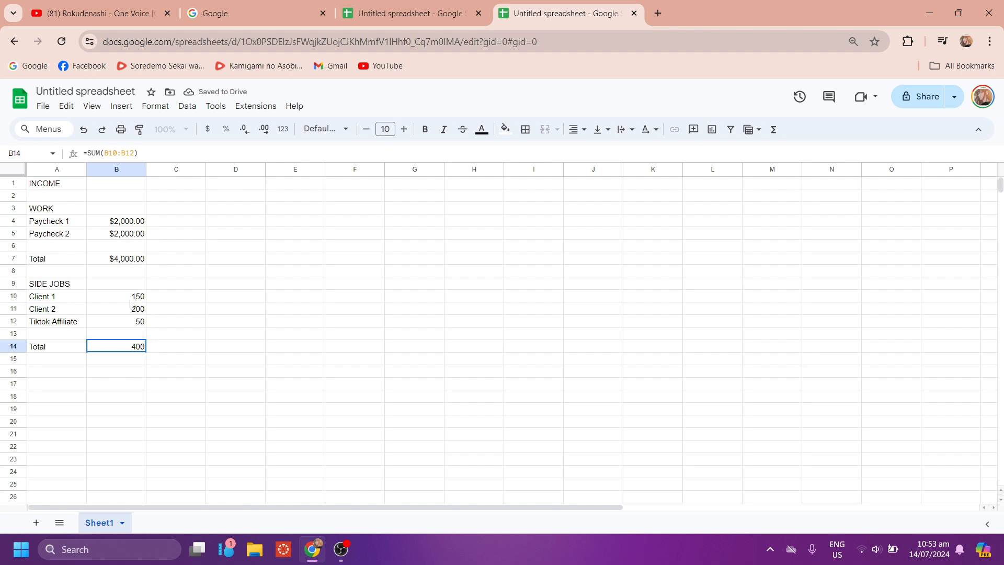
Format the side job amounts and their total in B10:B14 as Currency with two decimals.
left_click_drag(126, 297, 120, 345)
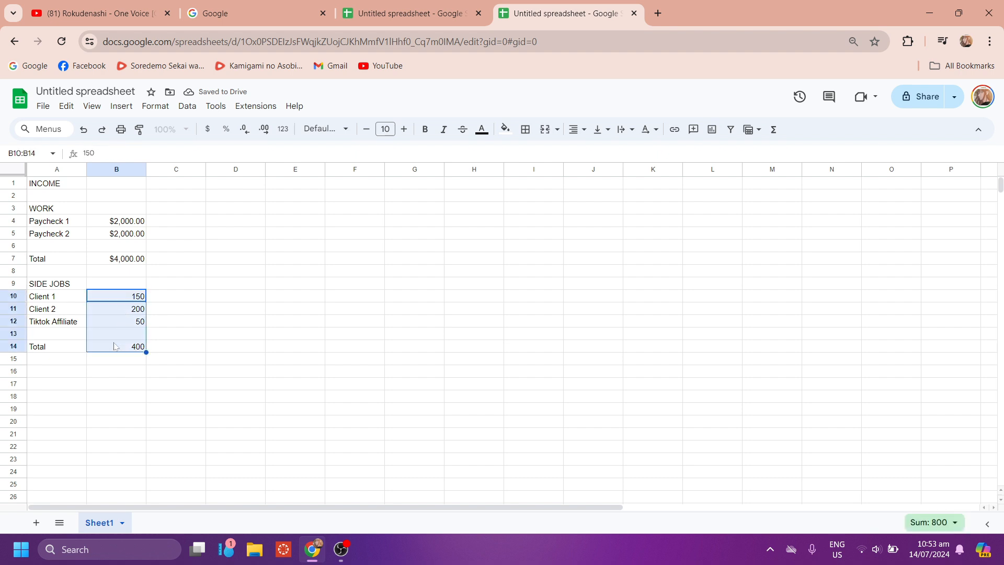
left_click(156, 110)
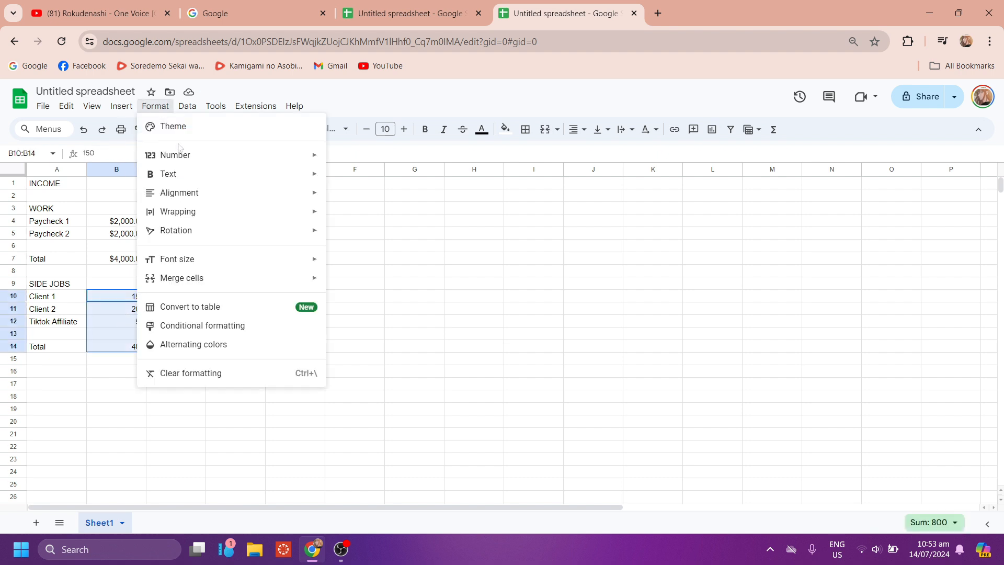
mouse_move(180, 155)
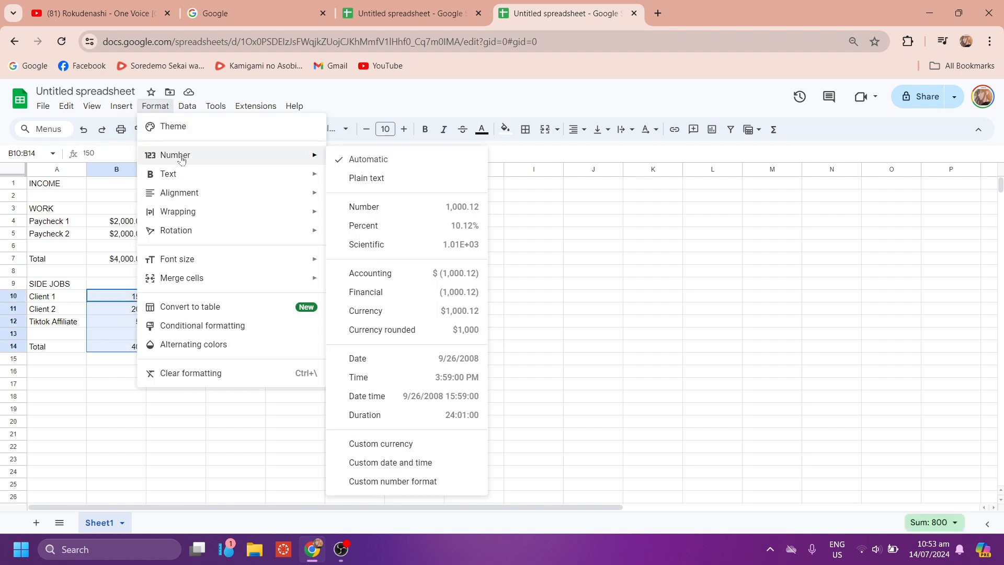
left_click(403, 314)
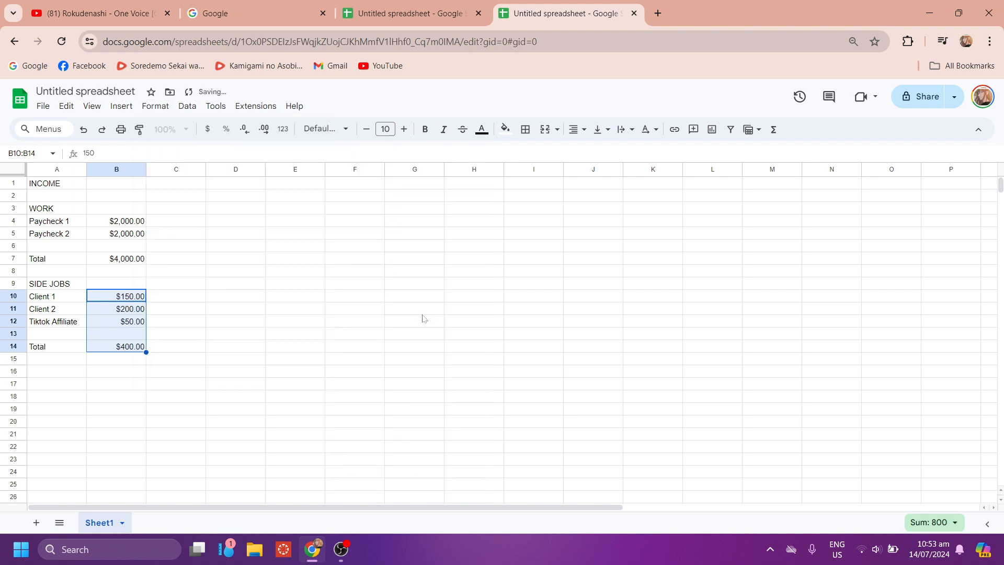
Enter the subheading BUSINESS in cell A16, below the side jobs total.
left_click(58, 370)
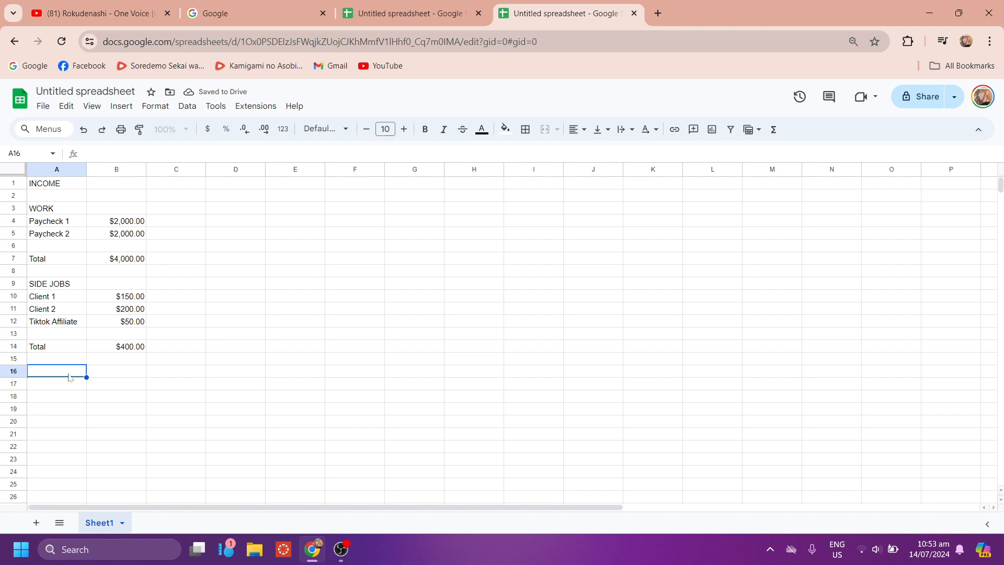
type("Busi")
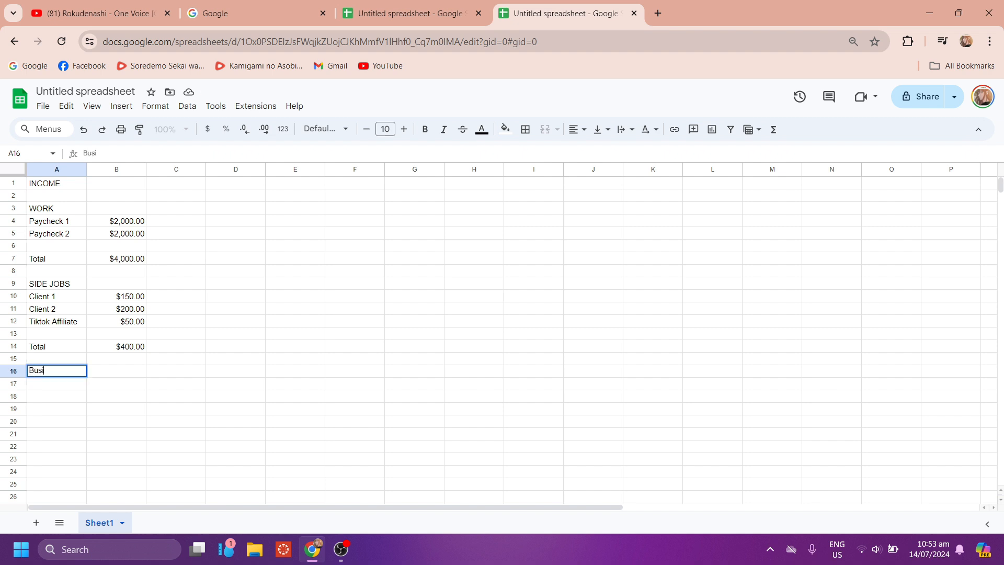
key("BackSpace")
key("BackSpace")
key("BackSpace")
type("USINESS")
List Rental Property and Food Stall under the BUSINESS subheading, in cells A17 and A18.
left_click(73, 386)
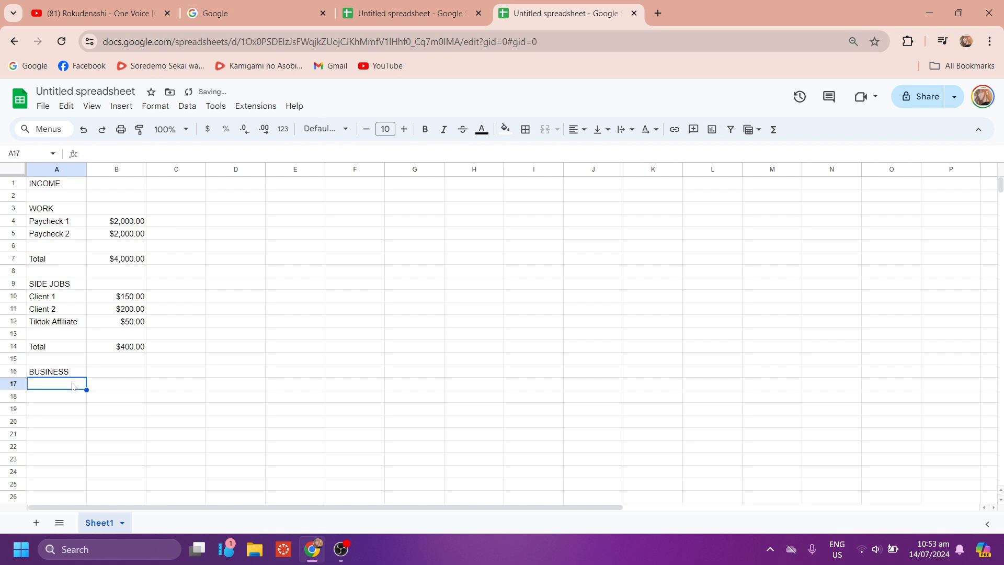
type("Rental")
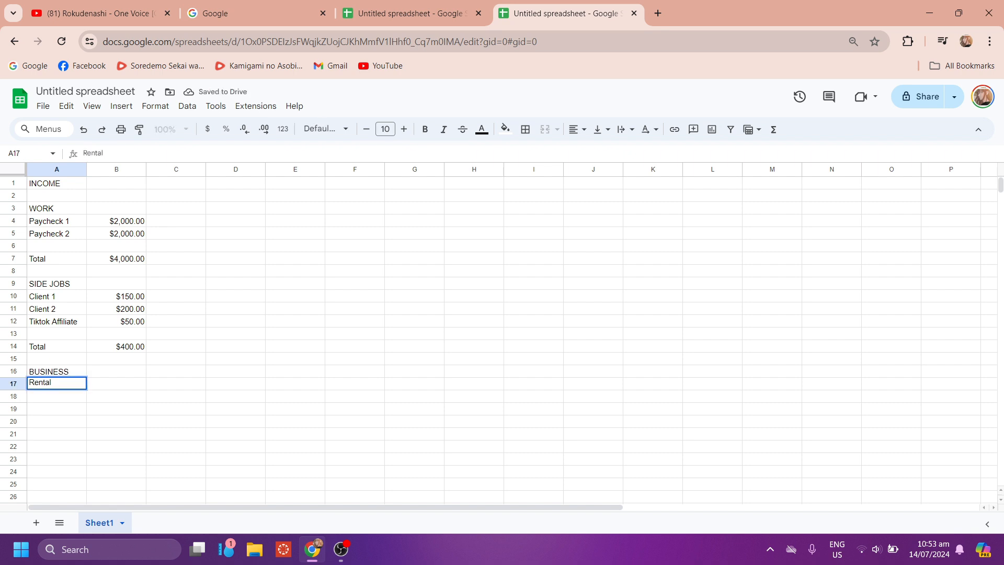
type(" Property")
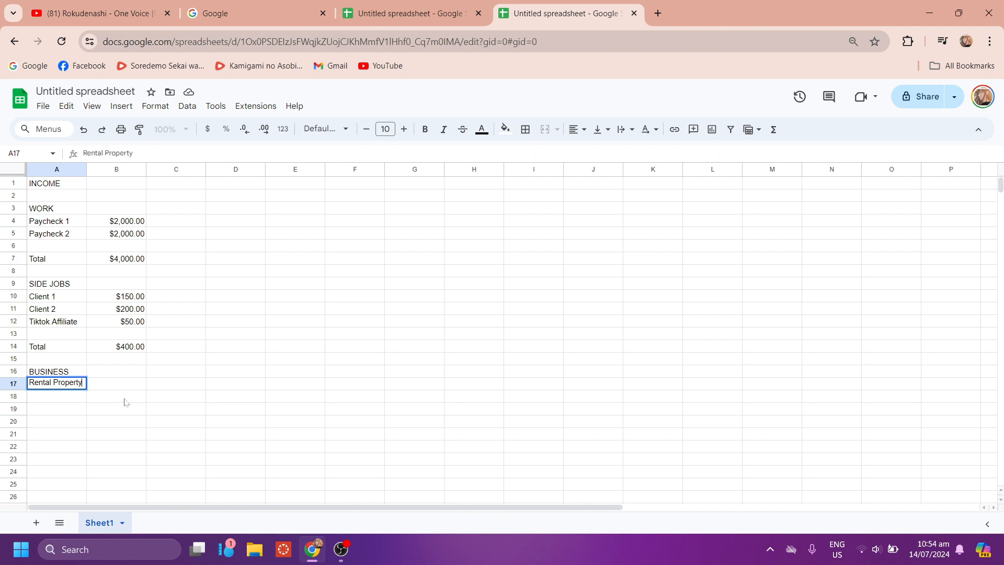
left_click(64, 400)
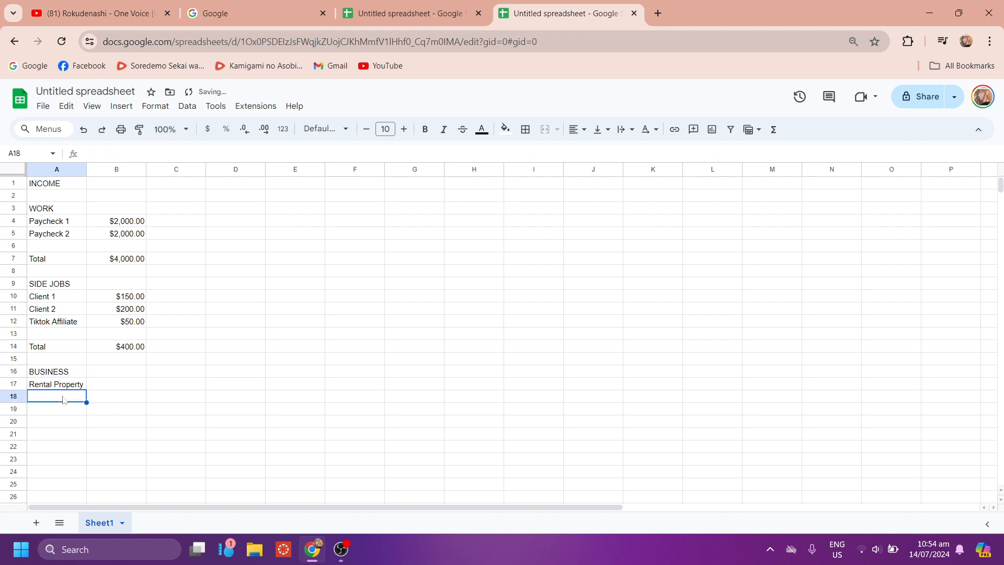
type("Food ")
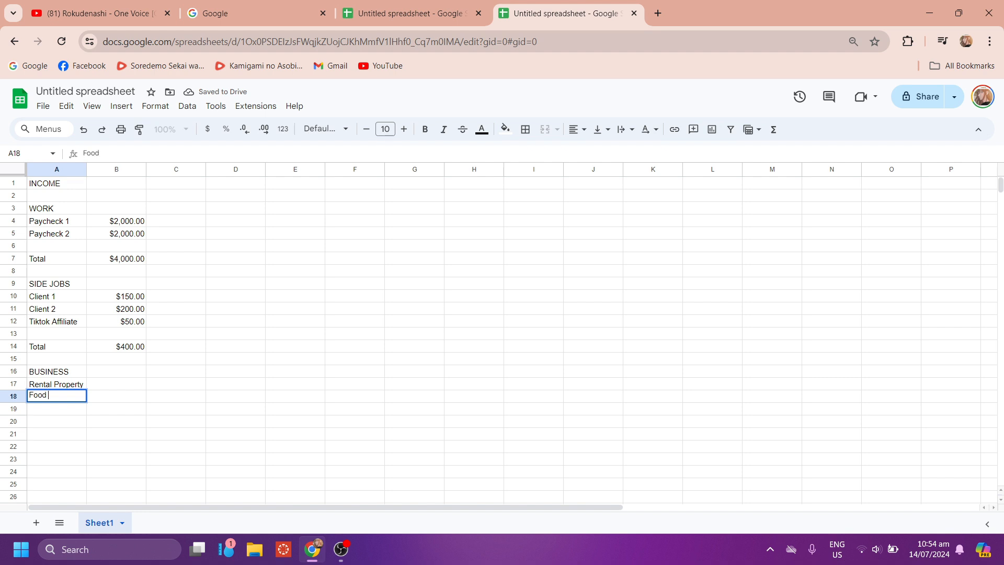
type("Stall")
Enter the business income amounts: 900 for Rental Property in B17 and 1000 for Food Stall in B18.
left_click(130, 387)
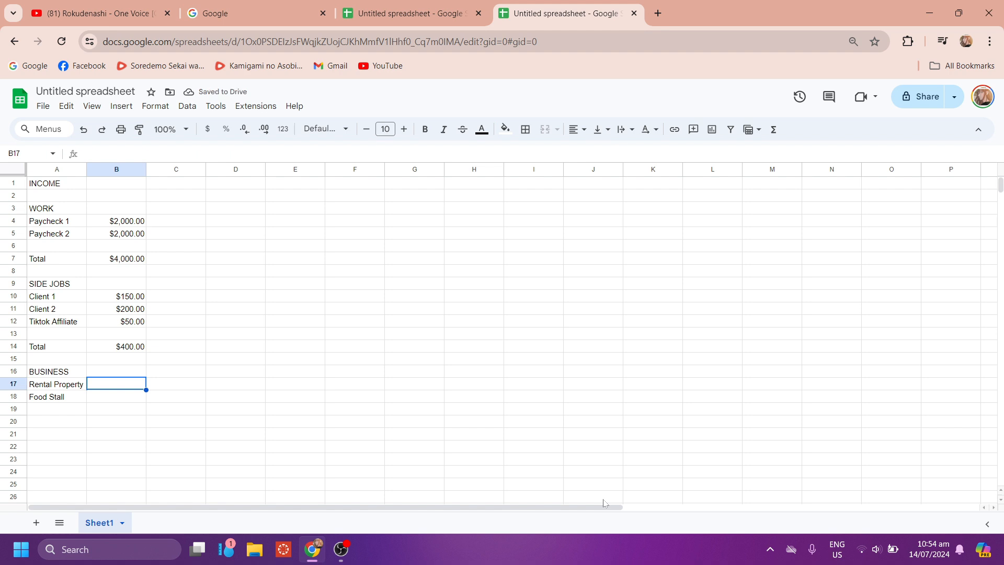
type("900")
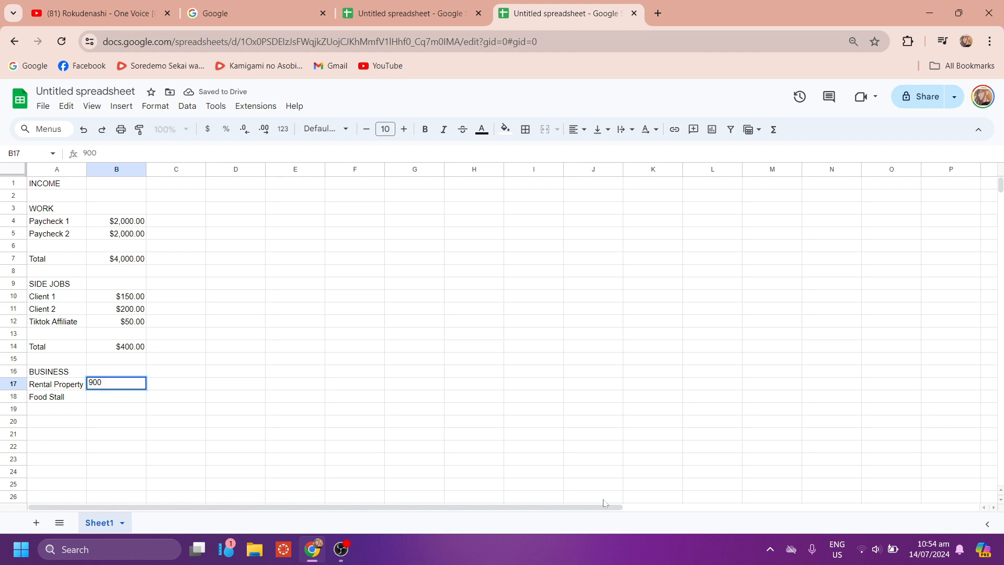
left_click(137, 398)
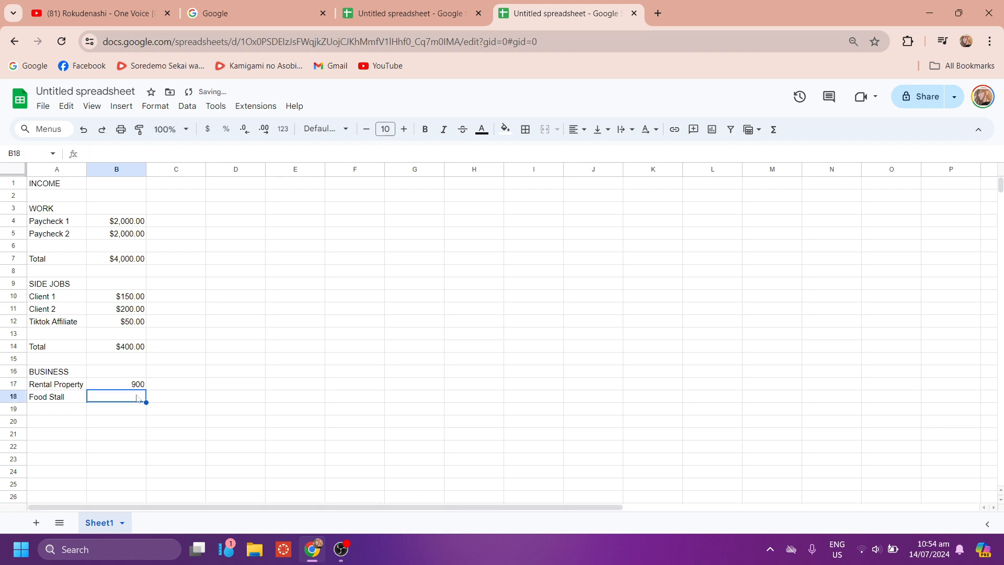
type("1000")
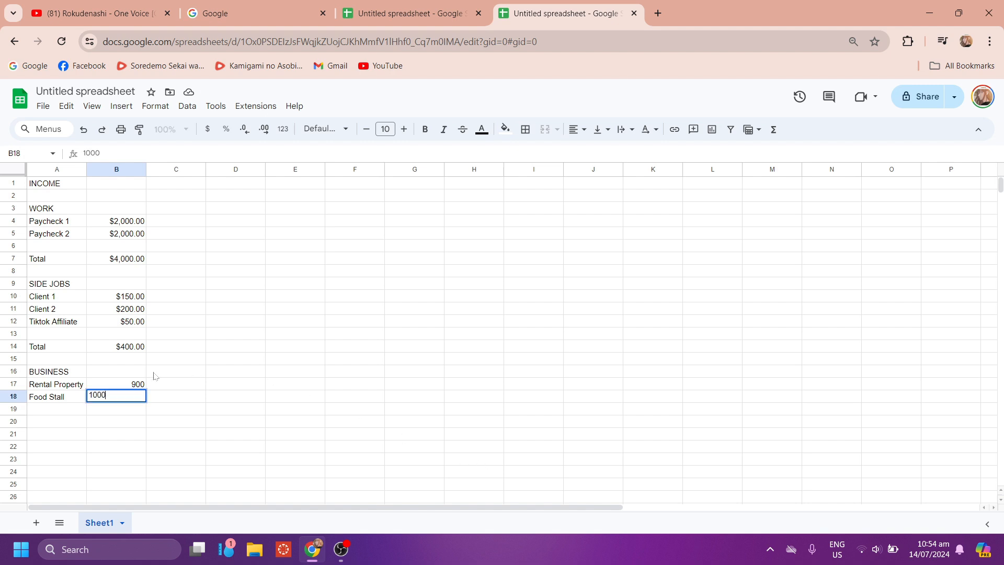
left_click(130, 409)
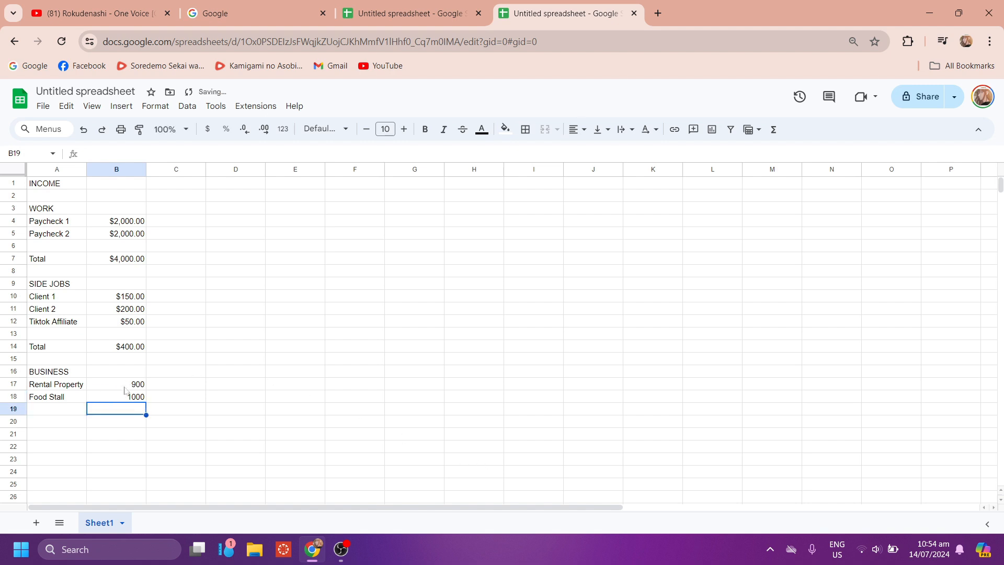
Add the label Total in cell A20 and total the business income in B20 with a SUM formula over B17:B18.
left_click(59, 424)
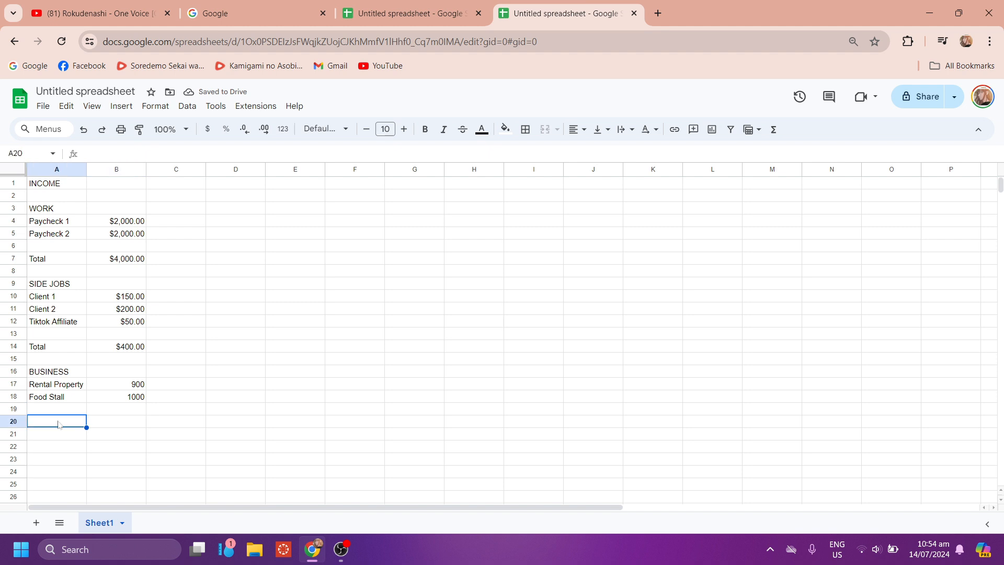
type("To")
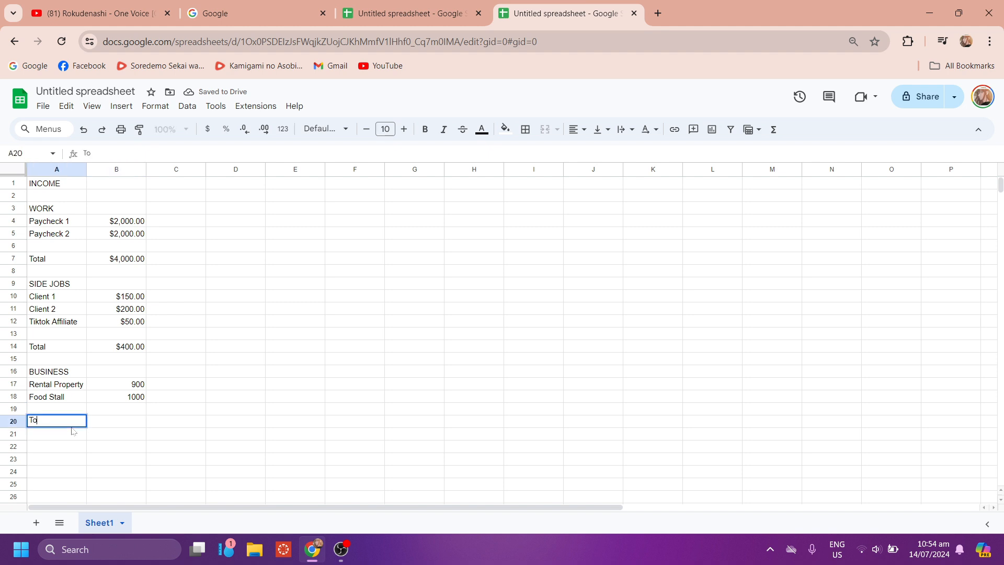
type("tal")
left_click(112, 428)
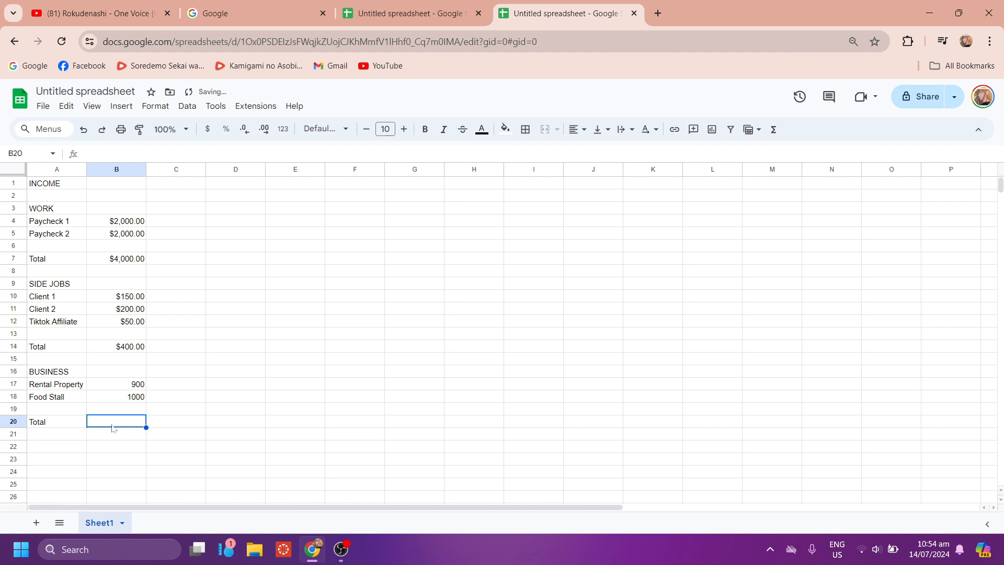
type("=s")
type("um")
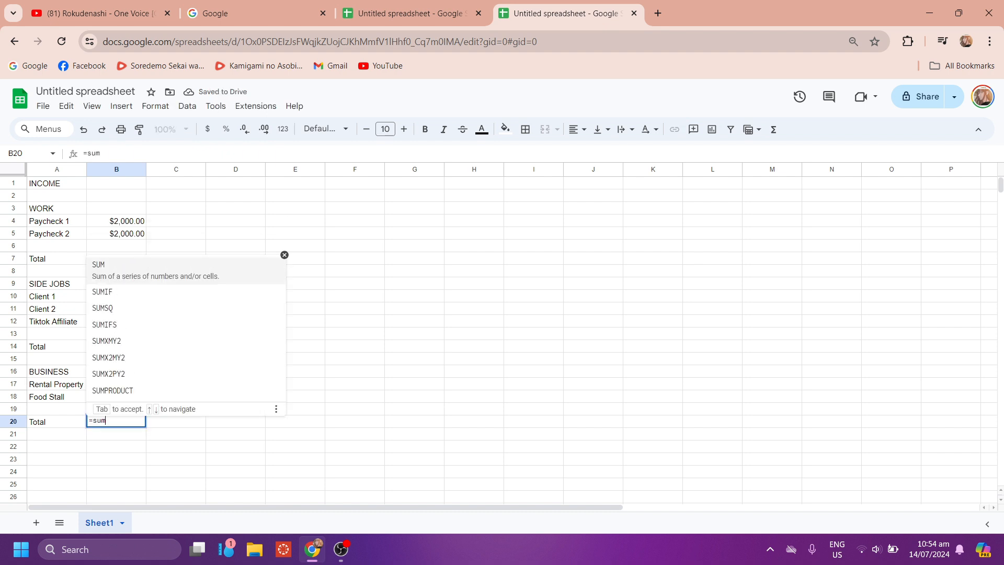
type("(")
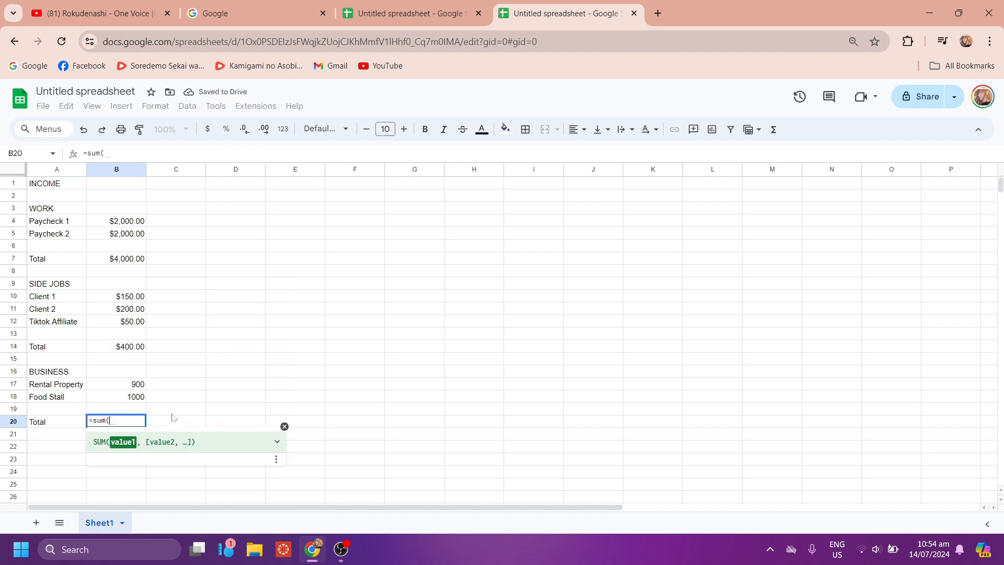
left_click_drag(99, 385, 98, 401)
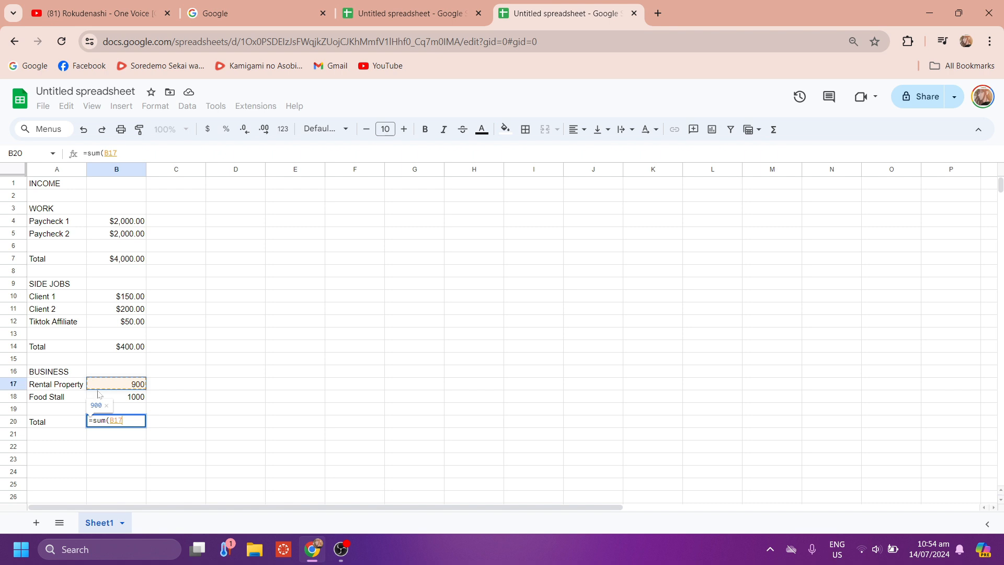
key("Return")
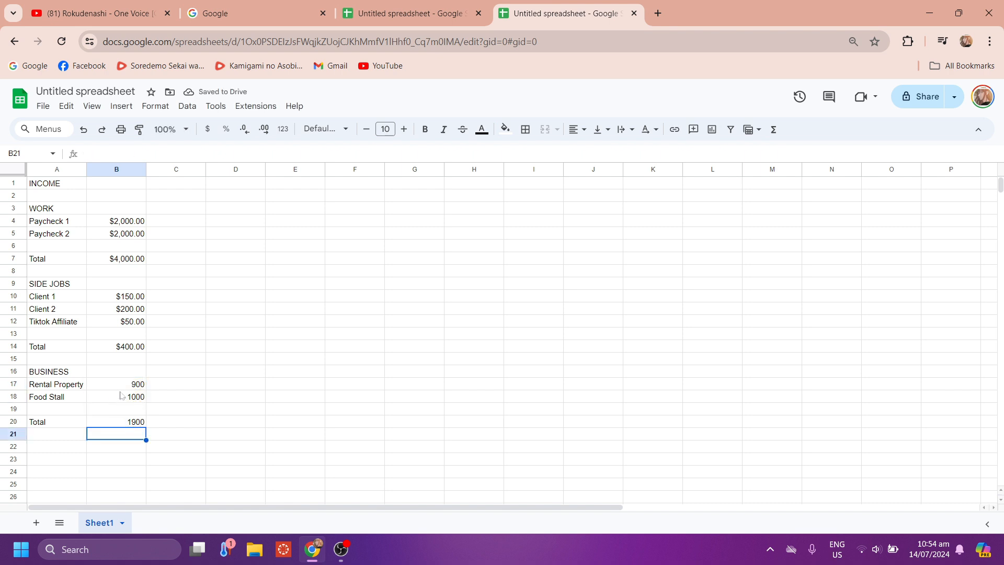
Format the business income amounts and their total in B17:B20 as Currency.
left_click(117, 385)
left_click_drag(117, 385, 121, 422)
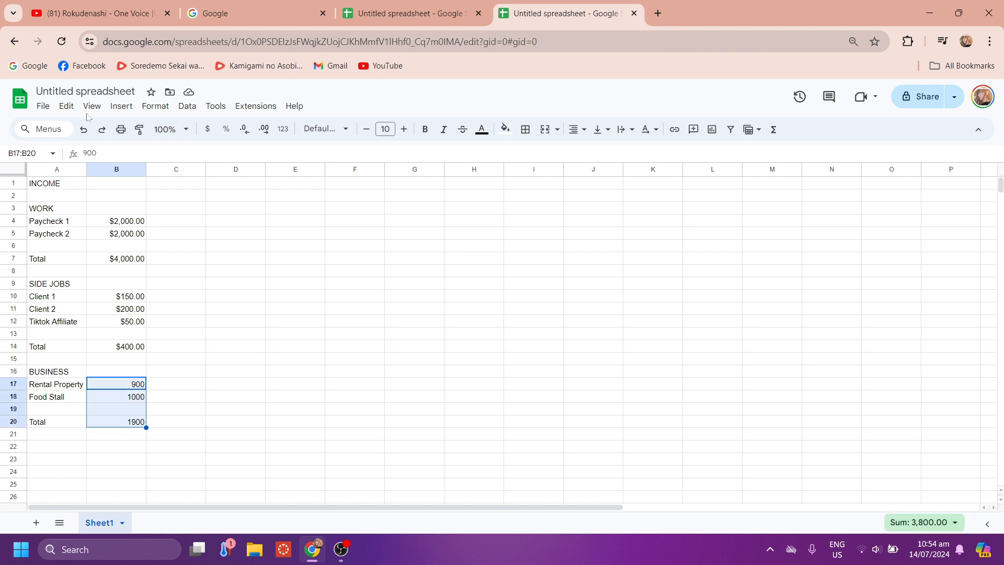
left_click(156, 107)
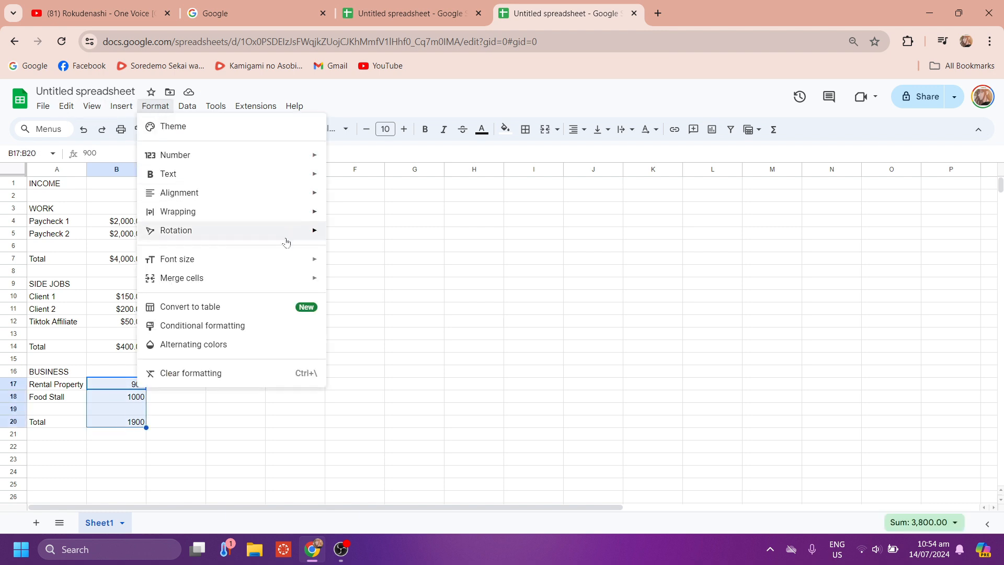
mouse_move(269, 161)
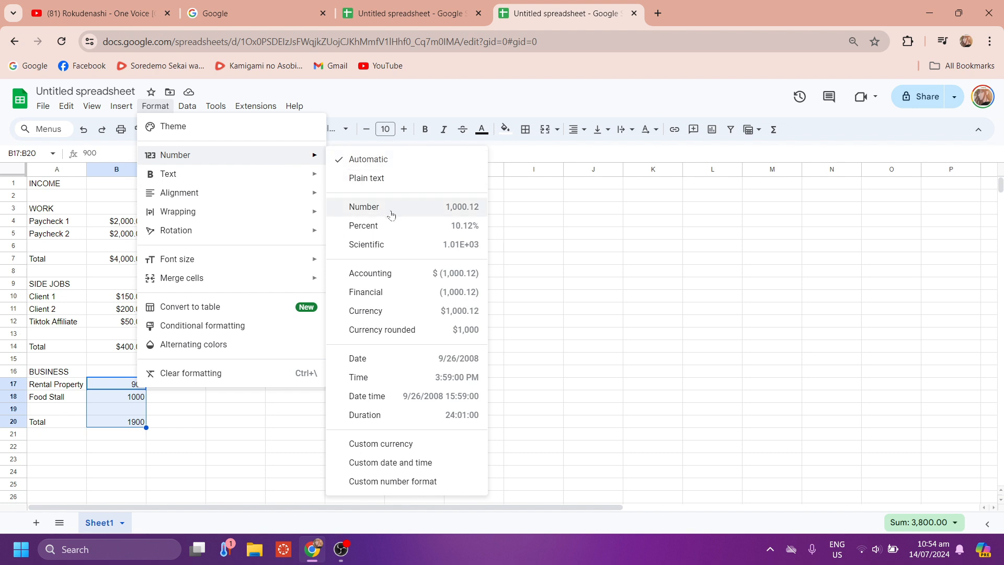
left_click(417, 318)
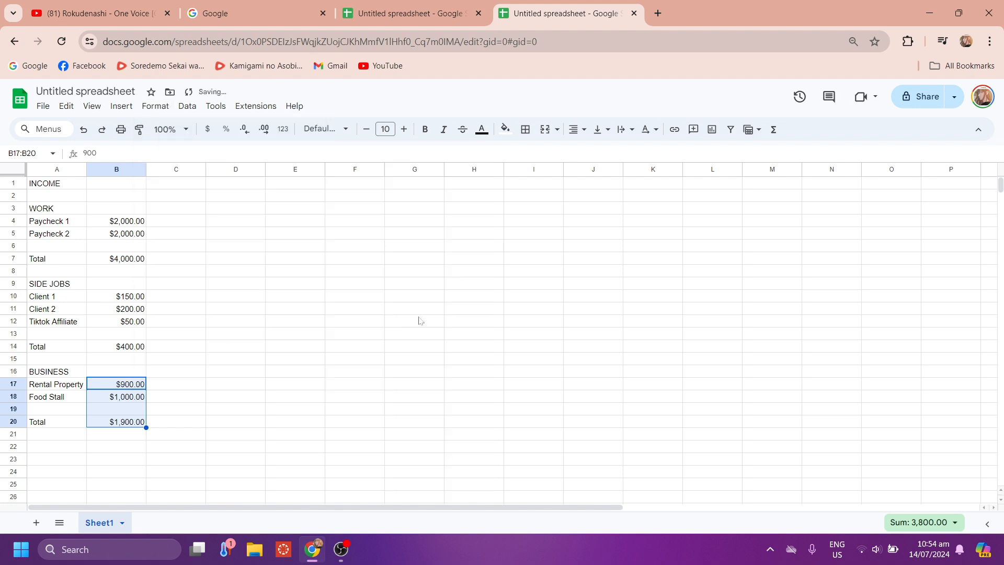
left_click(176, 420)
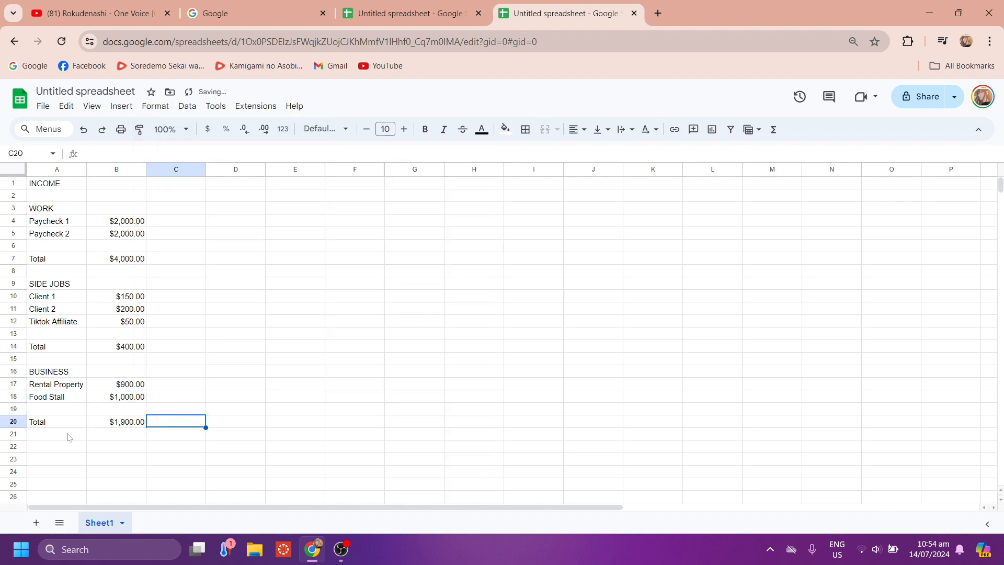
Enter the label OVERALL TOTAL in cell A22 and widen column A so the label fits.
left_click(71, 450)
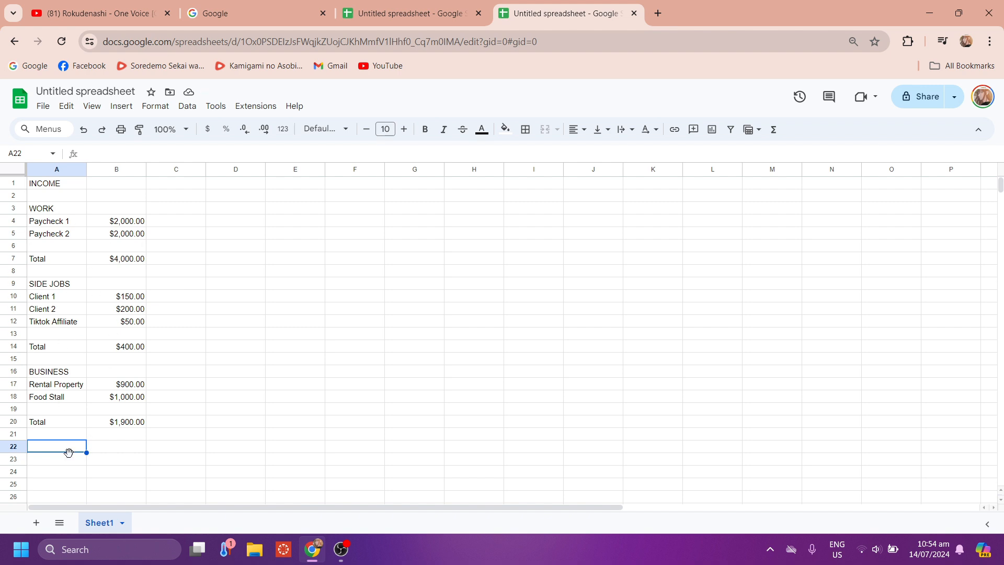
type("OVER")
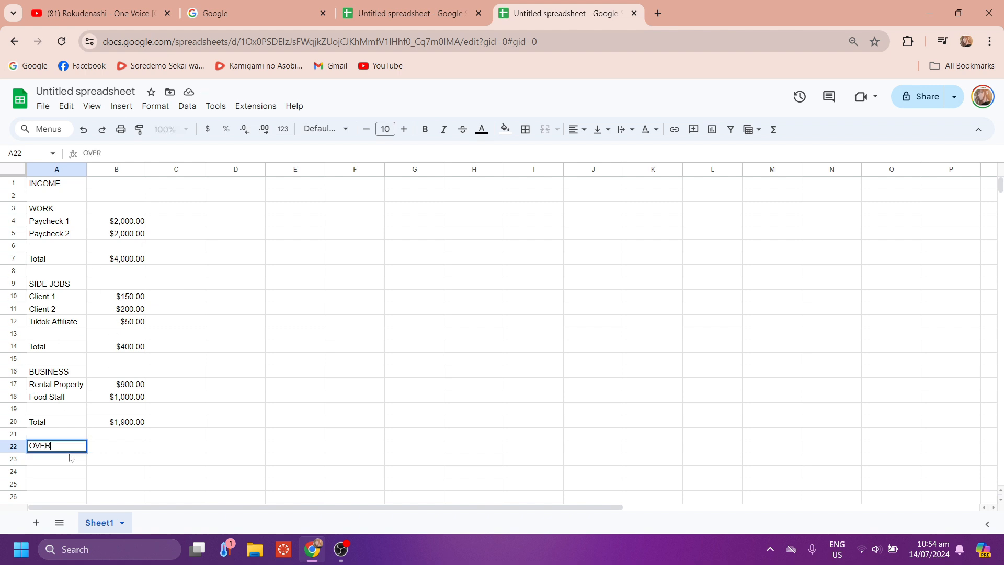
type("ALL TOTAL")
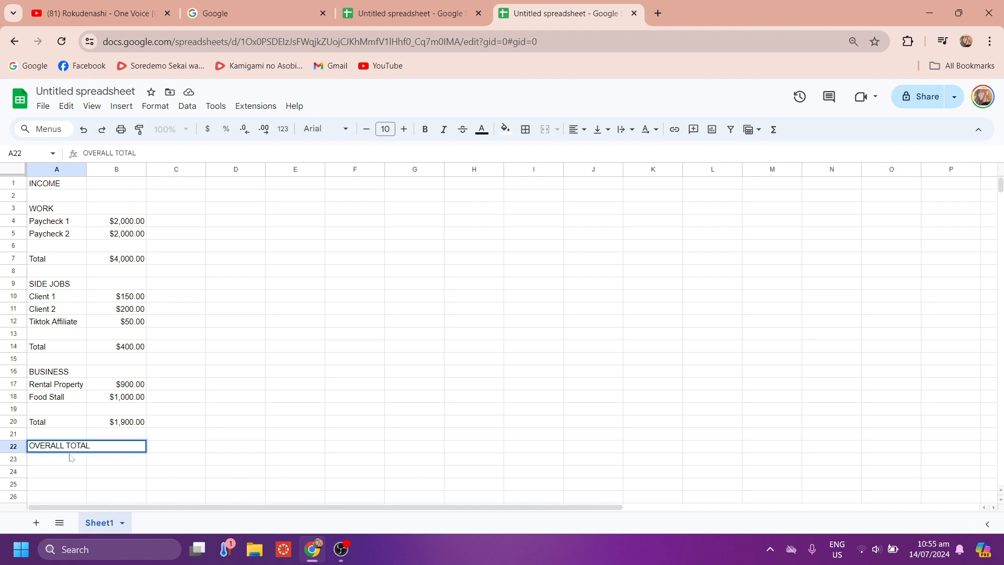
left_click(101, 477)
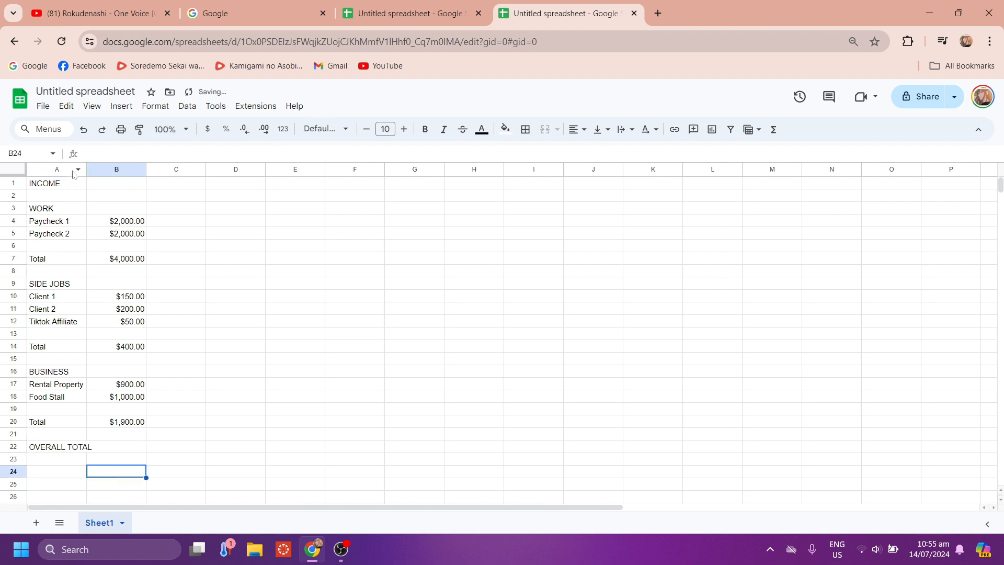
left_click_drag(86, 169, 100, 169)
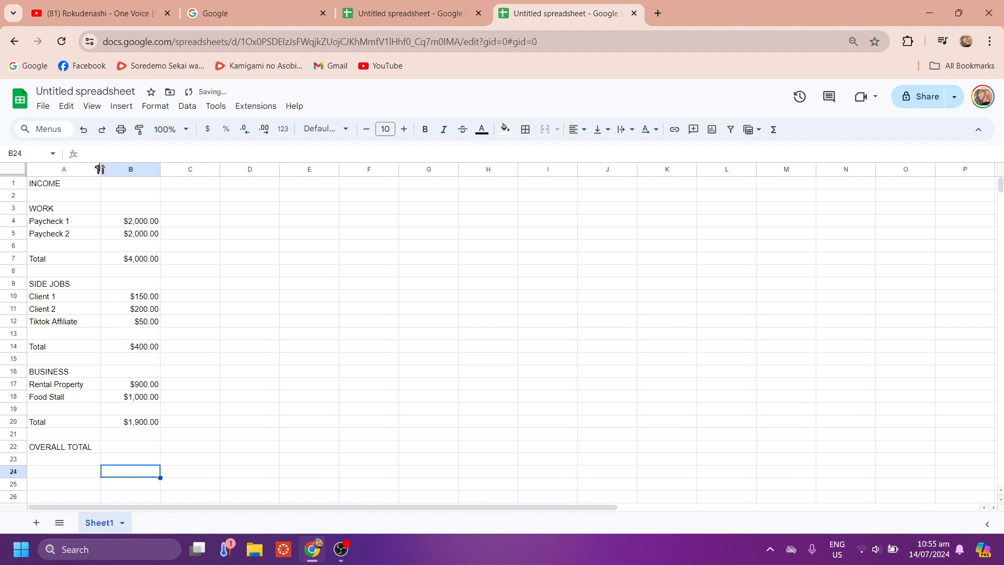
Calculate the overall income in B22 with a SUM formula adding the three section totals B7, B14 and B20.
left_click(133, 449)
type("=")
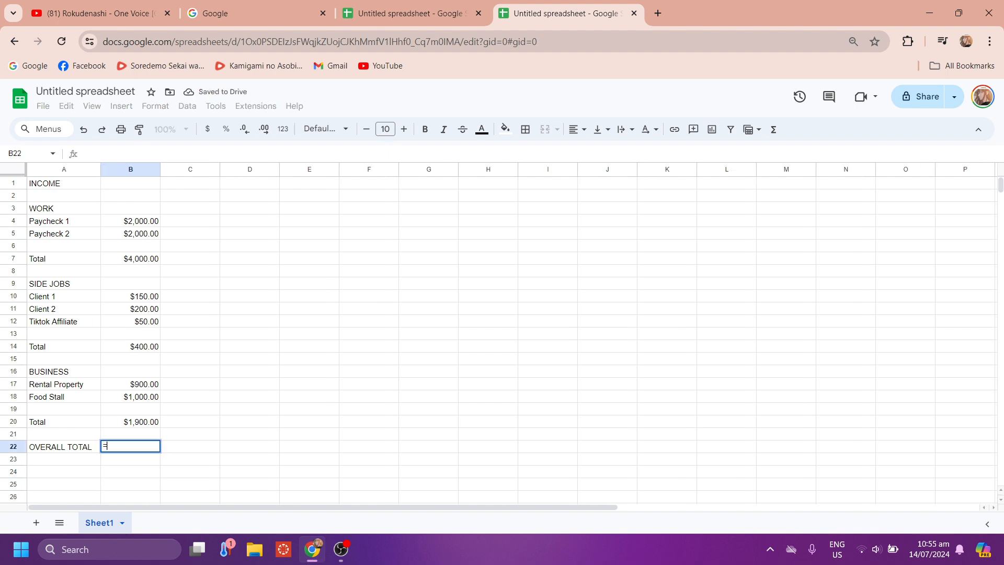
type("SUM(")
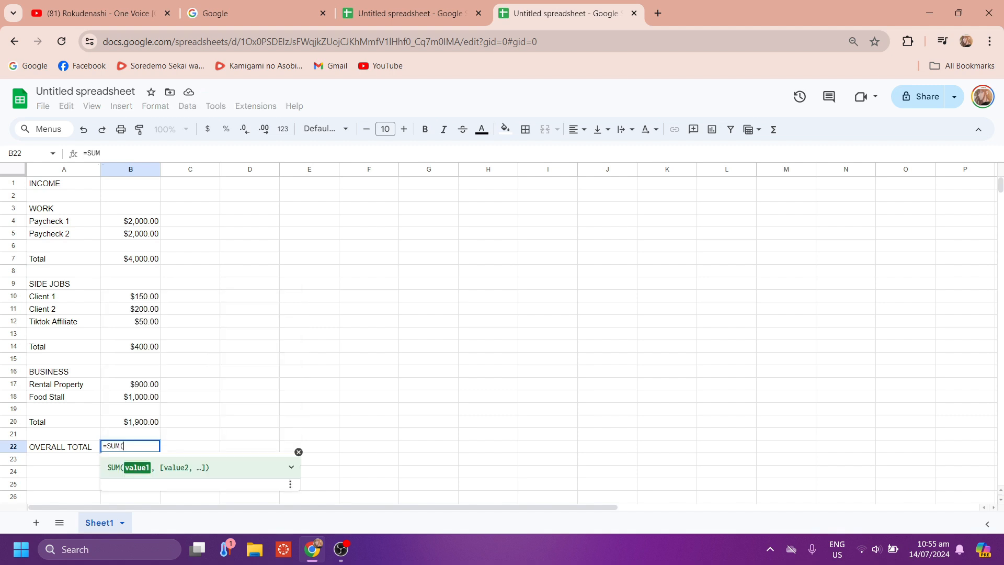
left_click(149, 262)
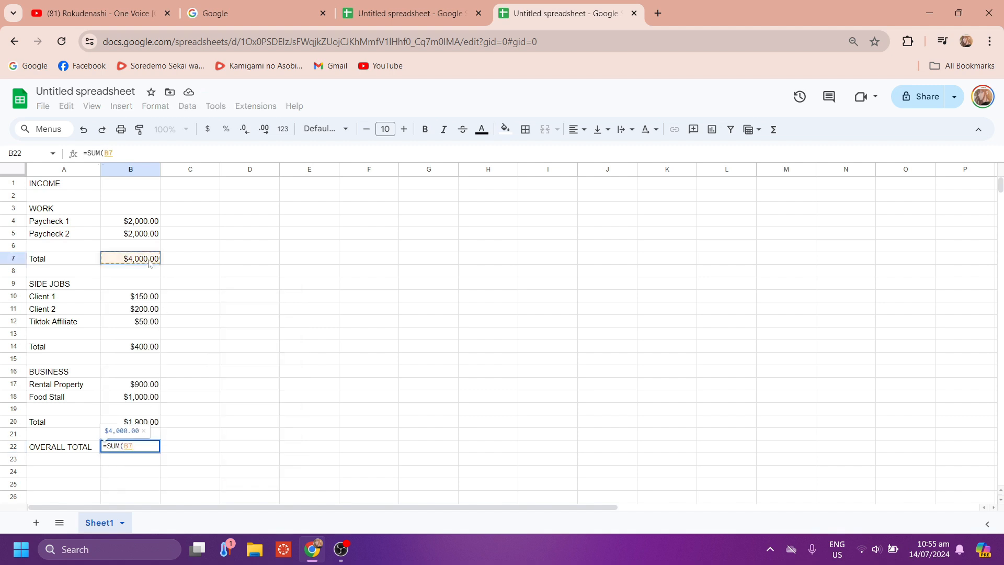
type(",")
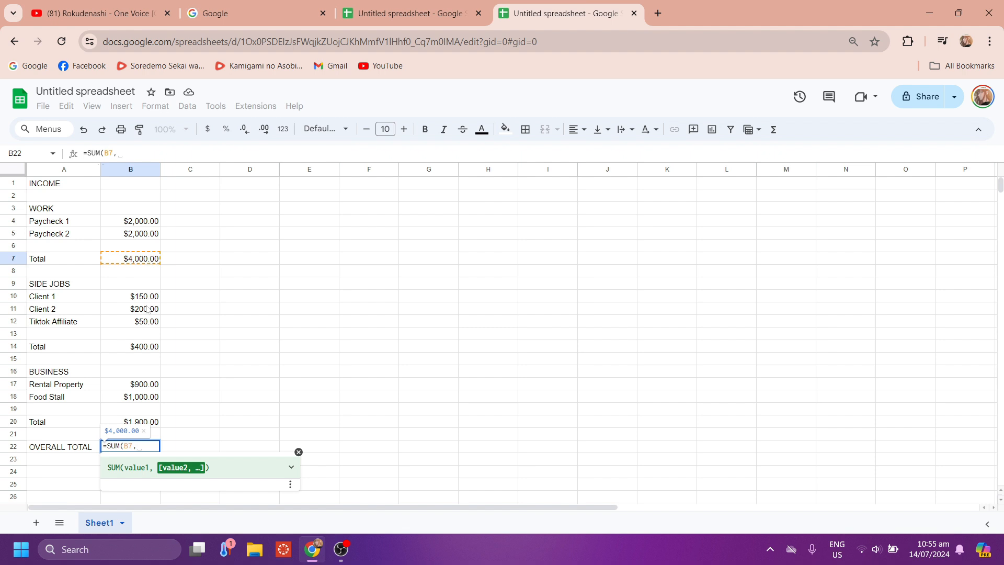
left_click(148, 347)
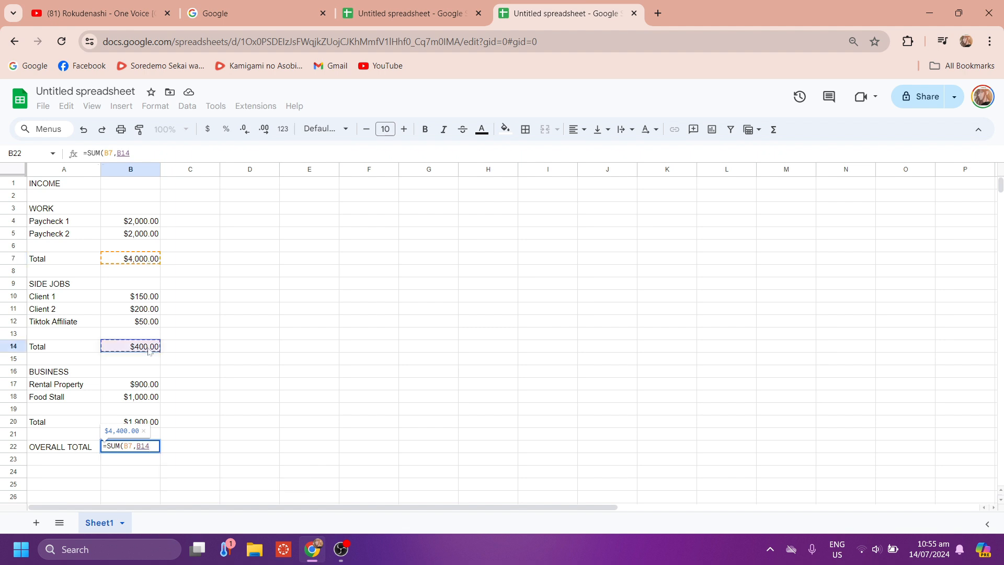
type(",")
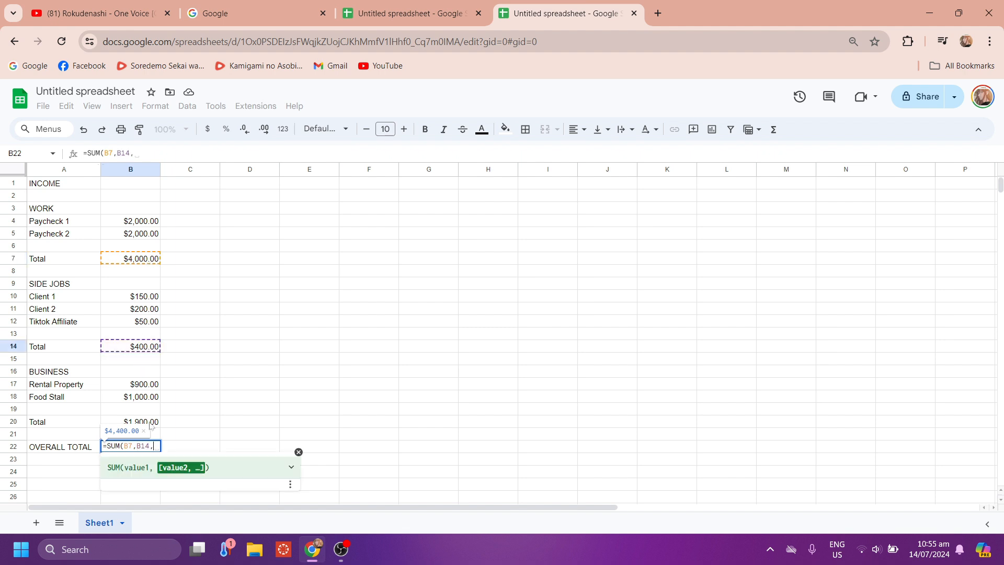
left_click(157, 423)
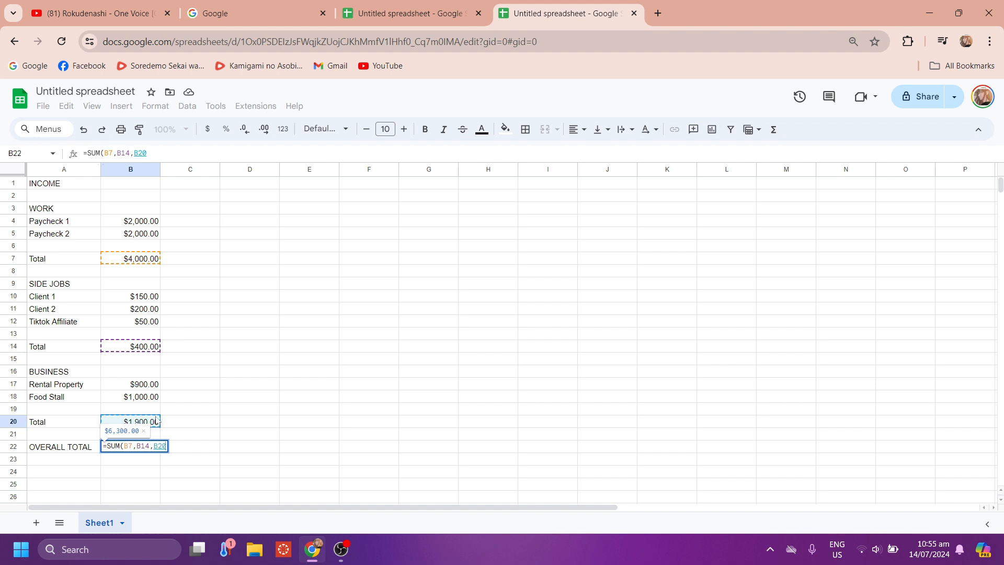
key("Return")
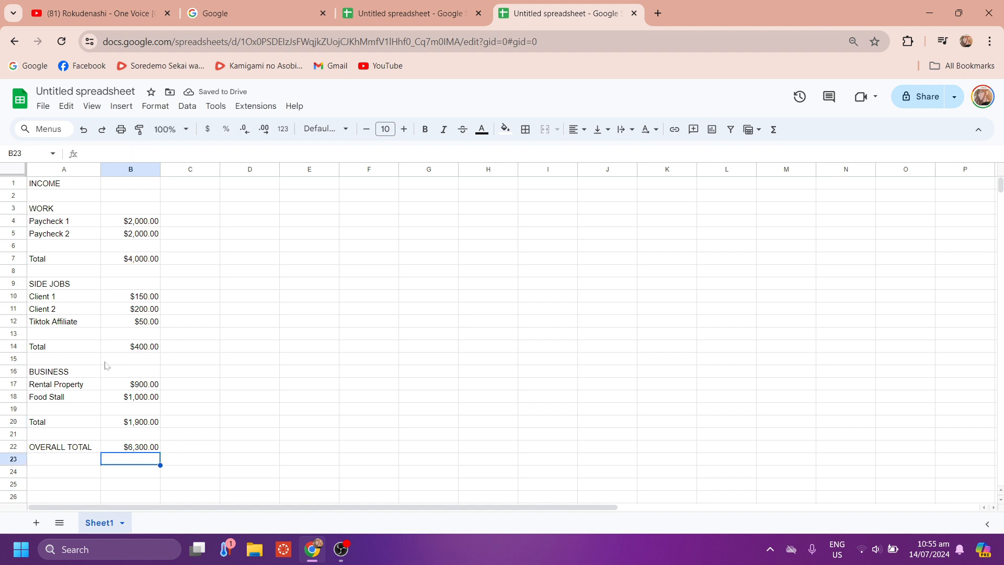
Merge cells A1:B2 and centre the INCOME heading horizontally.
left_click(114, 195)
left_click_drag(82, 184, 137, 195)
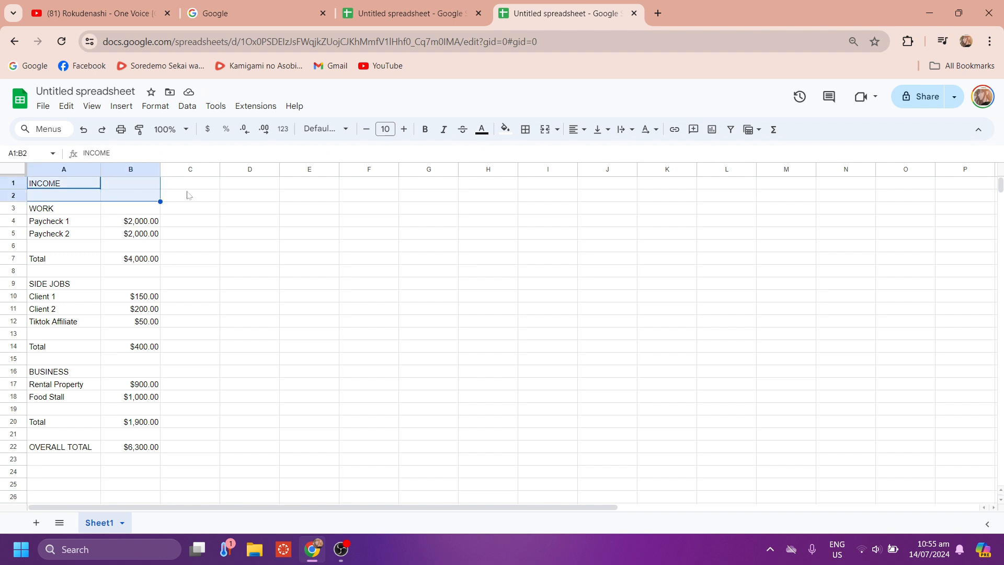
left_click(545, 131)
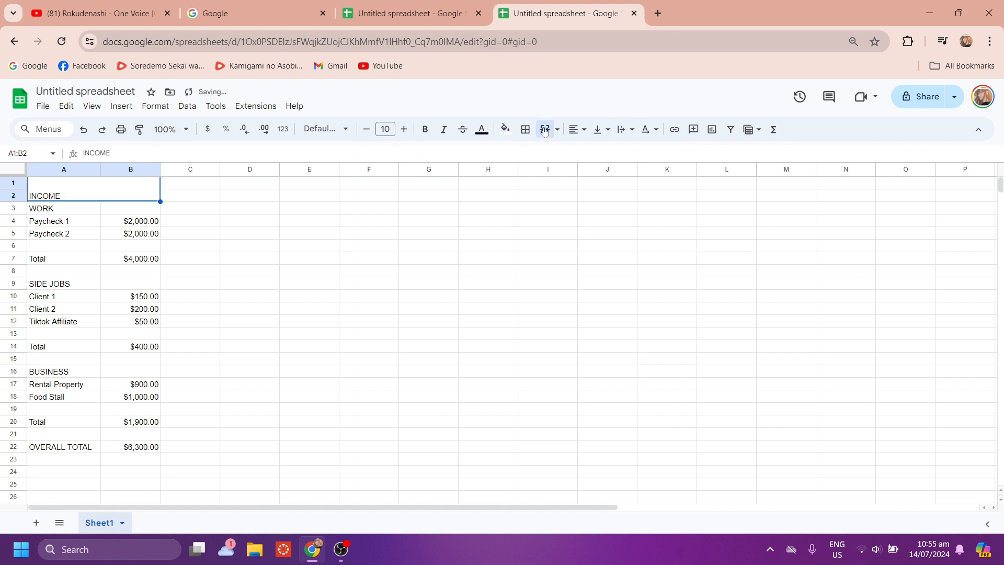
left_click(576, 129)
left_click(596, 152)
Increase the font size of the INCOME heading to 20.
left_click(403, 131)
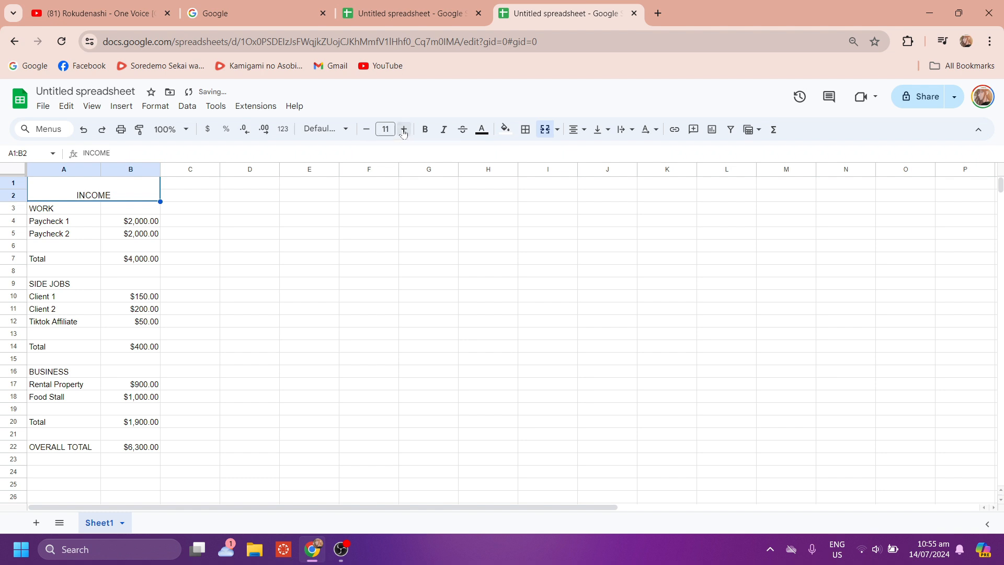
left_click(403, 131)
left_click(403, 130)
left_click(404, 130)
left_click(403, 130)
left_click(404, 130)
left_click(404, 131)
left_click(403, 130)
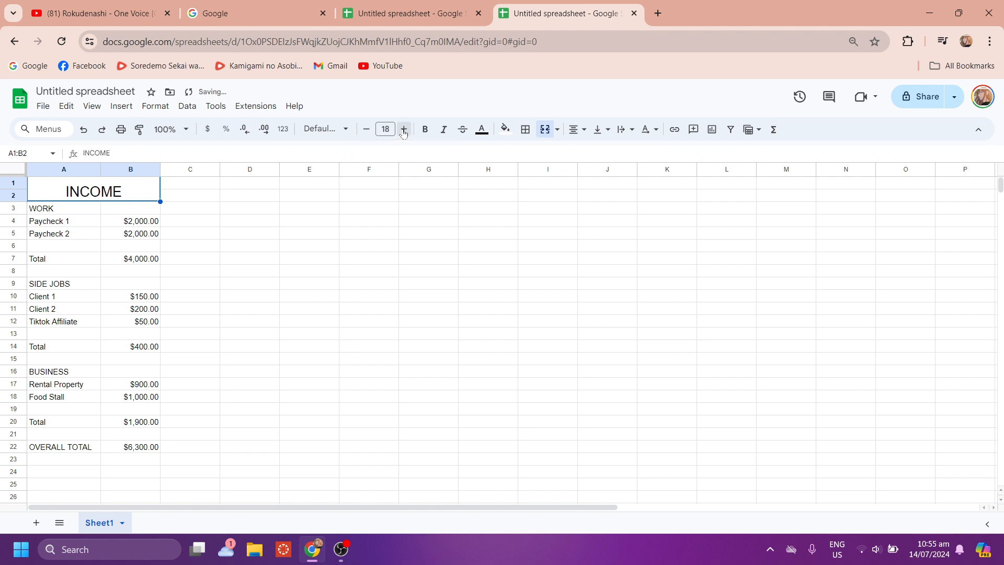
left_click(403, 130)
left_click(404, 130)
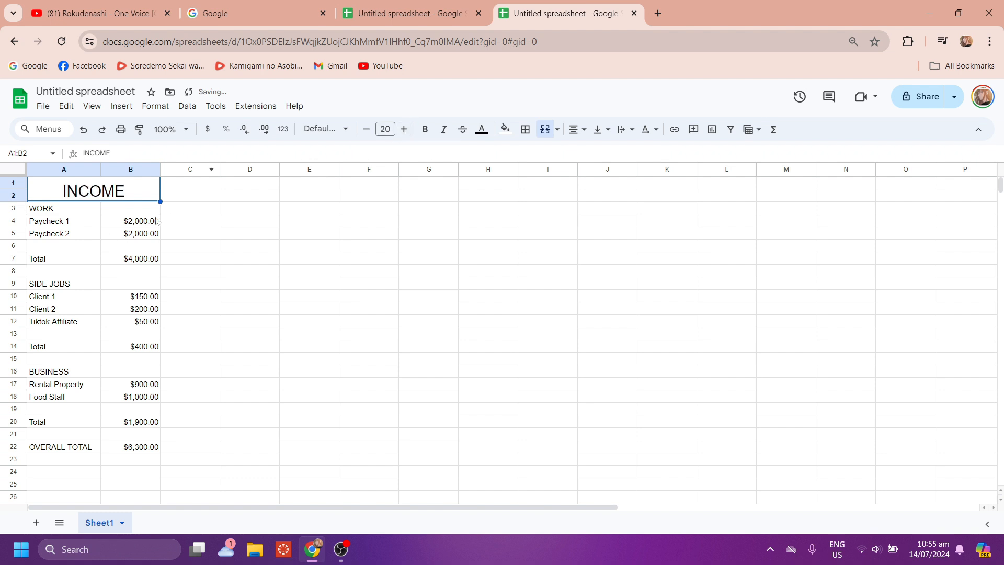
Merge cells A3:B3 and centre the WORK subheading horizontally.
left_click(116, 209)
left_click(84, 210)
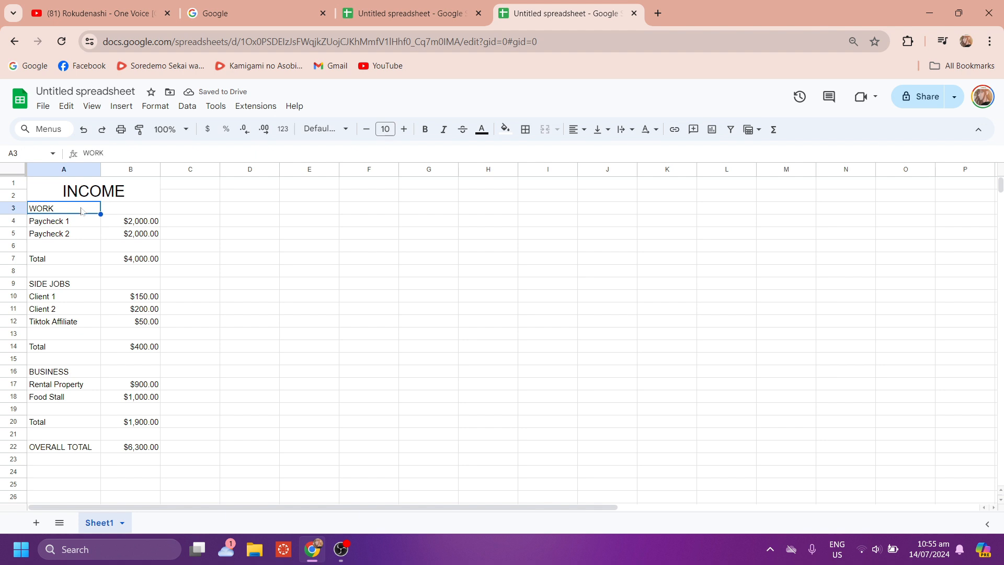
left_click_drag(81, 210, 130, 209)
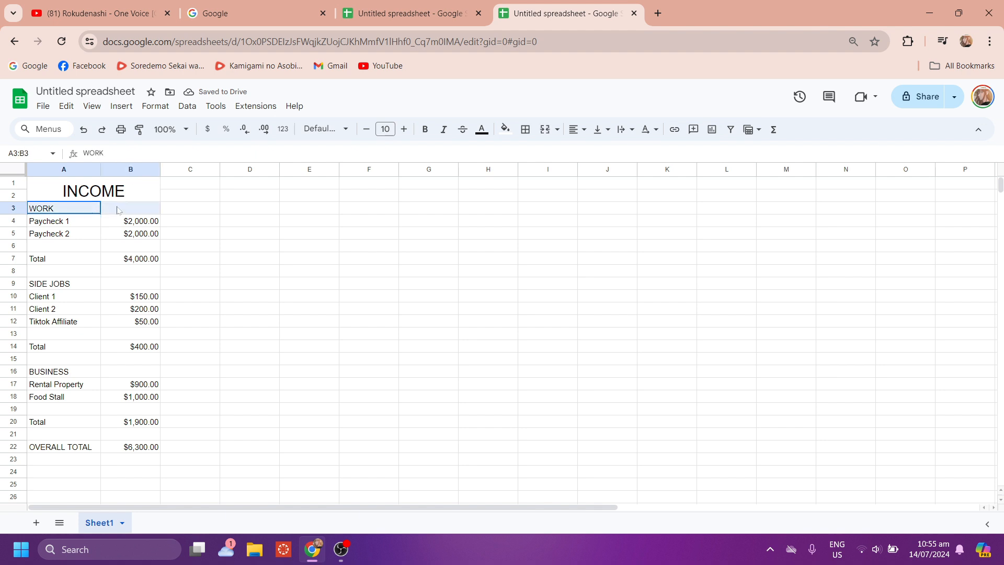
left_click(544, 132)
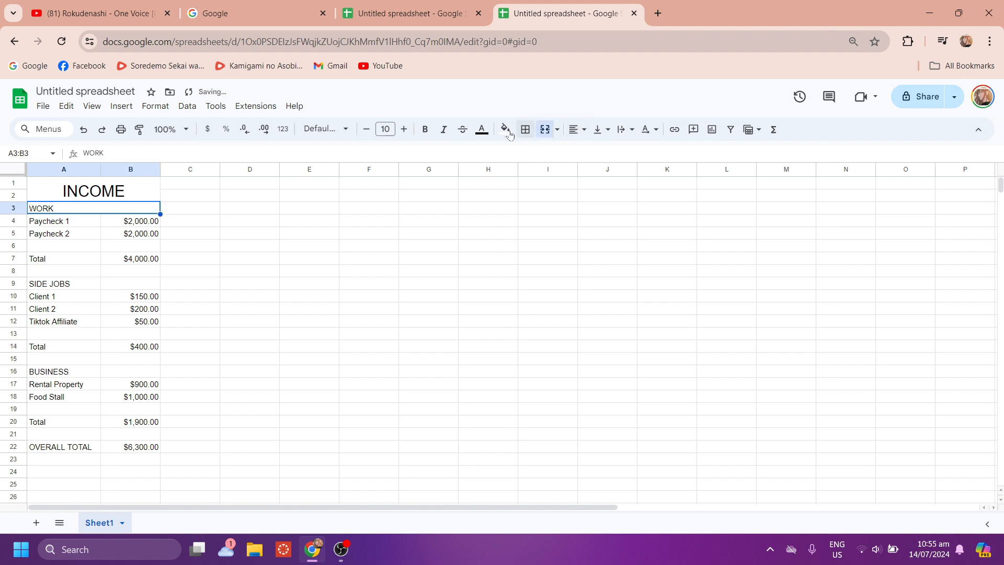
left_click(578, 130)
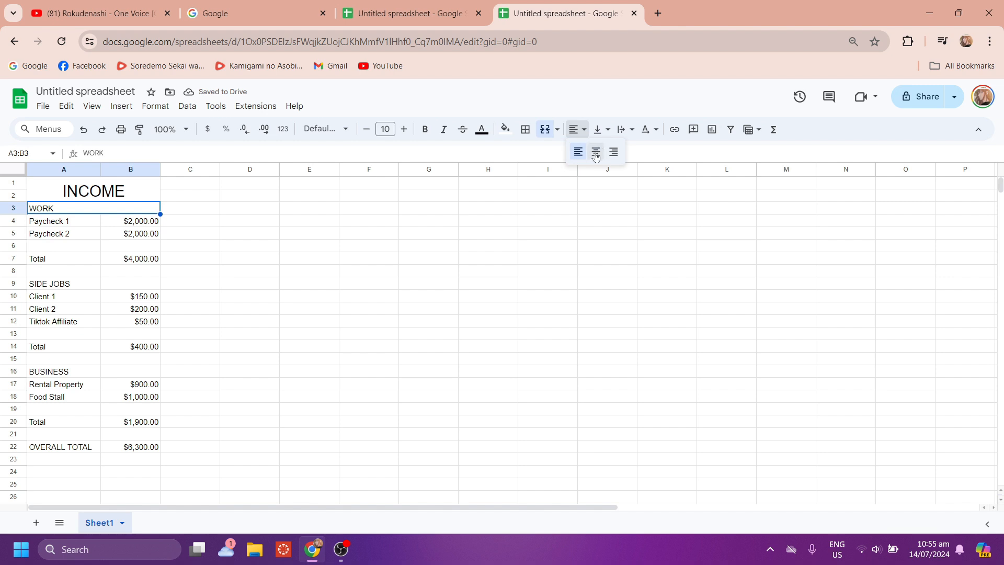
left_click(596, 153)
Merge cells A9:B9 and centre the SIDE JOBS subheading horizontally.
left_click(106, 284)
left_click_drag(63, 284, 131, 283)
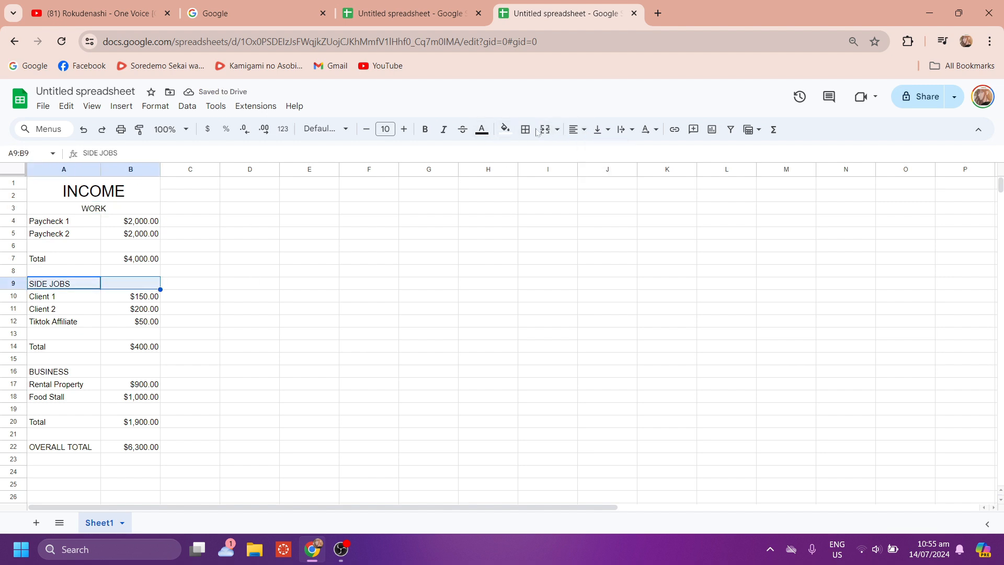
left_click(545, 129)
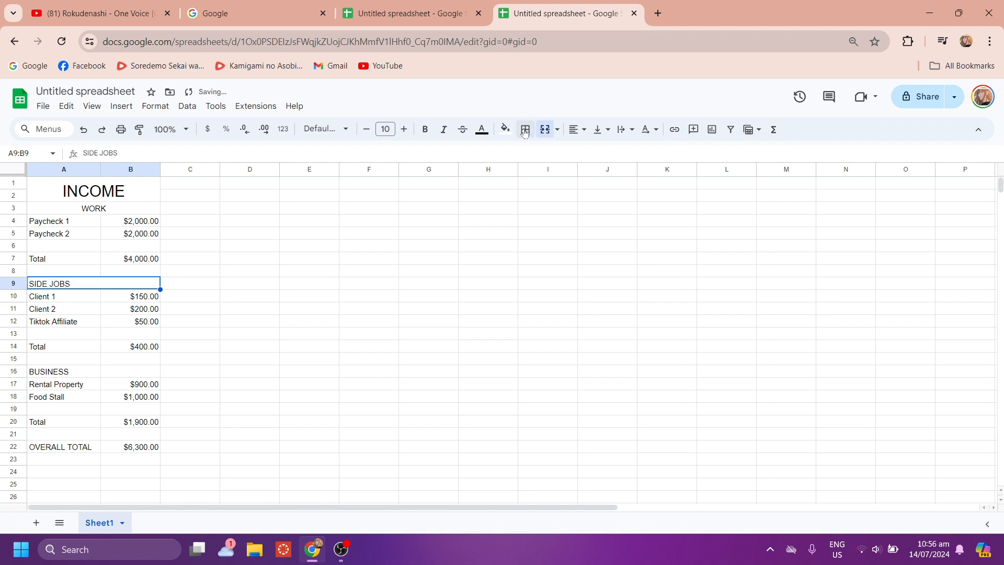
left_click(580, 135)
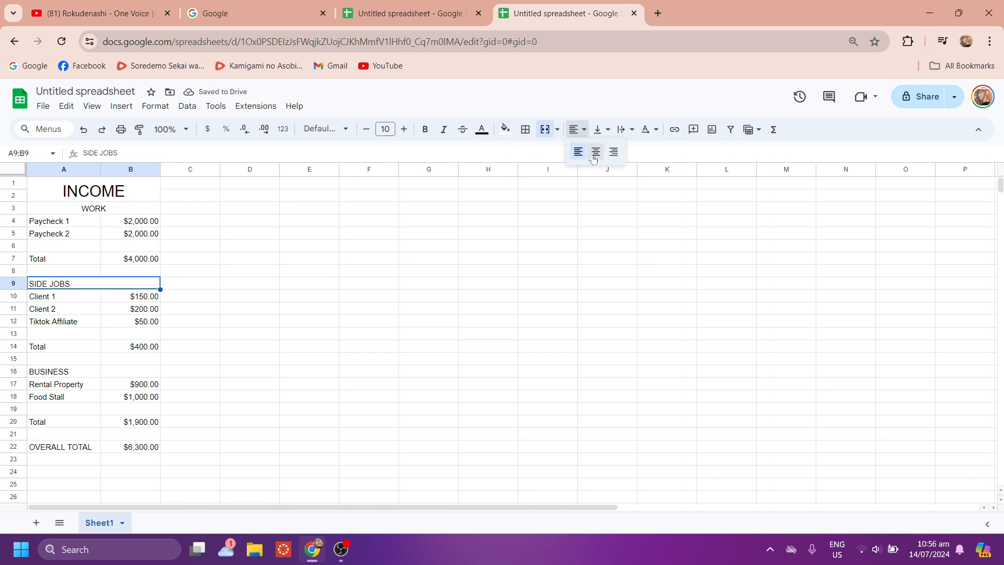
left_click(593, 160)
Merge cells A16:B16 and centre the BUSINESS subheading horizontally.
left_click(98, 372)
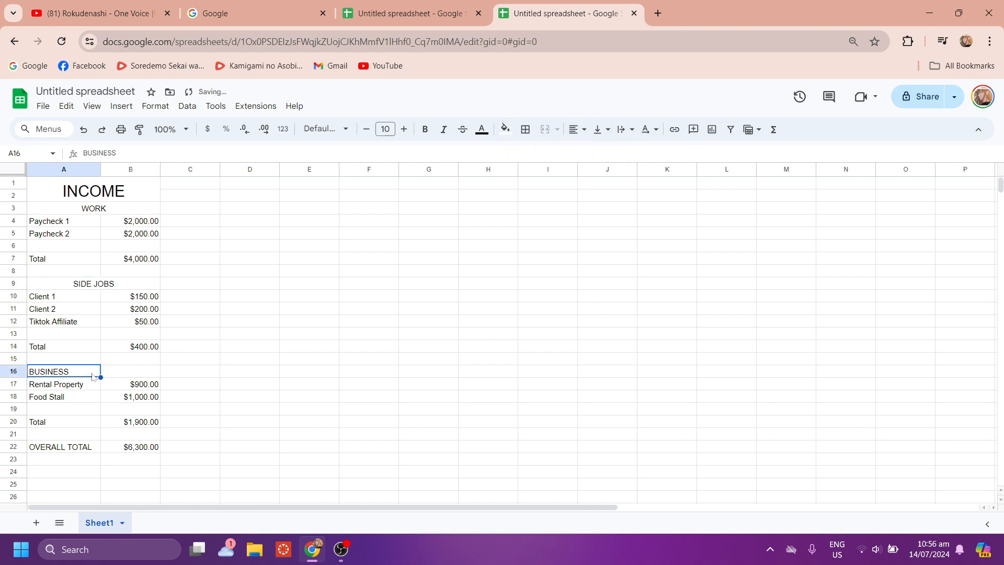
left_click_drag(92, 375, 130, 372)
left_click(579, 129)
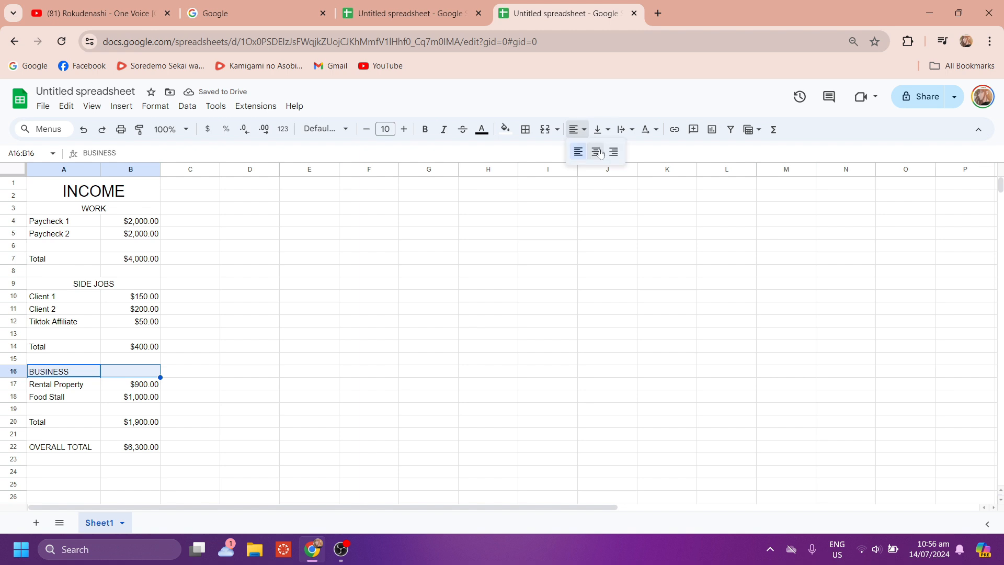
left_click(545, 129)
left_click(576, 131)
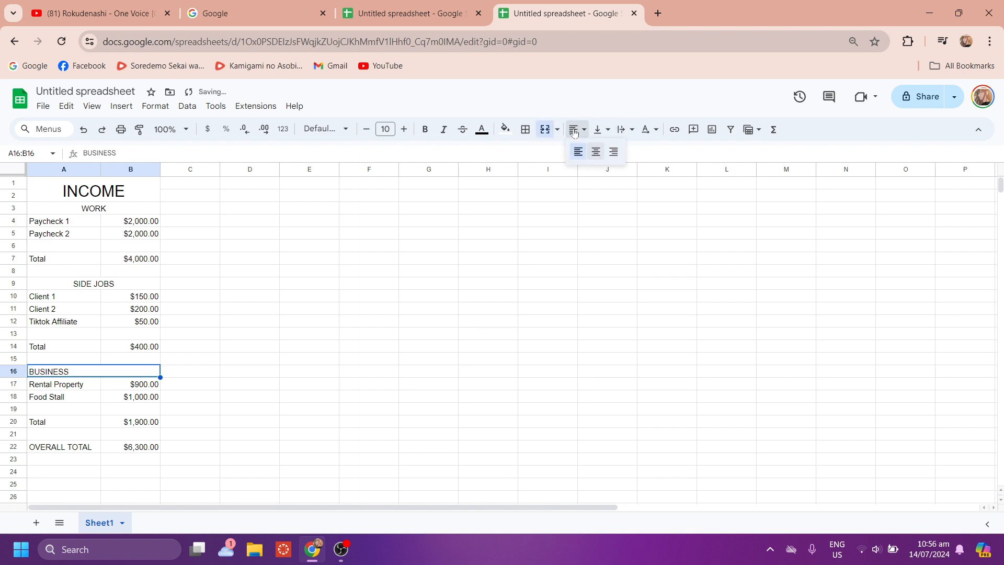
left_click(594, 152)
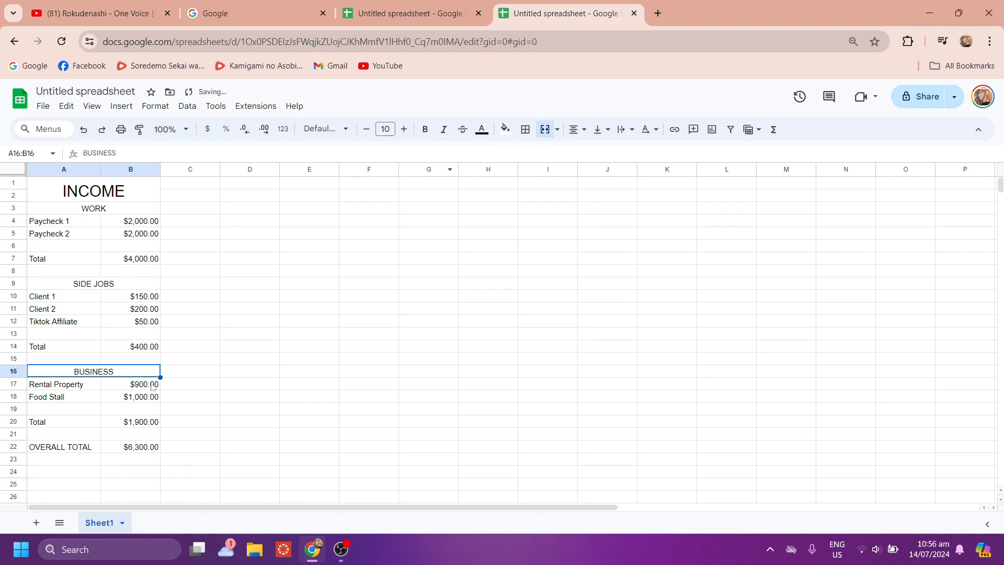
Make the WORK, SIDE JOBS and BUSINESS subheadings bold.
left_click(132, 212)
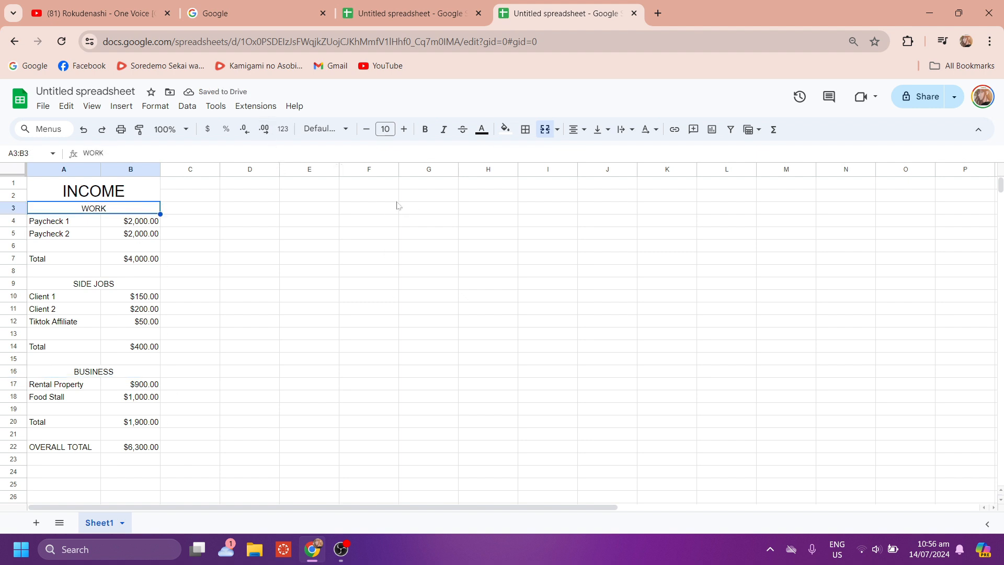
left_click(425, 130)
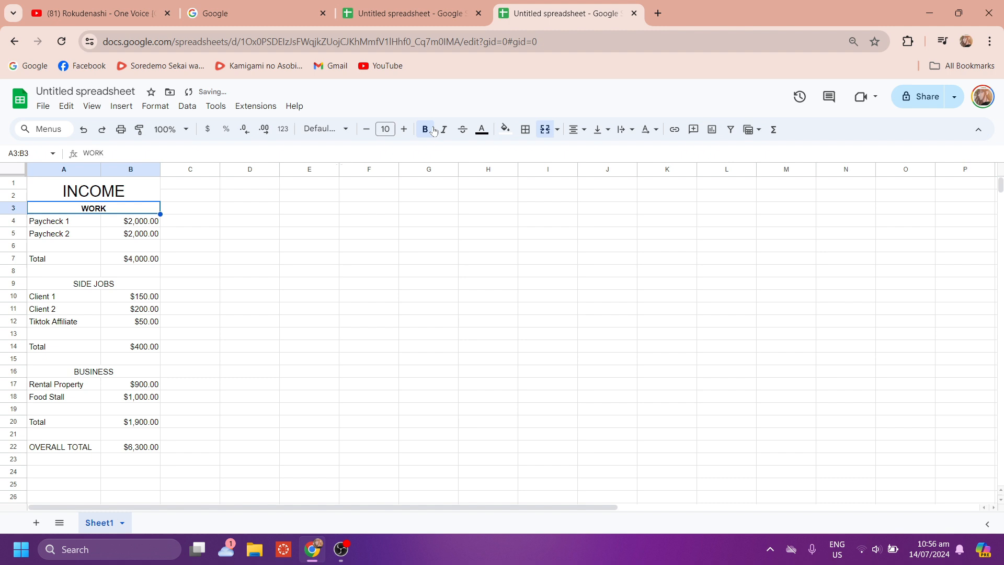
left_click(135, 286)
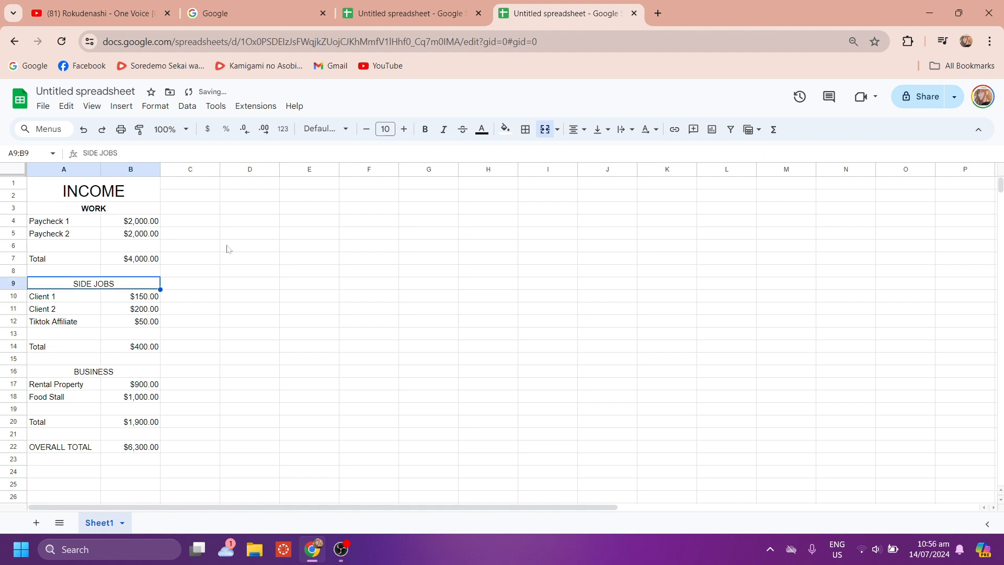
left_click(425, 129)
left_click(137, 374)
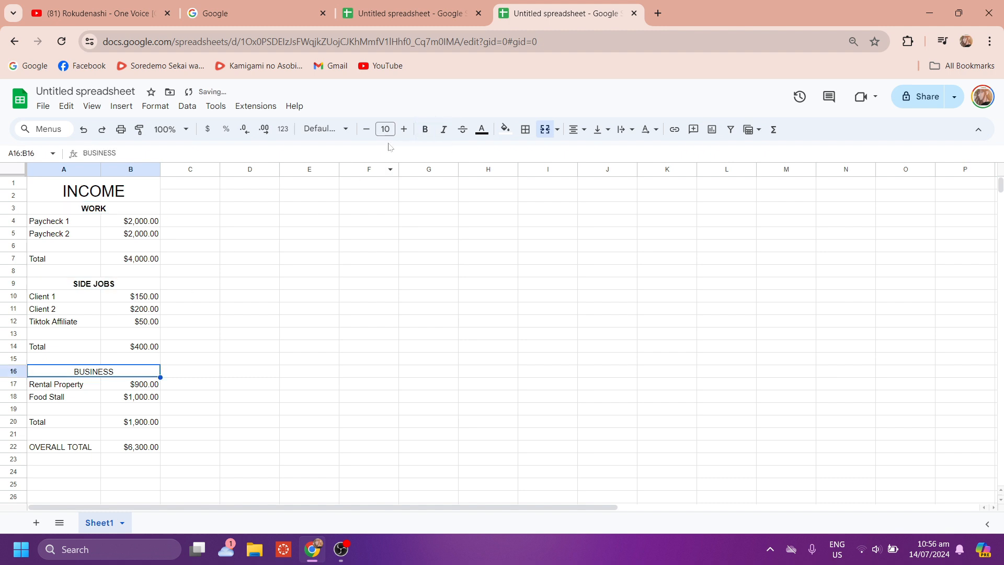
left_click(424, 129)
Make the OVERALL TOTAL label in A22 and its amount in B22 bold.
left_click(95, 448)
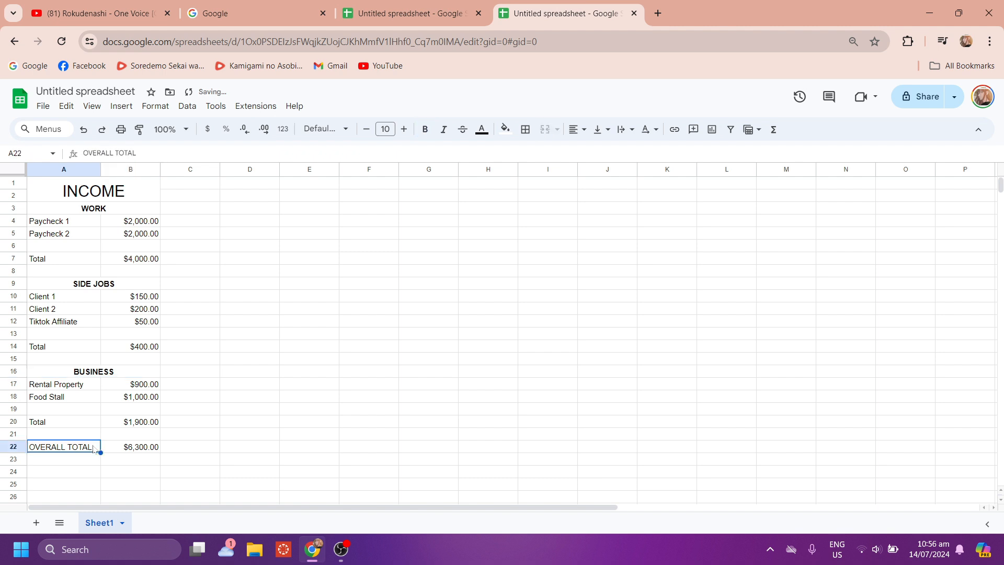
left_click(424, 129)
left_click(131, 447)
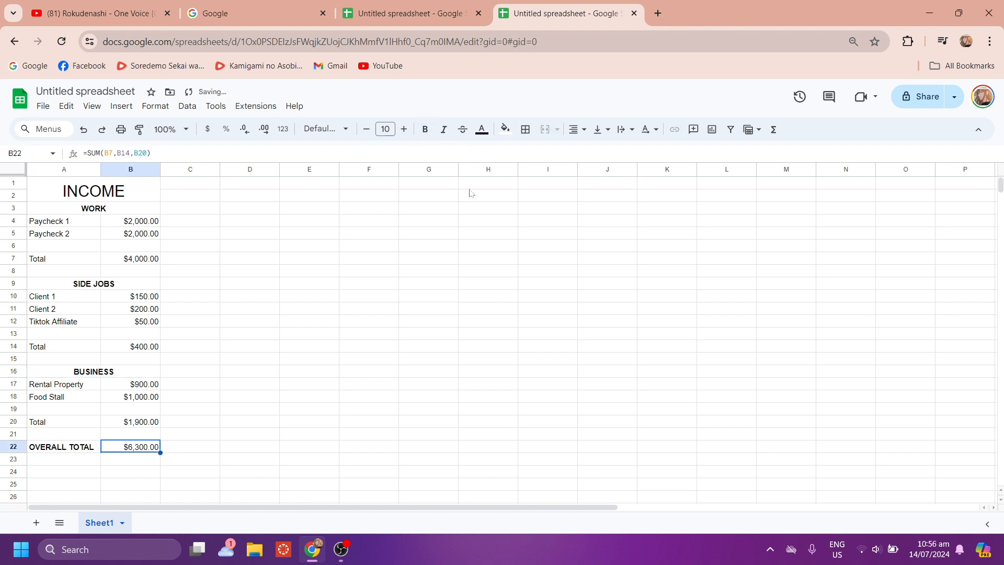
left_click(424, 130)
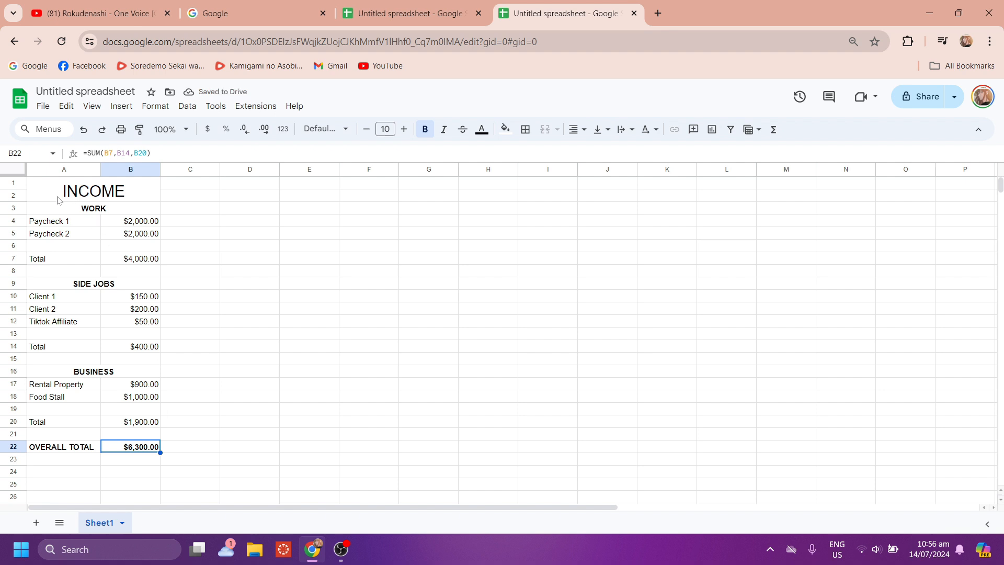
Add an outer border around the whole income section, cells A1:B22.
left_click_drag(36, 187, 160, 453)
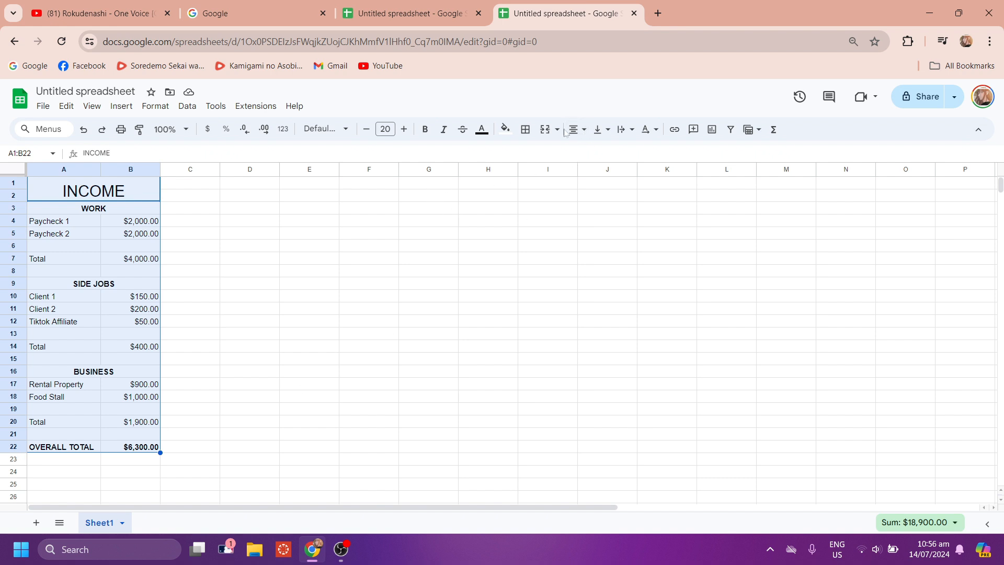
left_click(530, 132)
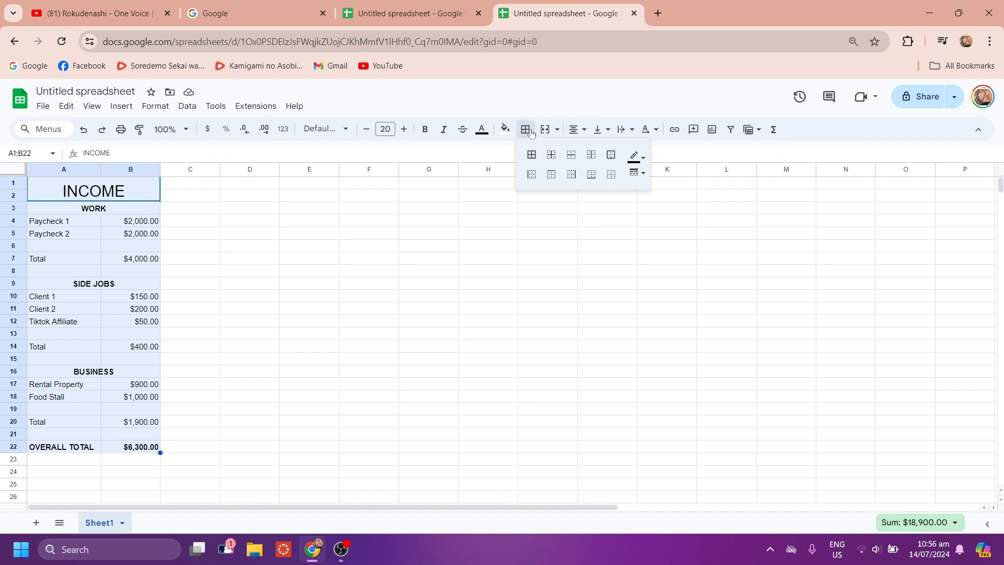
left_click(611, 155)
left_click(81, 236)
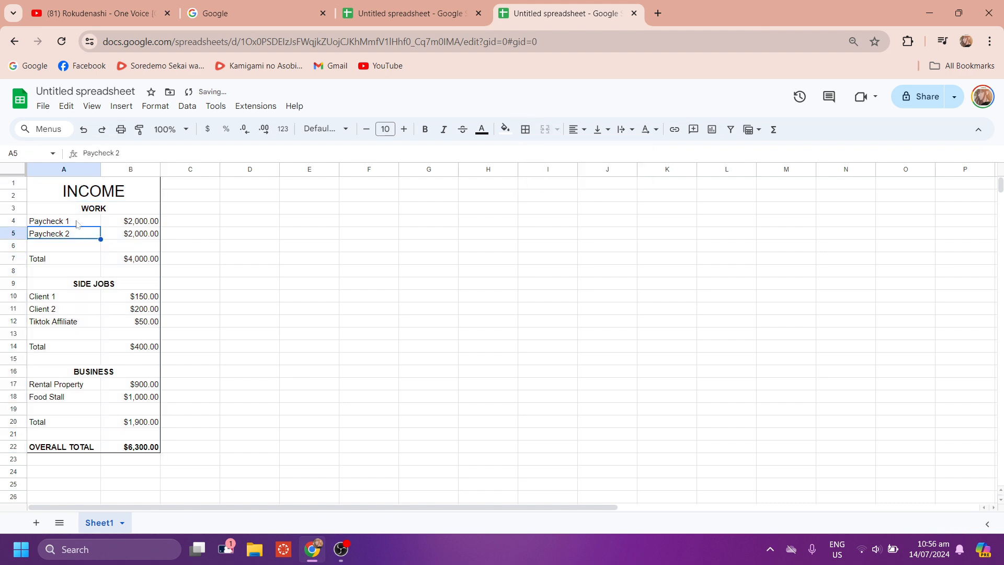
Add outer borders around the INCOME heading (A1:B2) and the WORK subheading (A3:B3).
left_click(88, 200)
left_click(526, 129)
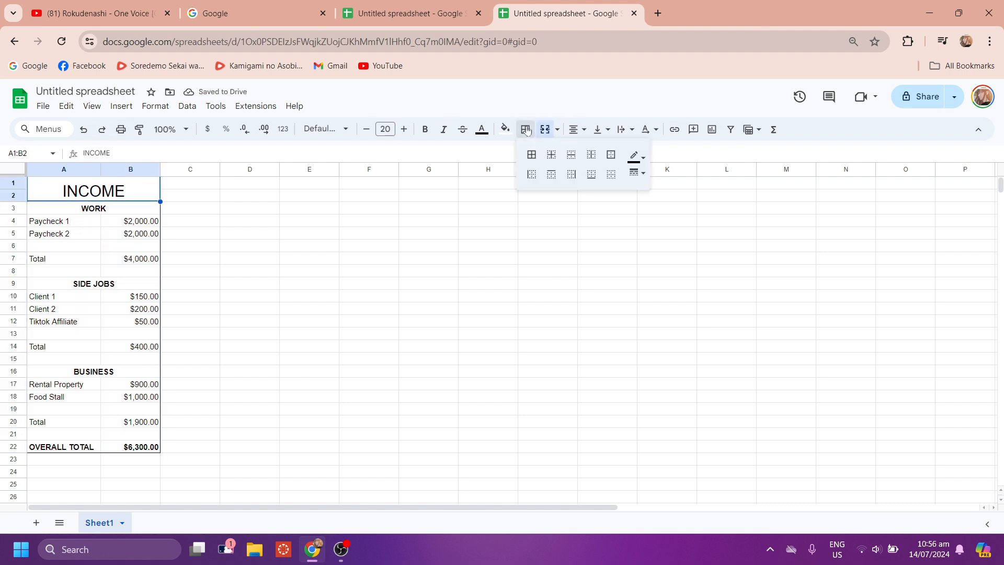
left_click(616, 157)
left_click(103, 212)
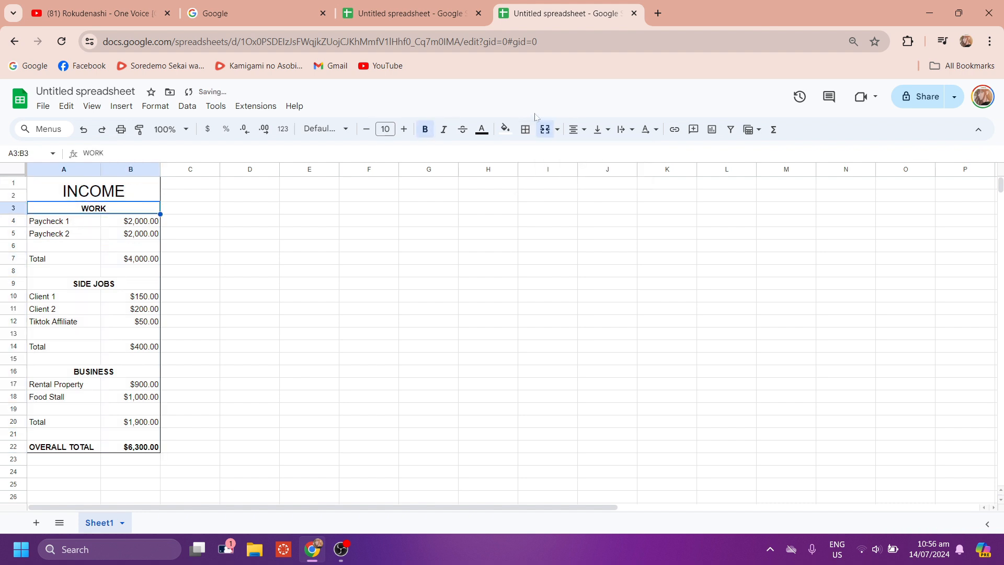
left_click(526, 129)
left_click(611, 156)
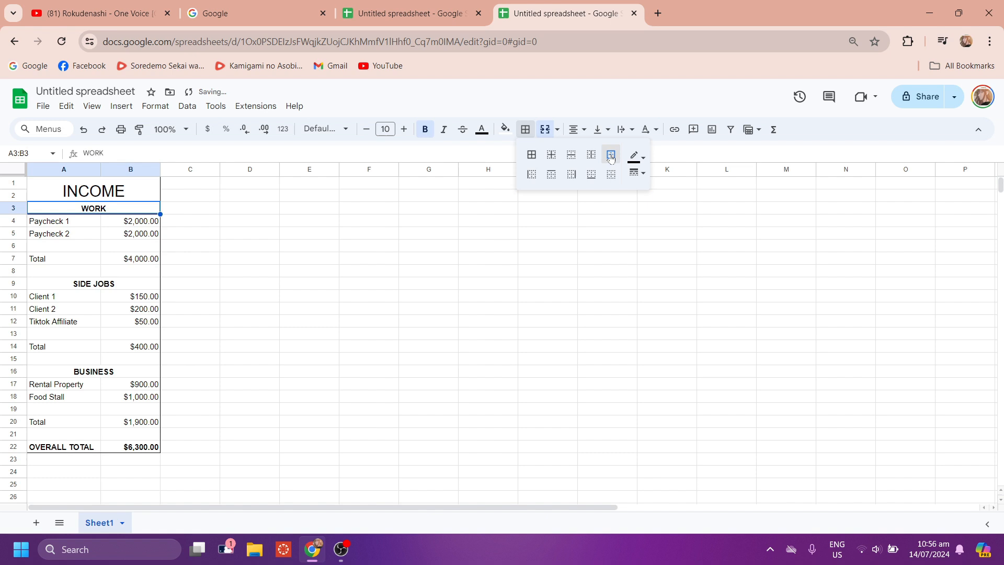
Add an outer border around the WORK Total row, cells A7:B7.
left_click(93, 265)
left_click_drag(93, 263, 133, 259)
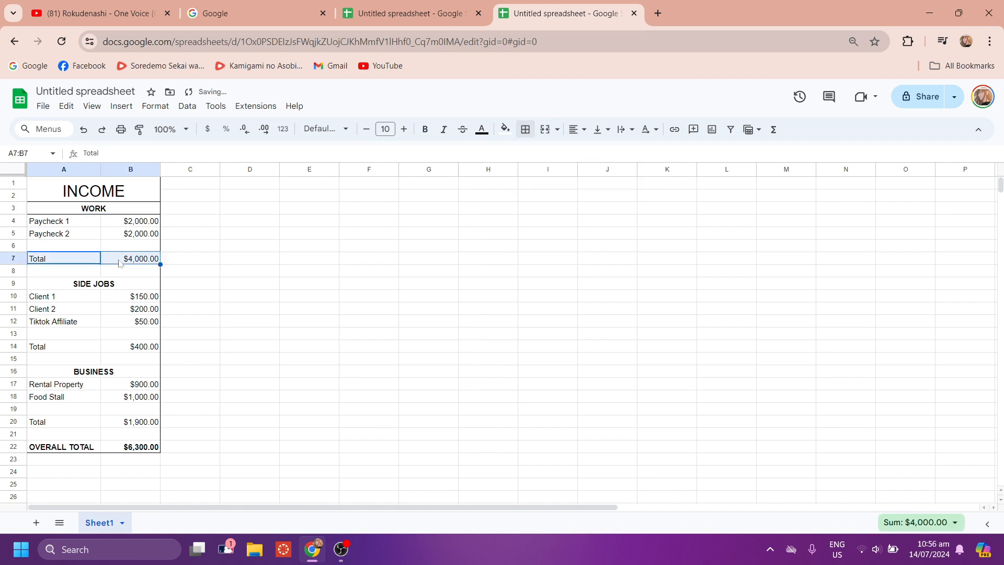
left_click(526, 129)
left_click(611, 155)
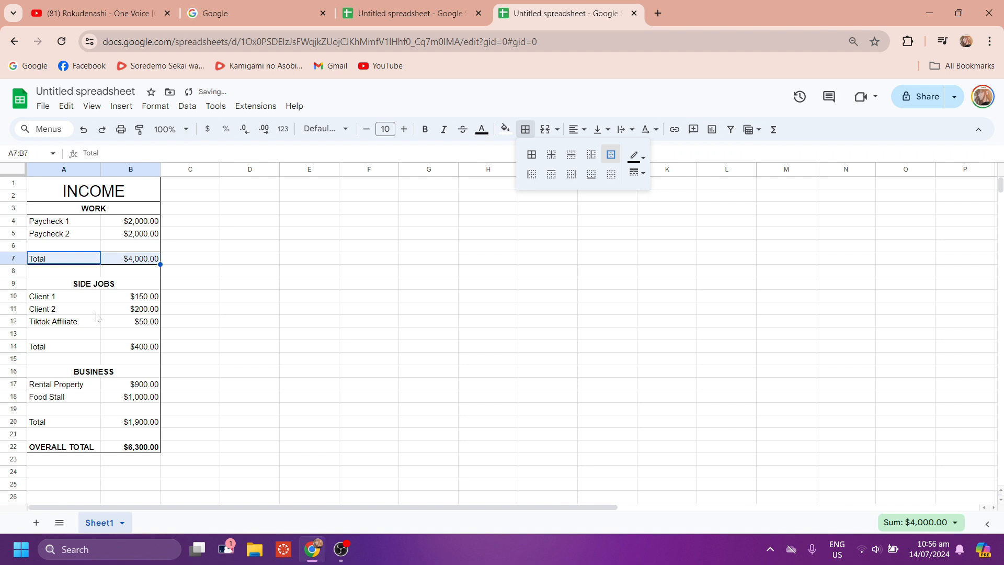
Add outer borders around the SIDE JOBS subheading (A9:B9) and its Total row (A14:B14).
left_click(79, 297)
left_click(75, 288)
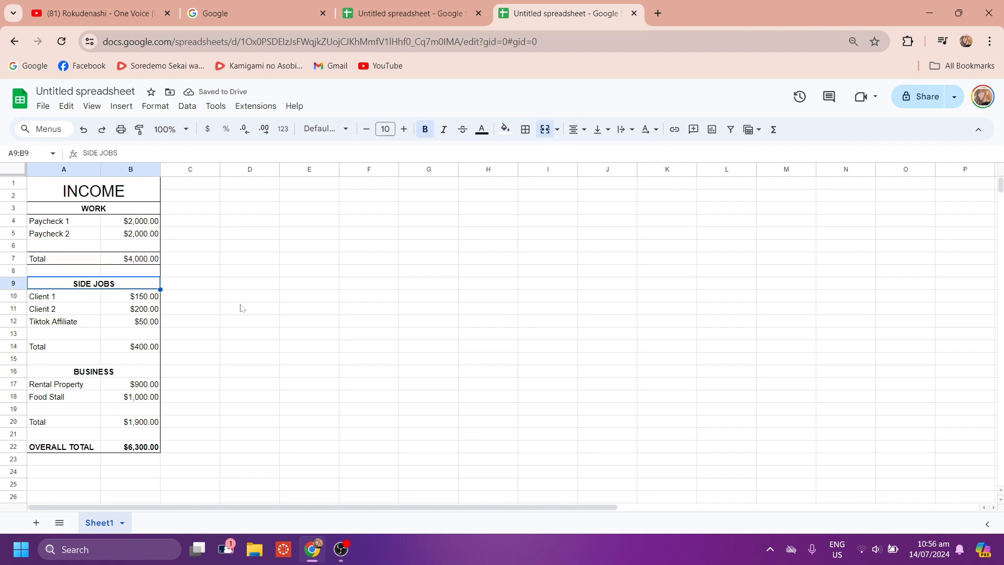
left_click(526, 130)
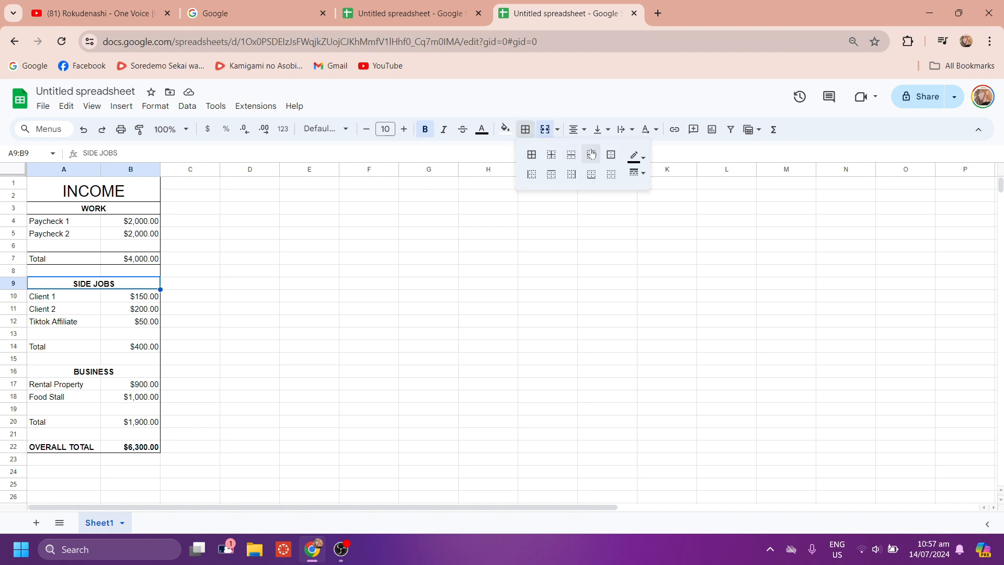
left_click(611, 155)
left_click_drag(72, 346, 116, 348)
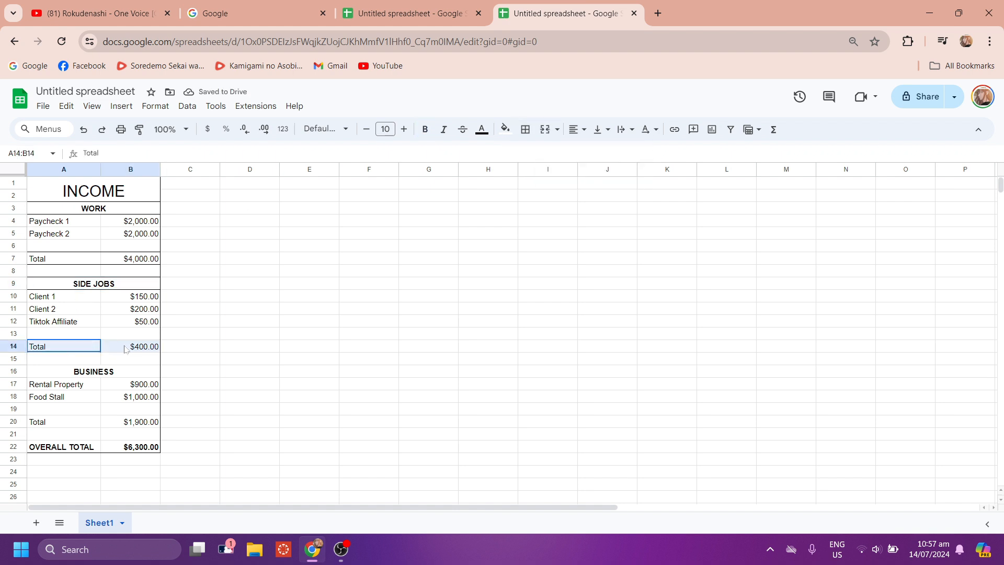
left_click(525, 130)
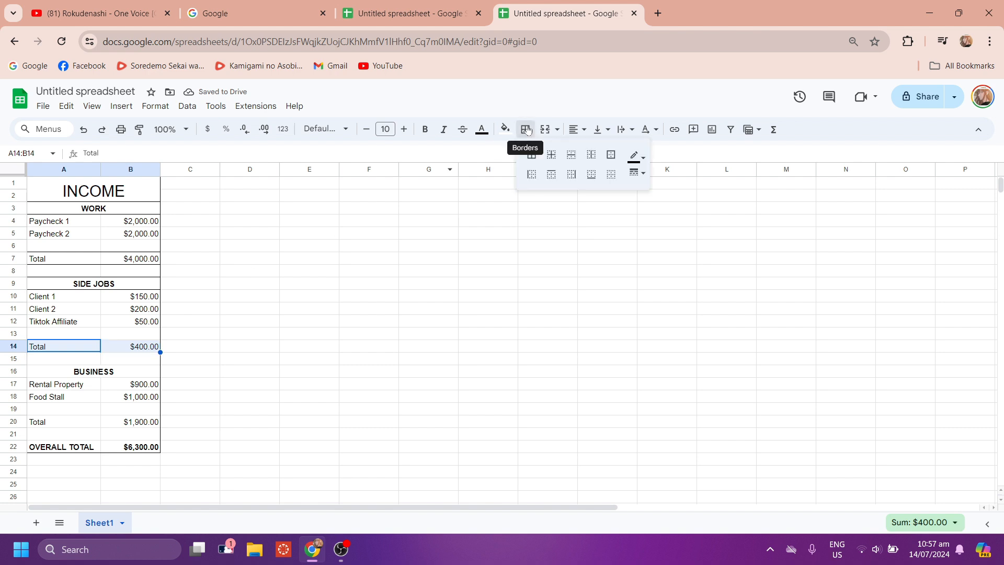
left_click(605, 161)
Add outer borders around the BUSINESS subheading (A16:B16) and its Total row (A20:B20).
left_click(74, 372)
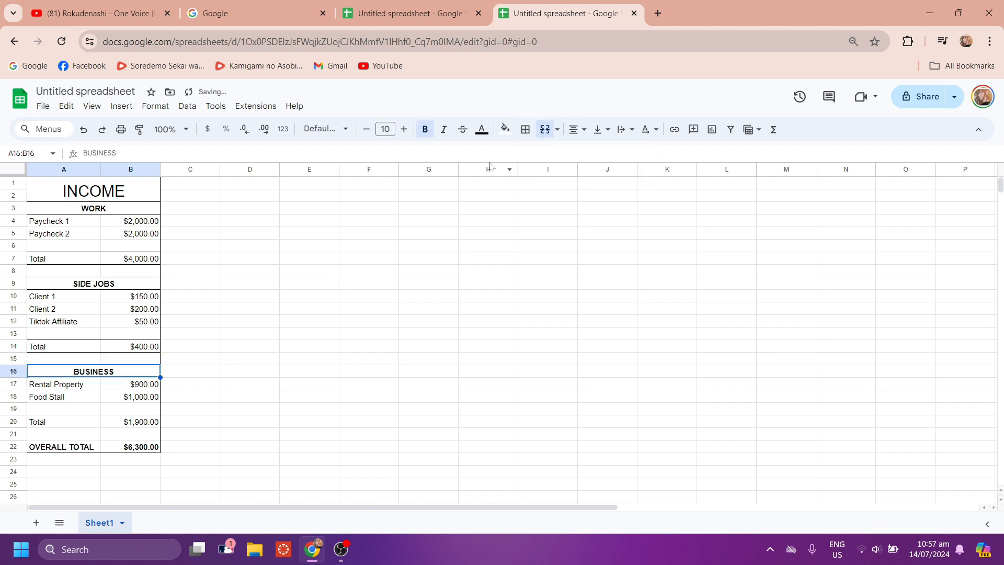
left_click(525, 129)
left_click(610, 157)
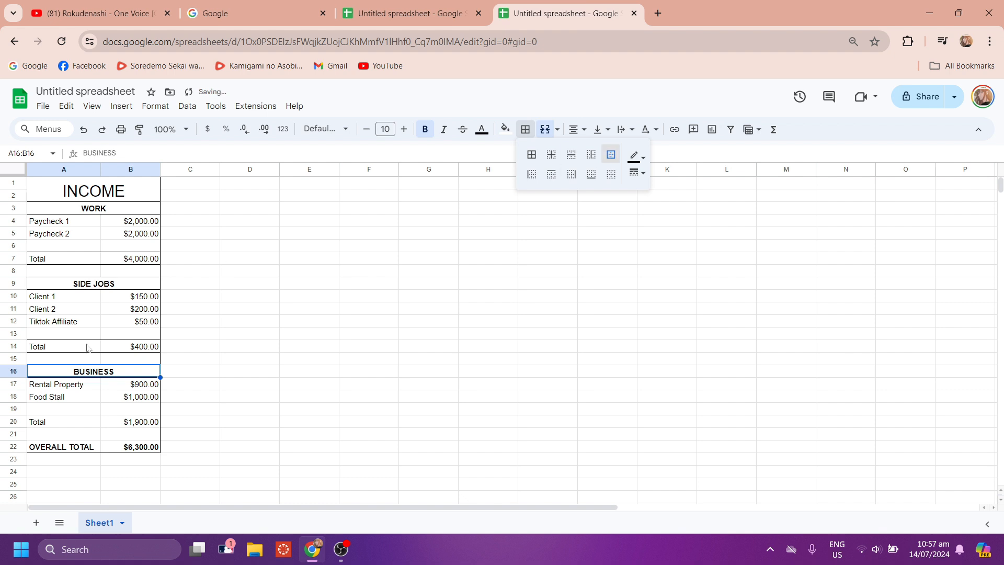
left_click_drag(67, 428, 146, 426)
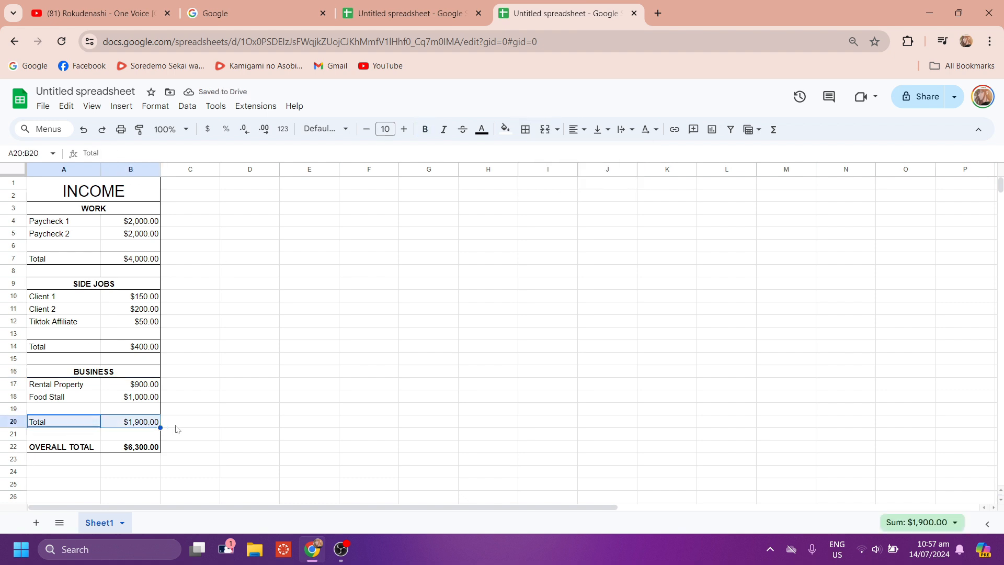
left_click(526, 129)
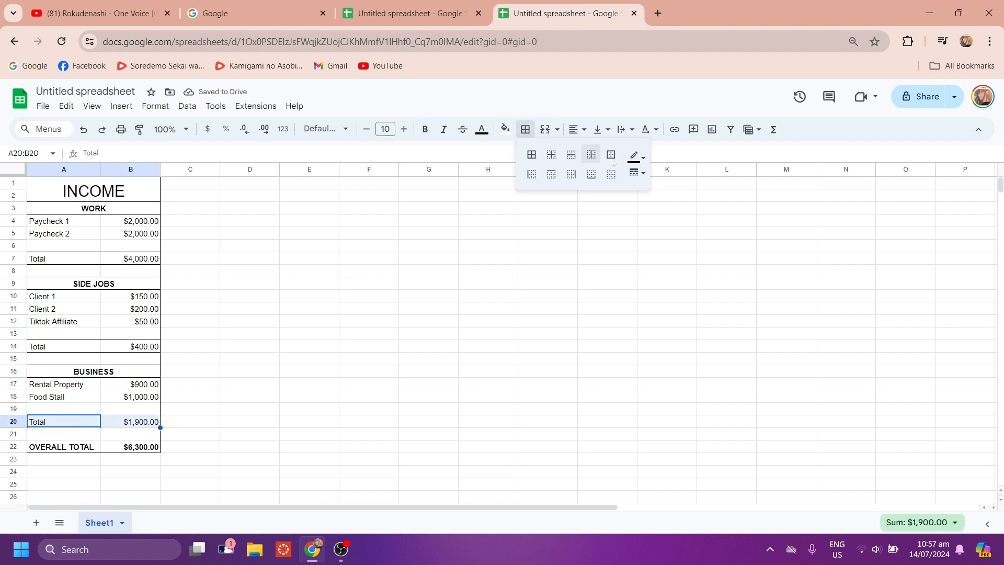
left_click(618, 157)
left_click(262, 371)
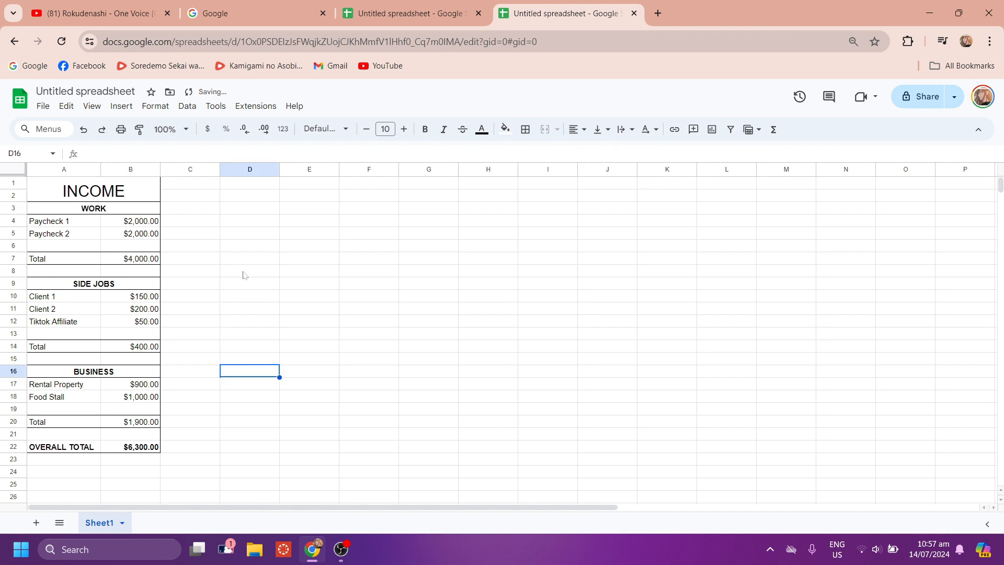
Fill the merged INCOME heading with light yellow.
left_click(126, 195)
left_click(505, 129)
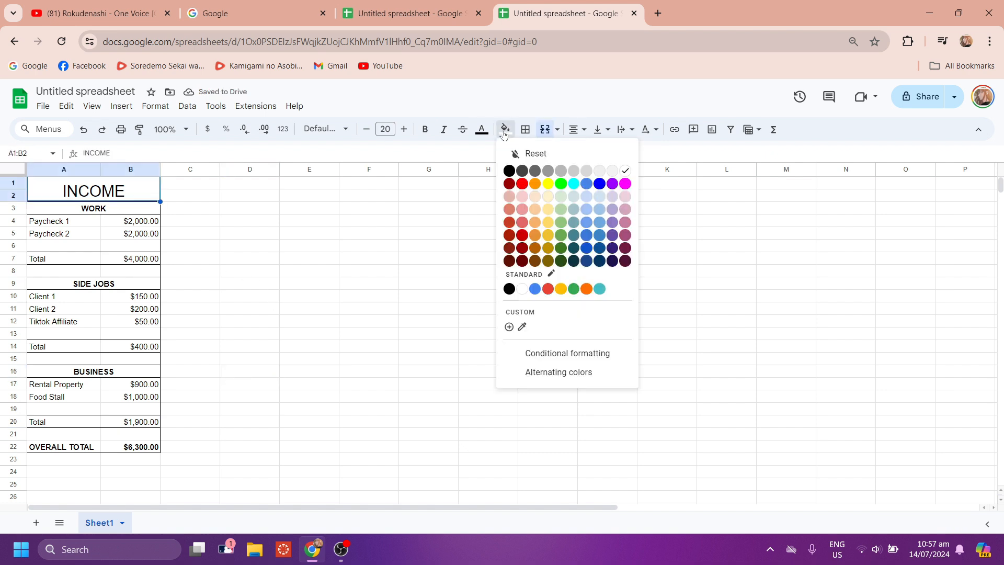
left_click(548, 210)
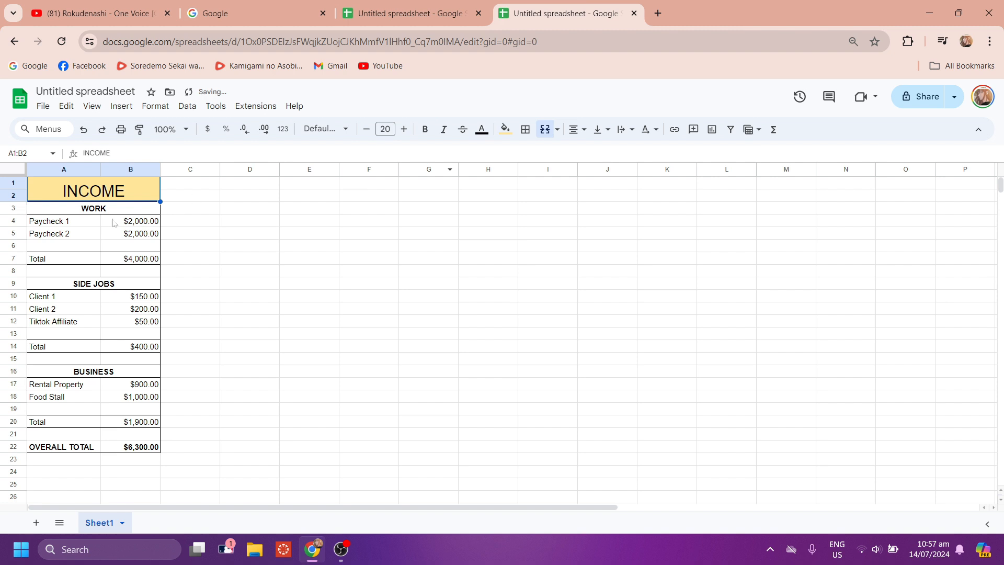
Fill the WORK, SIDE JOBS and BUSINESS entry rows (A4:B6, A10:B13 and A17:B19) with the palest yellow.
left_click_drag(96, 221, 134, 246)
left_click(505, 130)
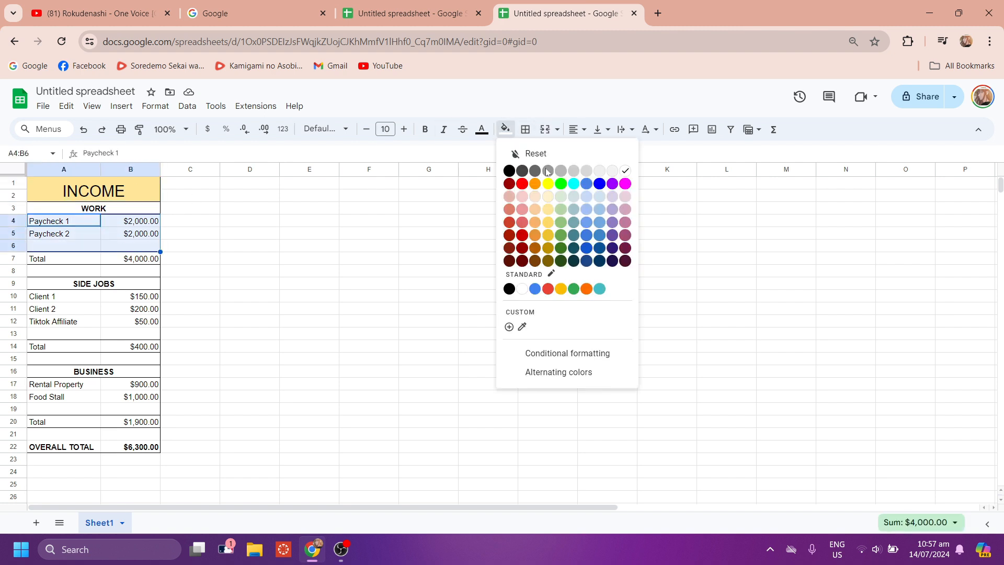
left_click(552, 196)
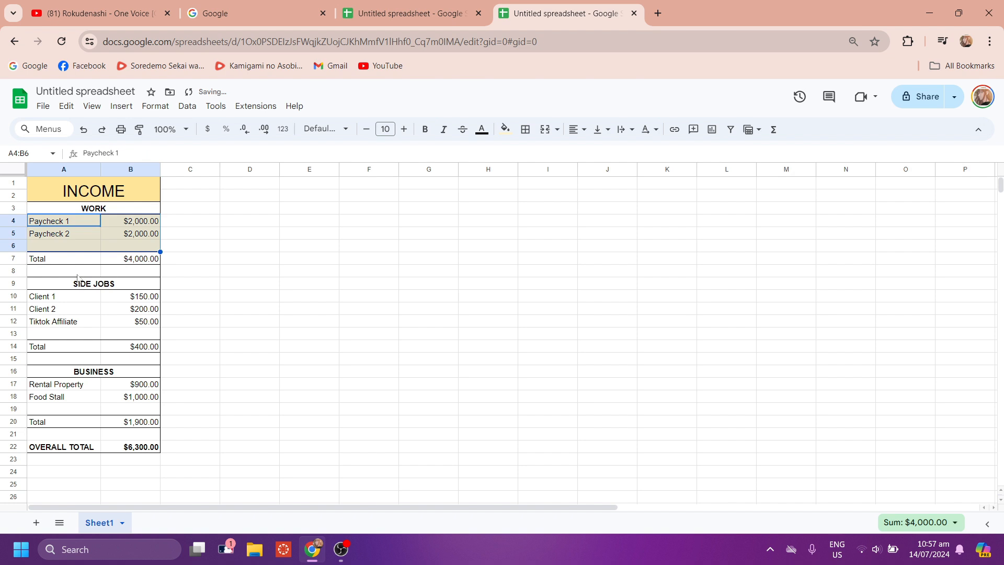
left_click_drag(79, 302, 143, 333)
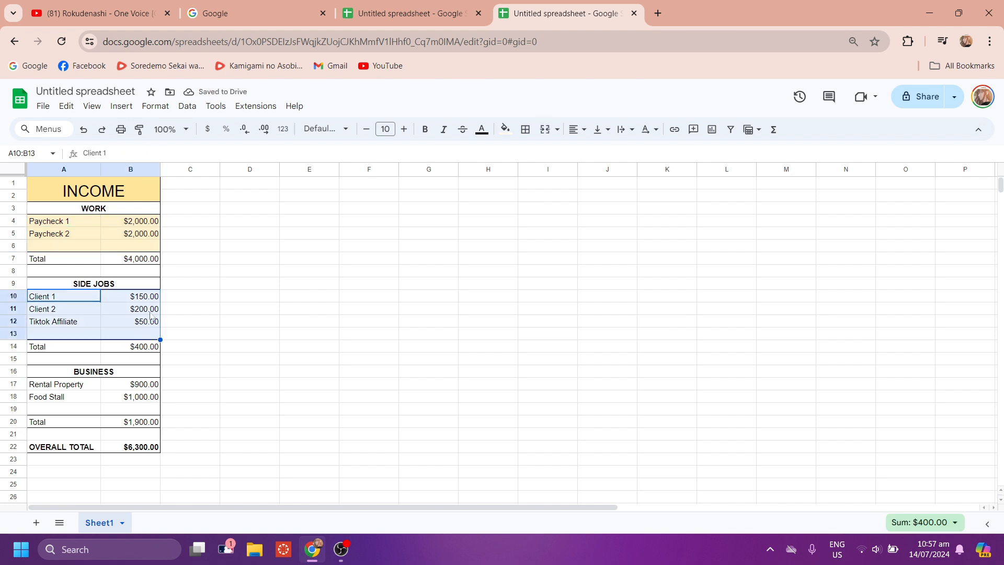
left_click(503, 129)
left_click(547, 197)
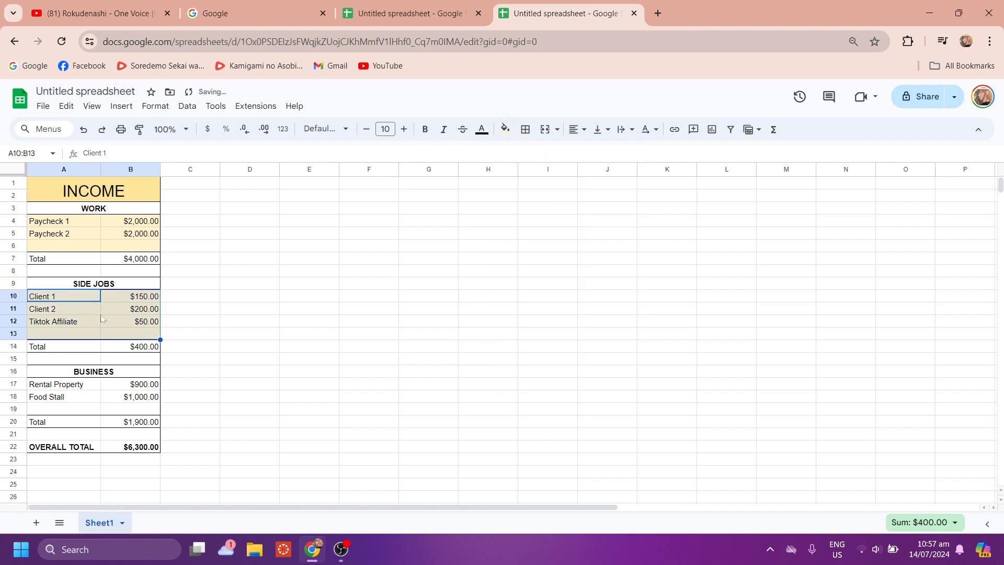
left_click_drag(85, 386, 149, 410)
left_click(505, 131)
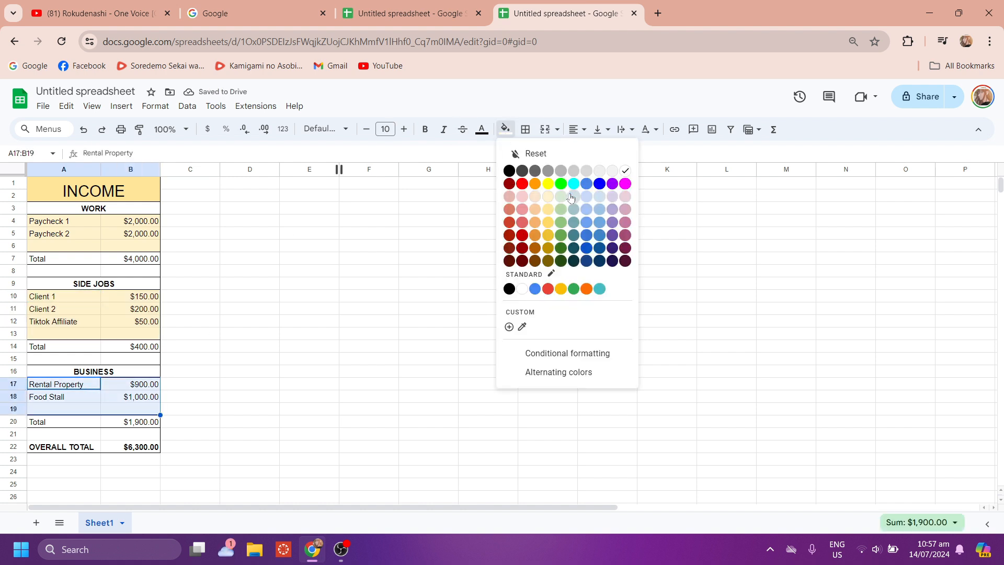
left_click(547, 196)
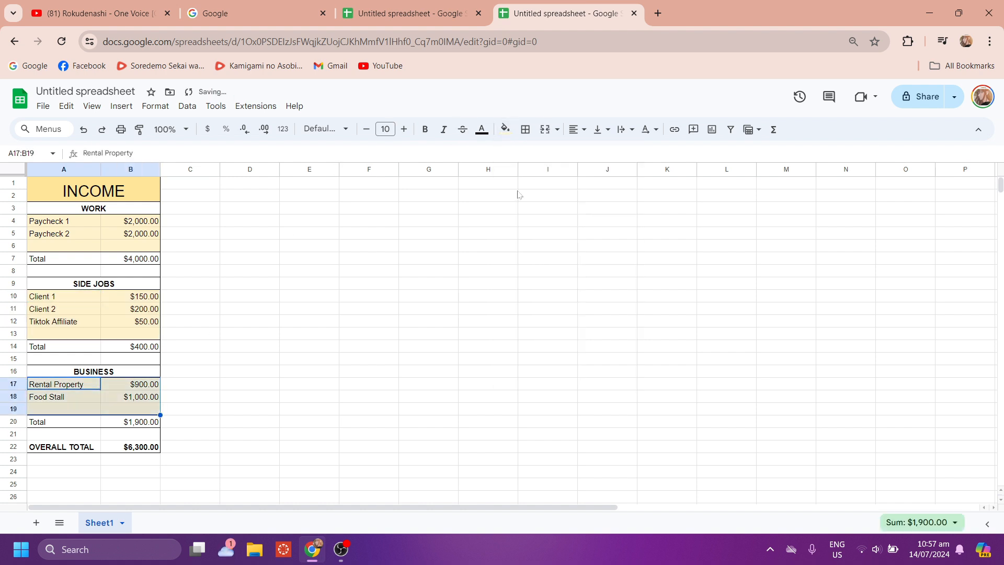
Add outer borders around the OVERALL TOTAL row (A22:B22) and fill it with medium green.
left_click(85, 438)
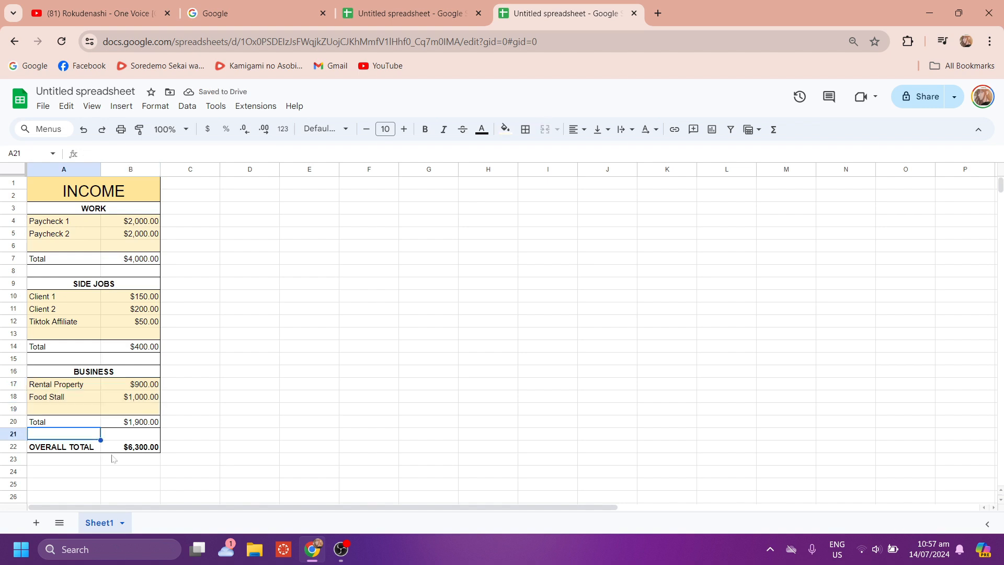
left_click(88, 449)
left_click_drag(87, 451, 114, 450)
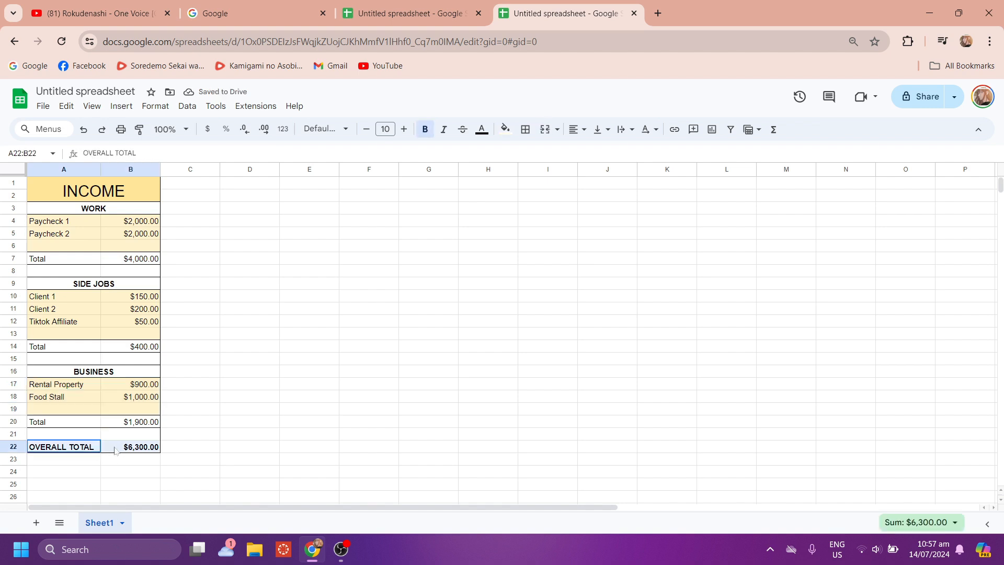
left_click(526, 129)
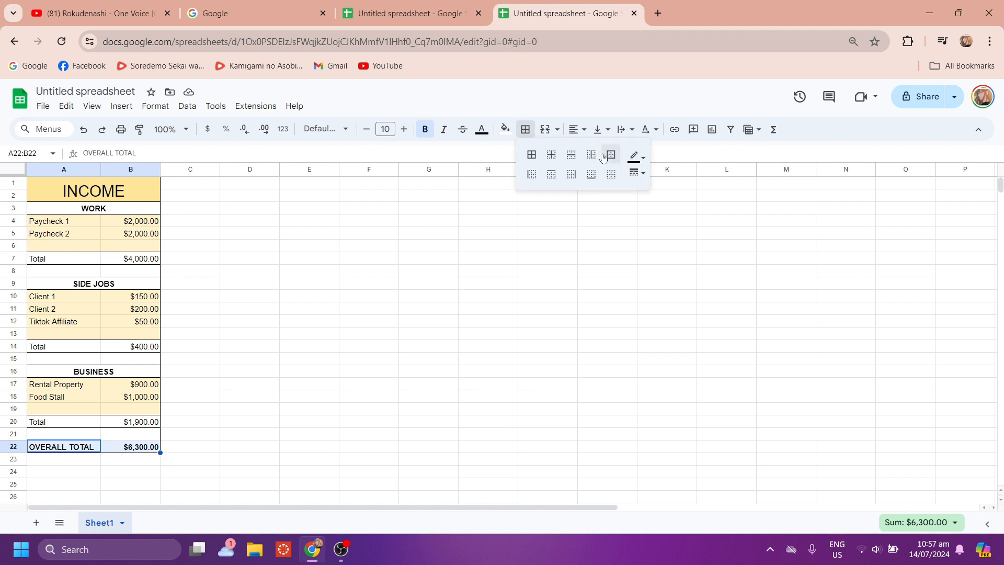
left_click(612, 156)
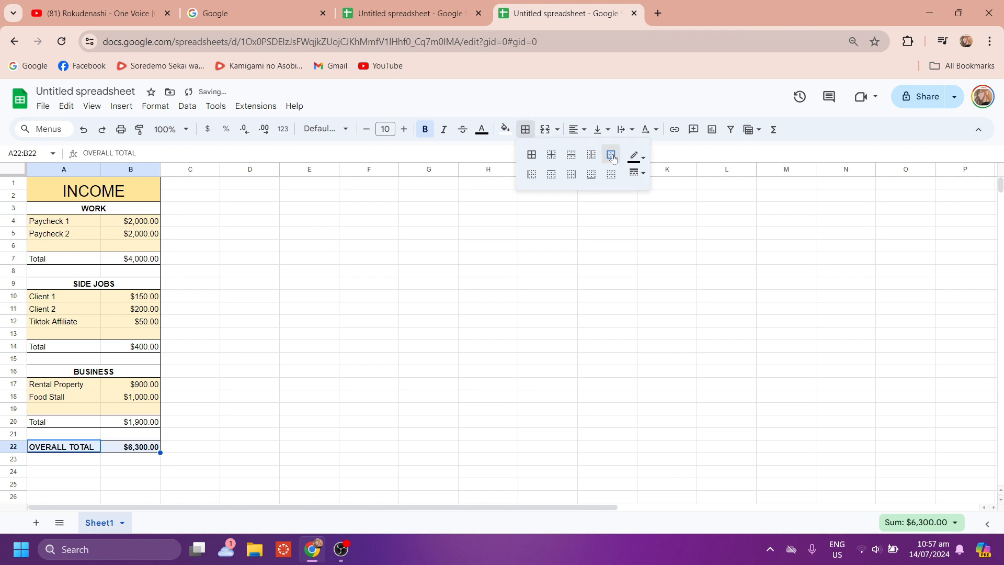
left_click(506, 129)
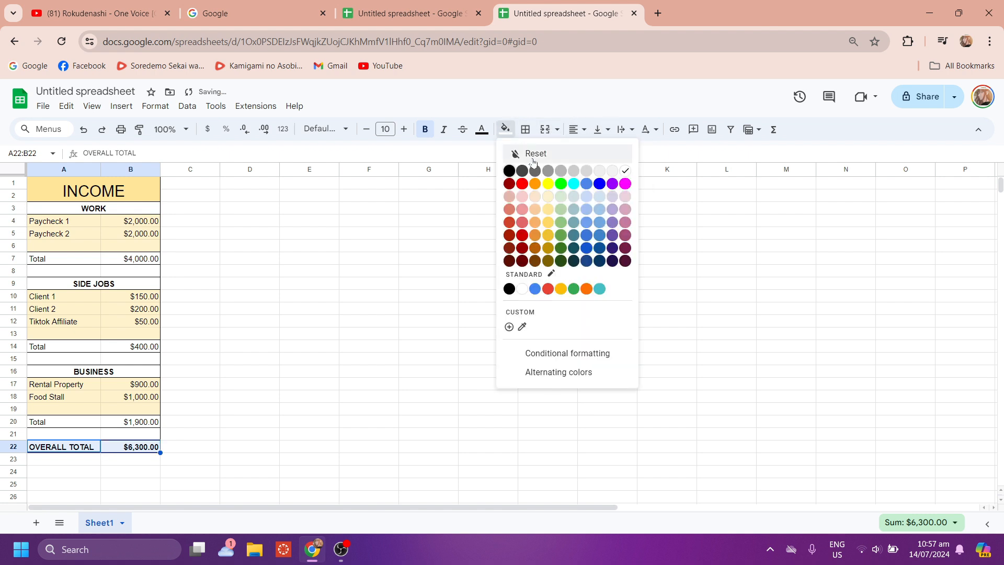
left_click(560, 228)
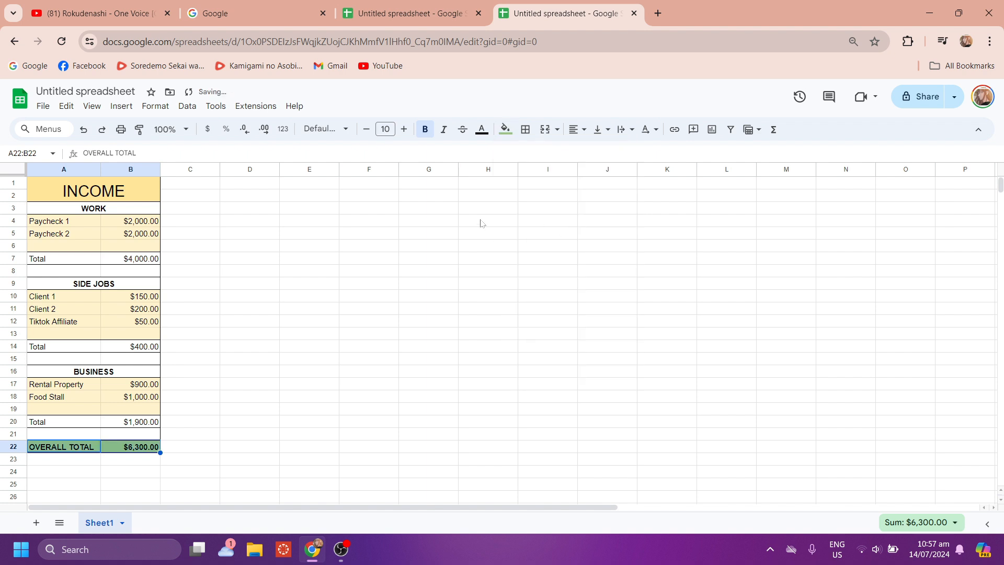
Fill the WORK Total row (A7:B7) with light green, one shade paler than the OVERALL TOTAL row.
left_click(72, 263)
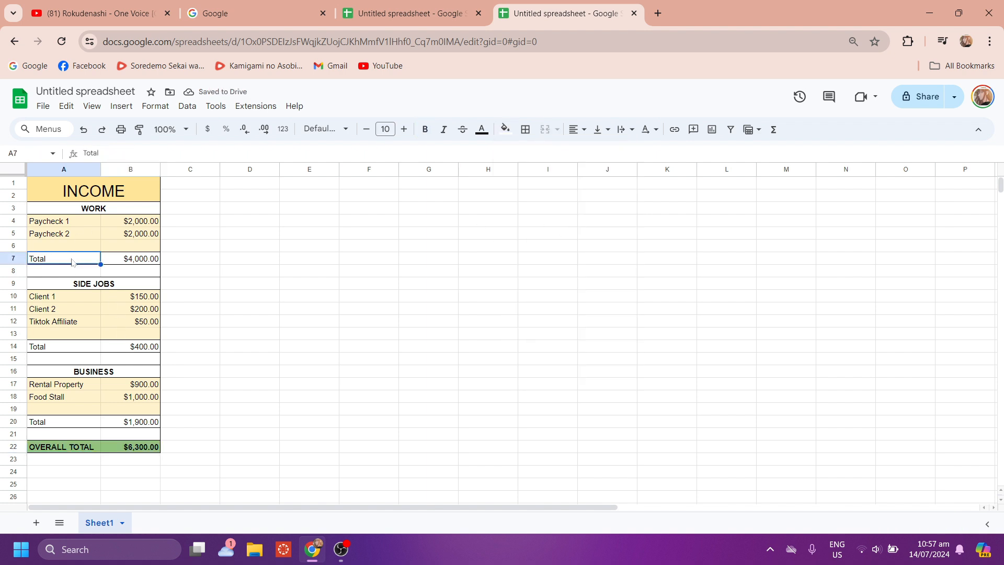
left_click_drag(71, 262, 131, 260)
left_click(505, 130)
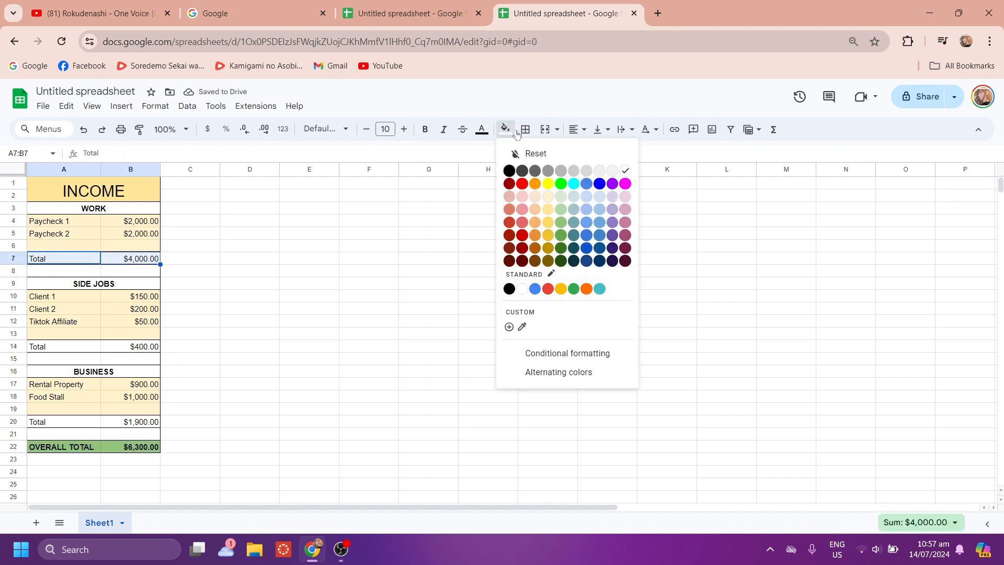
left_click(561, 223)
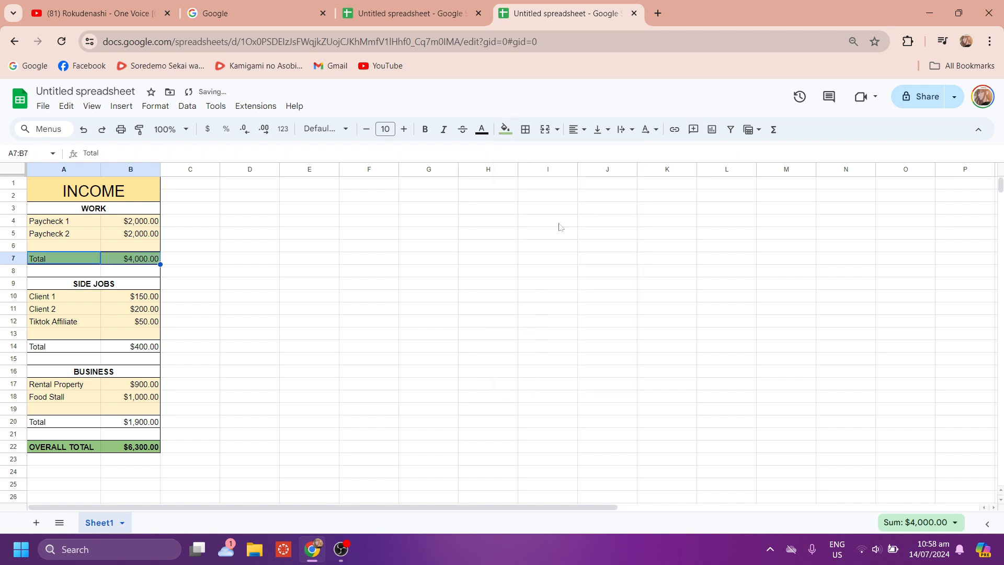
left_click(505, 129)
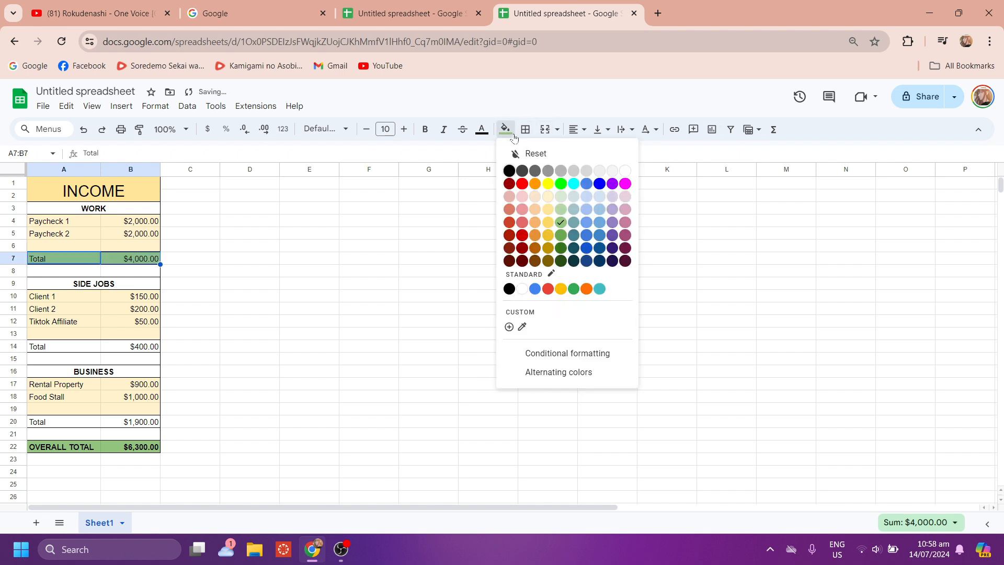
left_click(557, 212)
Fill the SIDE JOBS and BUSINESS Total rows (A14:B14 and A20:B20) with the same light green as the WORK Total.
left_click_drag(93, 347, 135, 347)
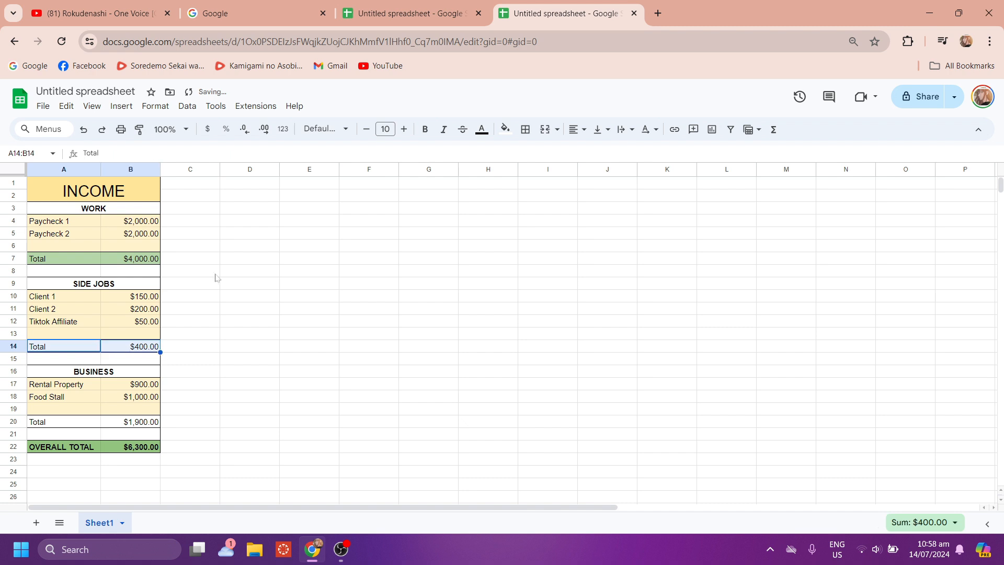
left_click(506, 129)
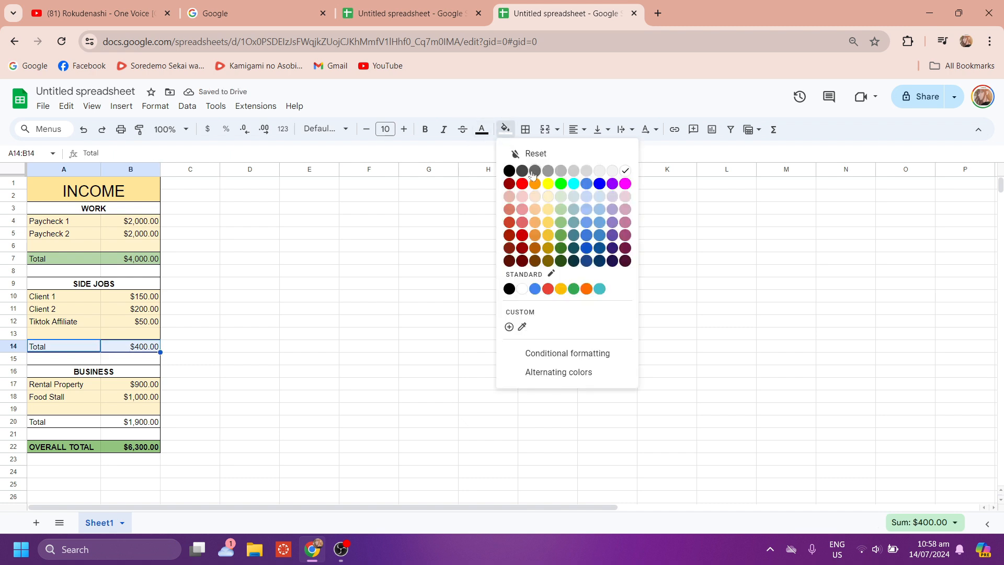
left_click(561, 211)
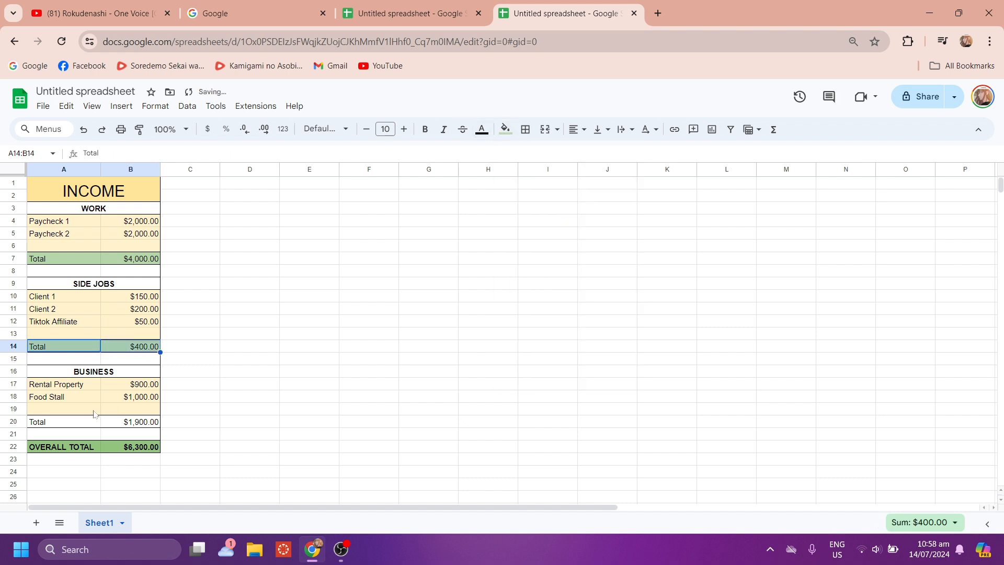
left_click_drag(83, 421, 131, 423)
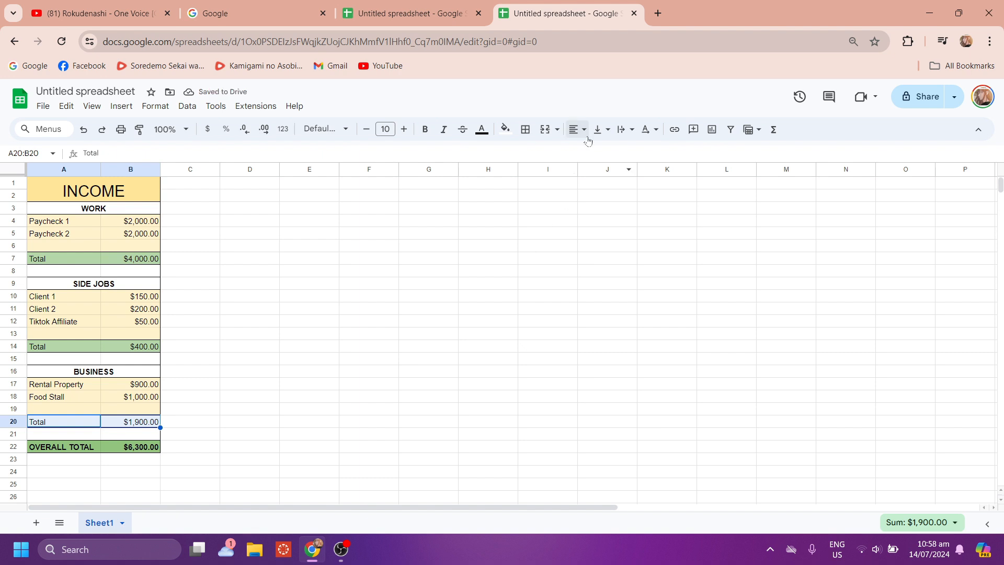
left_click(506, 129)
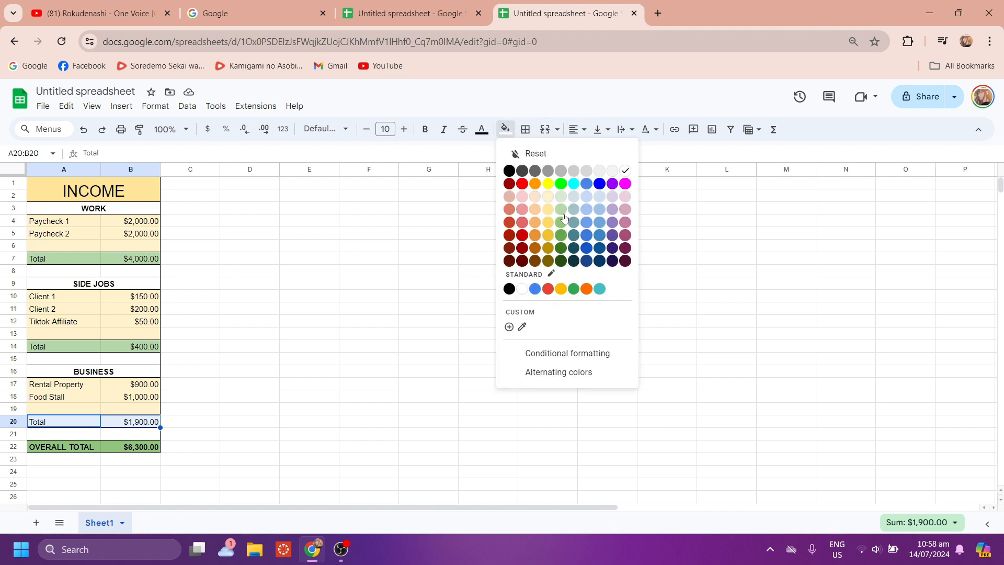
left_click(562, 210)
Fill the blank separator rows A8:B8, A15:B15 and A21:B21 with medium-dark gray.
left_click_drag(80, 274, 104, 272)
left_click(511, 134)
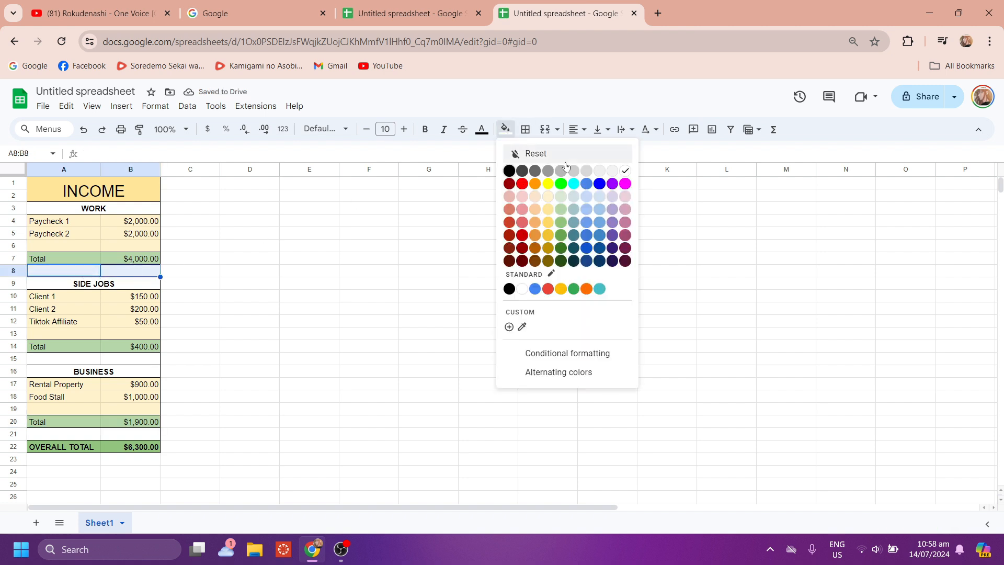
left_click(548, 171)
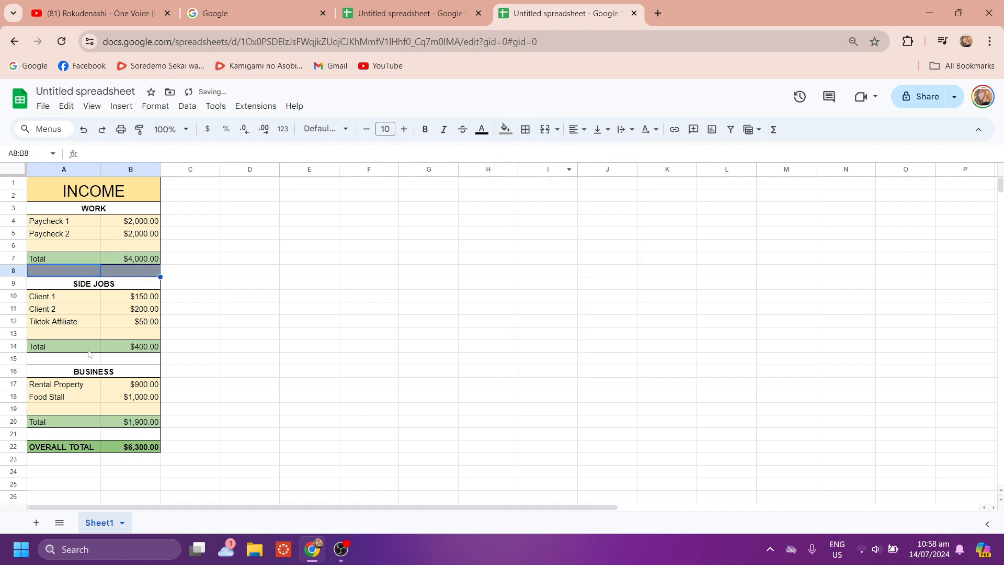
left_click_drag(78, 358, 131, 359)
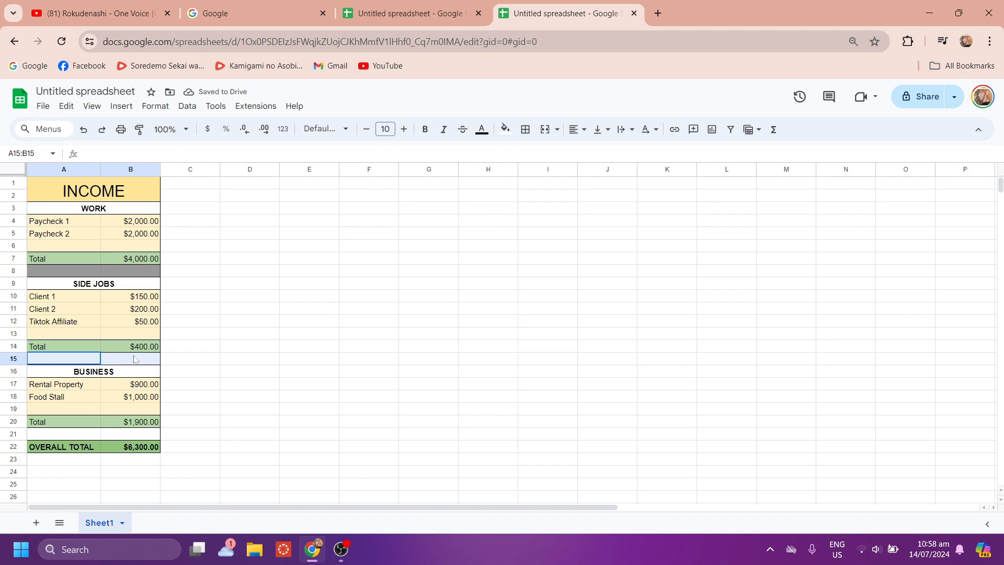
left_click(505, 130)
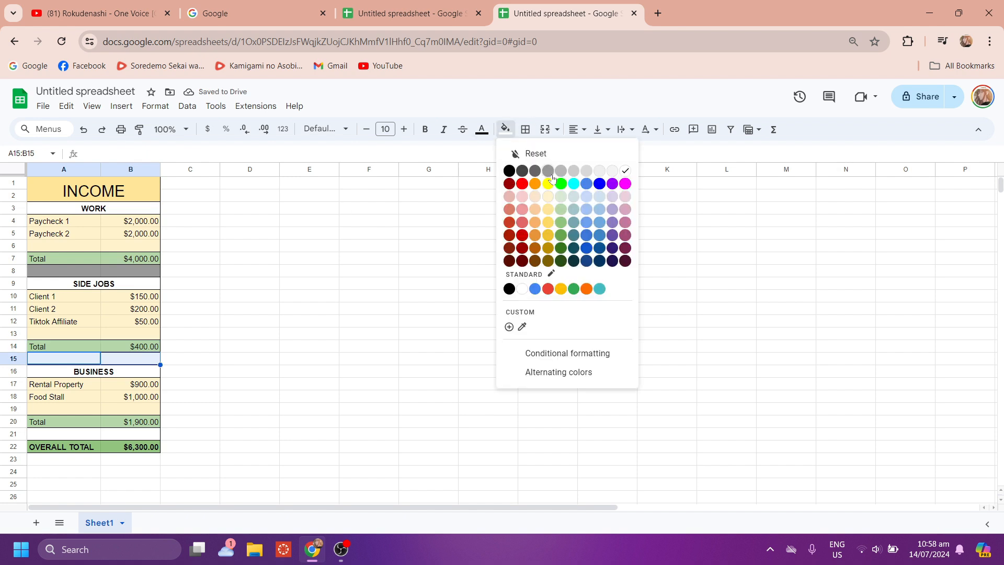
left_click(548, 172)
left_click(81, 435)
left_click_drag(81, 438, 142, 436)
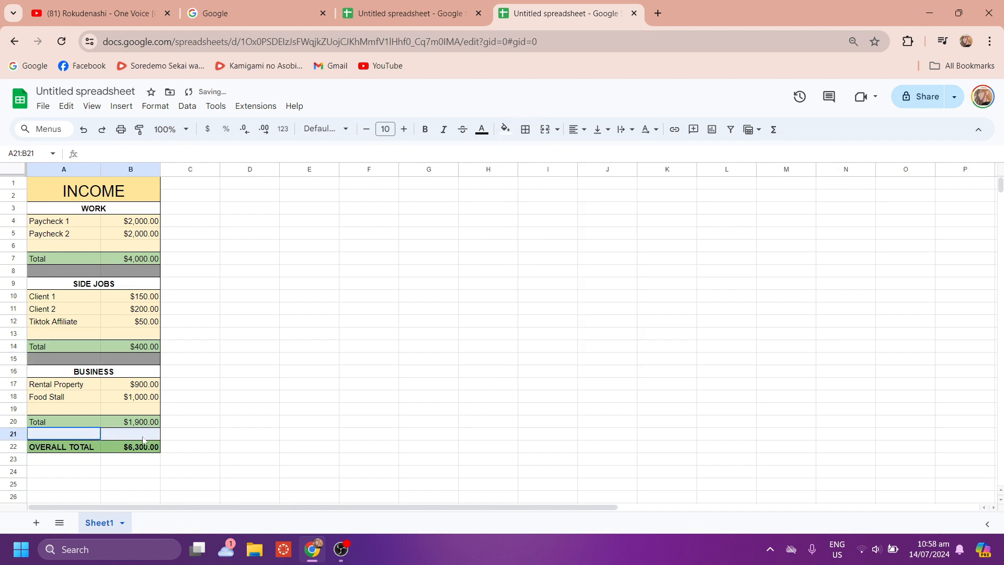
left_click(506, 129)
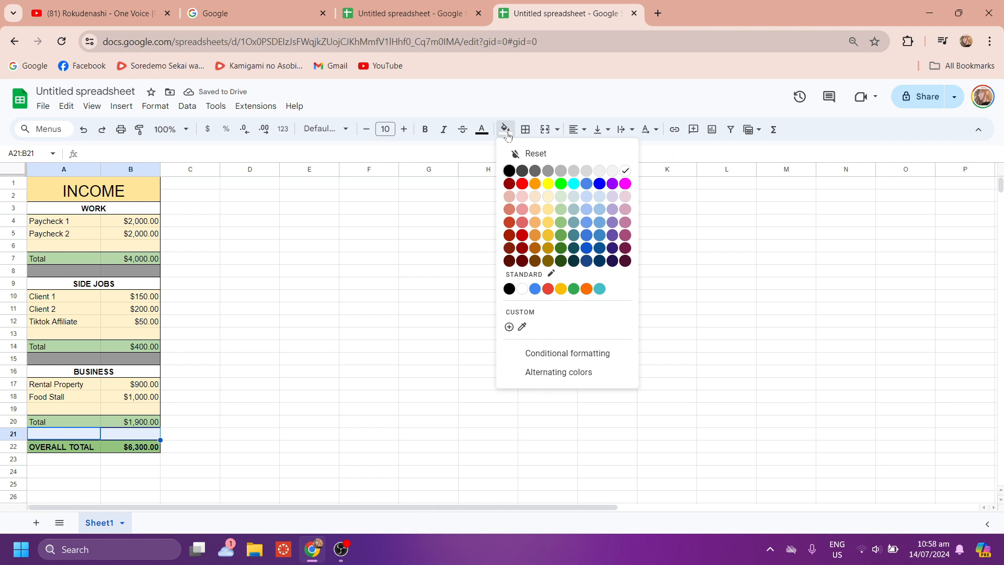
left_click(548, 171)
Fill the WORK, SIDE JOBS and BUSINESS subheadings (A3:B3, A9:B9 and A16:B16) with light purple.
left_click(105, 204)
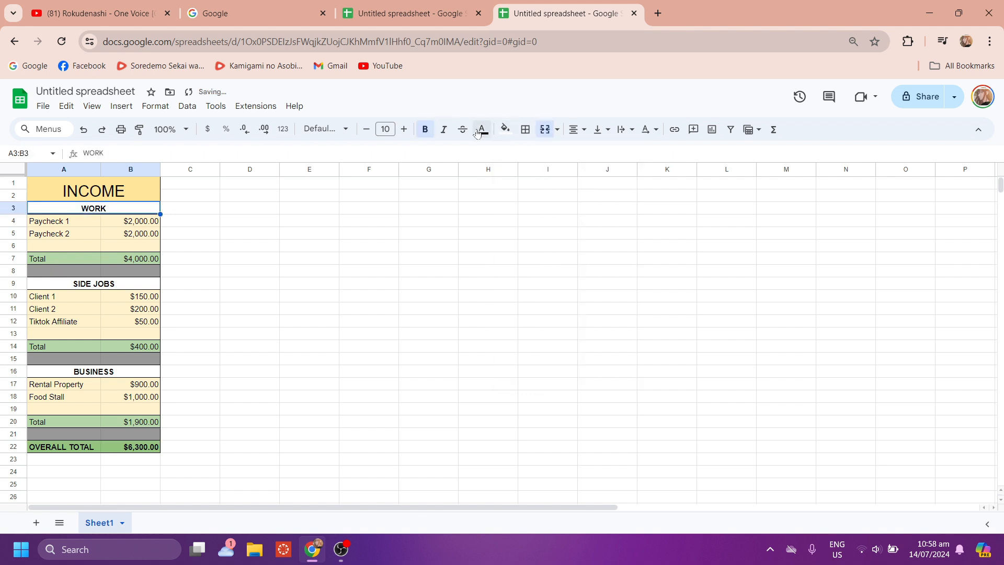
left_click(505, 129)
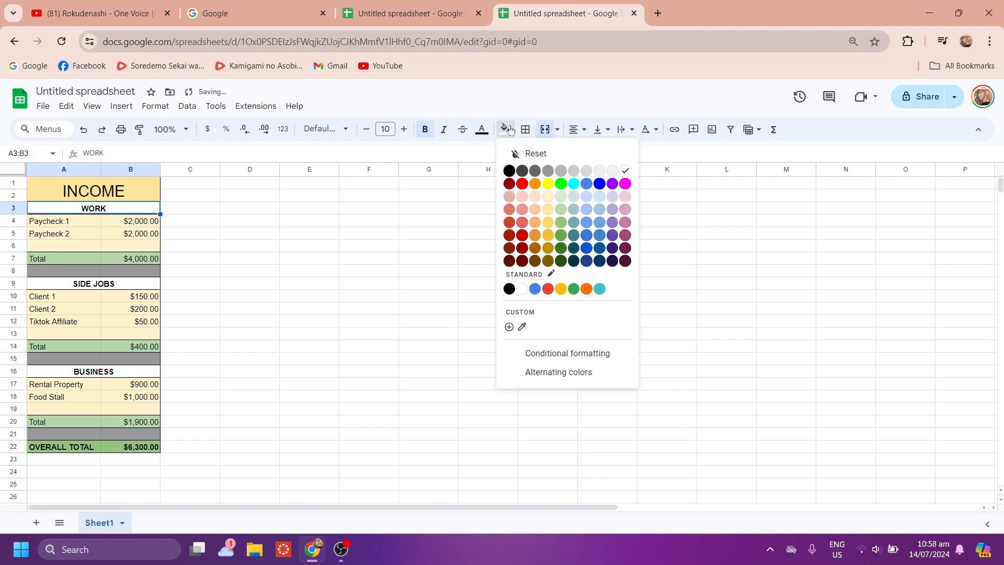
left_click(613, 209)
left_click(133, 285)
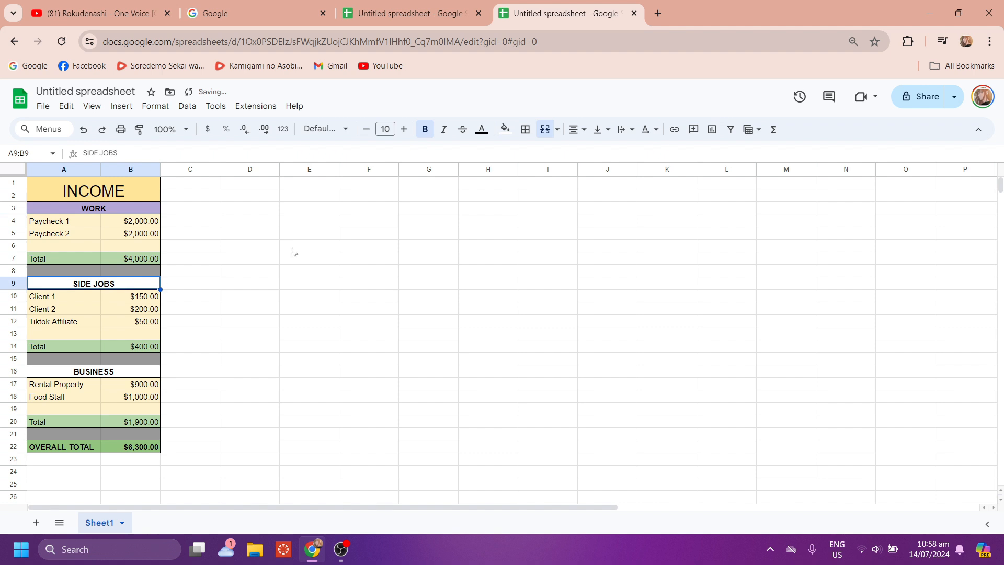
left_click(505, 129)
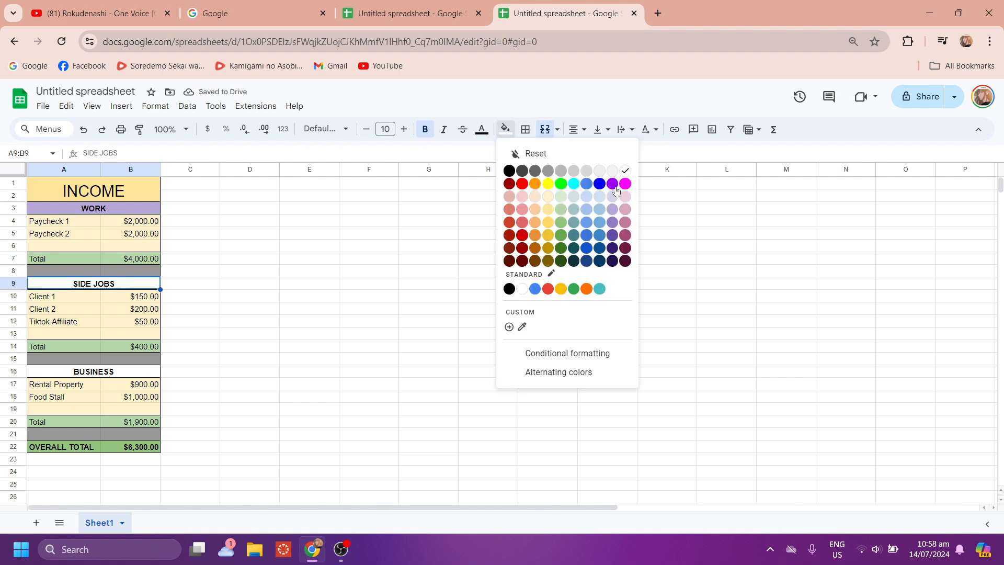
left_click(613, 209)
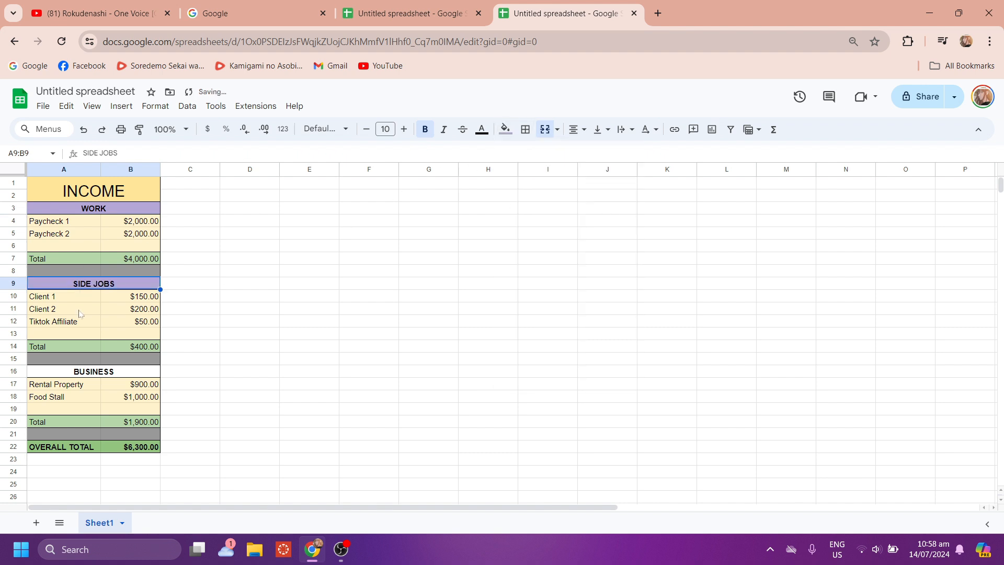
left_click(132, 373)
left_click(505, 130)
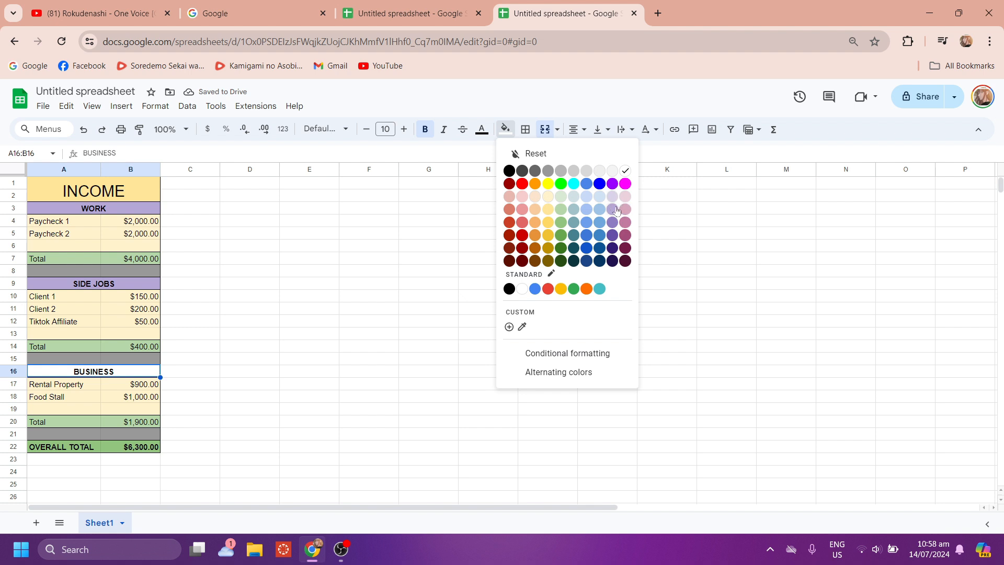
left_click(614, 210)
left_click(214, 311)
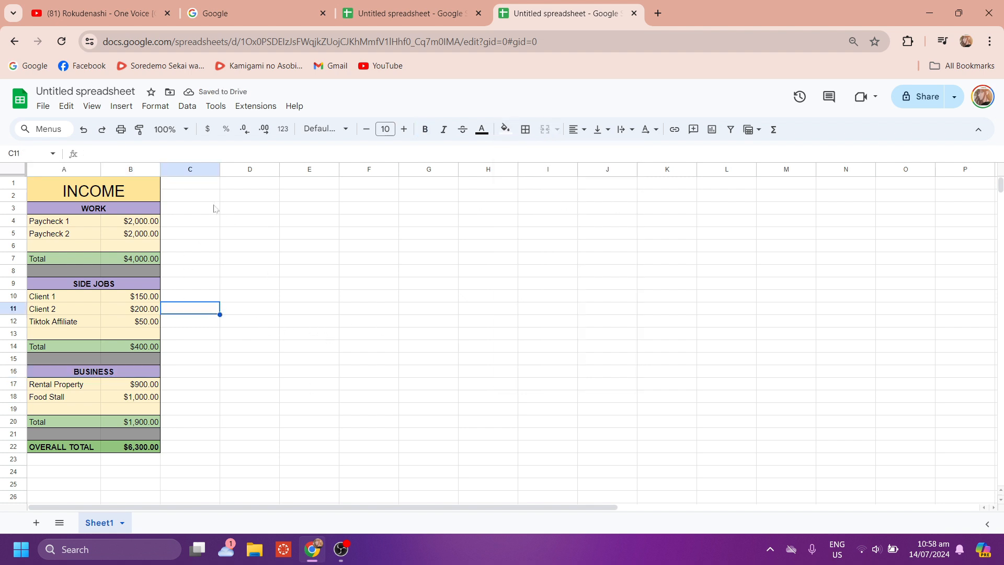
Enter the heading "MONTHLY BUDGET" in D1 and the label "EXPENSE CATEGOTY" in D3.
left_click(262, 190)
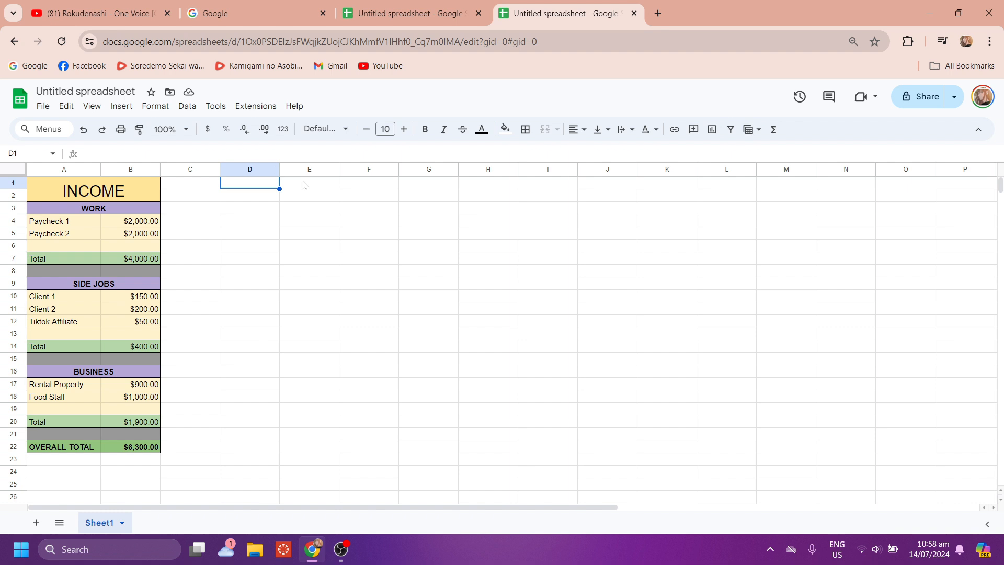
type("MONTHLY")
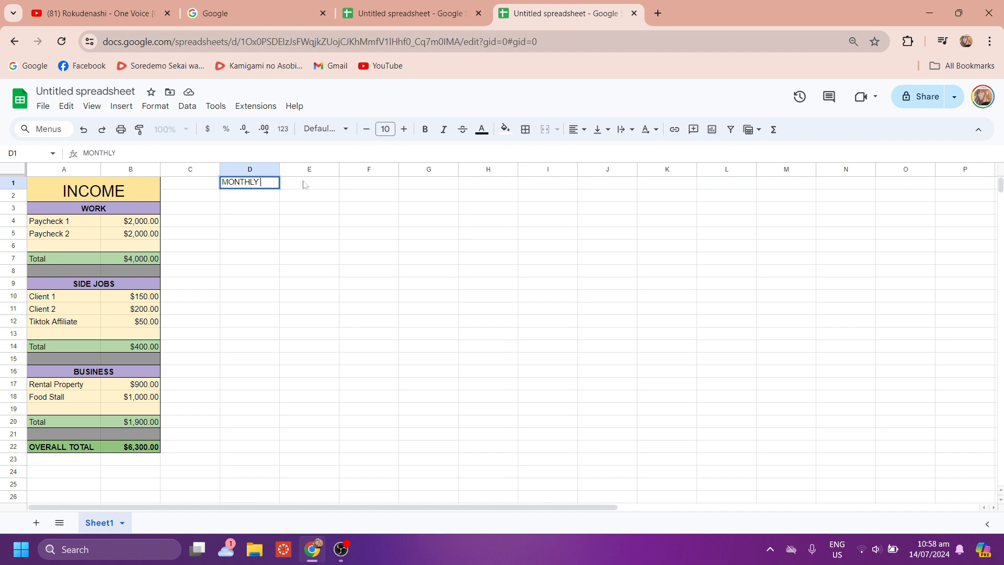
type(" BUDGET")
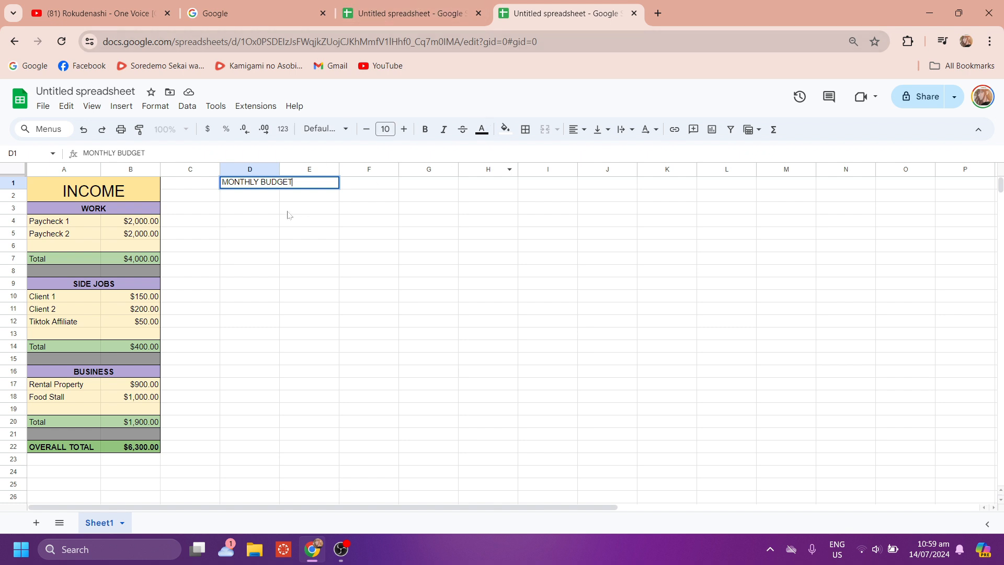
left_click(271, 214)
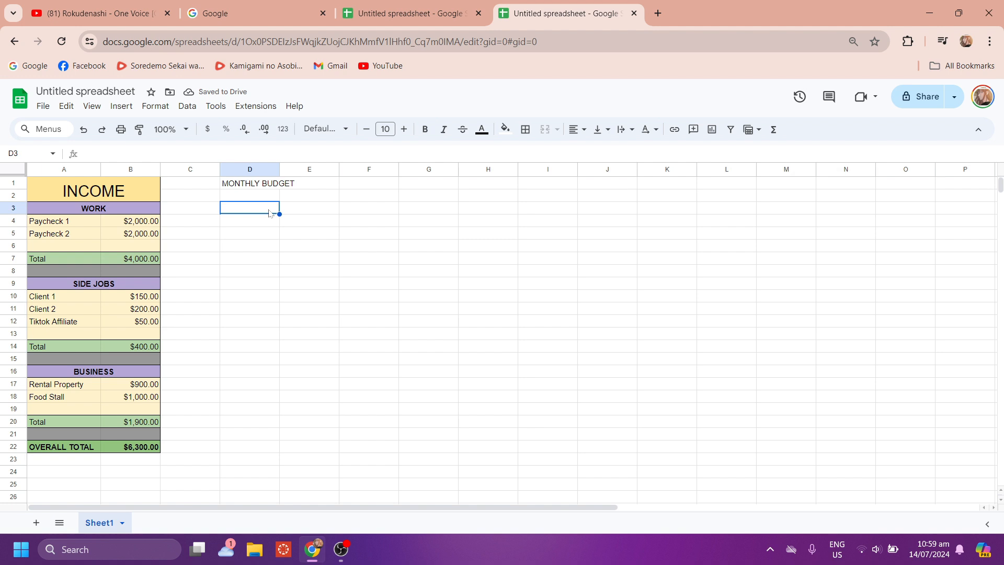
type("EXPE")
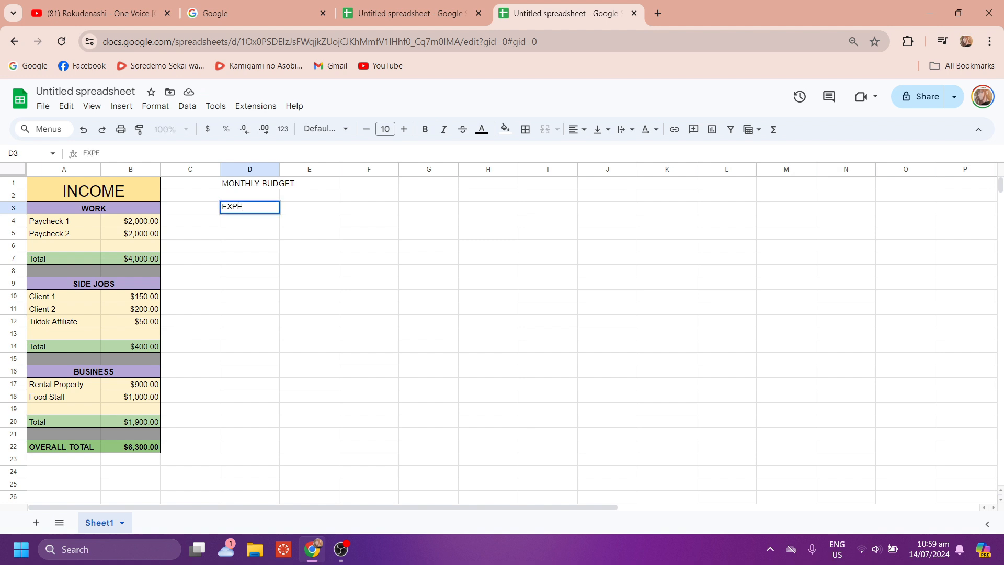
type("NSE CATEGOTY")
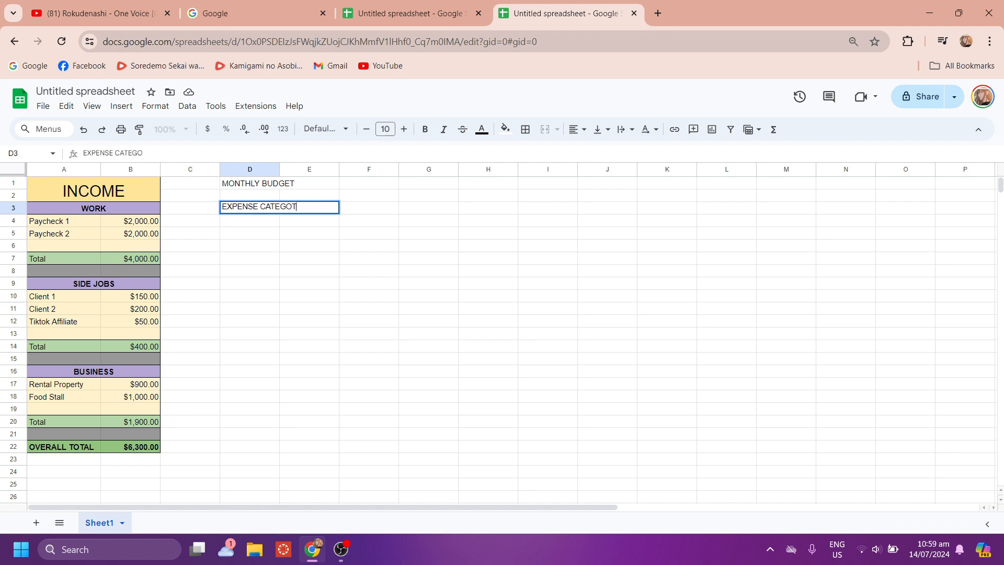
left_click(283, 236)
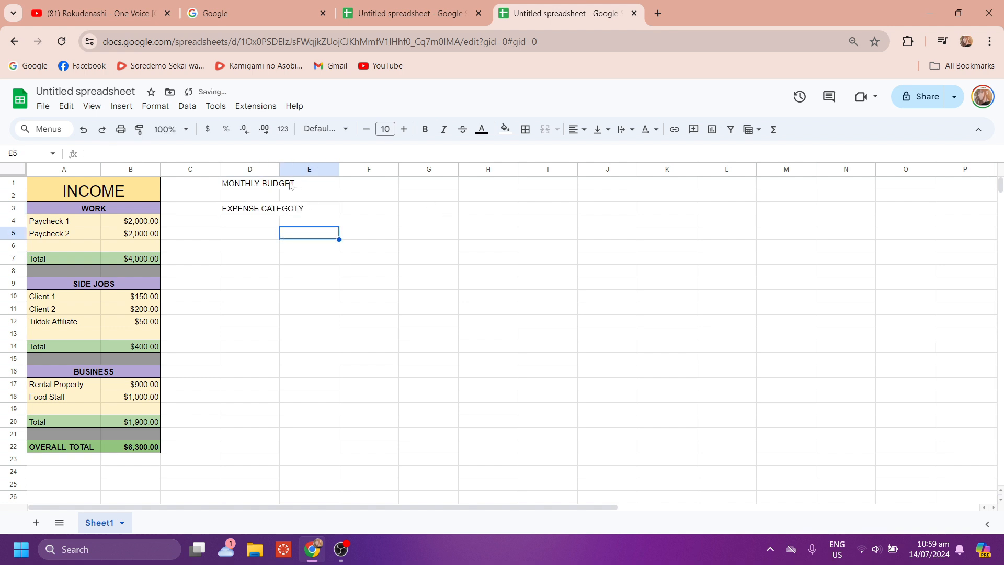
Widen column D to fit its label, and enter the header "TARGET BUDGET" in E3 with column E widened to fit.
left_click(263, 212)
left_click_drag(279, 170, 325, 189)
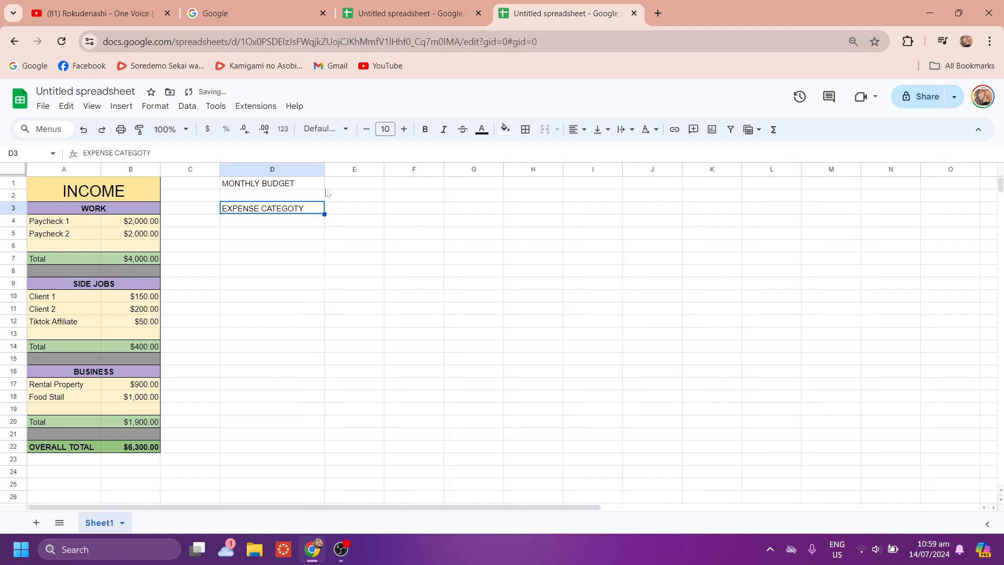
left_click(371, 210)
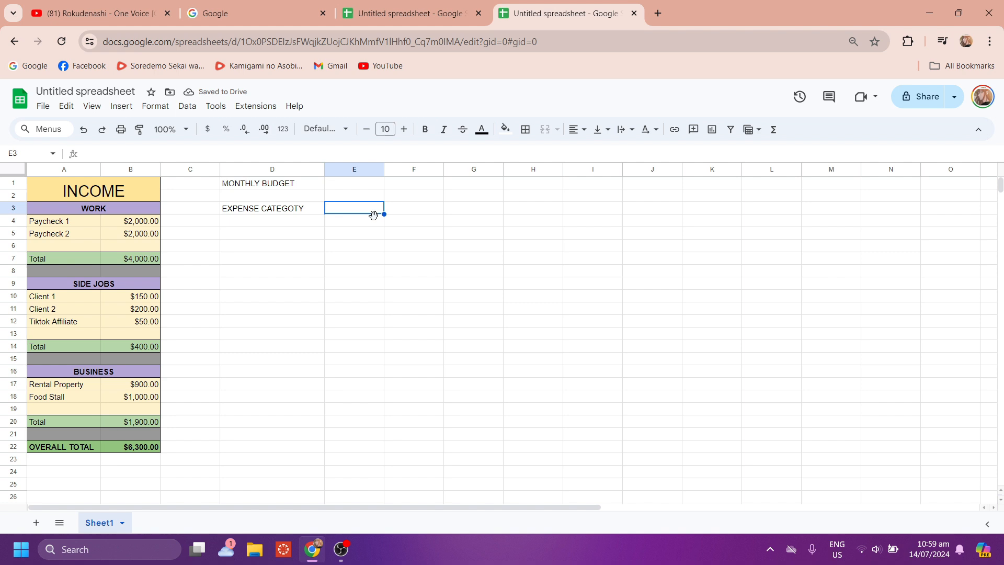
type("TAR")
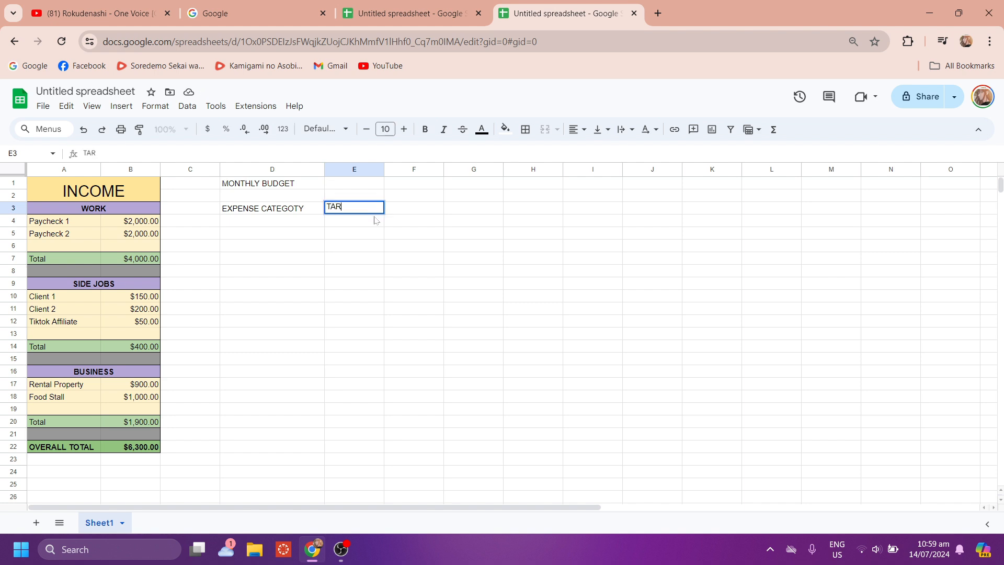
type("GET BUDGET")
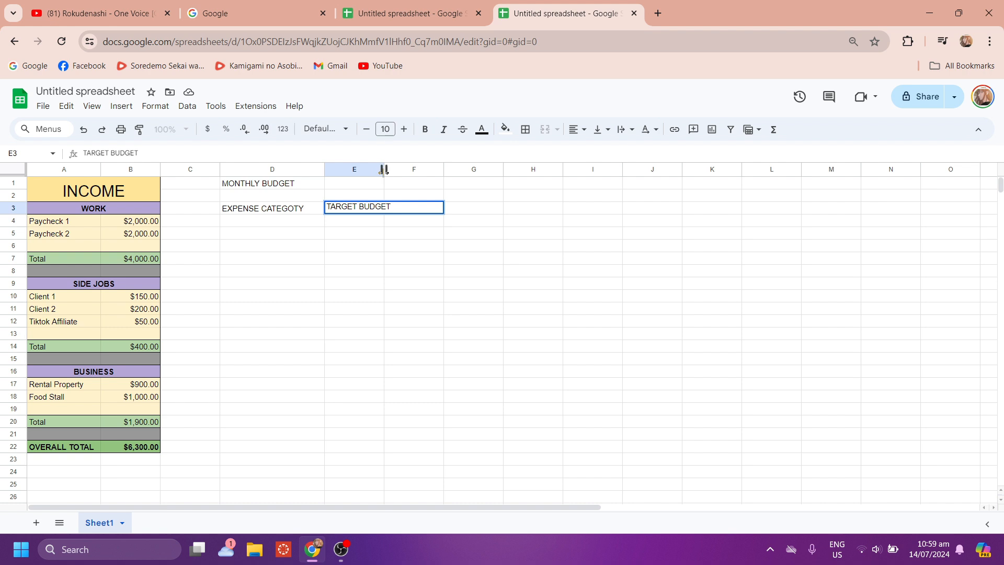
left_click_drag(384, 169, 413, 169)
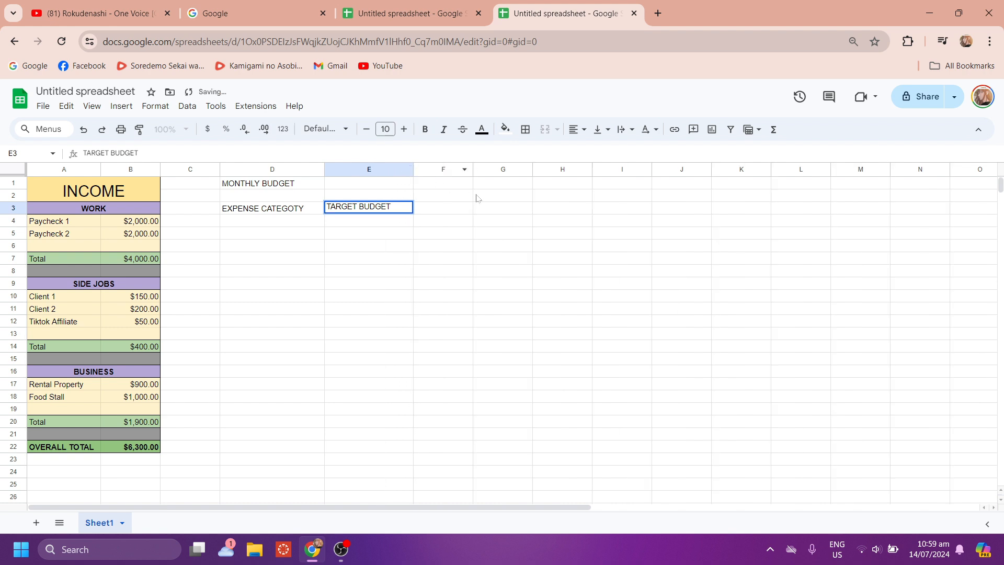
Enter the header "ACTUAL EXPENSE" in F3 and widen column F to fit it.
left_click(459, 207)
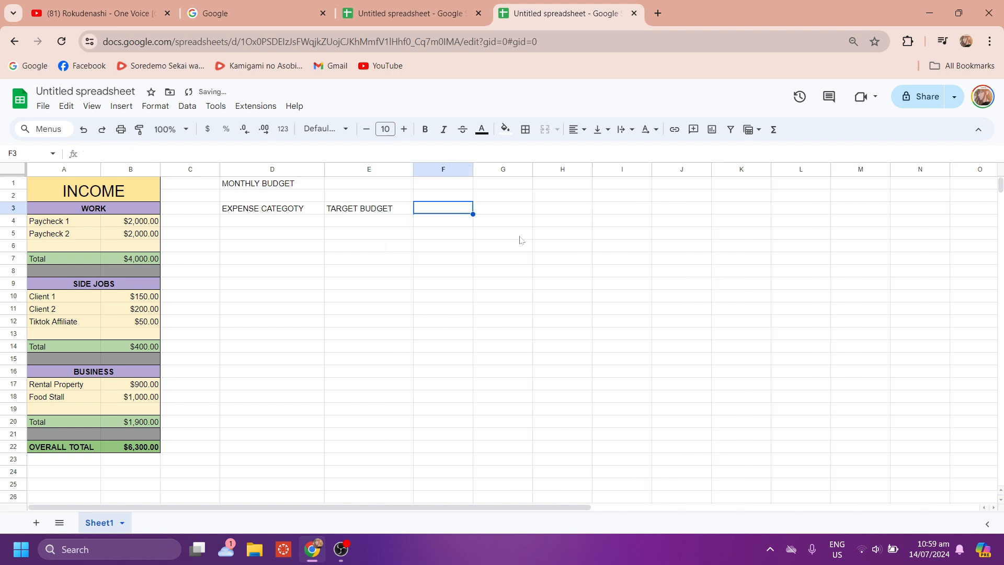
type("ACTUAL")
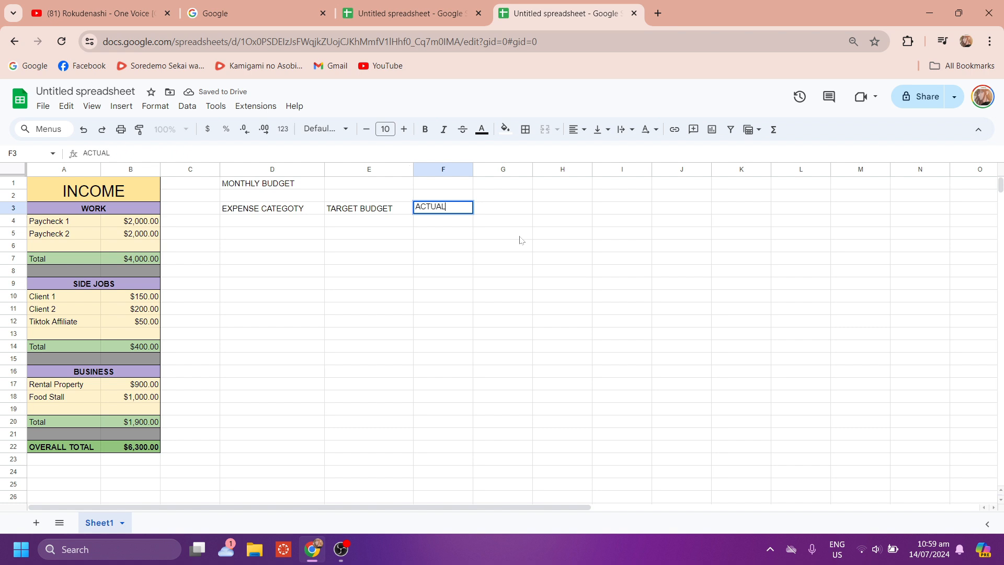
type(" BUDGET")
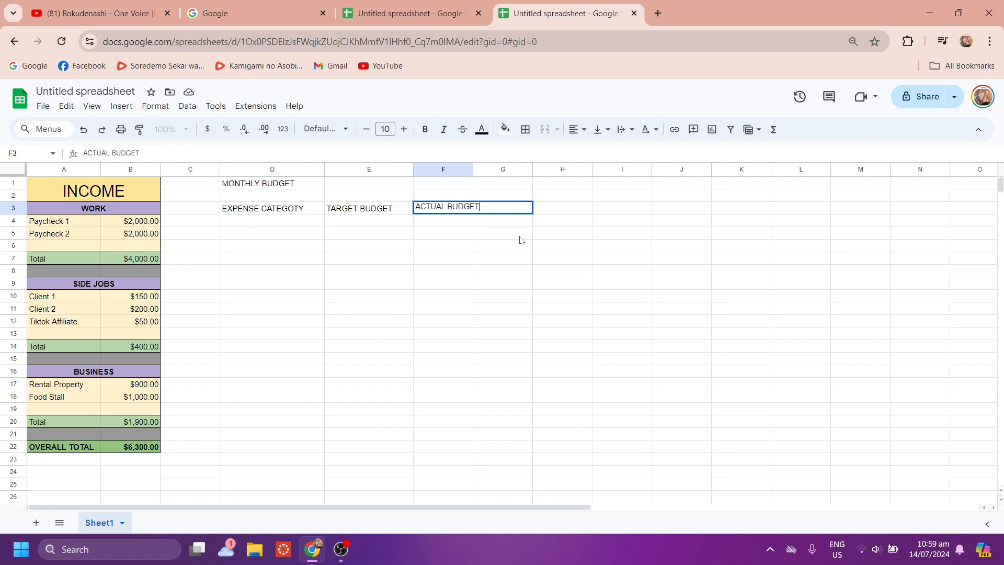
left_click(468, 173)
right_click(465, 171)
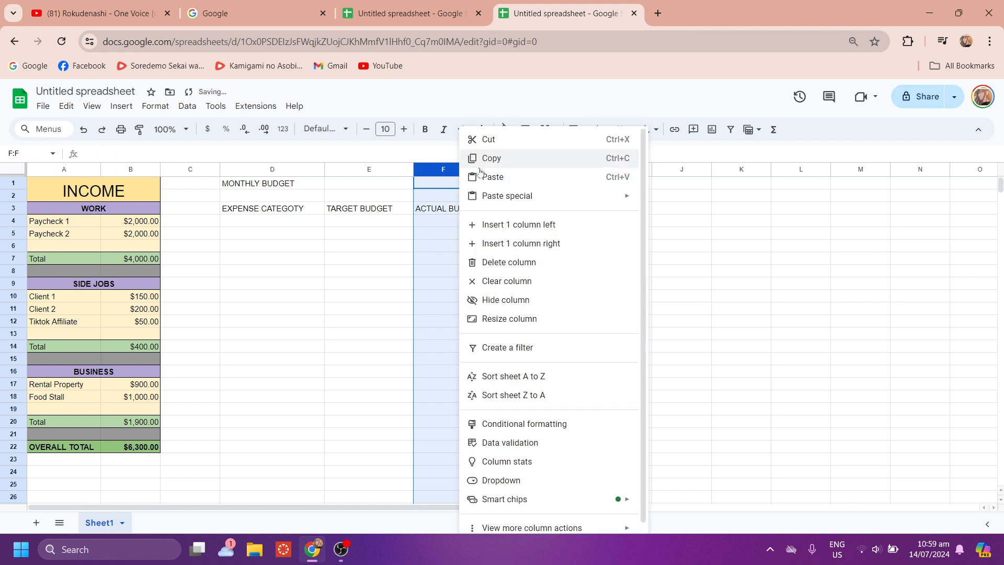
left_click(418, 228)
left_click_drag(473, 169, 498, 182)
left_click_drag(499, 181, 498, 182)
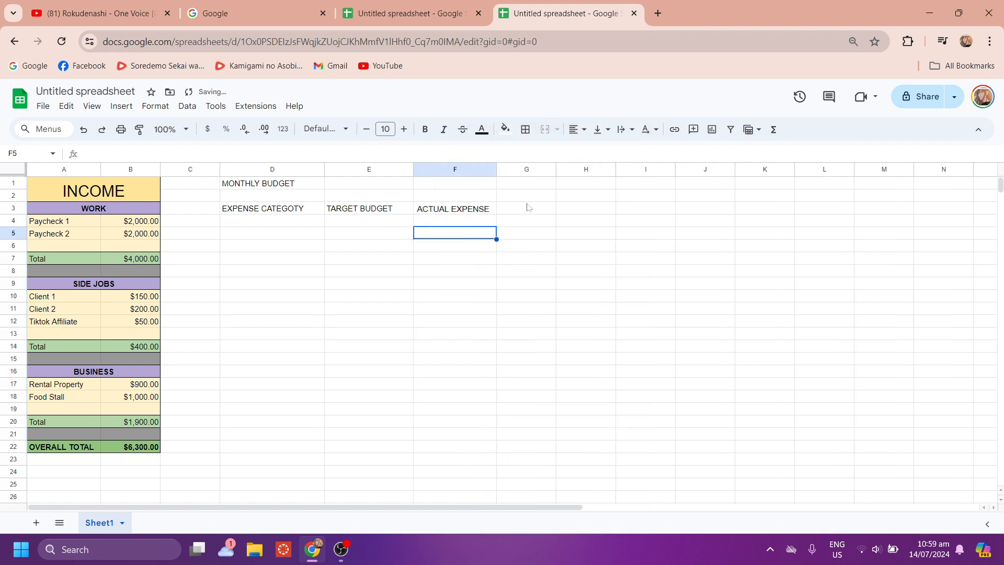
Enter the header "DIFFERENCE" in G3, completing the monthly budget's header row.
left_click(527, 208)
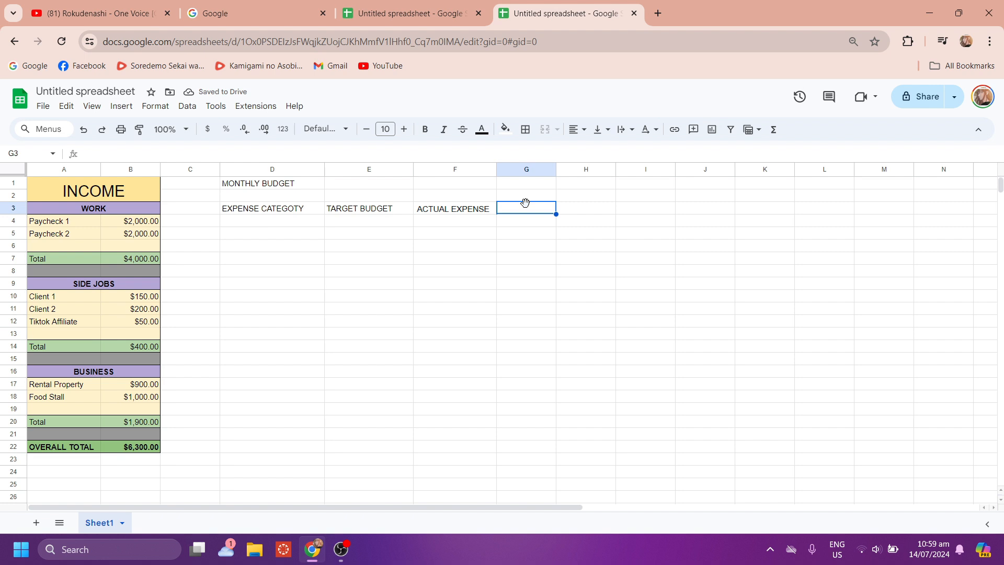
type("DIFFER")
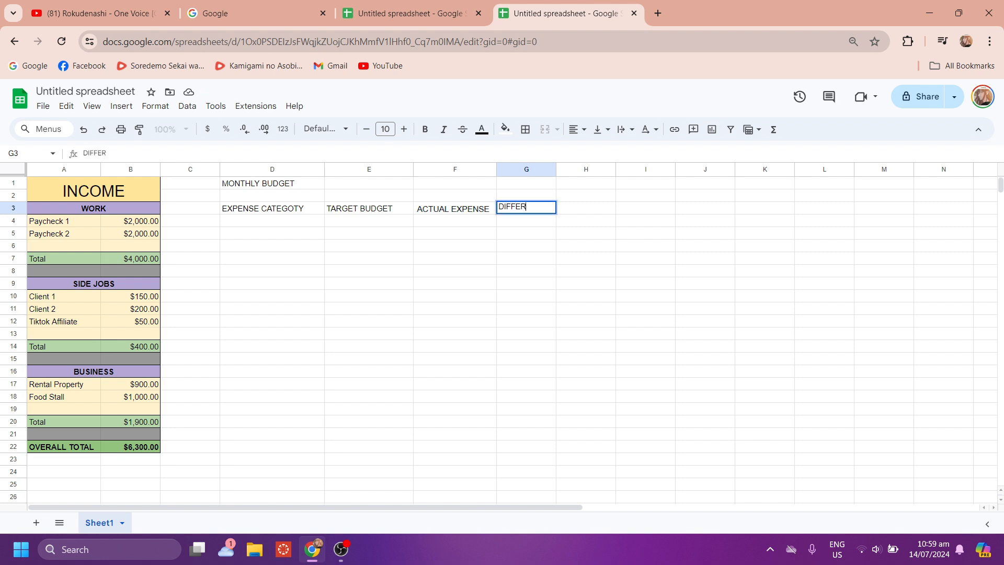
type("ENCE")
left_click(473, 266)
List the expense categories "Rent/Mortgage", "Utilities" and "Groceries" in D4:D6.
left_click(259, 221)
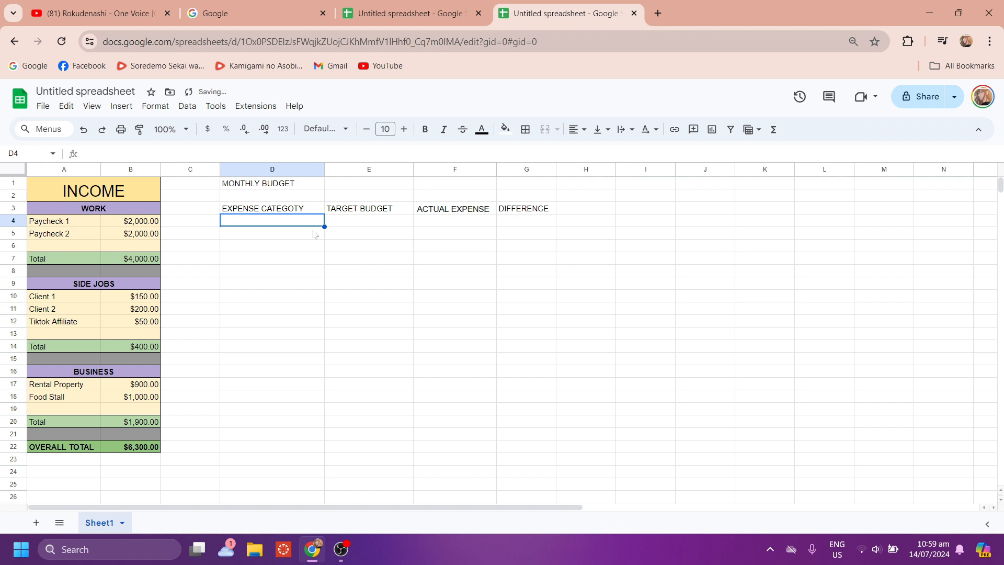
type("R")
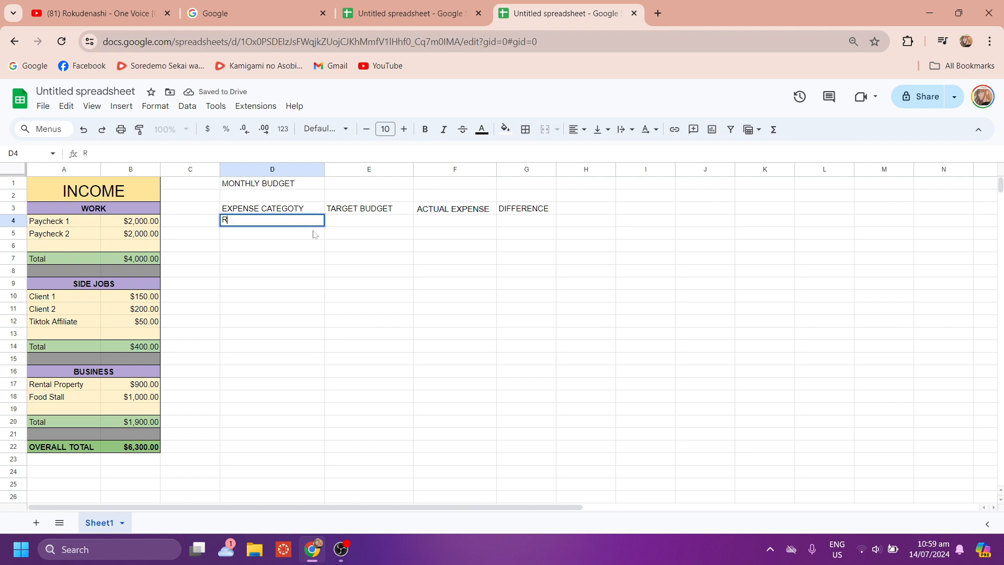
type("ent/Mort")
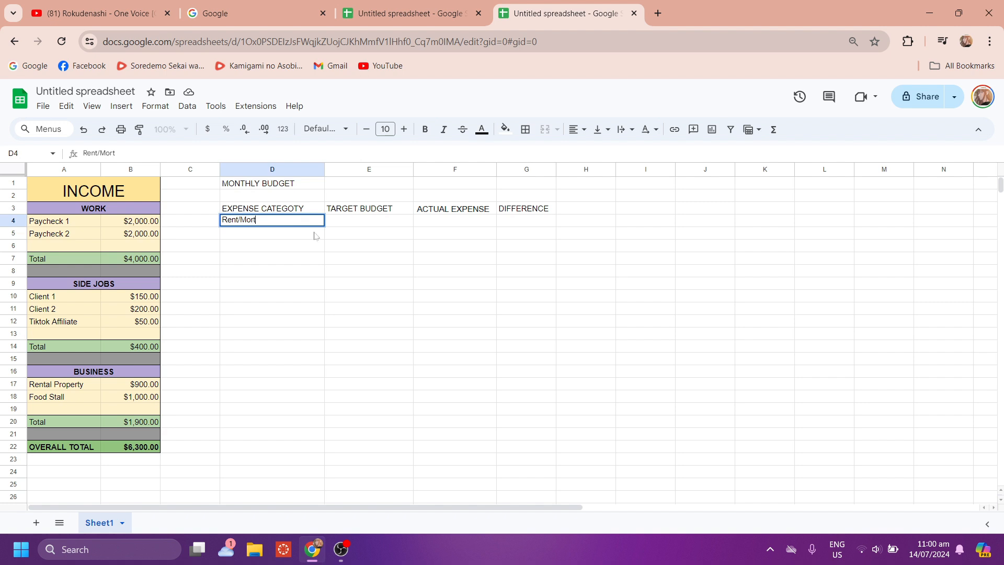
type("gage")
left_click(294, 243)
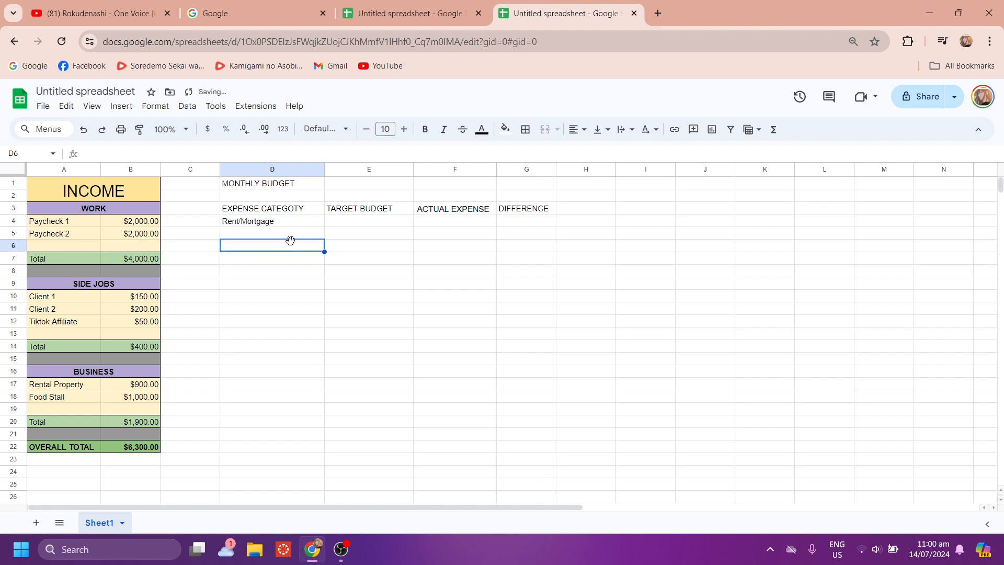
left_click(294, 233)
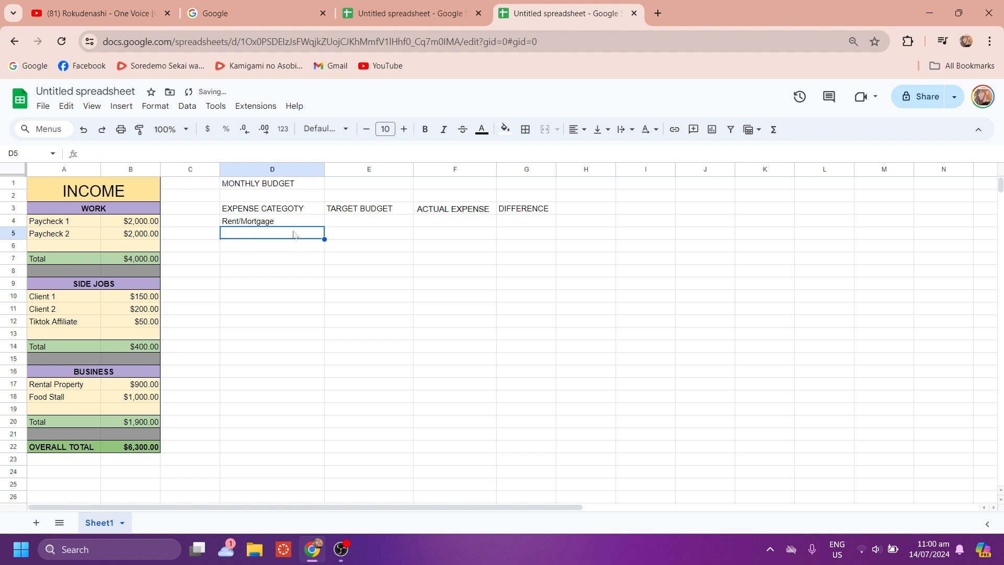
type("Utilities")
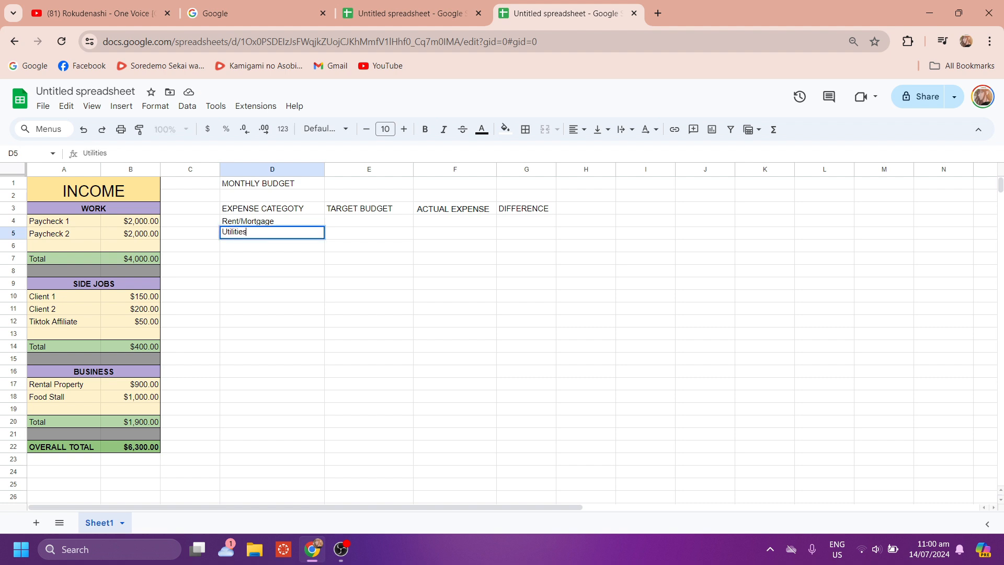
key("Return")
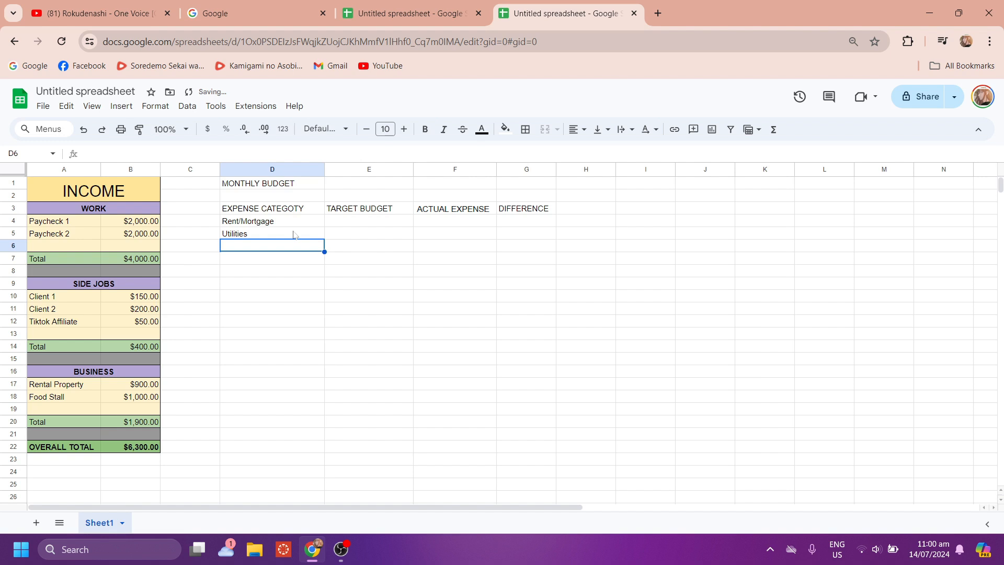
type("Groceries")
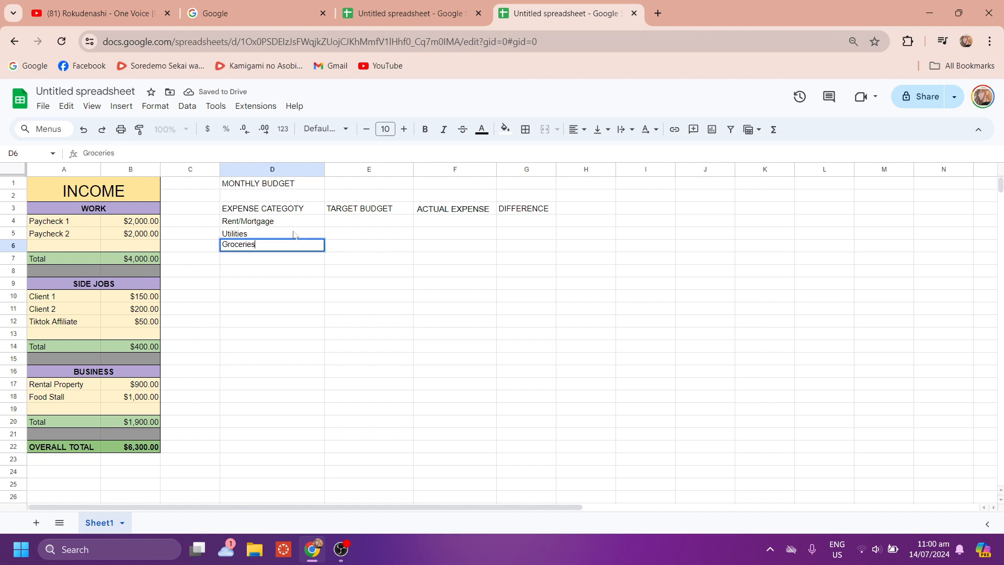
key("Return")
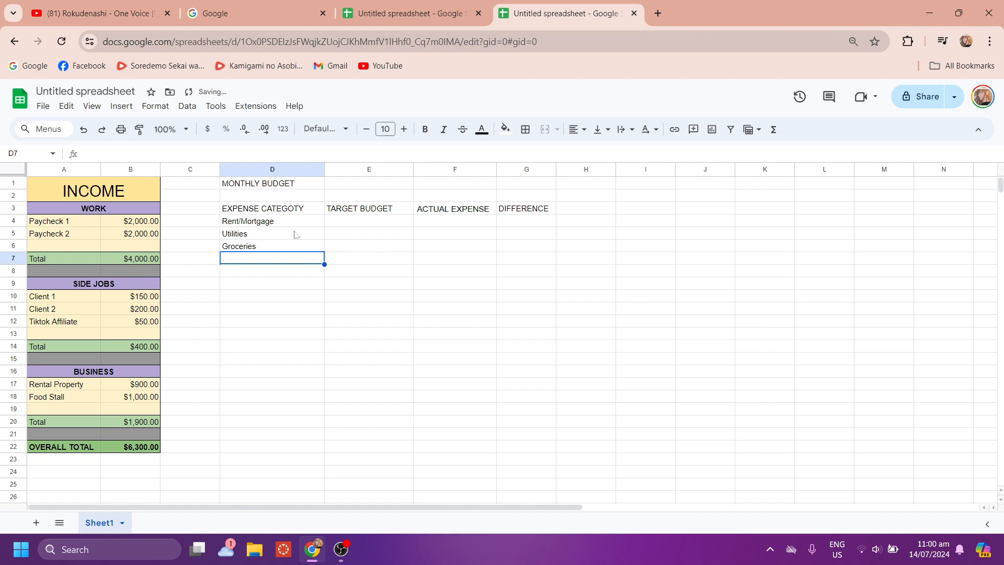
Add the expense categories "Trasportation", "Dining Out", "Entertainment" and "Savings" in D7:D10.
type("Trasp")
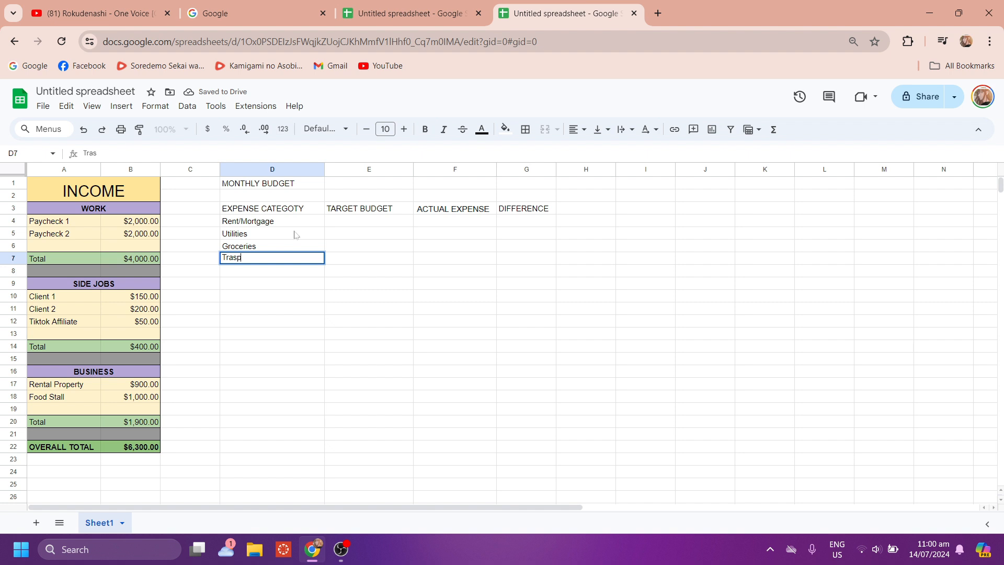
type("ortation")
key("Return")
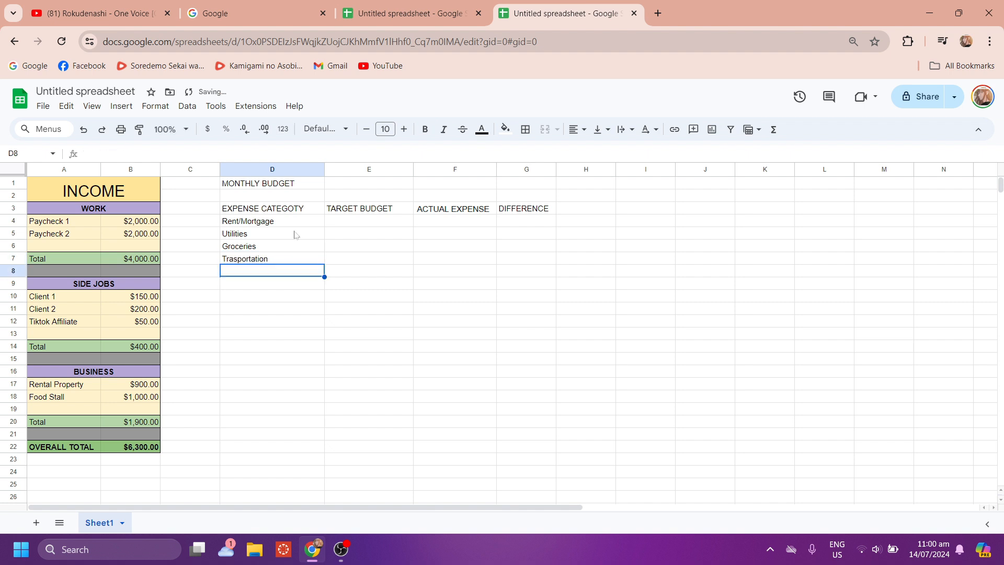
type("Dini")
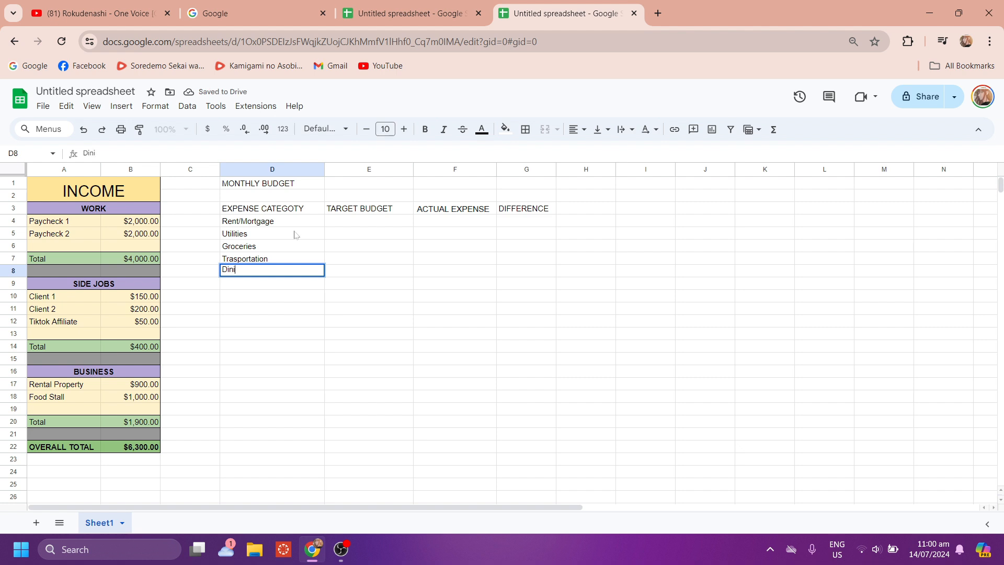
type("ng Out")
key("Return")
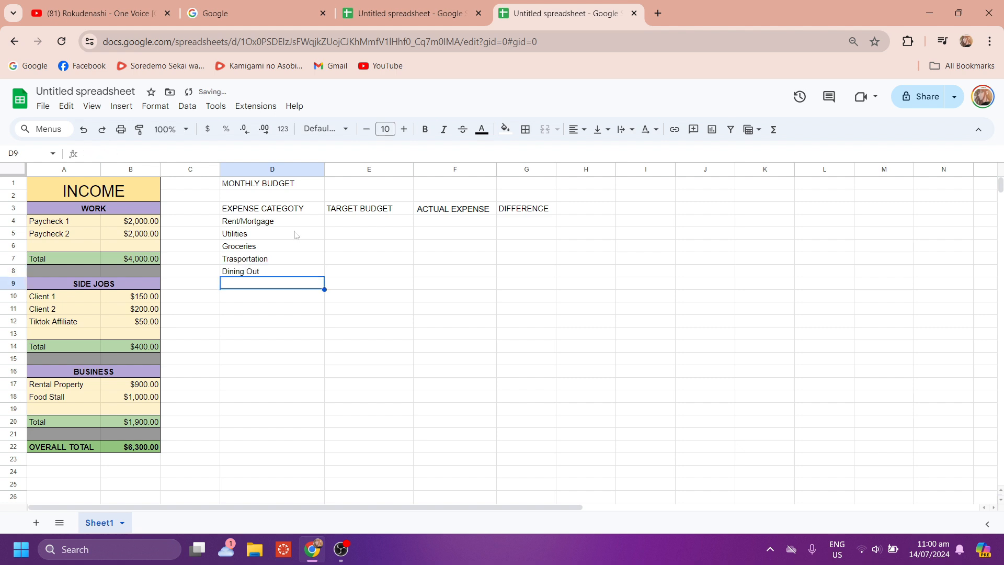
type("Enter")
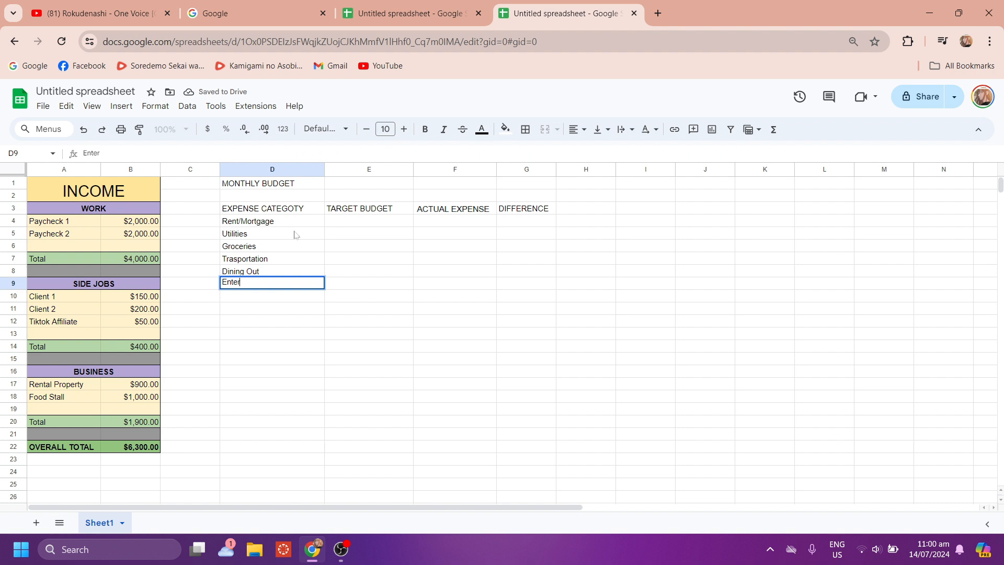
type("tainment")
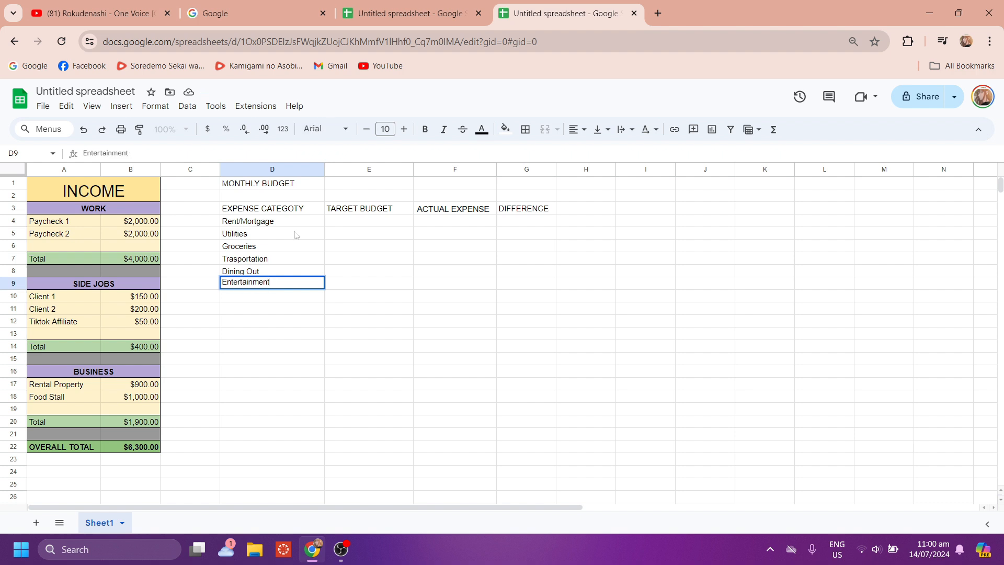
key("Return")
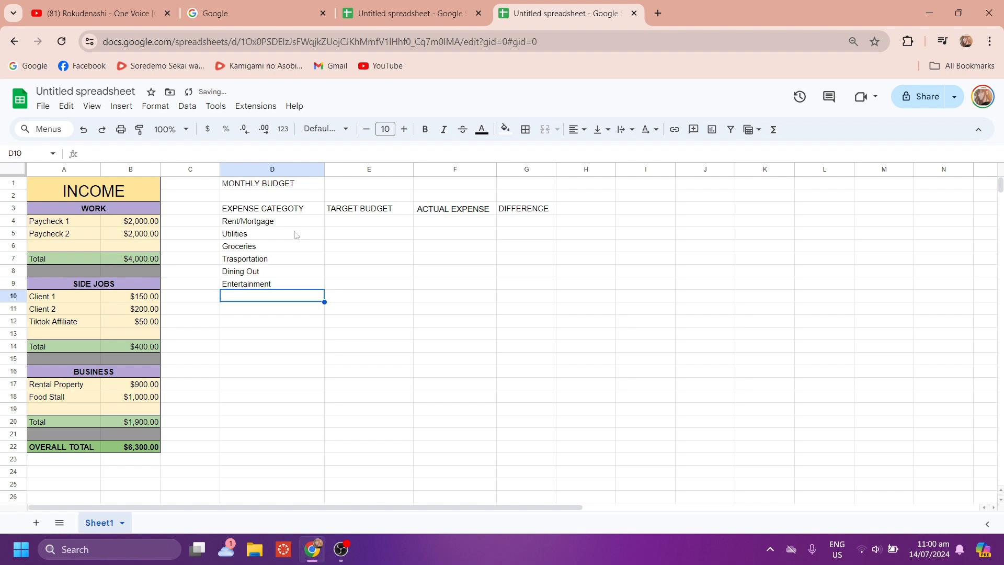
type("Sa")
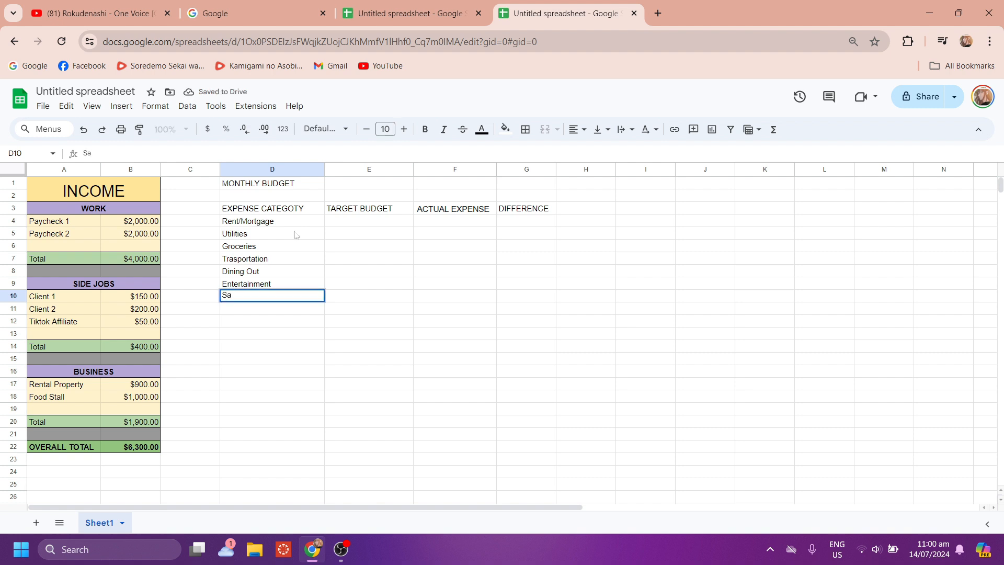
type("vings")
Enter the target budgets 1500, 200 and 300 for Rent/Mortgage, Utilities and Groceries in E4:E6.
left_click(376, 222)
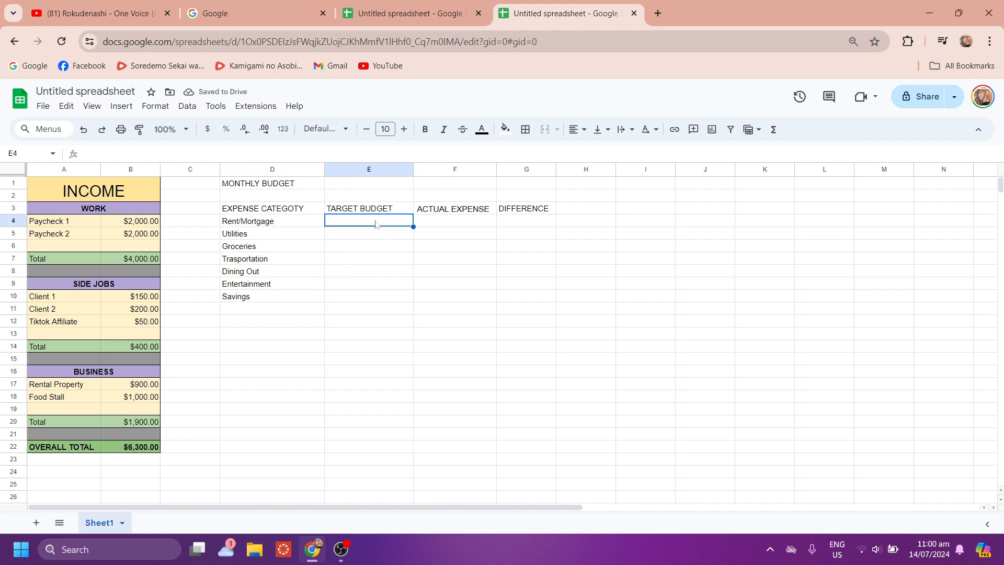
type("1500")
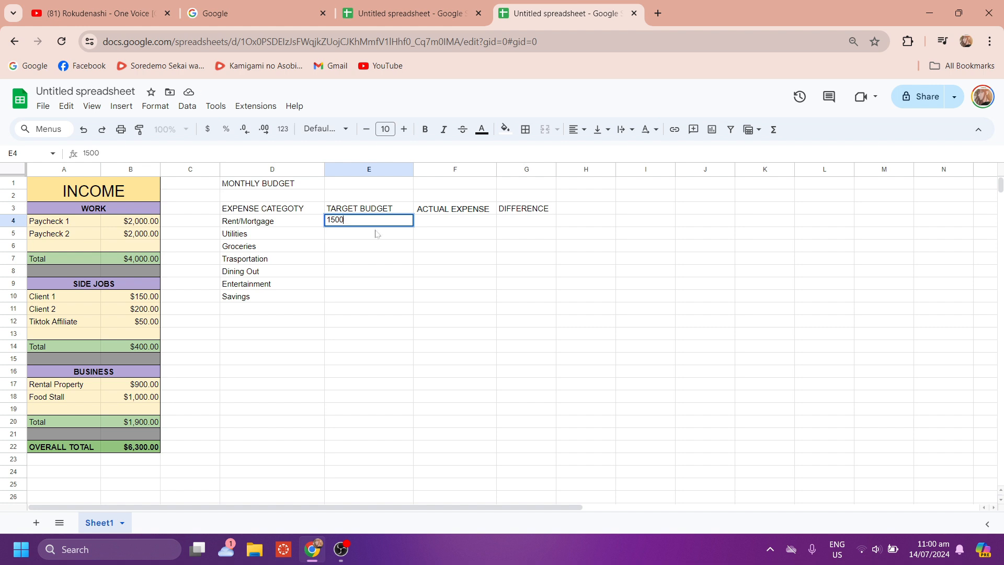
key("Return")
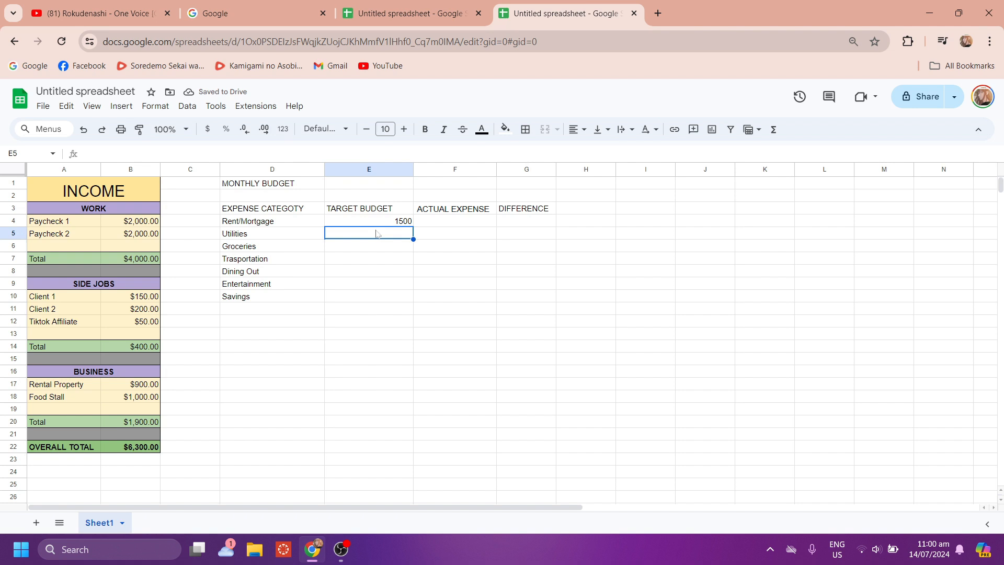
type("200")
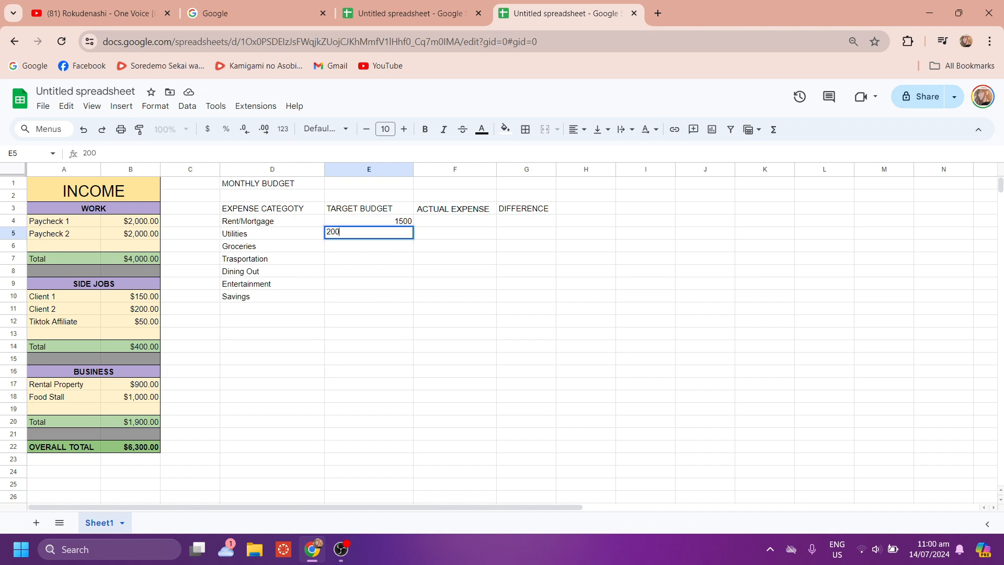
left_click(404, 250)
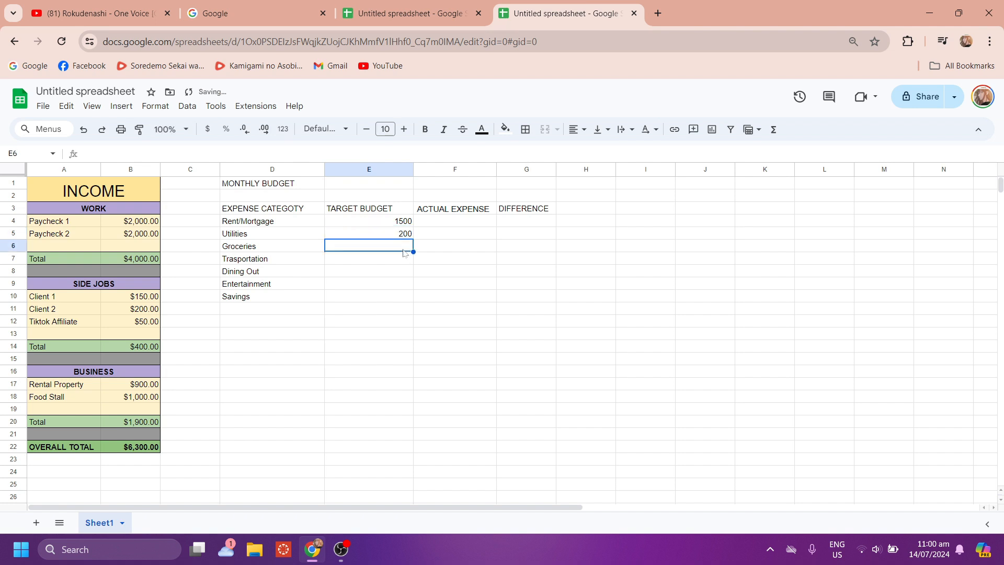
type("300")
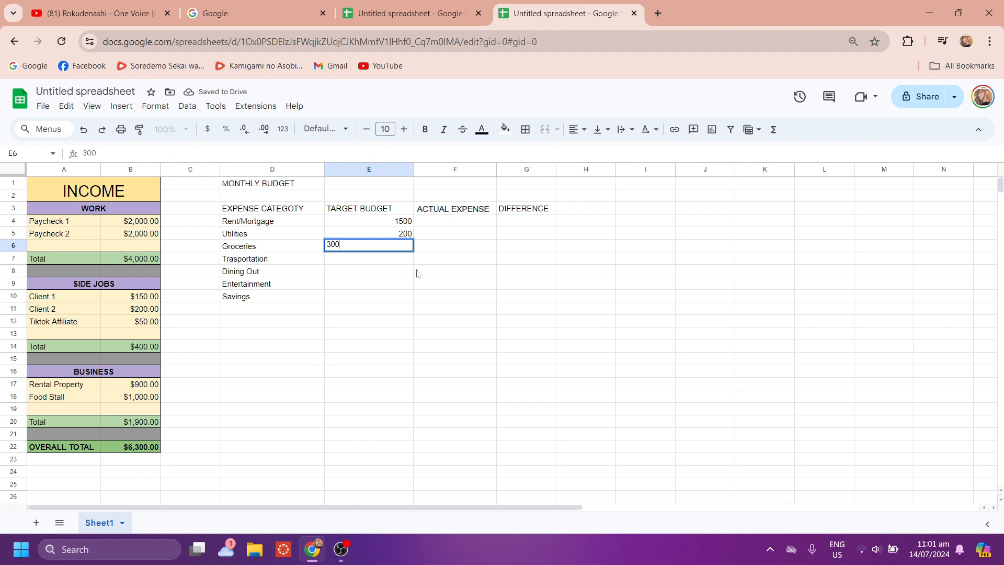
Enter the target budgets 150, 100, 50 and 500 for Trasportation, Dining Out, Entertainment and Savings in E7:E10.
left_click(395, 262)
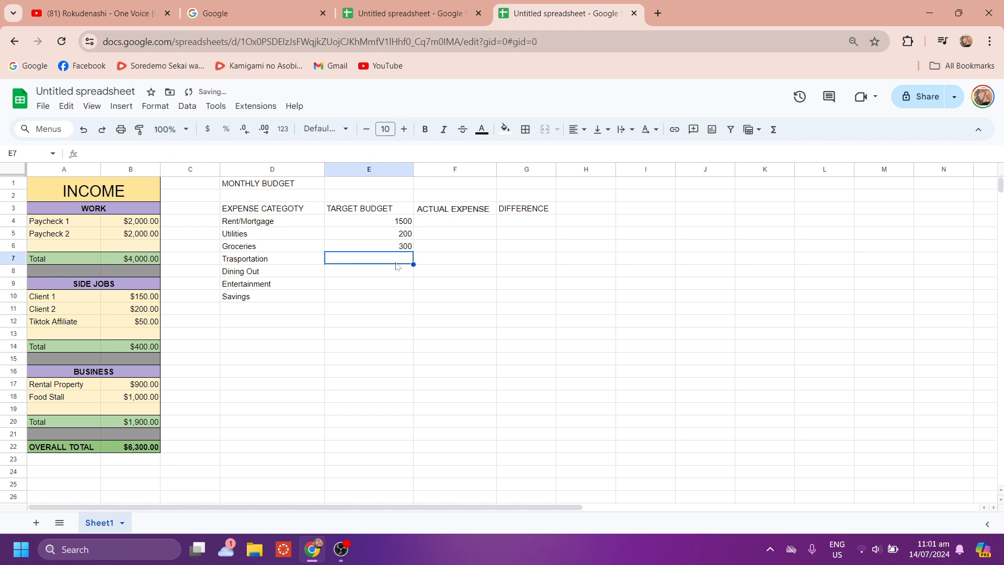
type("150")
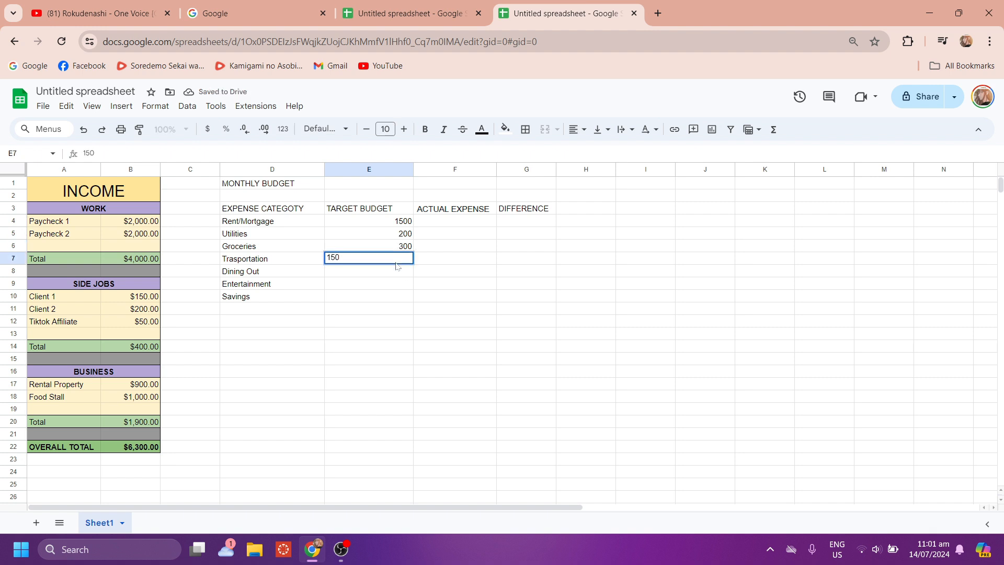
left_click(396, 275)
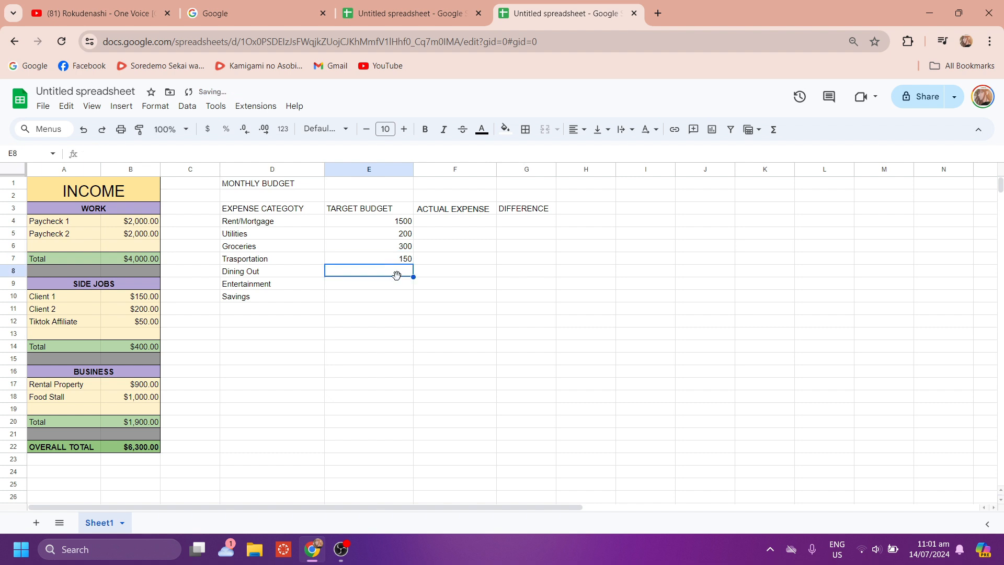
type("100")
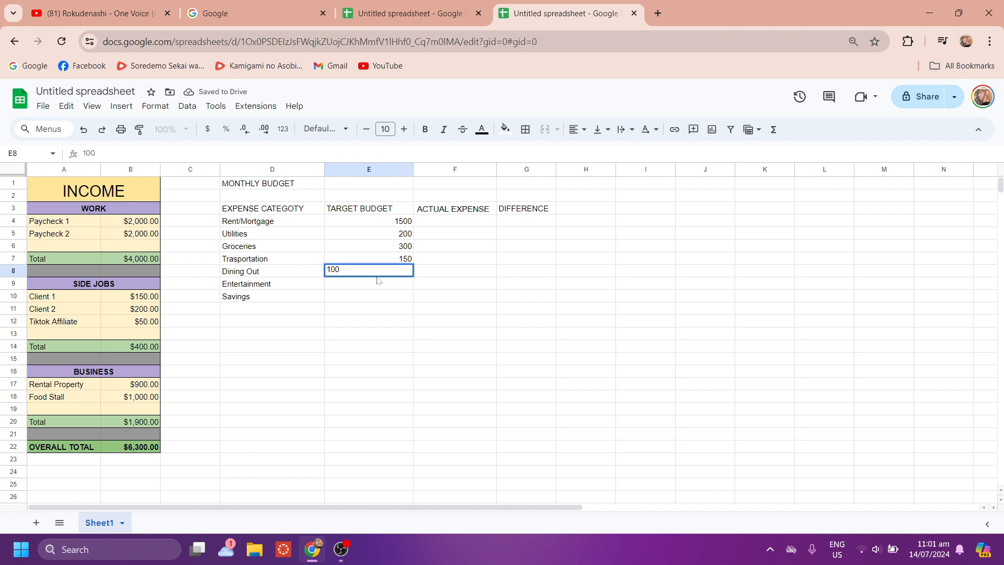
left_click(391, 287)
type("0")
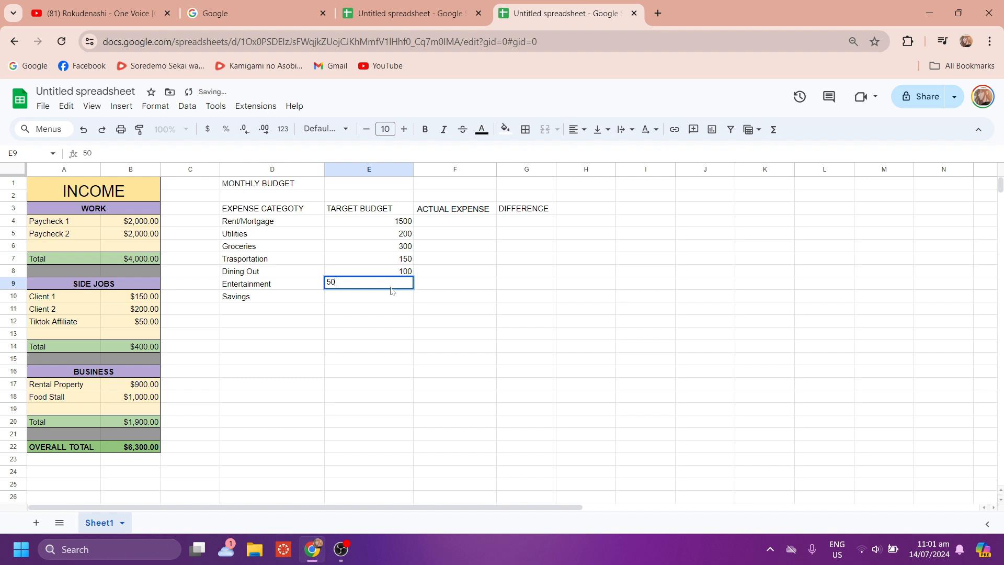
left_click(403, 299)
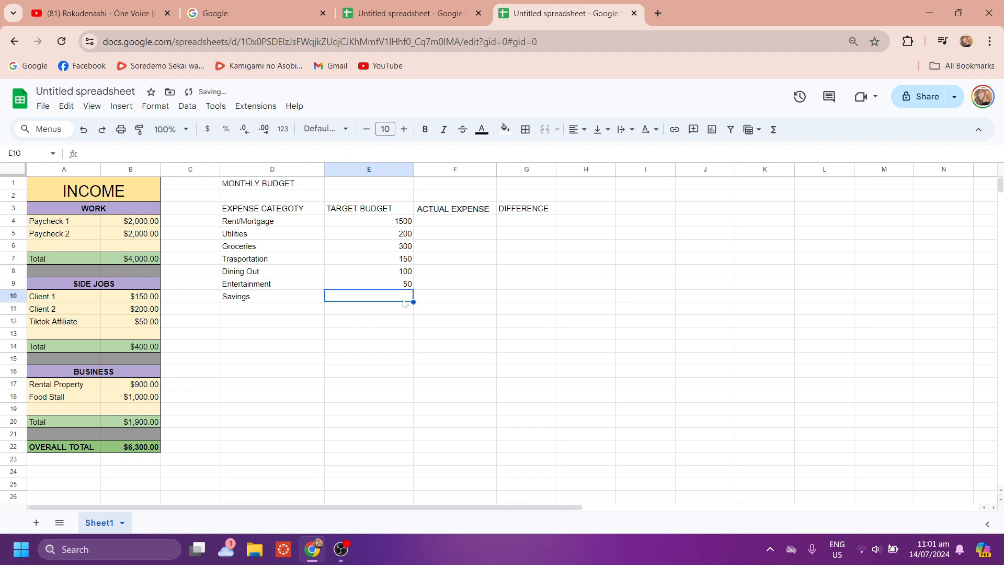
type("500")
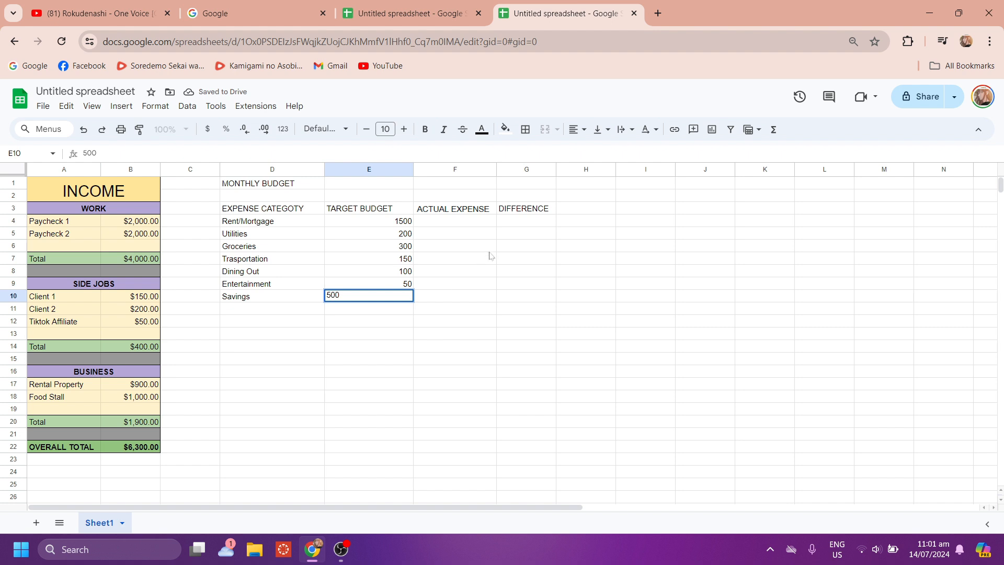
Enter the actual expenses 1,600, 220 and 320 for Rent/Mortgage, Utilities and Groceries in F4:F6.
left_click(477, 222)
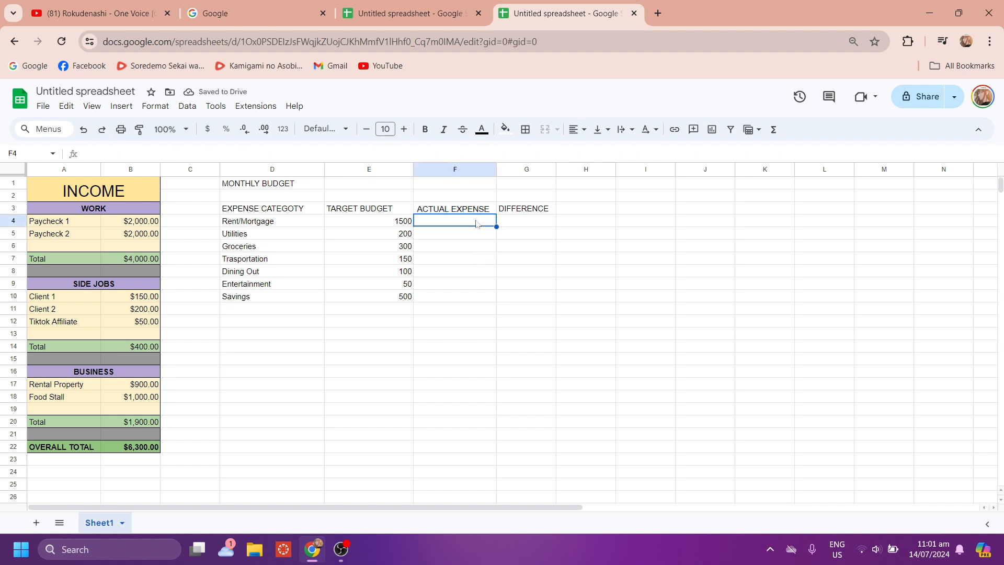
type("1")
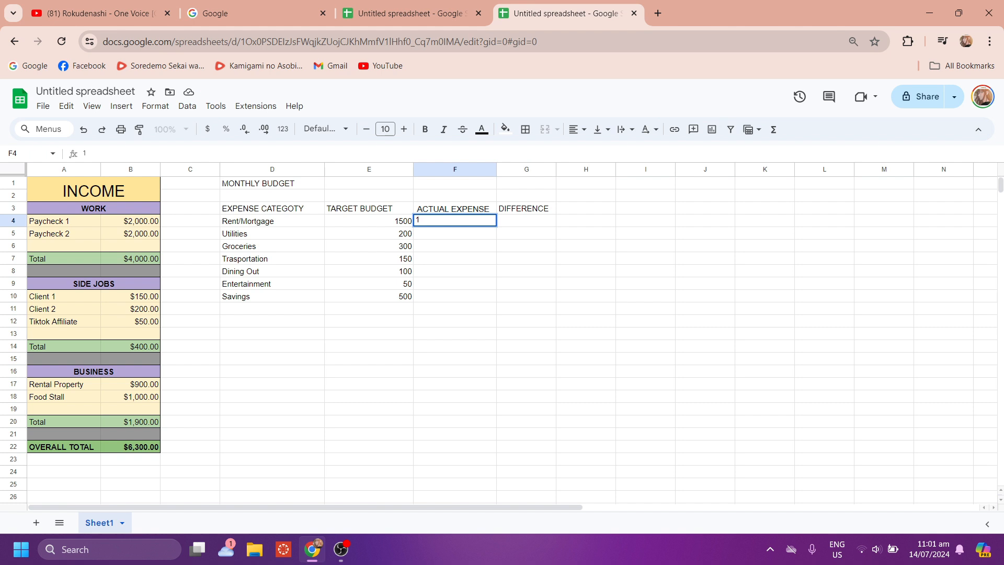
type(",600")
left_click(480, 236)
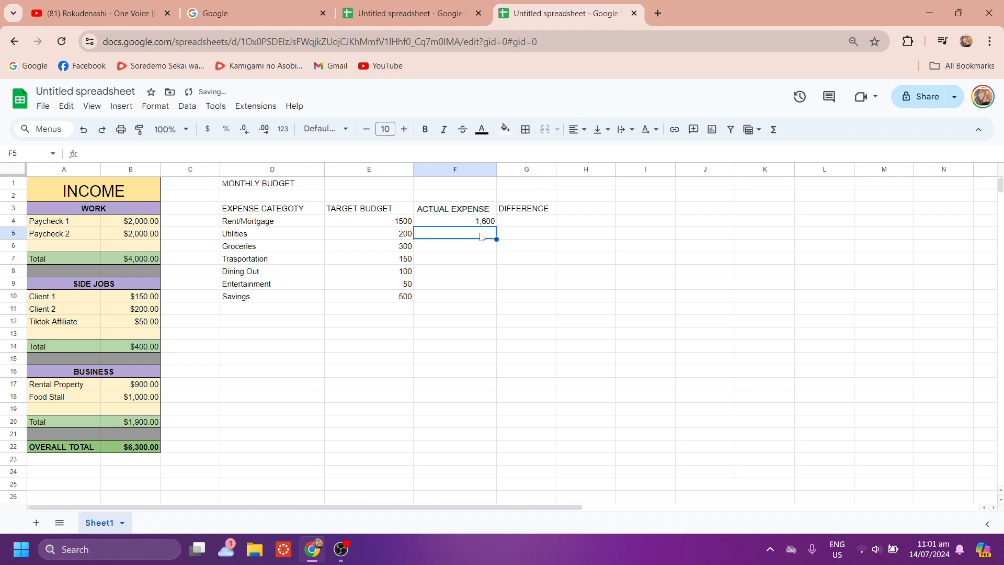
type("220")
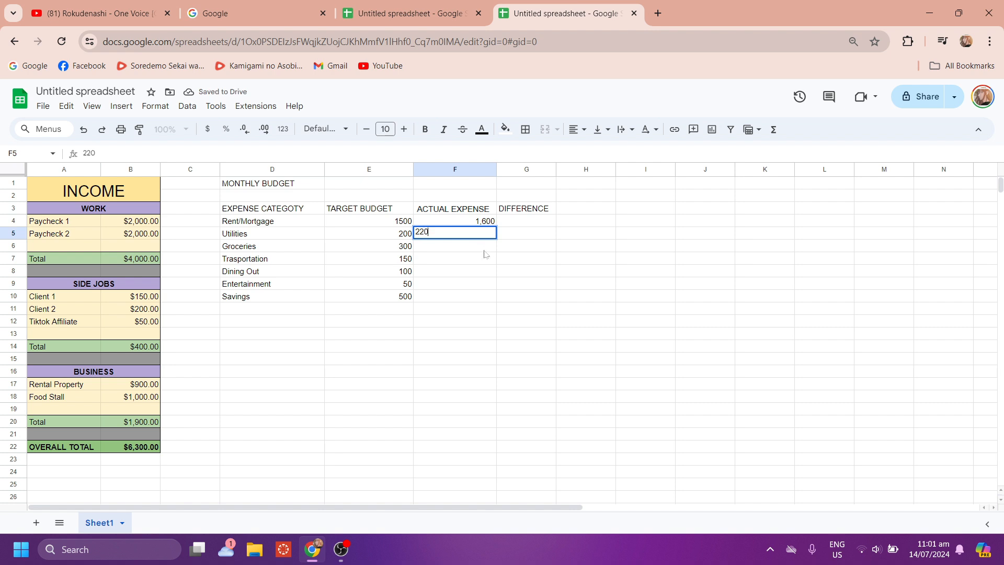
key("Return")
type("3")
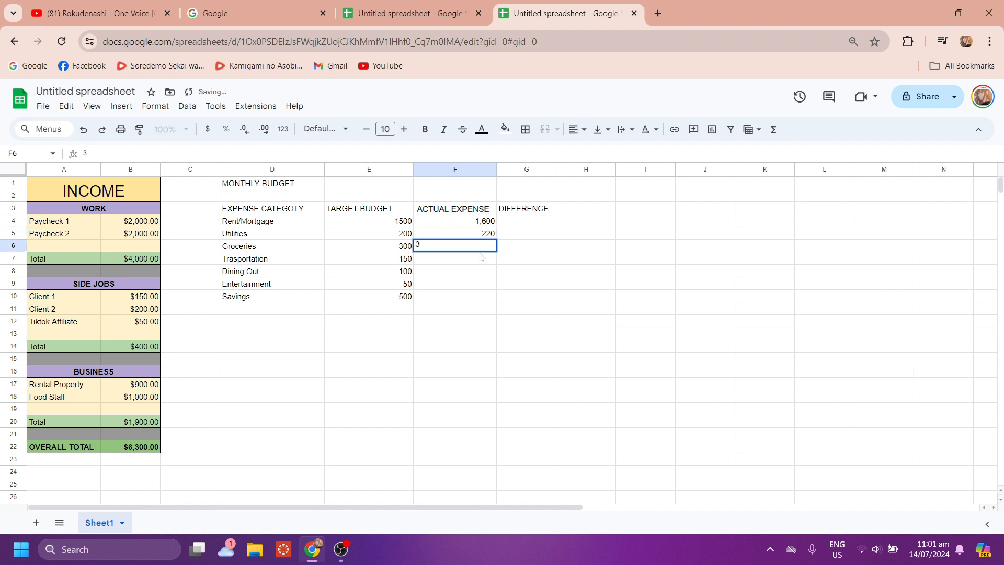
type("20")
key("Return")
Enter the actual expenses 140, 120, 60 and 480 for Trasportation, Dining Out, Entertainment and Savings in F7:F10.
type("140")
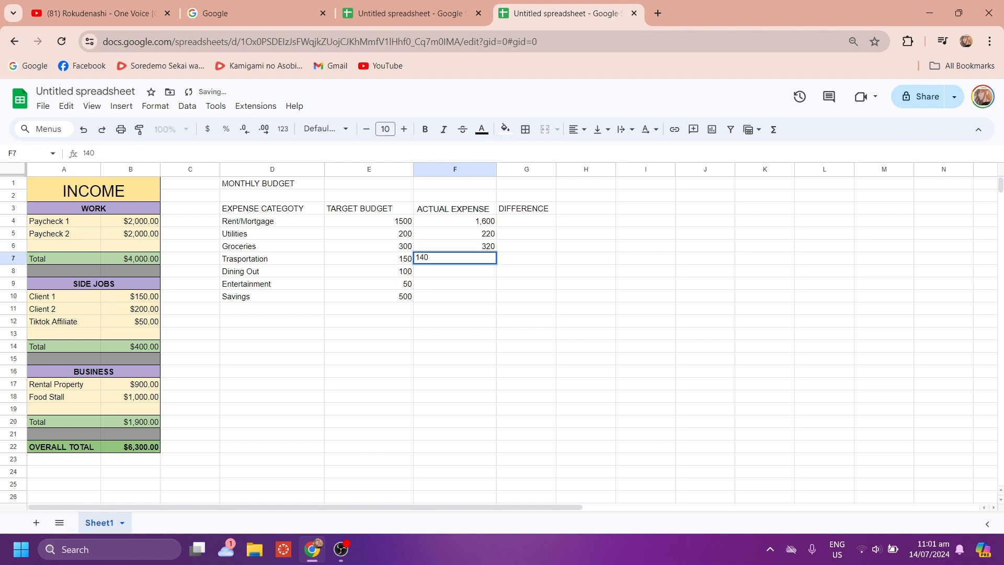
left_click(475, 273)
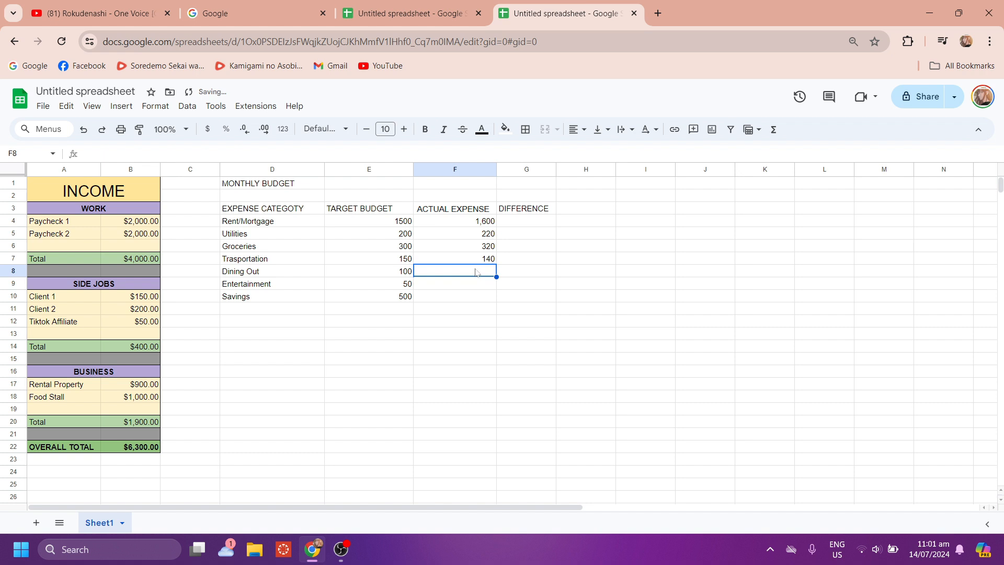
type("120")
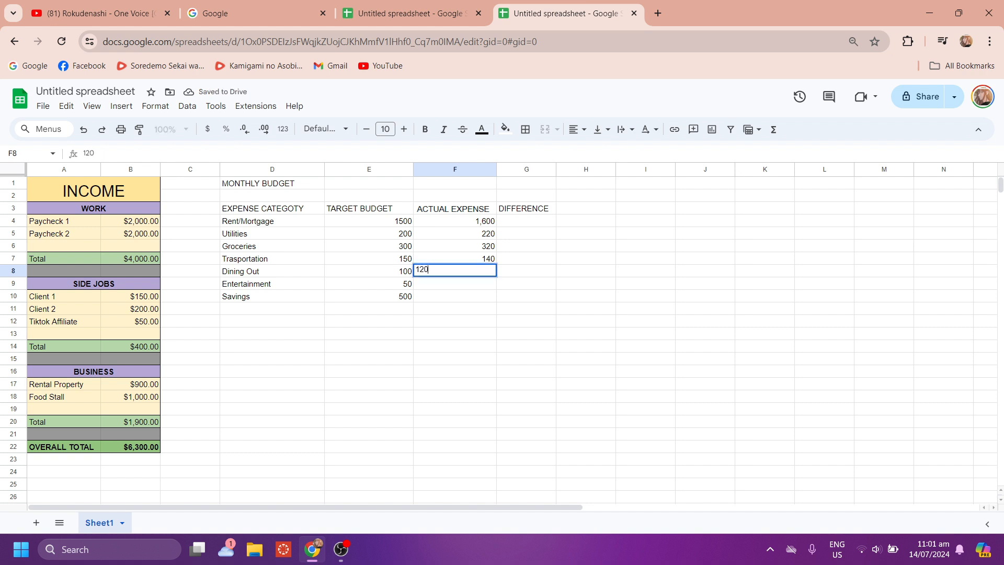
left_click(475, 283)
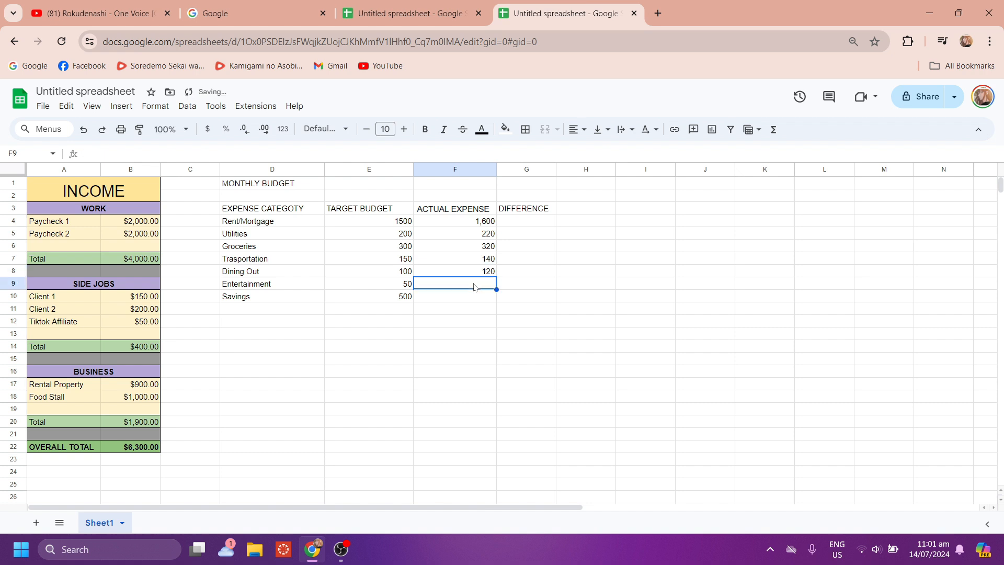
type("60")
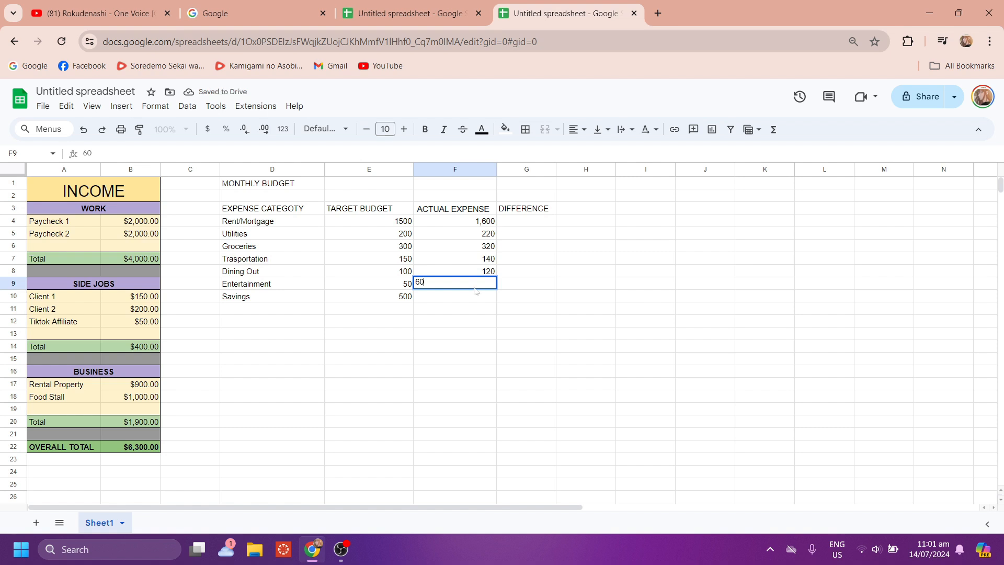
left_click(480, 301)
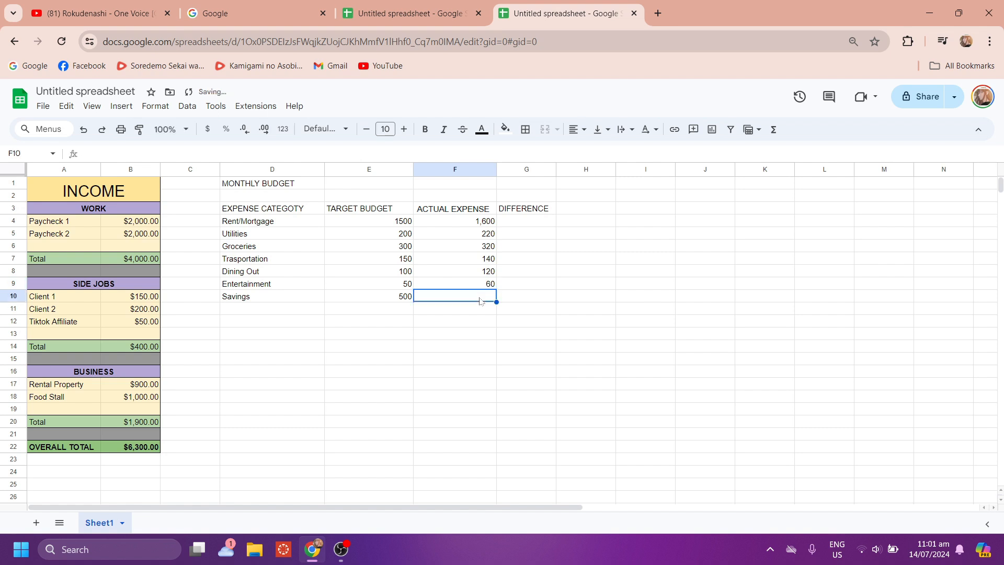
type("4")
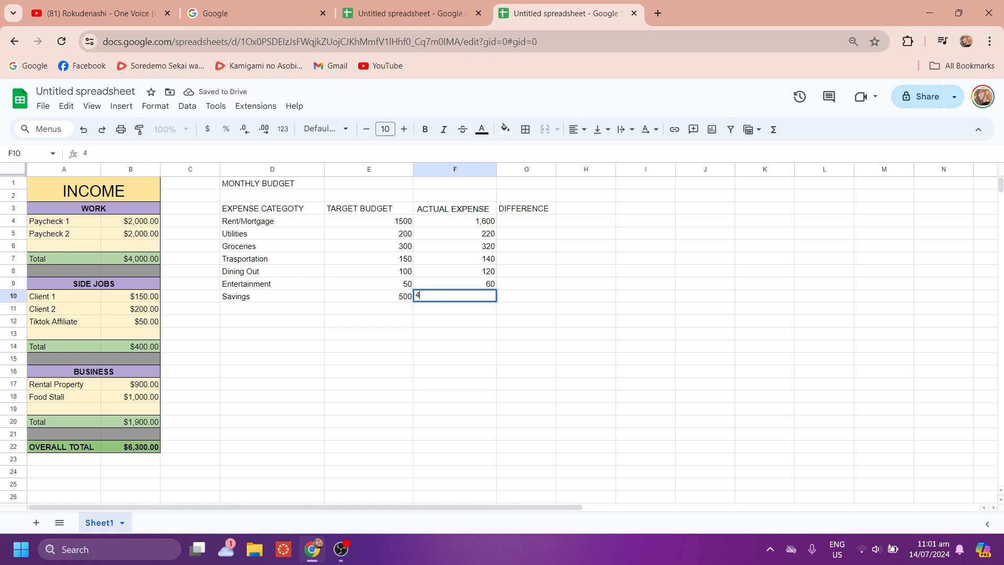
type("80")
left_click(523, 292)
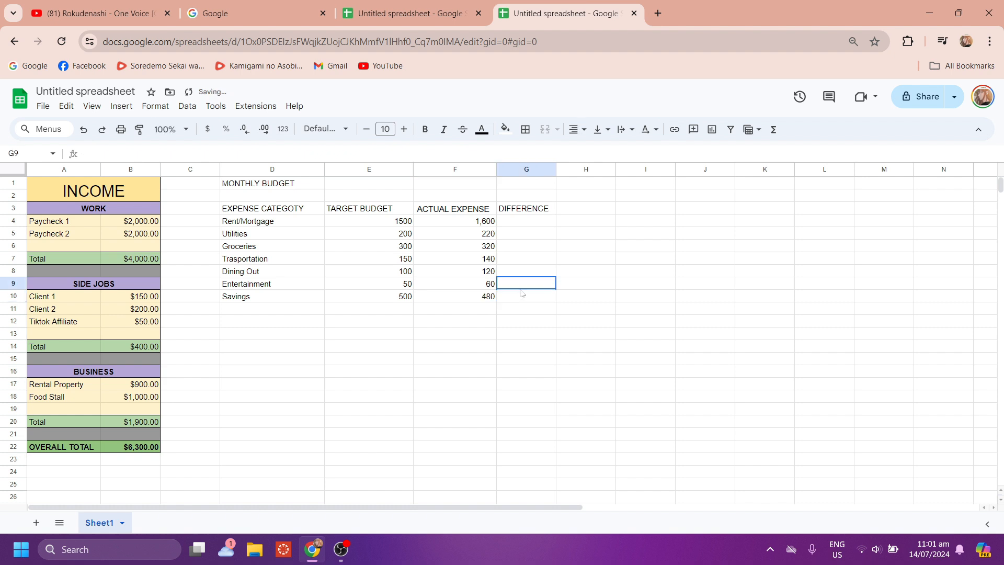
Calculate the Rent/Mortgage difference in G4 with the formula =E4-F4.
left_click(544, 223)
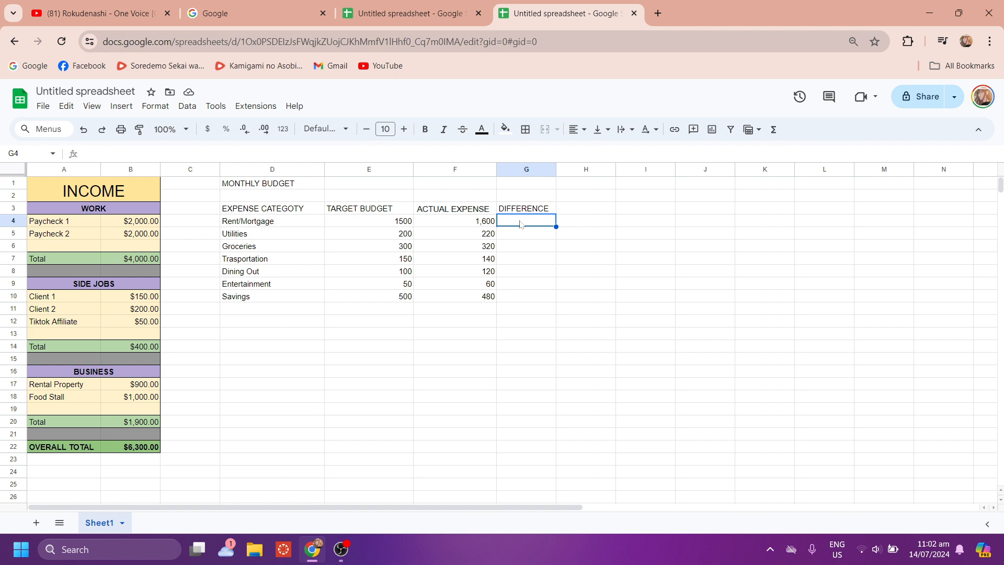
type("=")
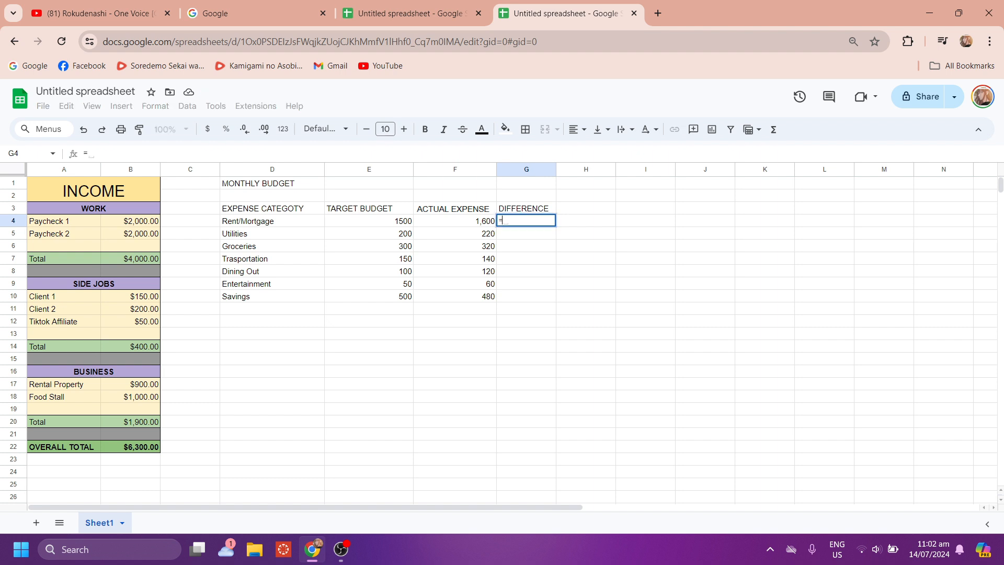
left_click(386, 224)
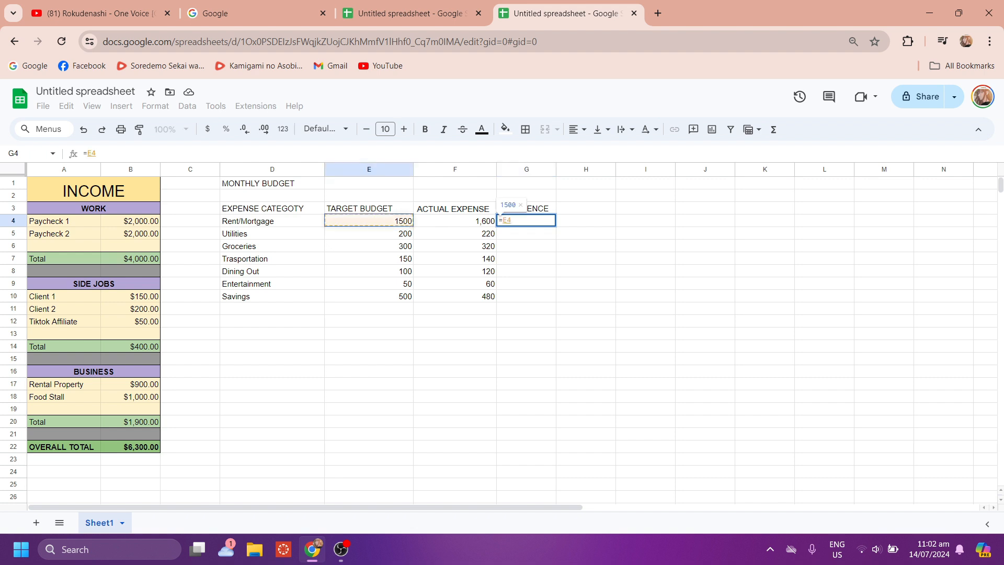
type("-")
left_click(481, 226)
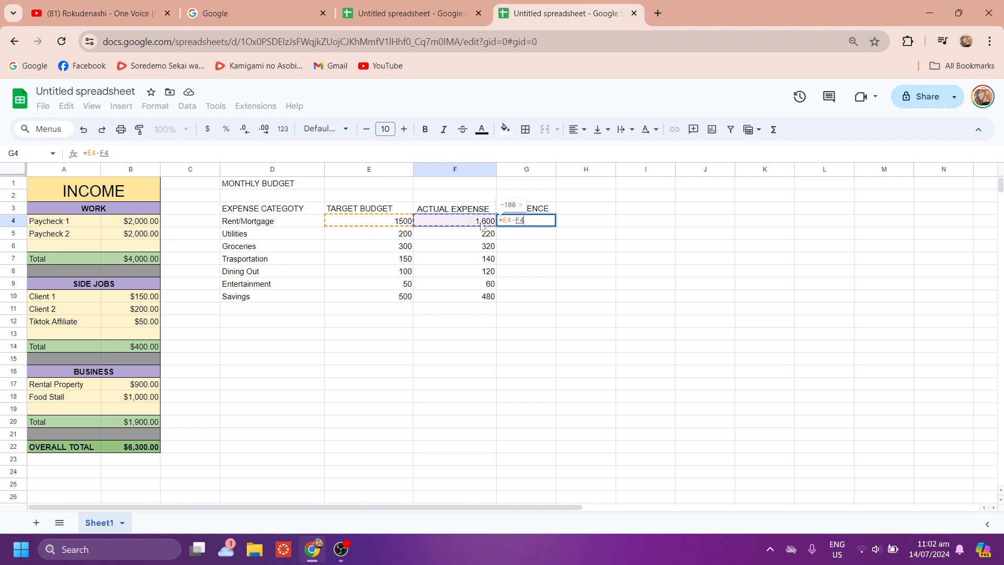
key("Return")
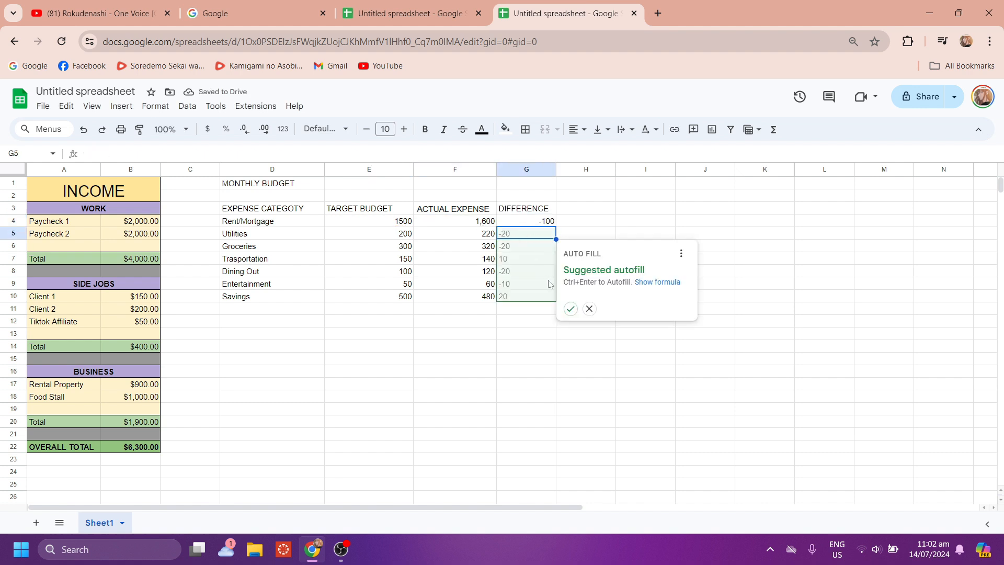
left_click(570, 309)
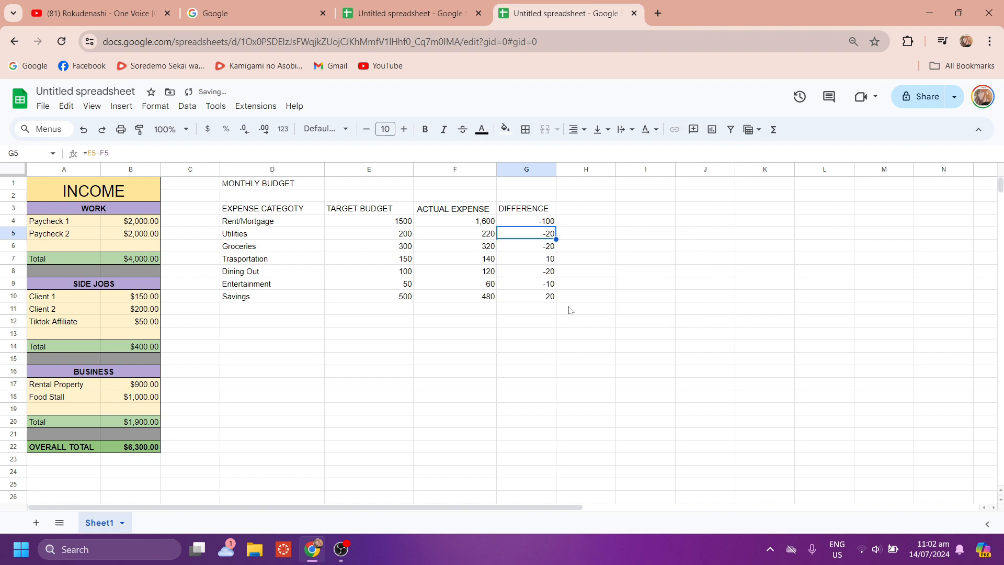
left_click(576, 268)
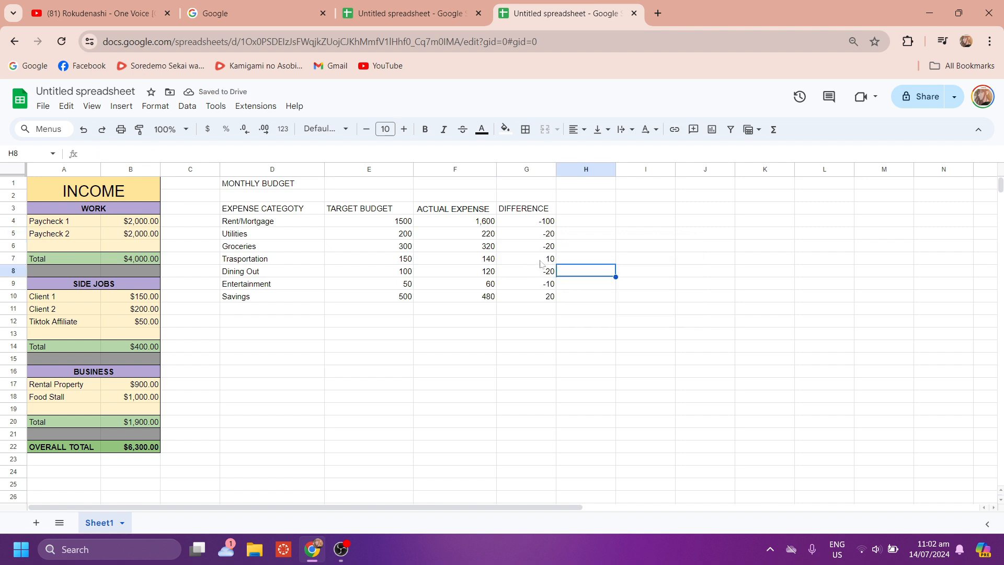
key("ctrl+z")
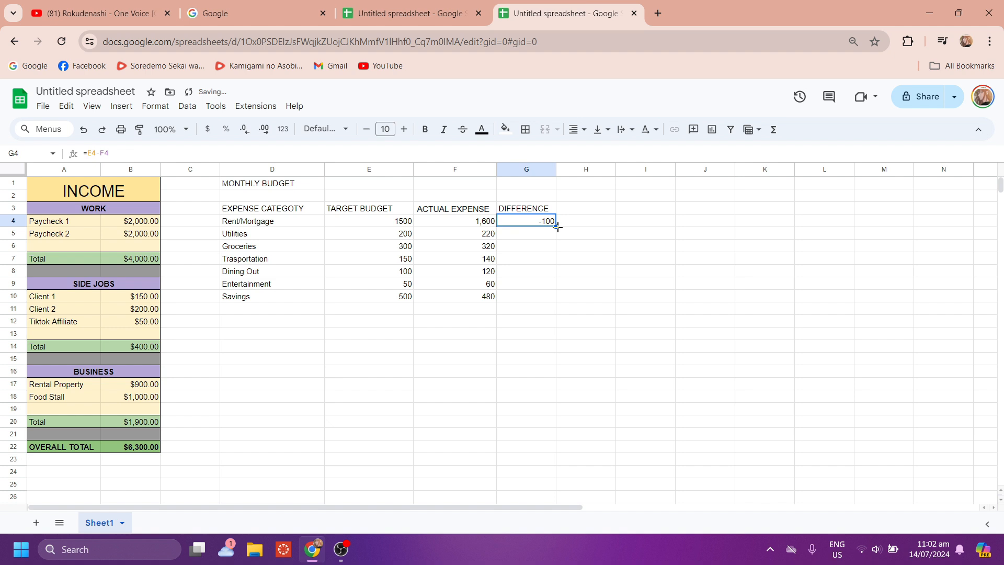
Fill the difference formula from G4 down to G10 to cover all remaining expense categories.
left_click_drag(556, 227, 543, 293)
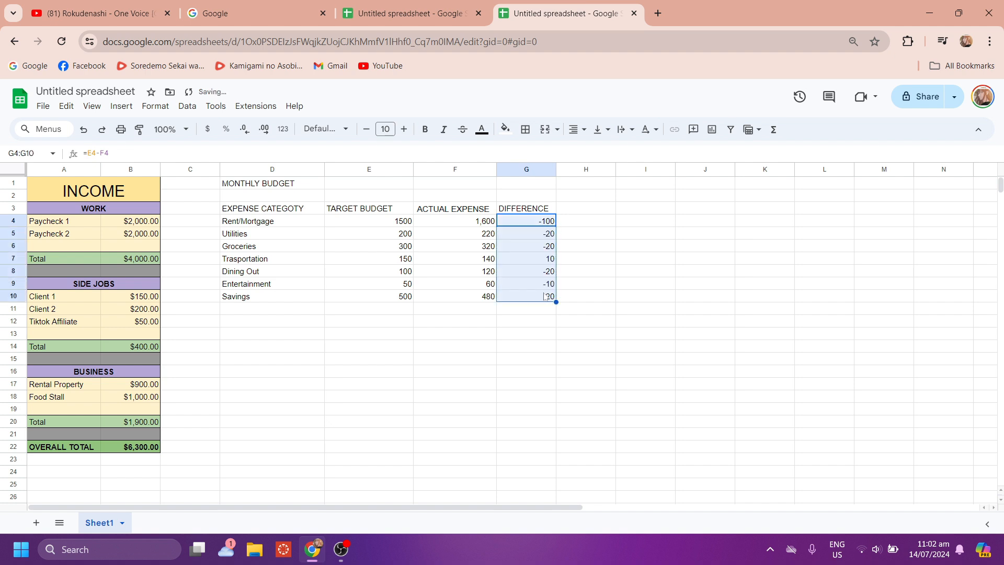
Format the target, actual and difference amounts in E4:G10 as Currency.
left_click(473, 324)
left_click_drag(377, 225, 543, 296)
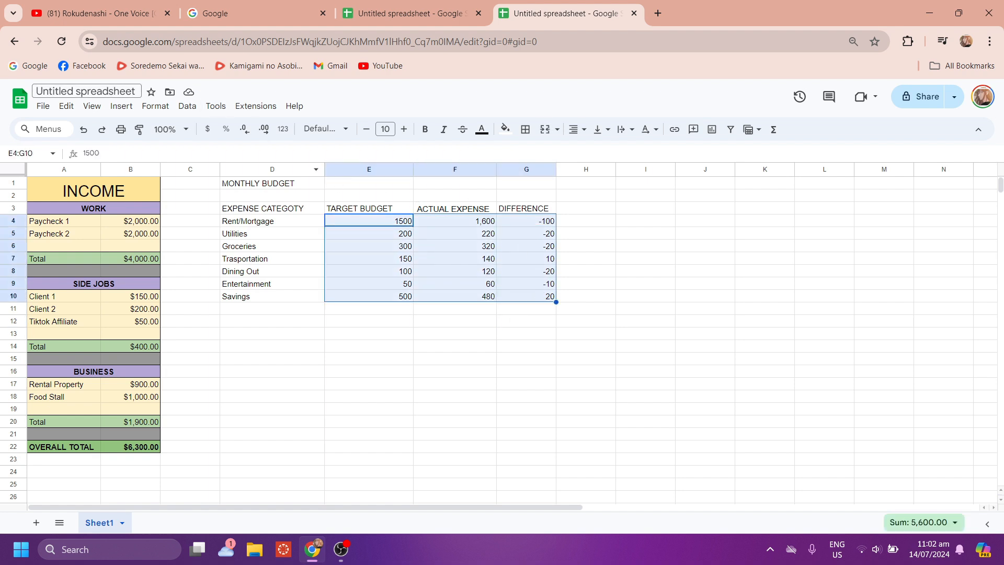
left_click(155, 106)
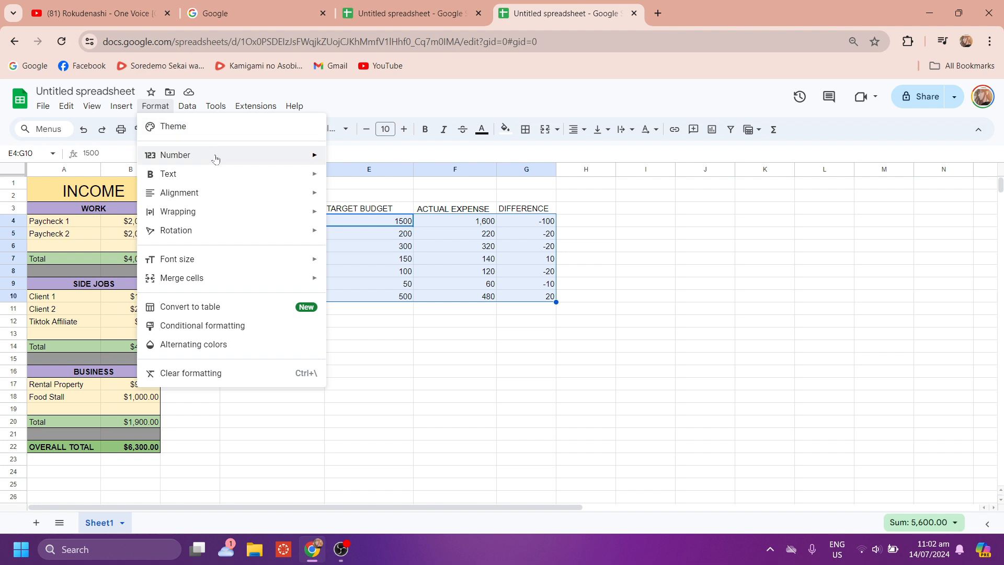
mouse_move(291, 155)
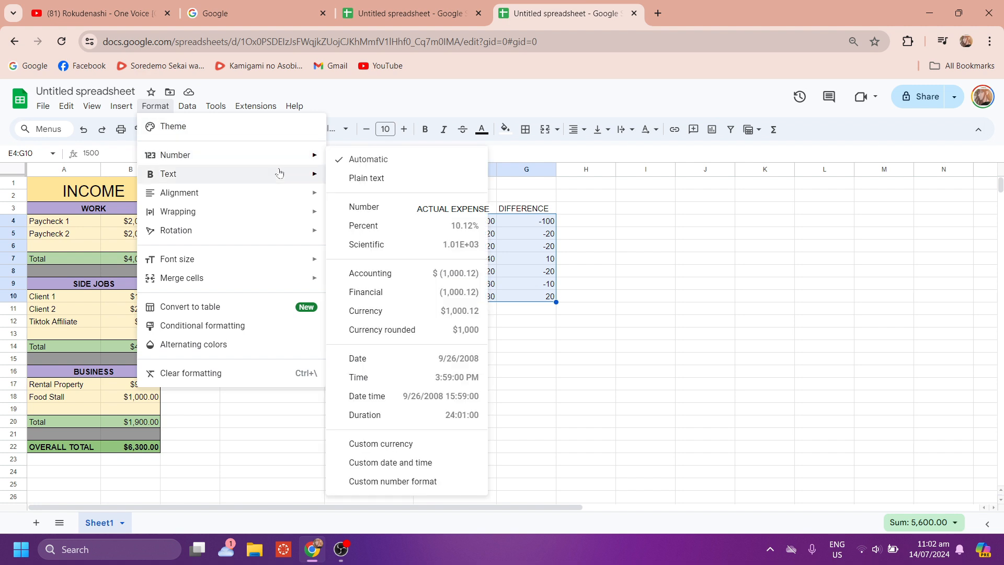
left_click(454, 310)
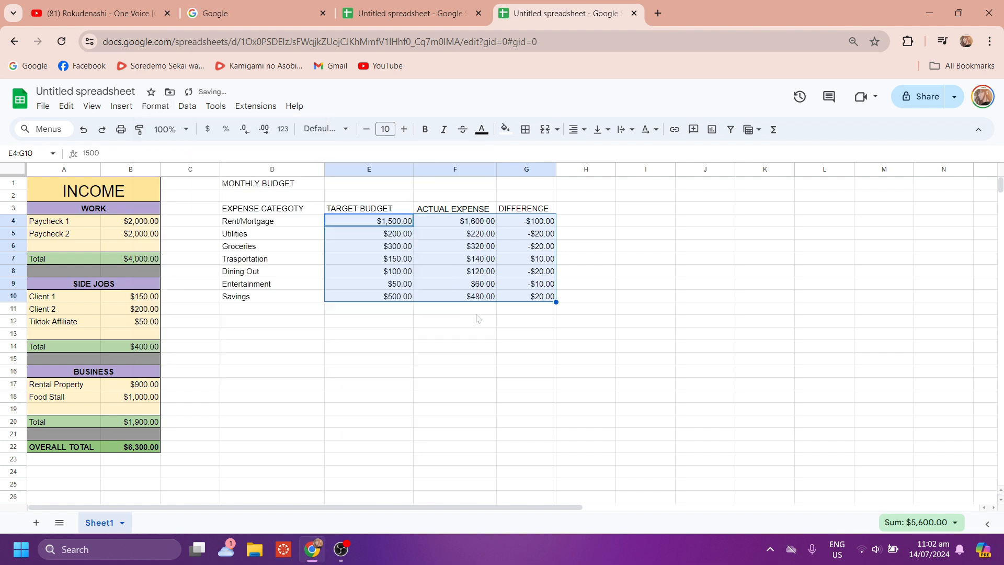
left_click(454, 308)
Label D12 "Total" and sum the target budgets in E12 with =SUM(E4:E10).
left_click(280, 323)
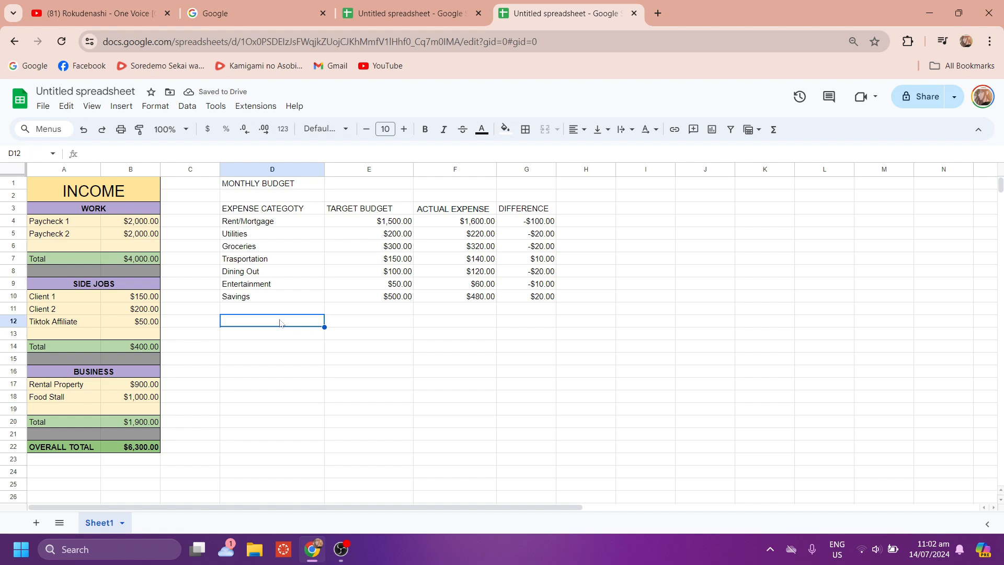
type("Total")
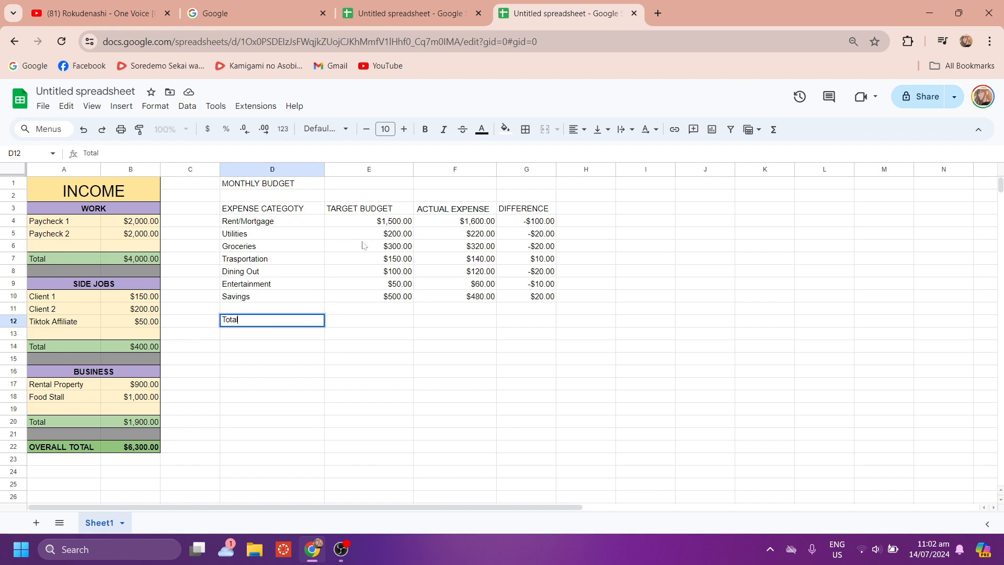
left_click(379, 328)
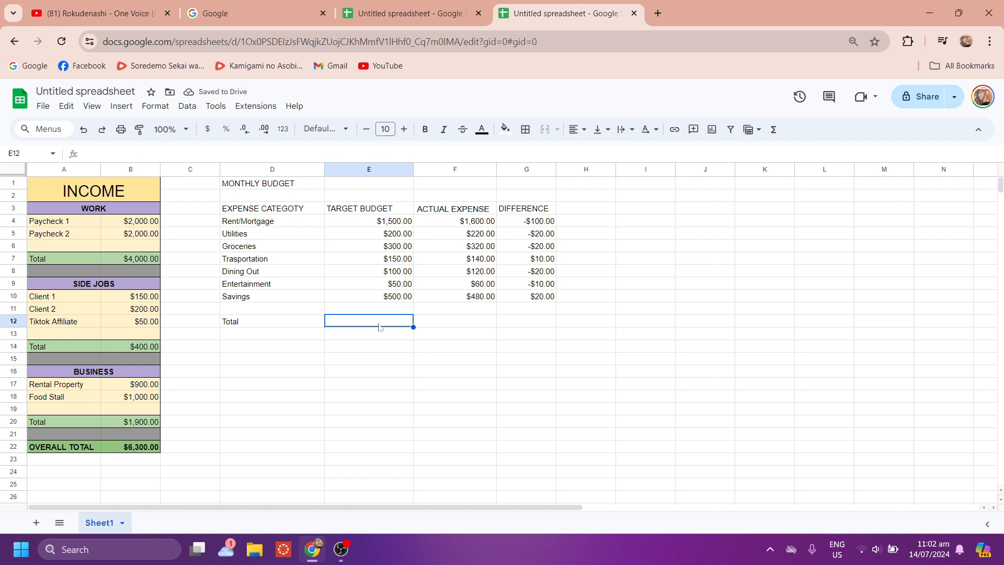
type("=sum(")
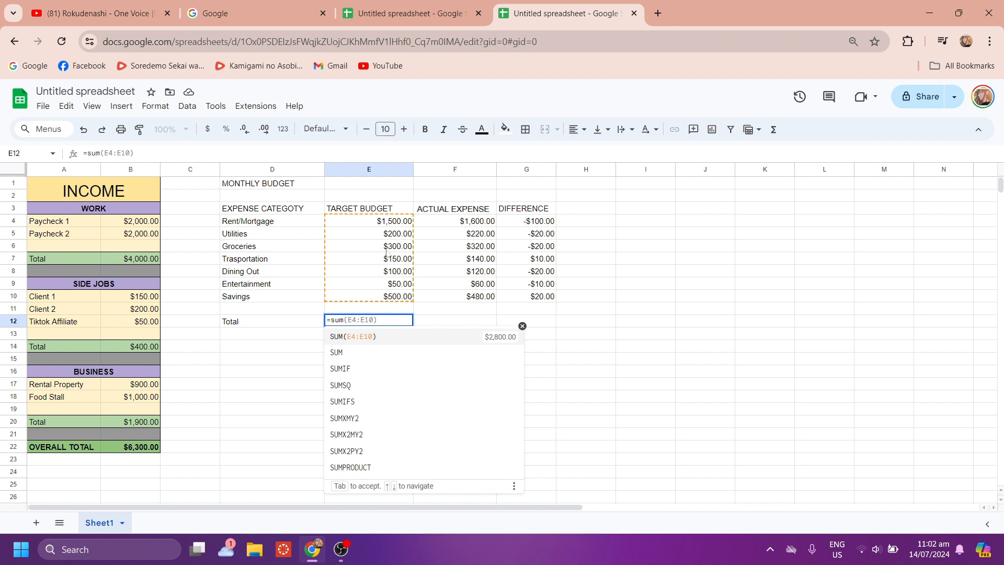
left_click(396, 341)
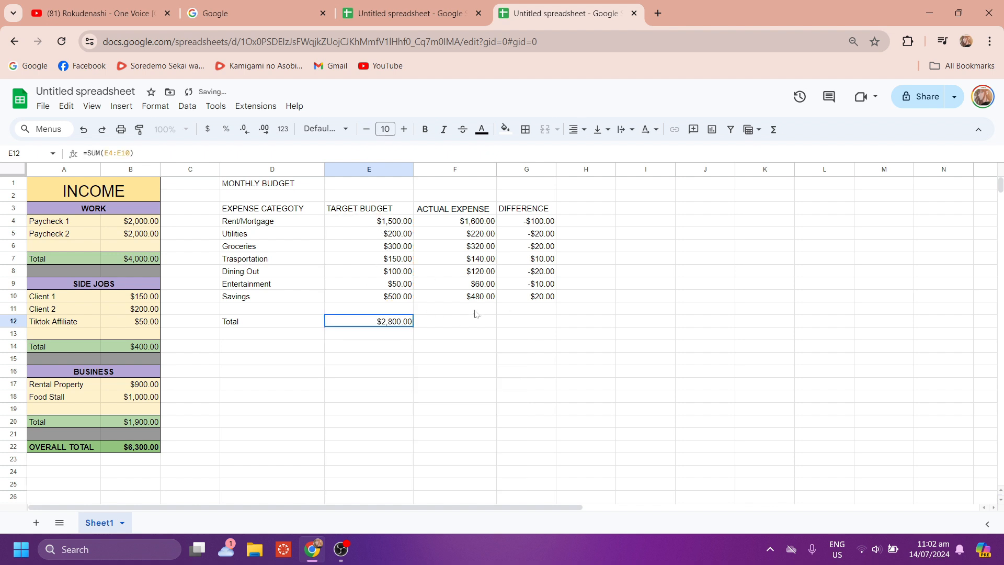
Fill the total formula from E12 across to G12 for the actual expense and difference columns.
left_click(465, 323)
left_click(395, 324)
left_click_drag(414, 326, 548, 328)
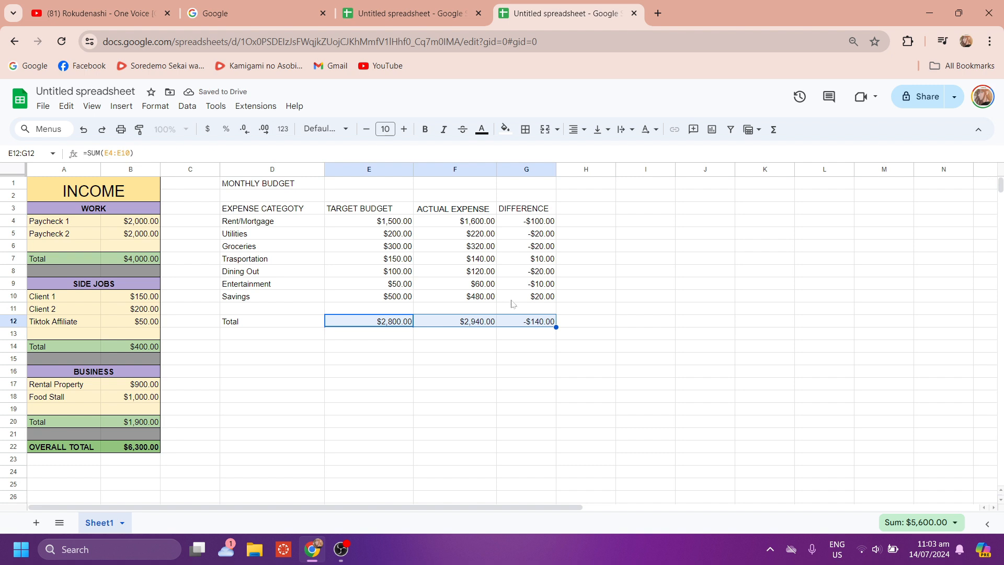
Enter the label "Disposable Income" in D14, below the Total row.
left_click(296, 340)
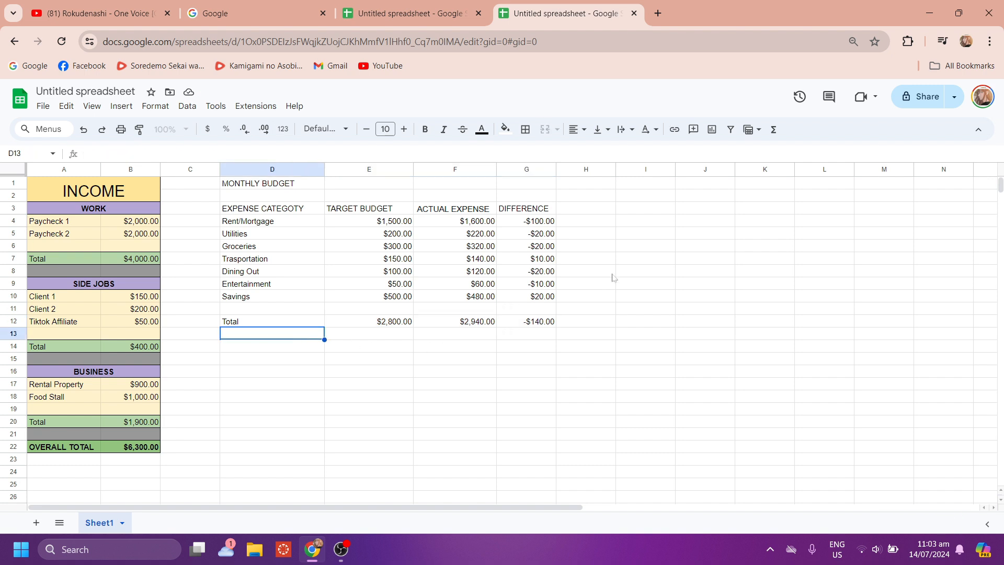
left_click(298, 364)
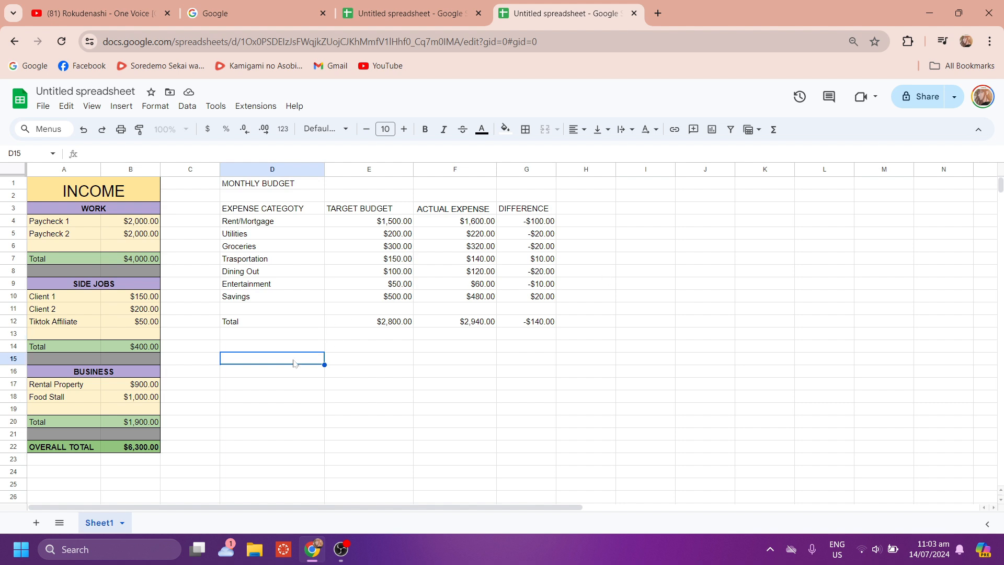
left_click(292, 351)
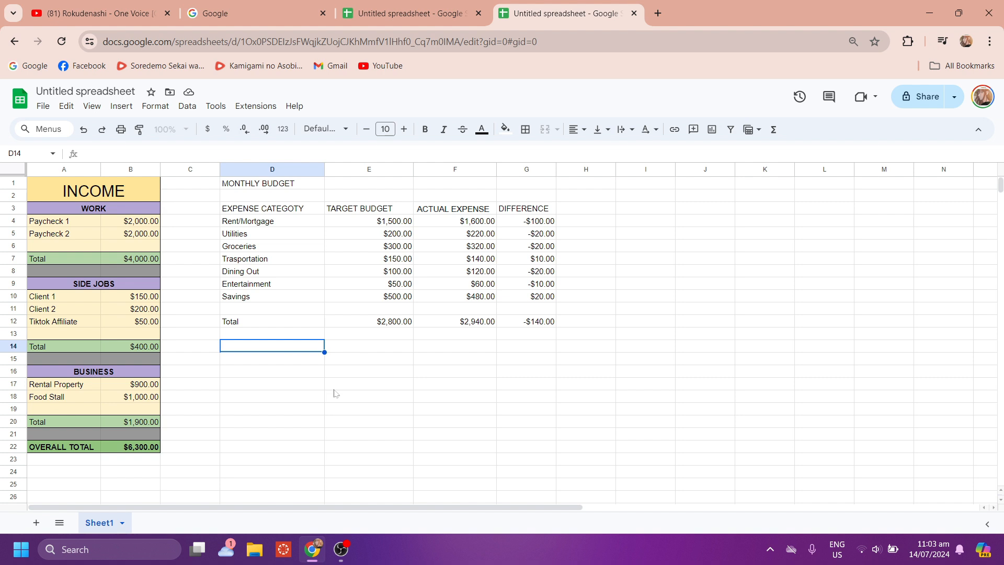
type("Disp")
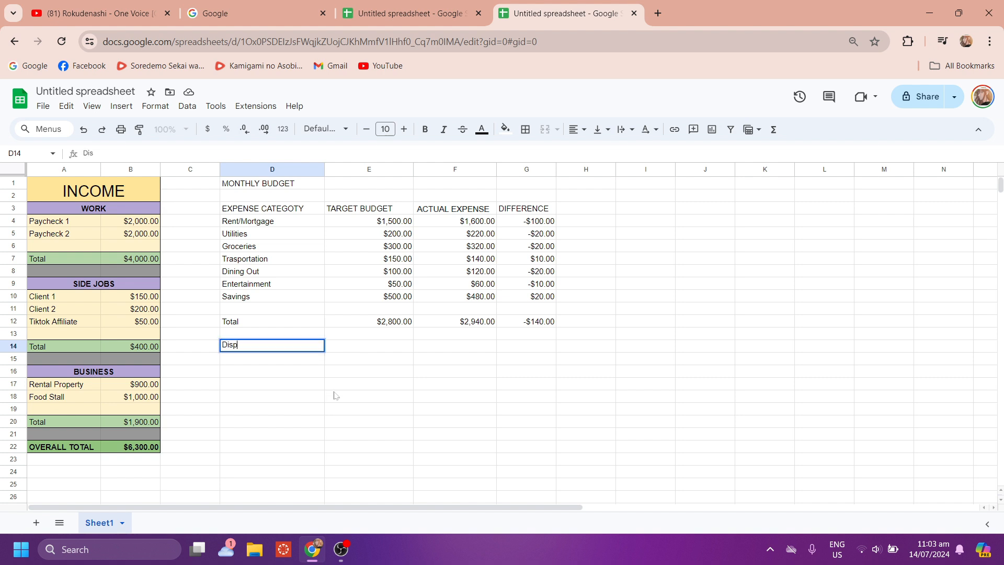
type("osable Income")
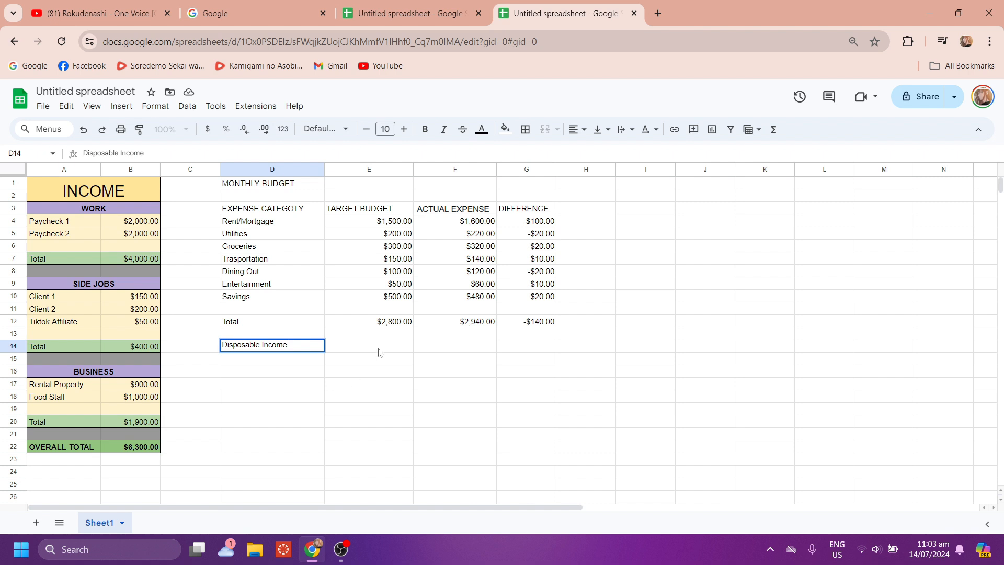
Calculate the disposable income for the target budget in E14 with the formula =B22-E12.
left_click(343, 350)
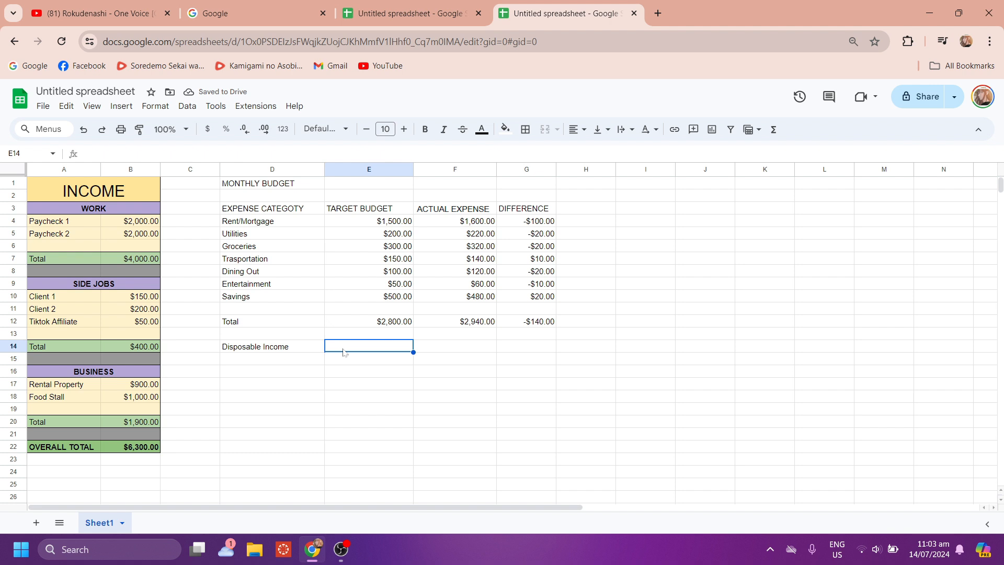
type("=")
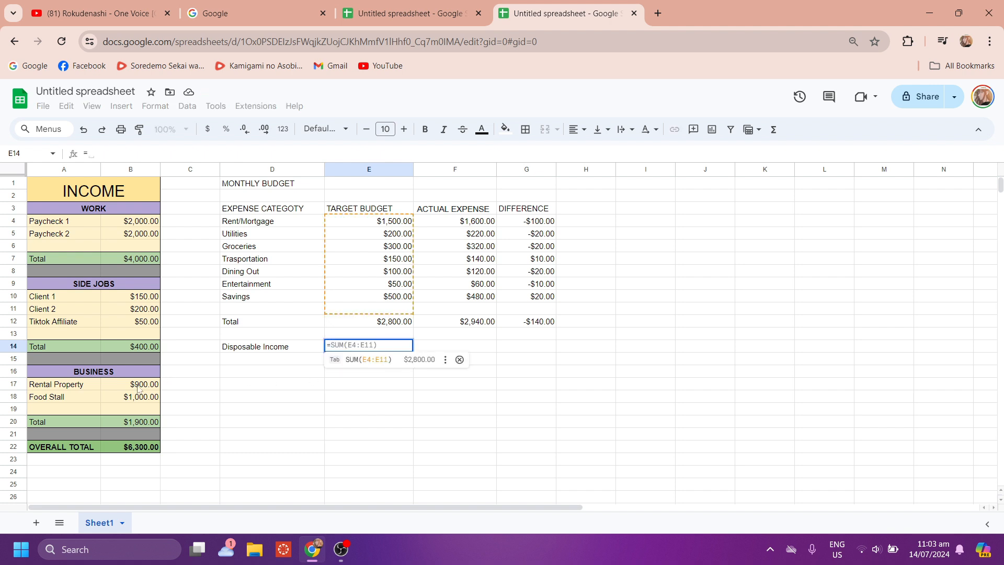
left_click(130, 449)
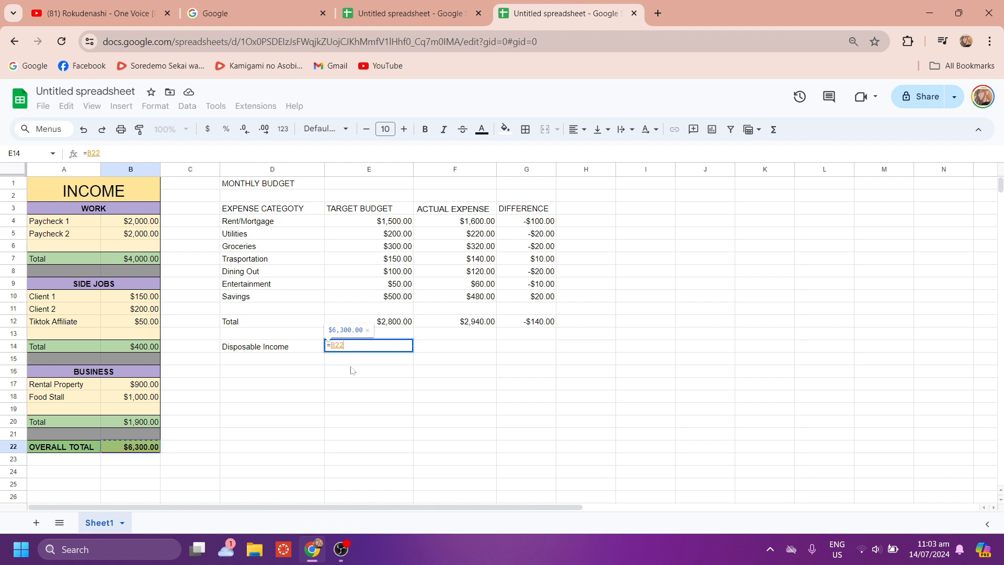
type("-")
left_click(401, 321)
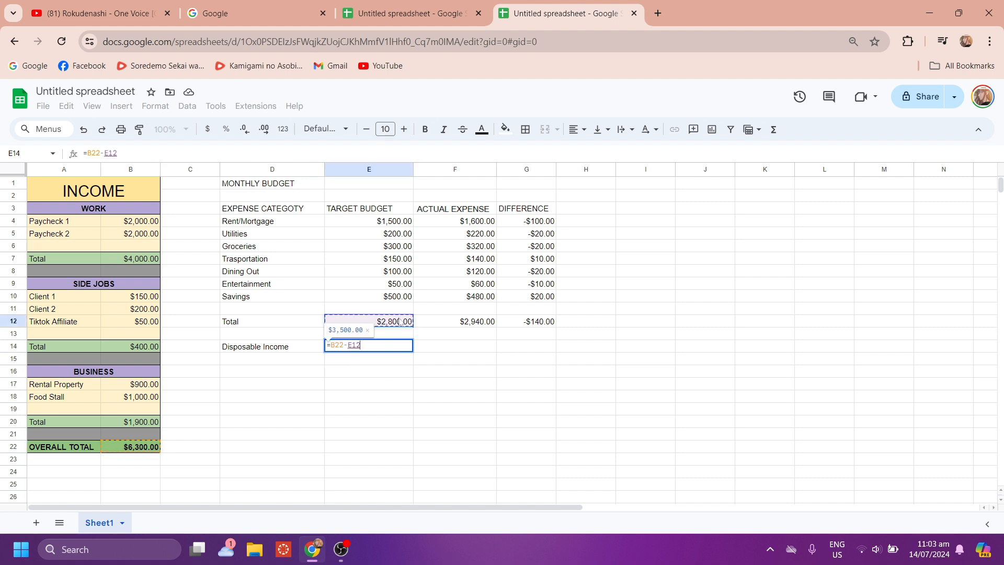
key("Return")
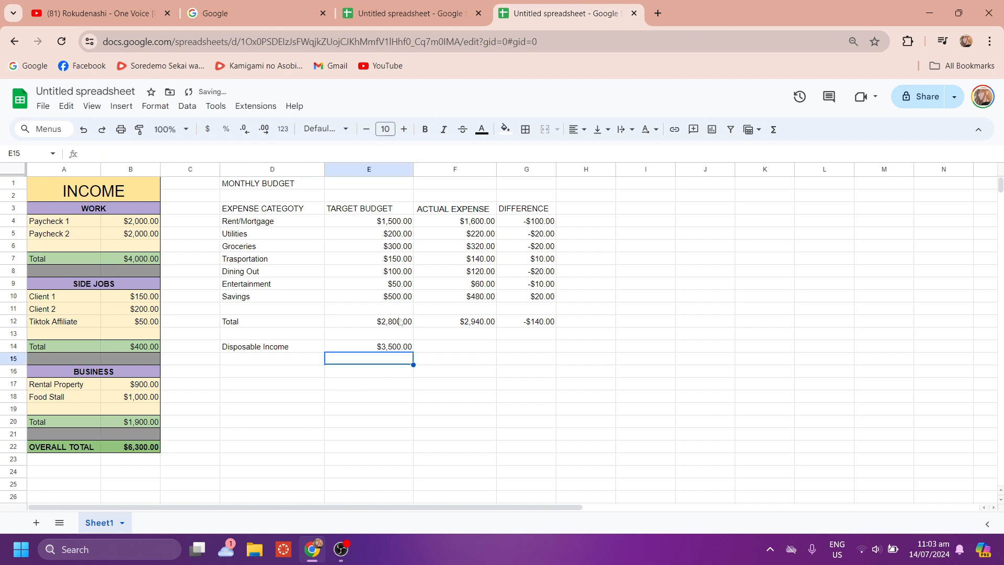
Calculate the disposable income for the actual expenses in F14 with the formula =B22-F12.
left_click(479, 351)
type("=")
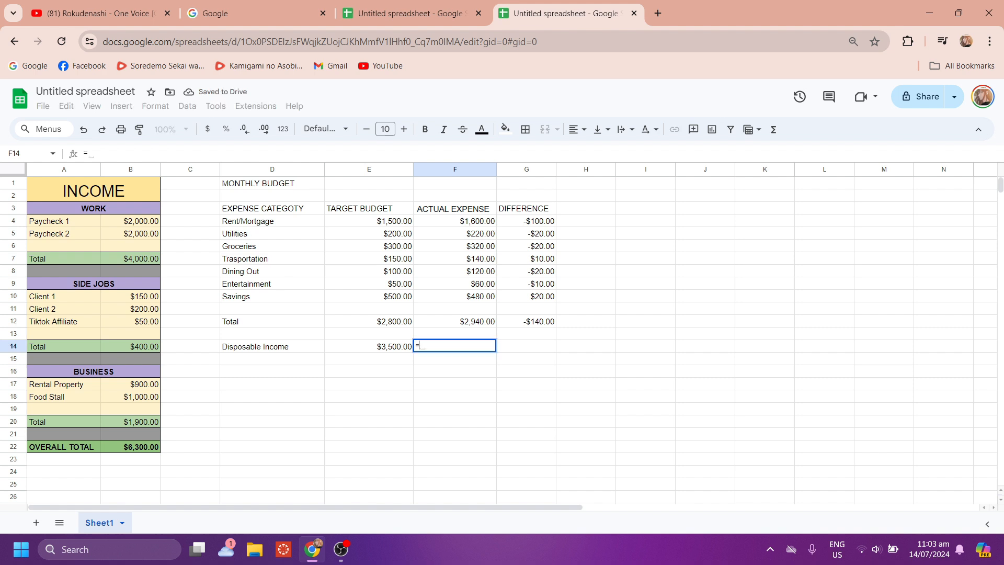
left_click(144, 449)
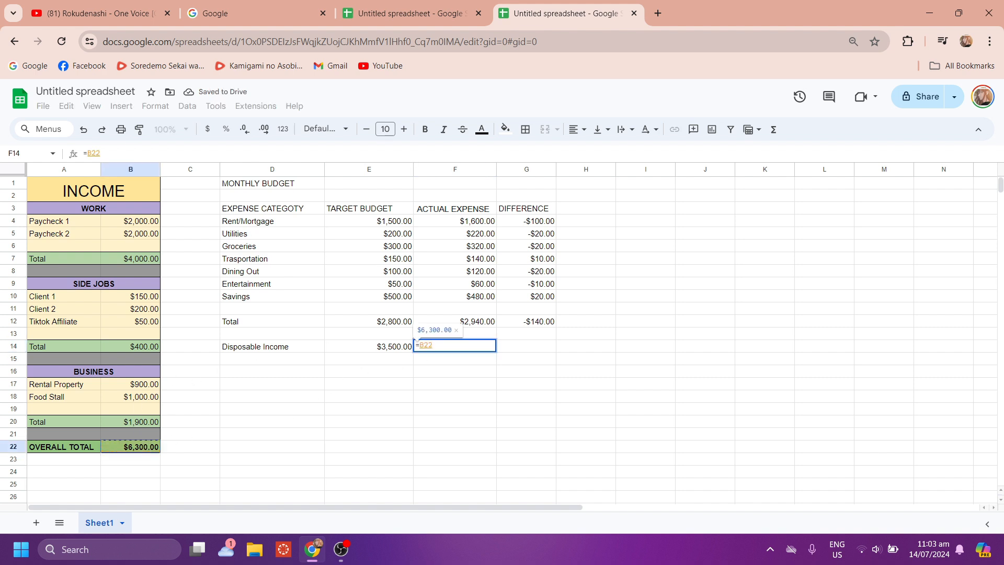
type("-")
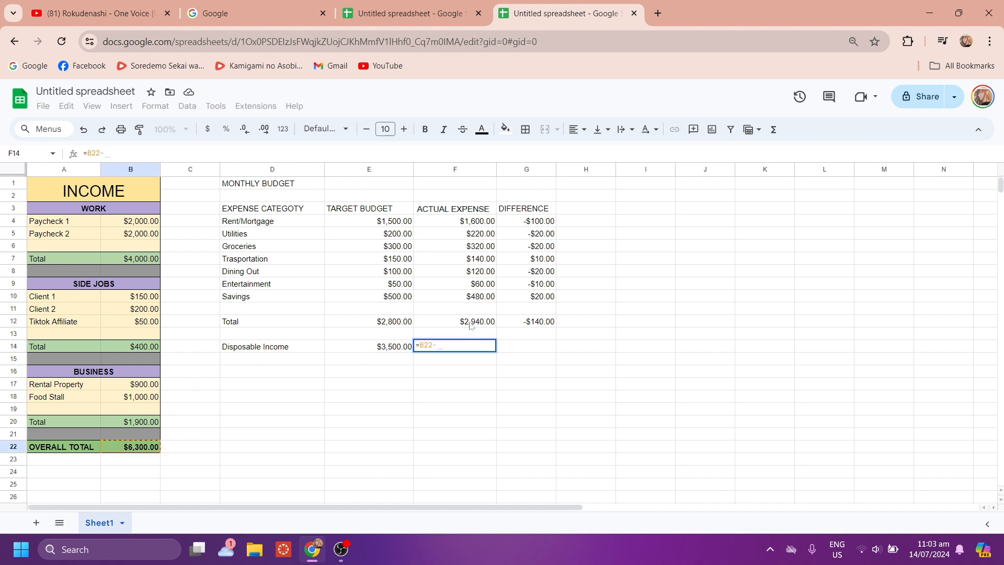
left_click(472, 323)
key("Return")
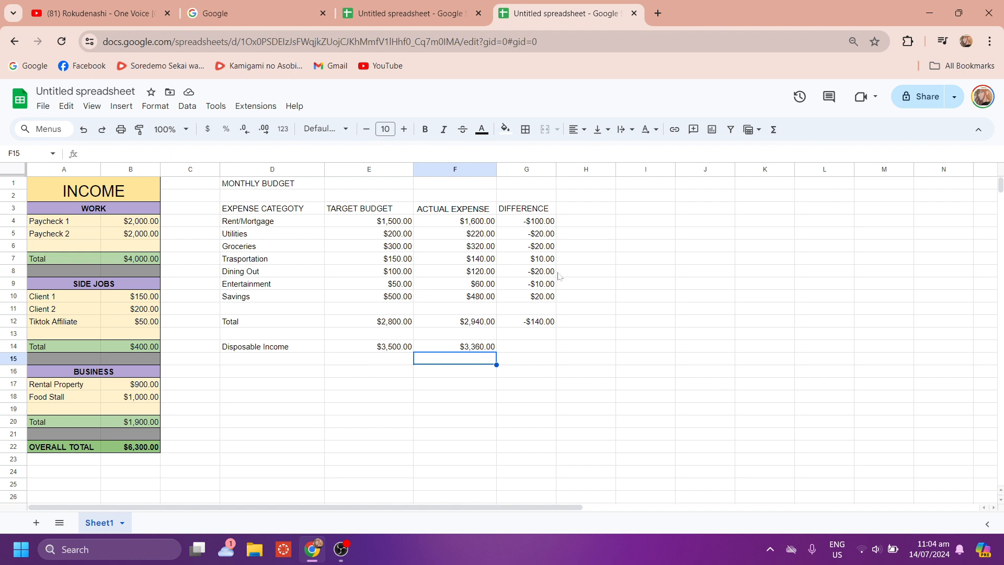
Add a conditional formatting rule to the differences in G4:G10 that applies the default green style to values greater than 0.
left_click(543, 236)
left_click(525, 224)
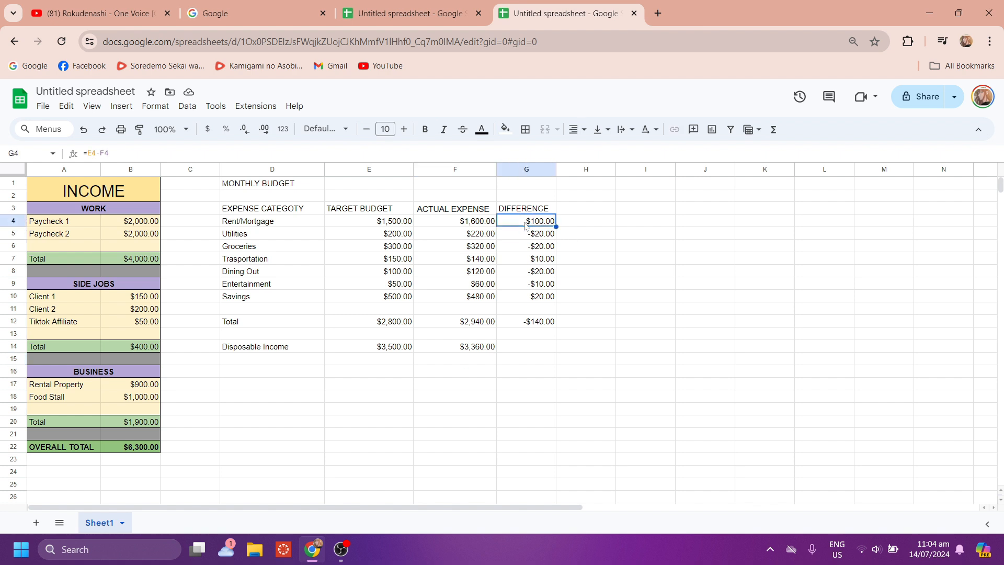
left_click_drag(524, 225, 524, 302)
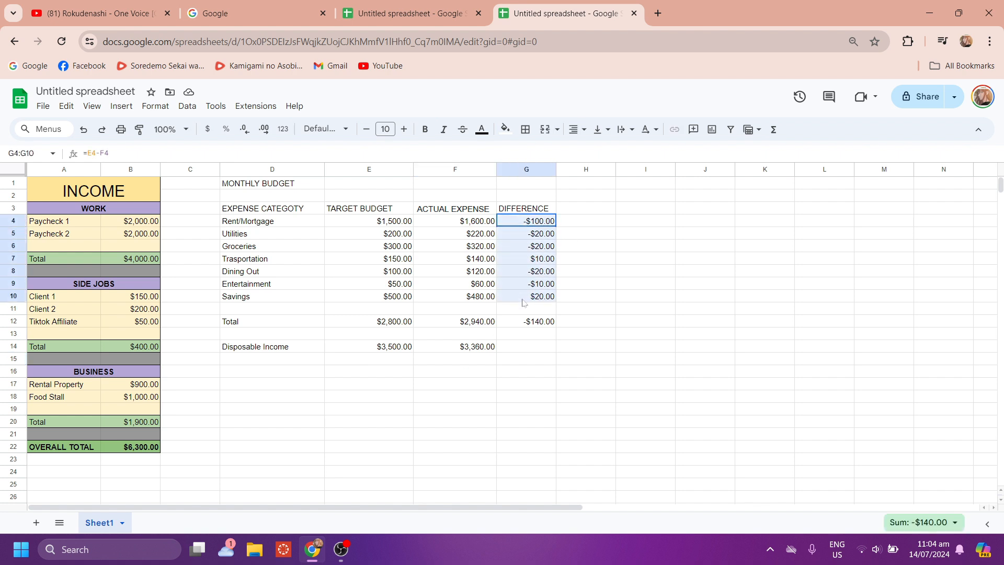
left_click(155, 106)
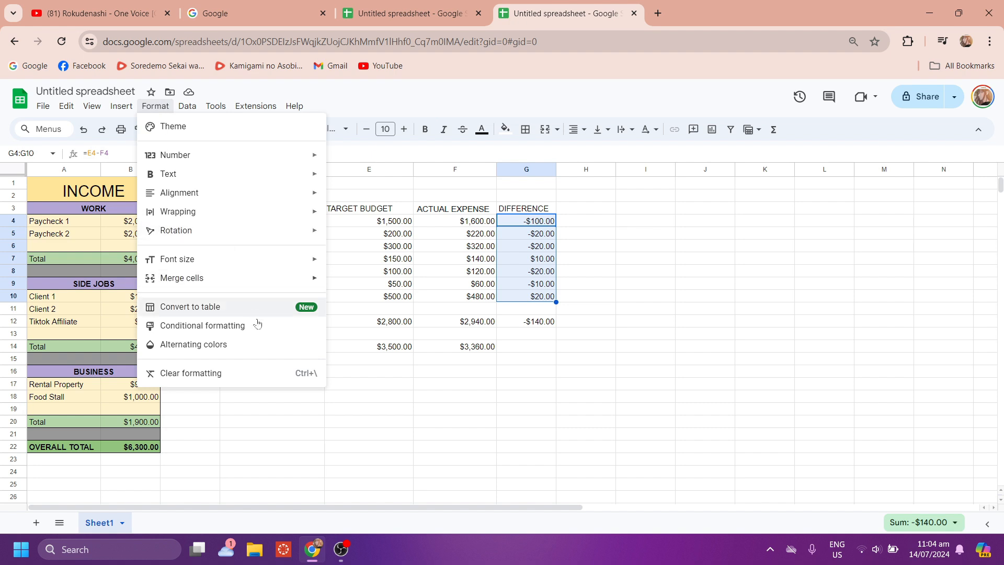
left_click(277, 337)
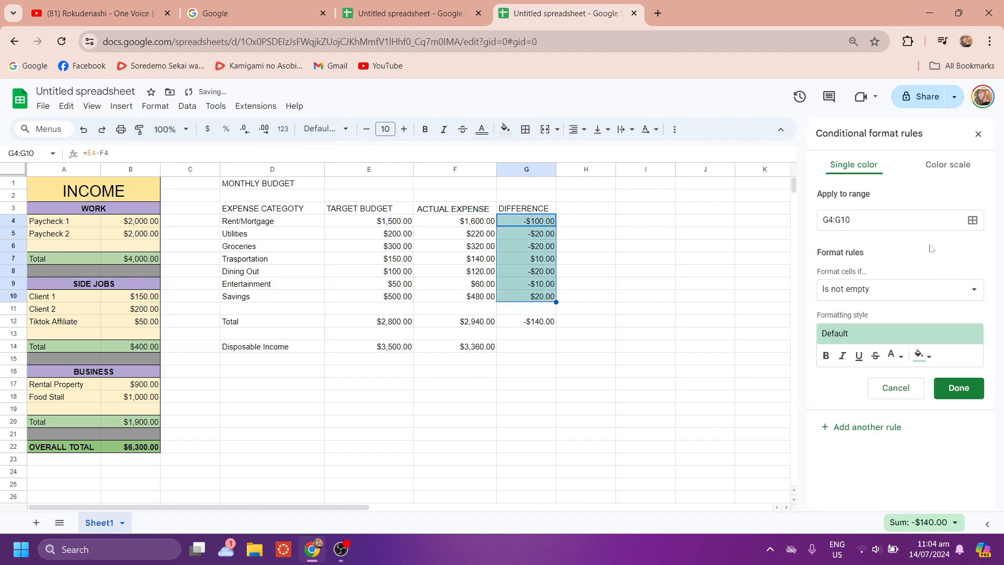
left_click(898, 291)
scroll(895, 413, "down", 1)
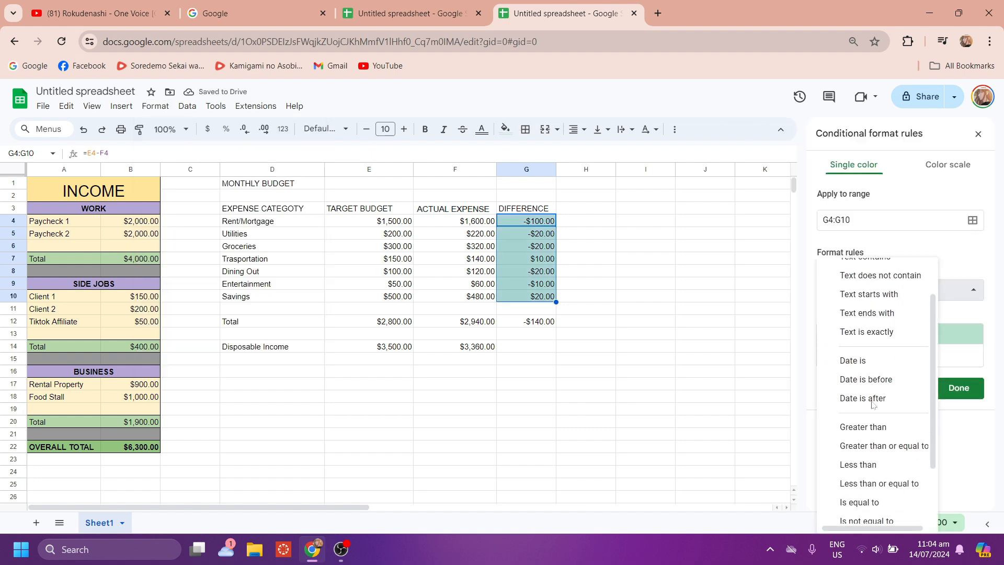
left_click(863, 412)
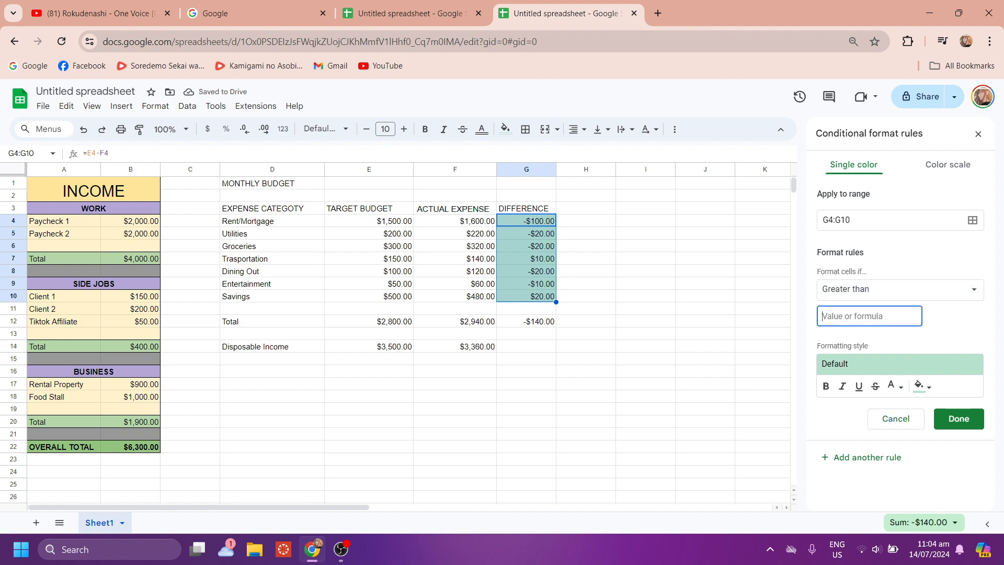
type("0")
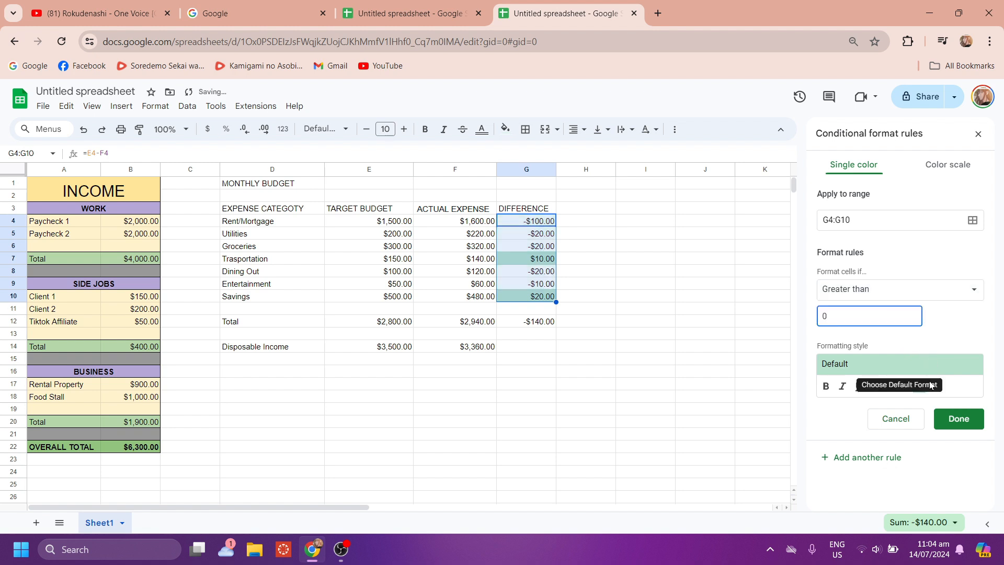
left_click(954, 419)
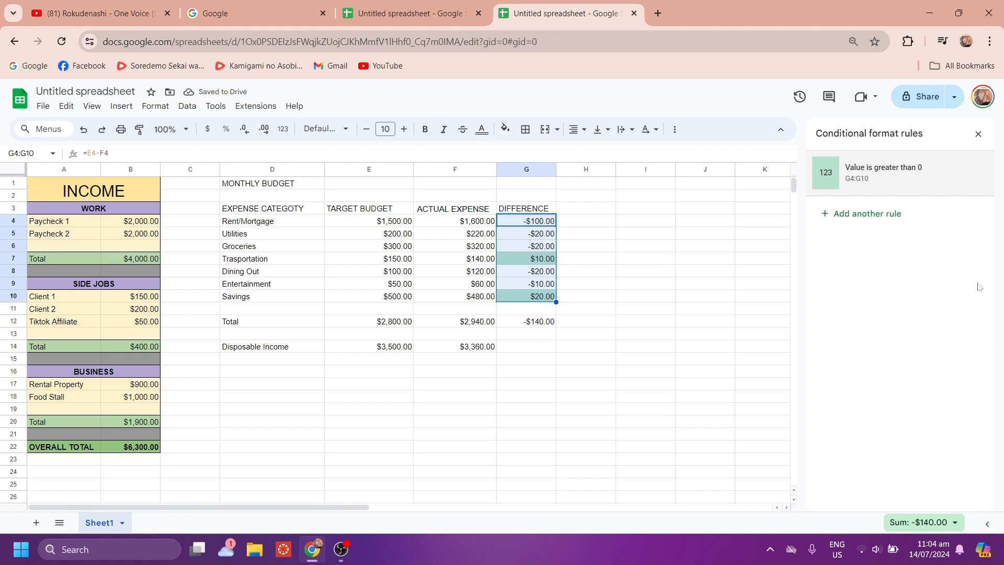
Add a second conditional formatting rule to G4:G10 that fills values less than 0 with orange.
left_click(880, 221)
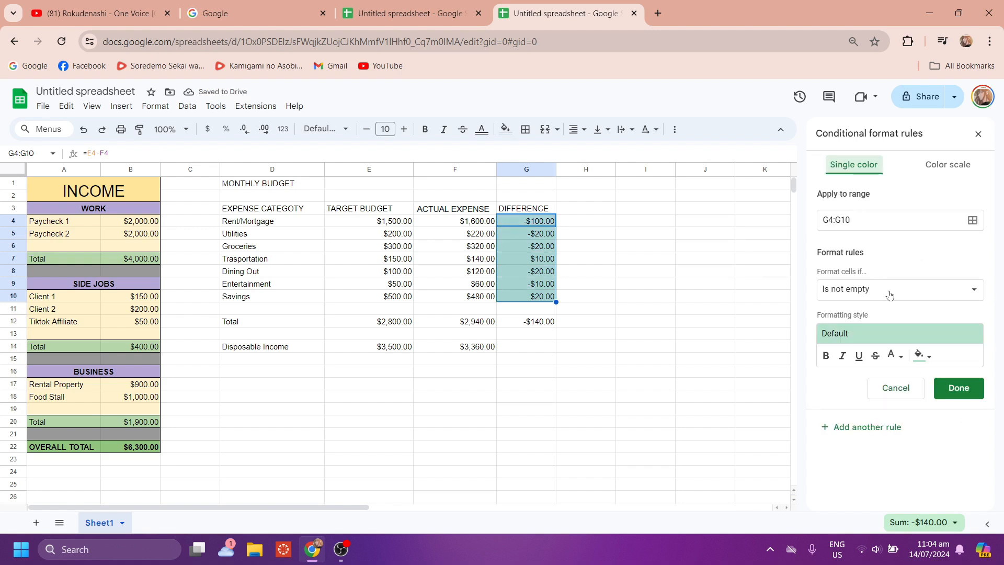
left_click(890, 295)
scroll(893, 515, "down", 1)
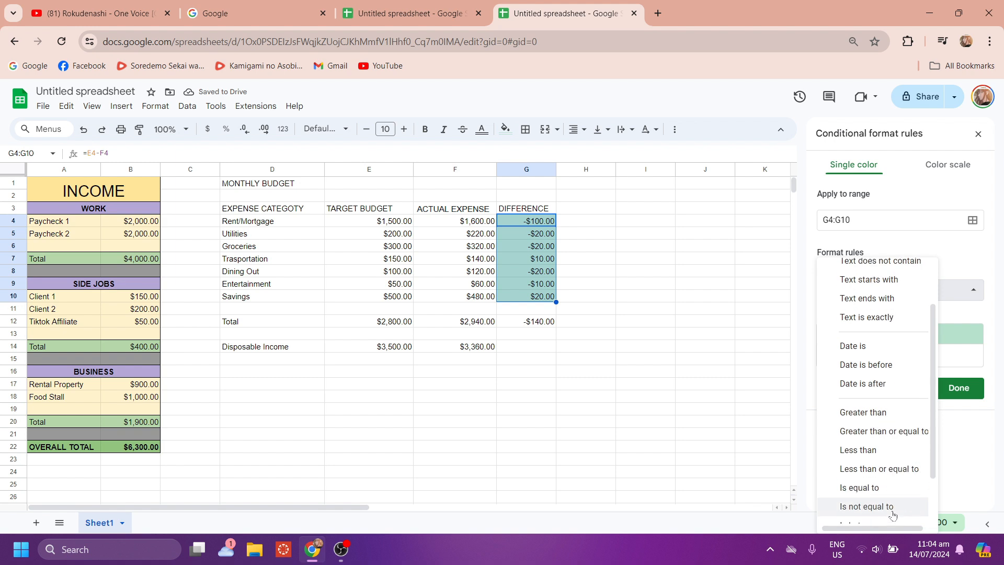
left_click(889, 450)
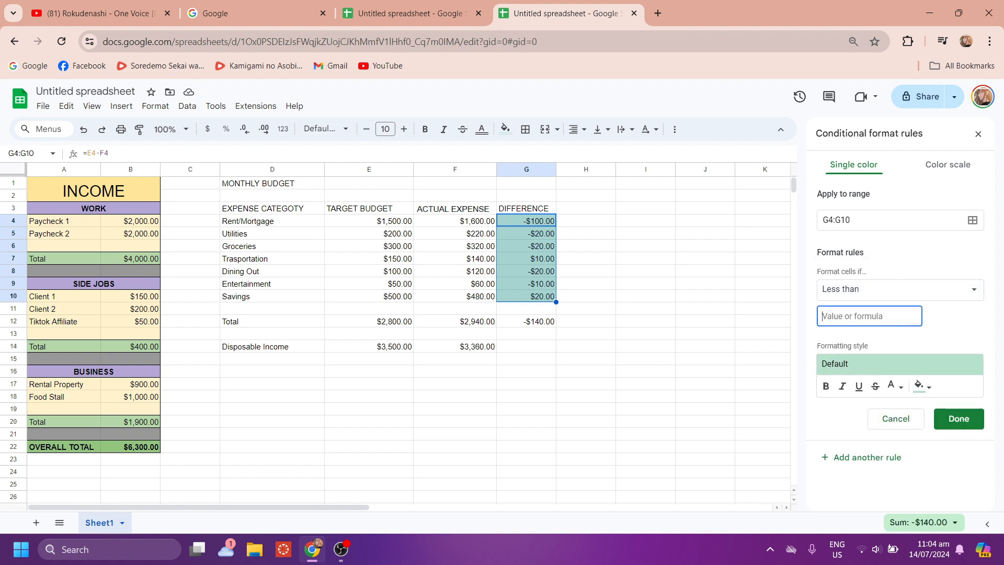
type("0")
left_click(922, 385)
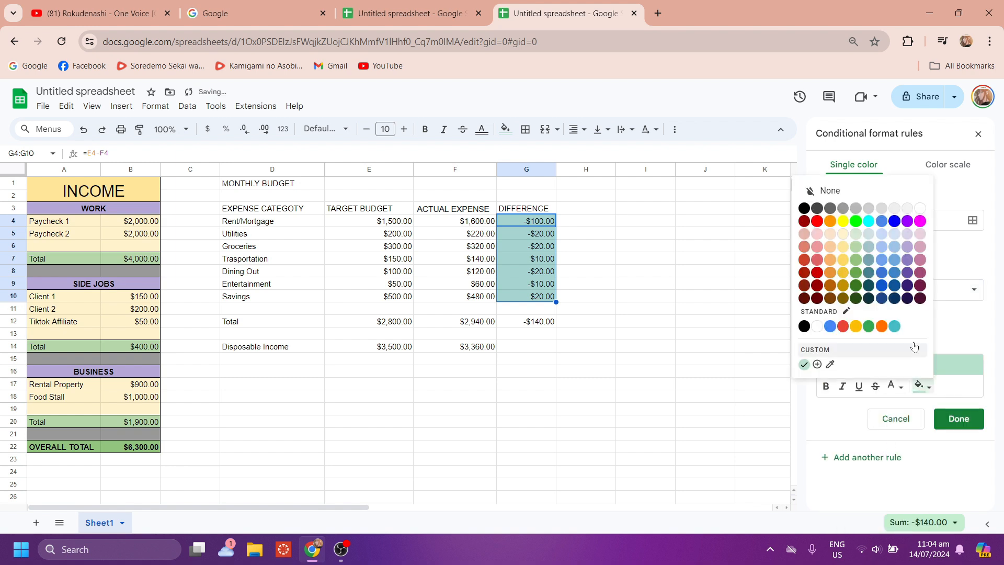
left_click(882, 327)
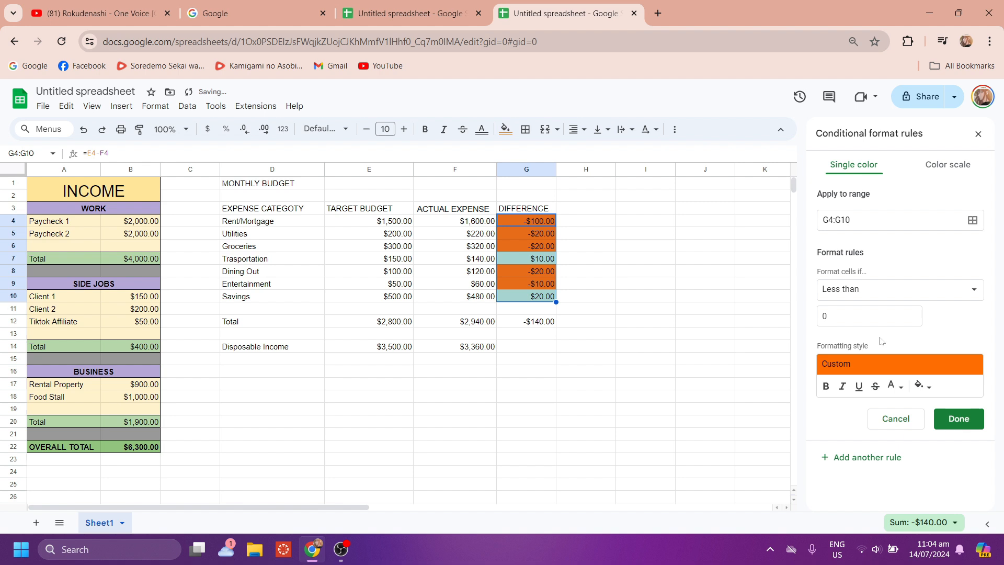
left_click(950, 419)
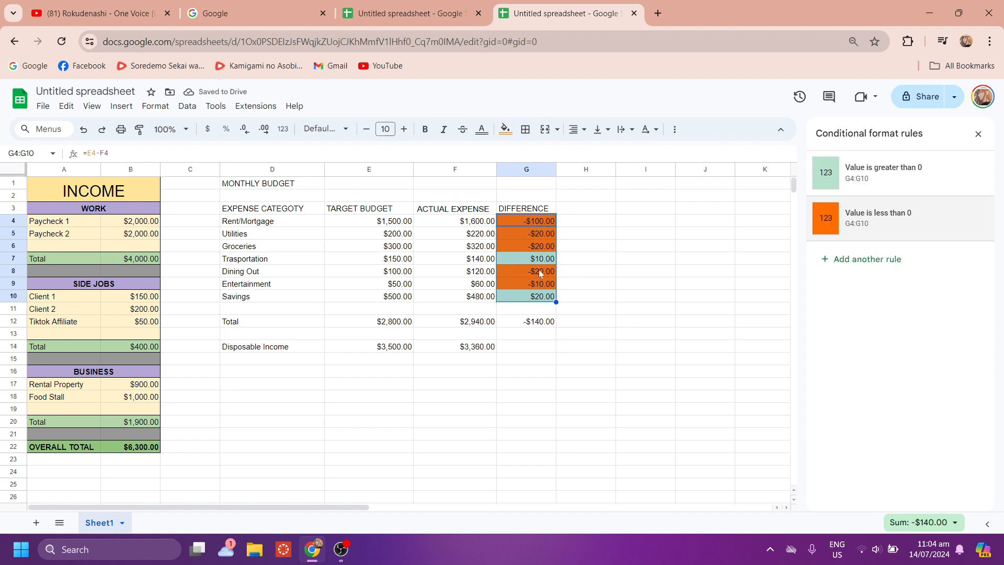
left_click(546, 322)
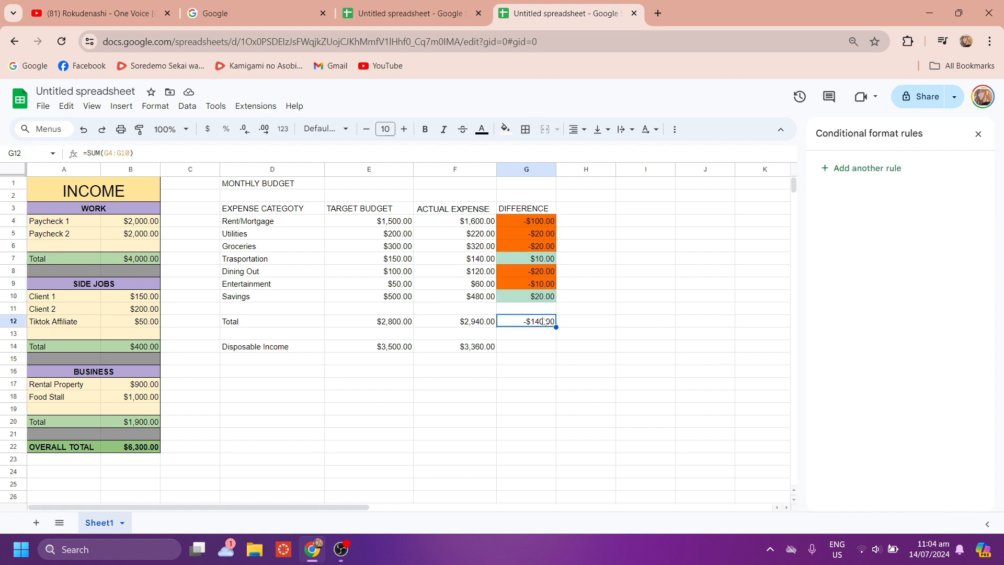
left_click(544, 349)
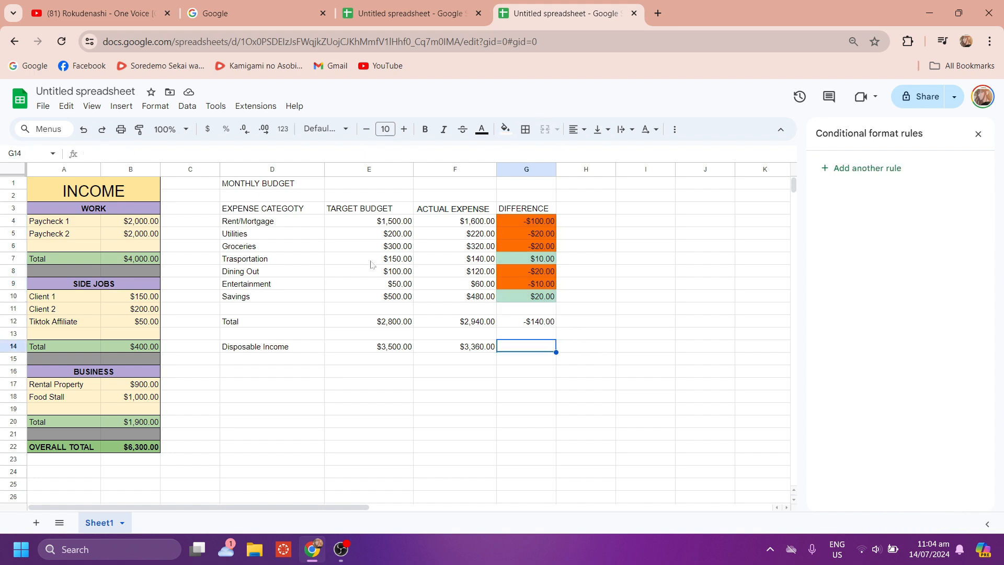
left_click(445, 226)
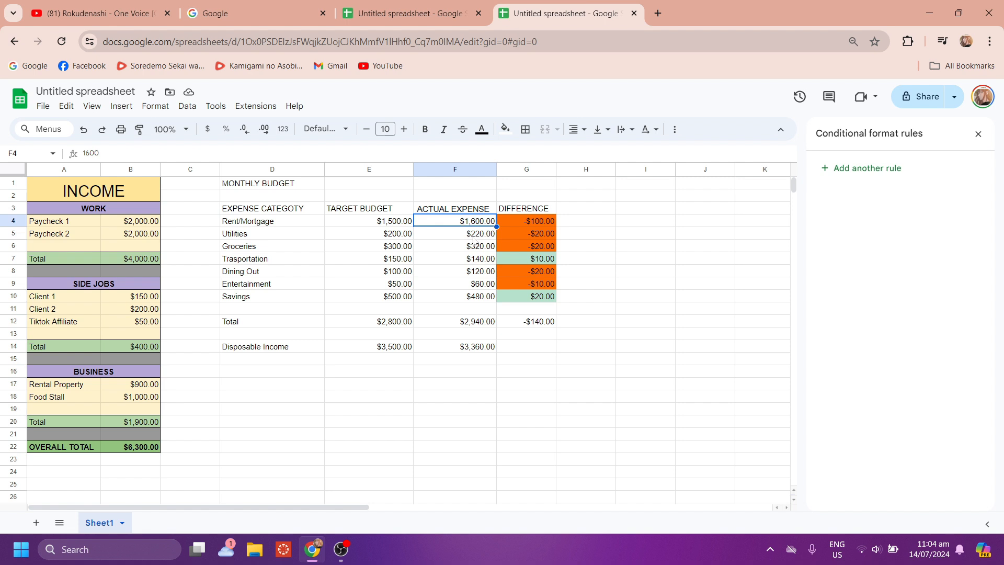
Try the formula =sum(200+20) for the Utilities actual expense in F5, and undo it while keeping the orange rule fill.
left_click(473, 239)
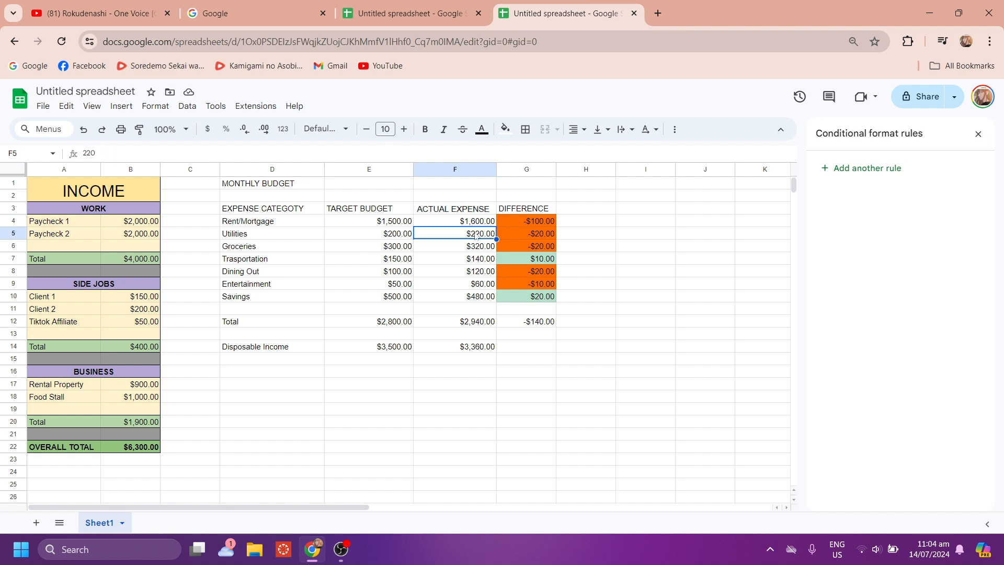
double_click(472, 238)
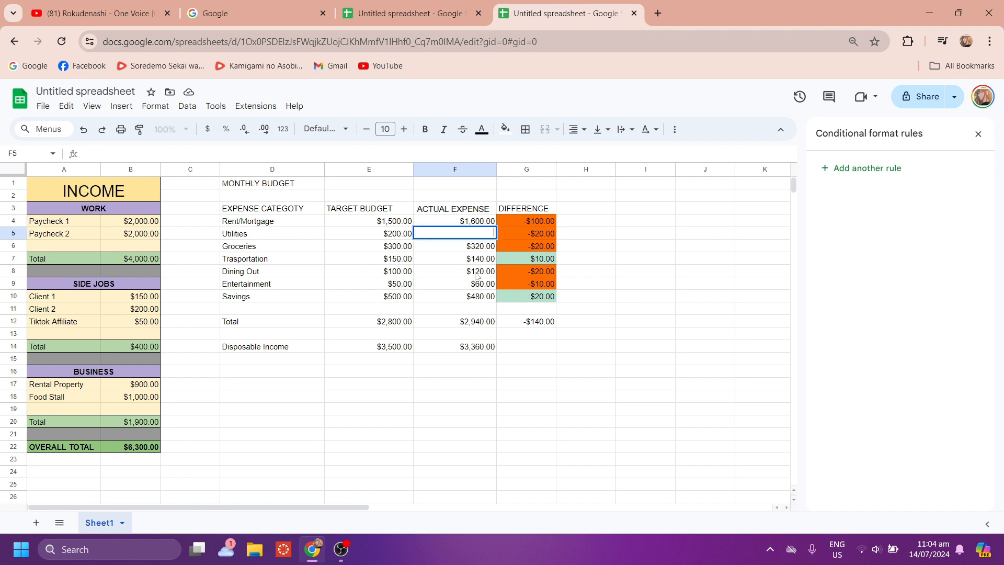
type("=sim")
key("BackSpace")
key("BackSpace")
type("u")
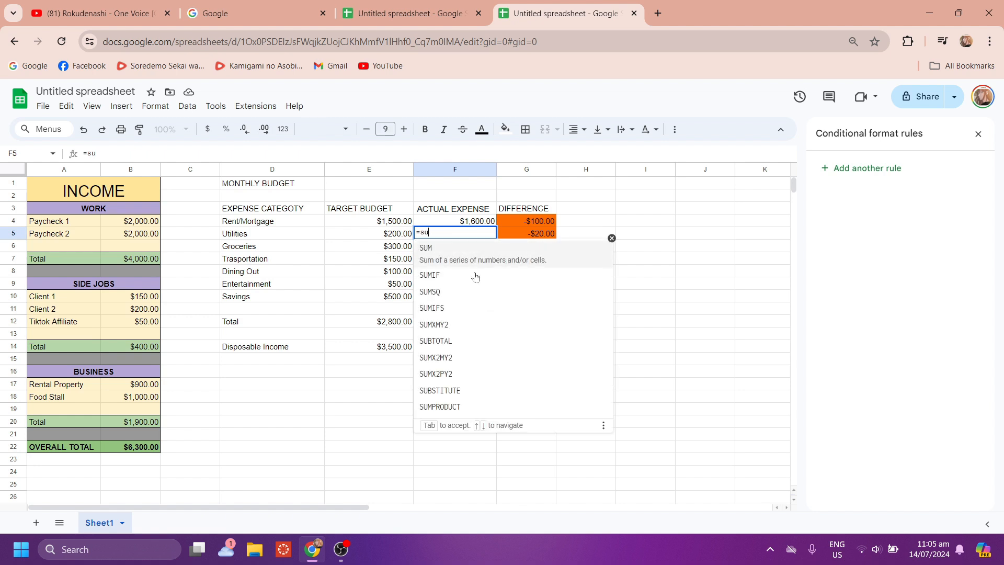
type("m(")
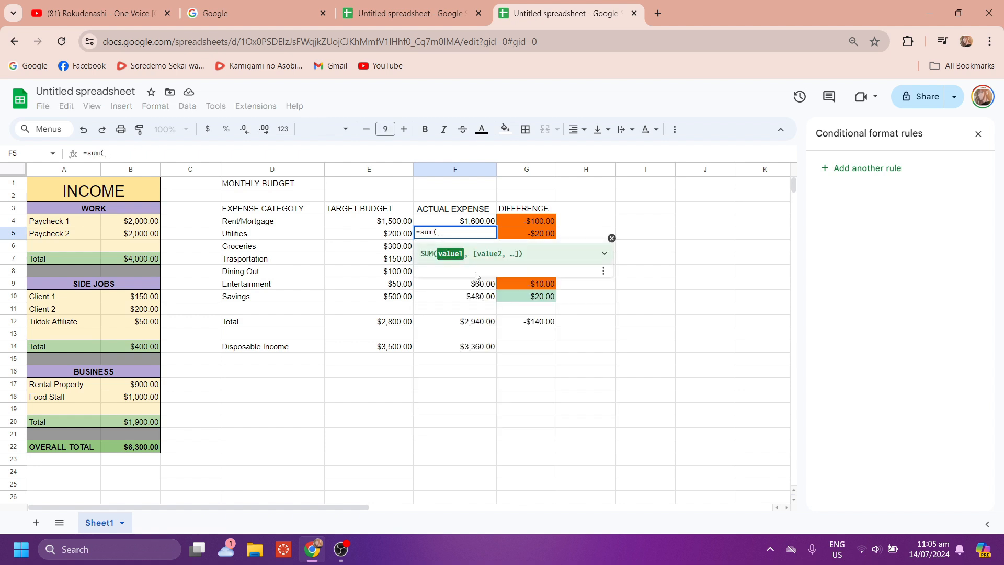
type("2")
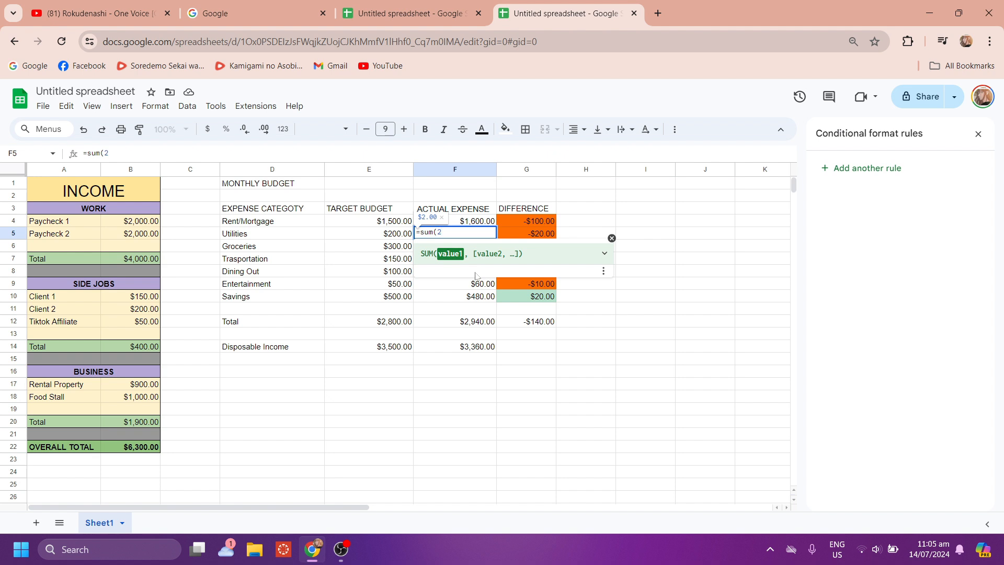
type("00+")
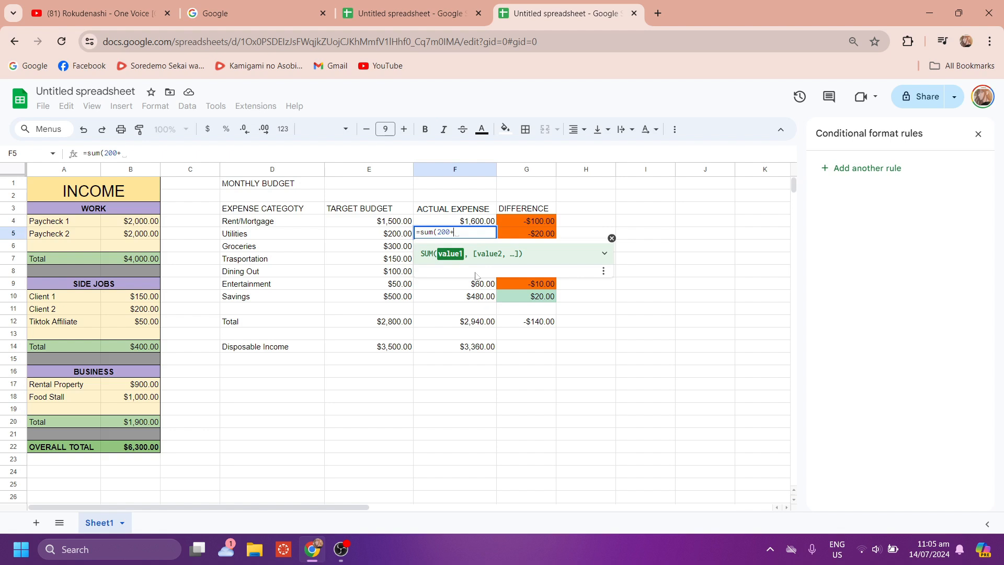
type("20")
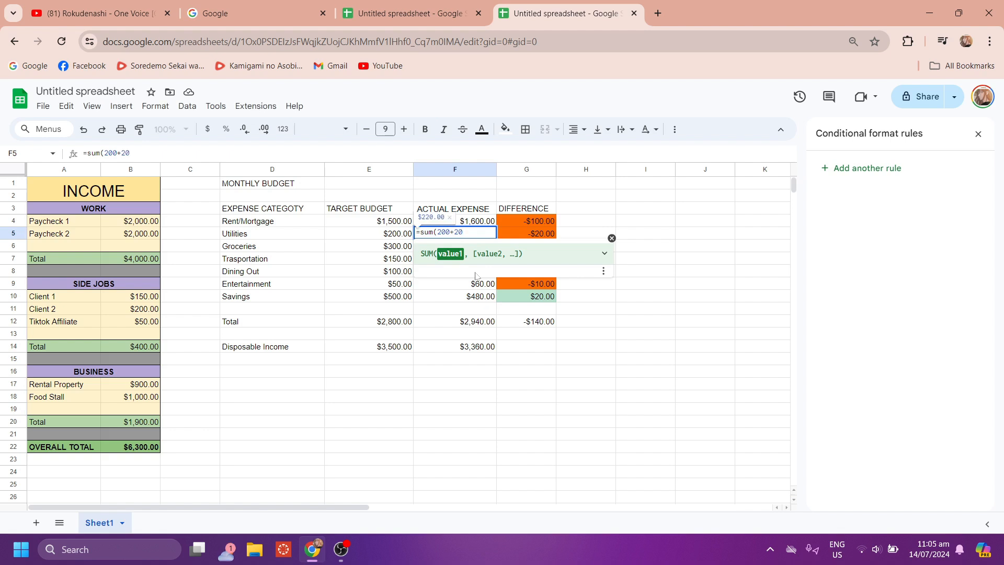
key("Return")
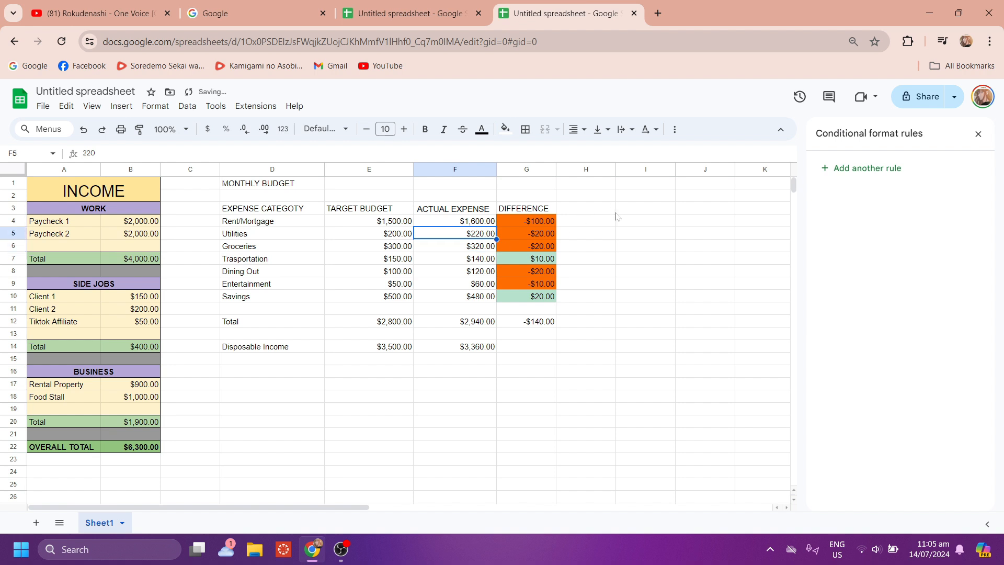
key("ctrl+z")
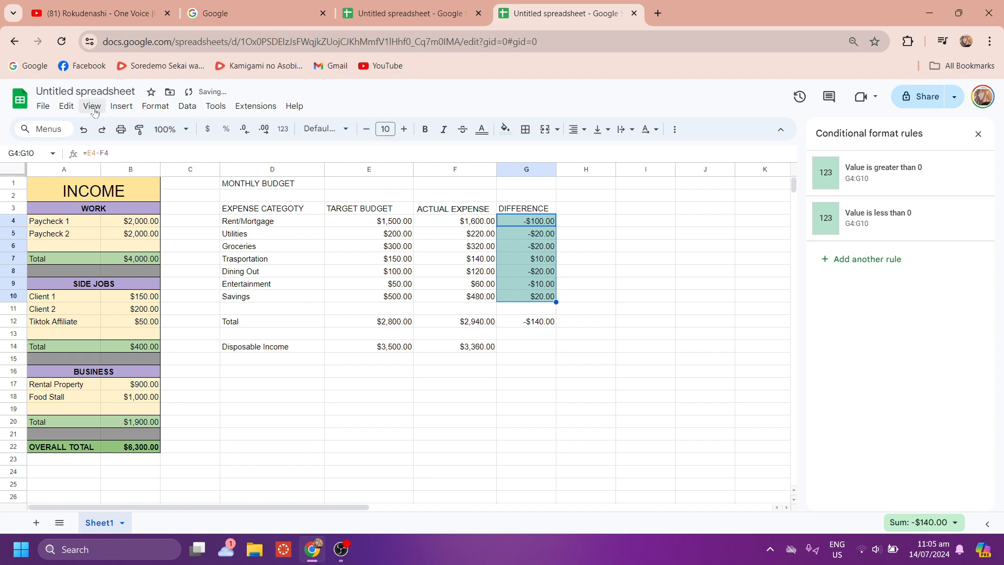
left_click(102, 132)
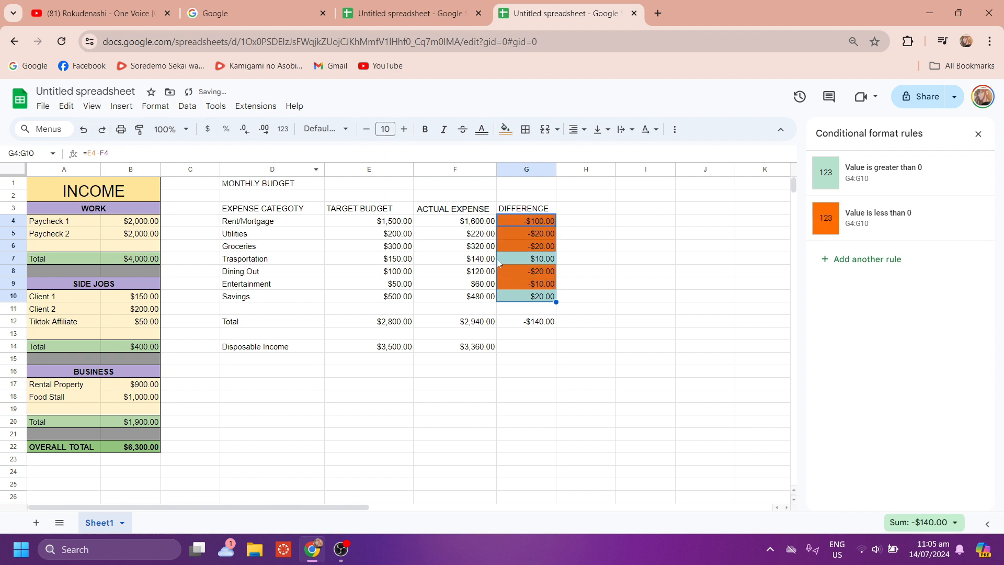
Replace the Utilities actual expense in F5 with the formula =sum(200+20).
left_click(482, 239)
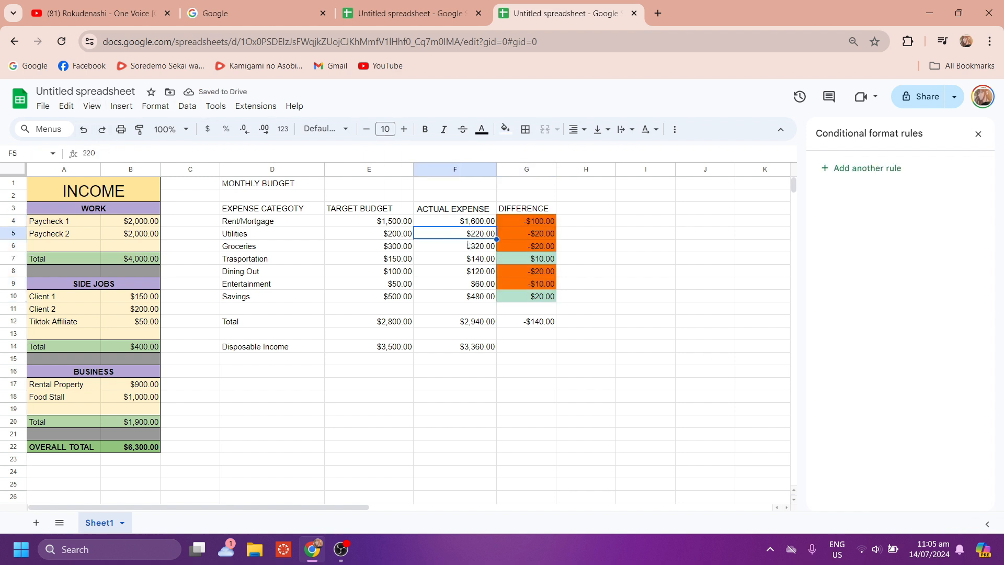
double_click(477, 237)
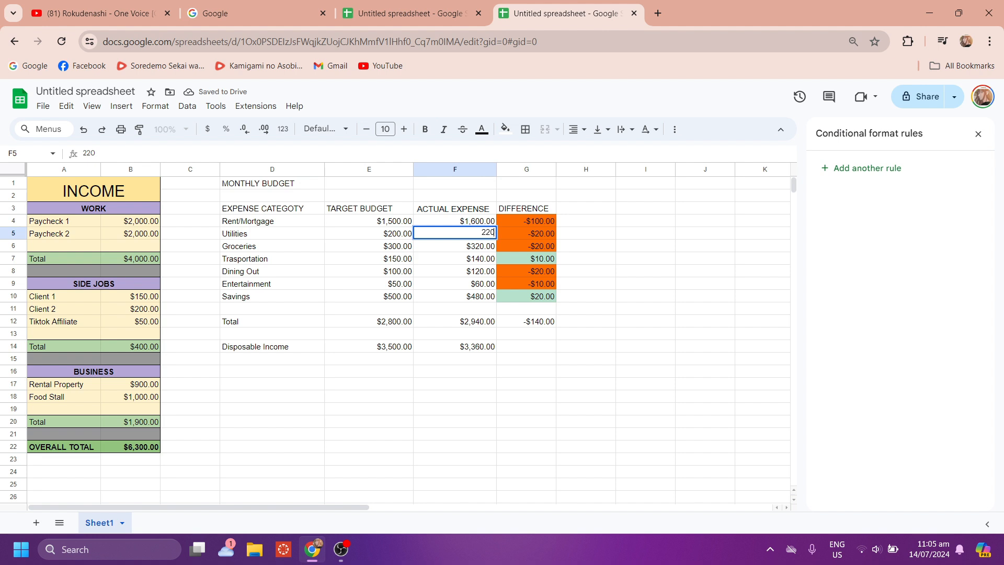
key("BackSpace")
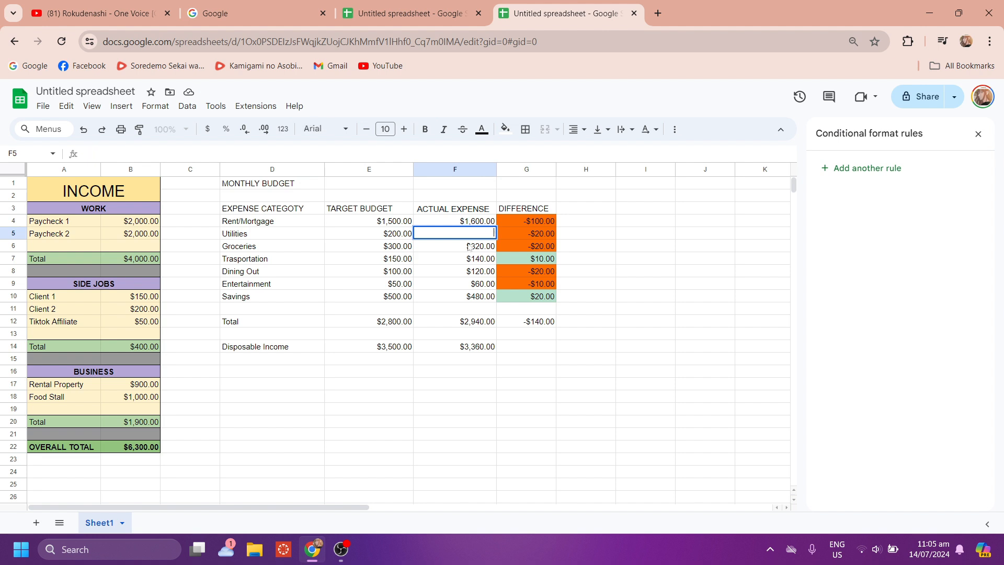
type("=sum")
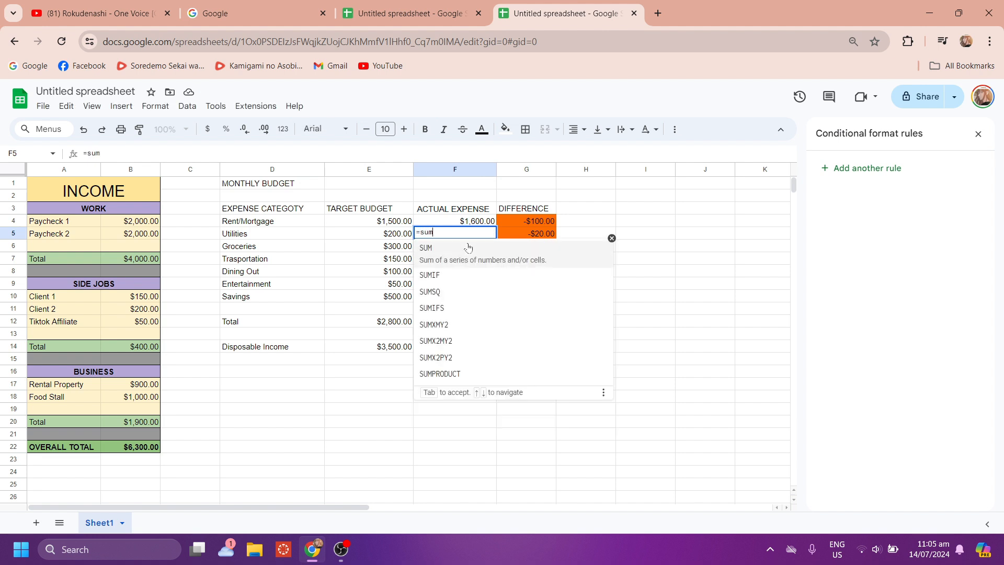
type("(")
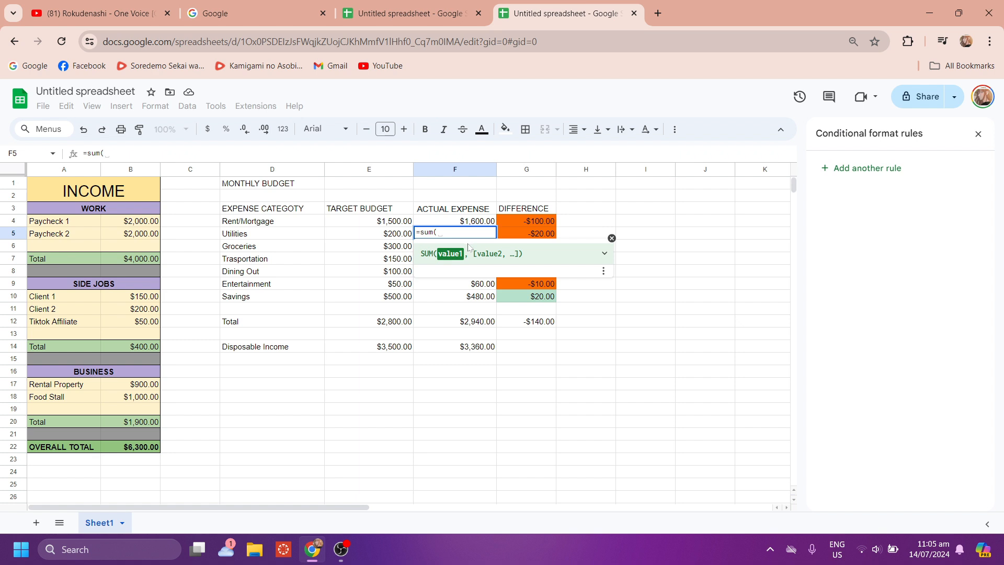
type("200")
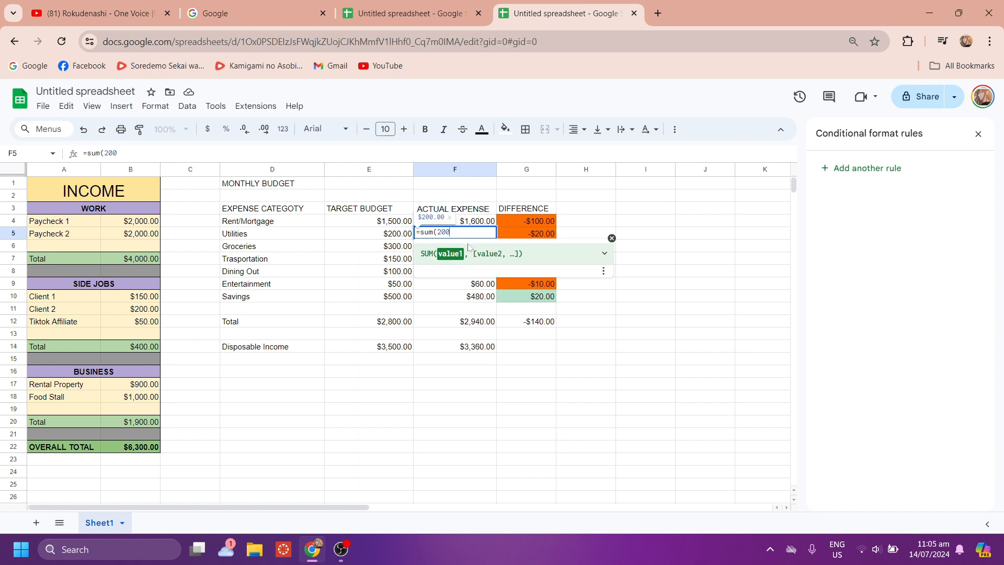
type("+20)")
key("Return")
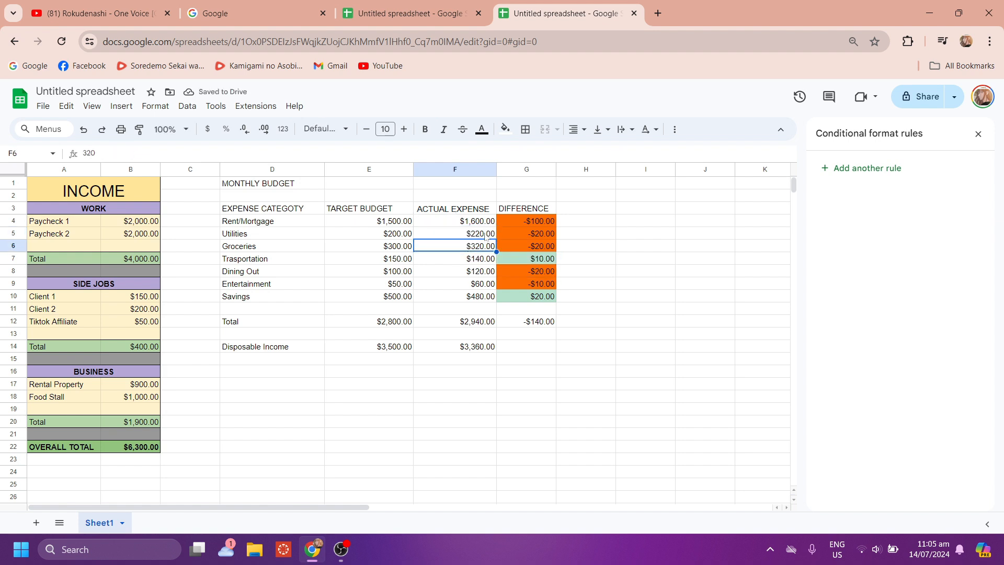
left_click(491, 238)
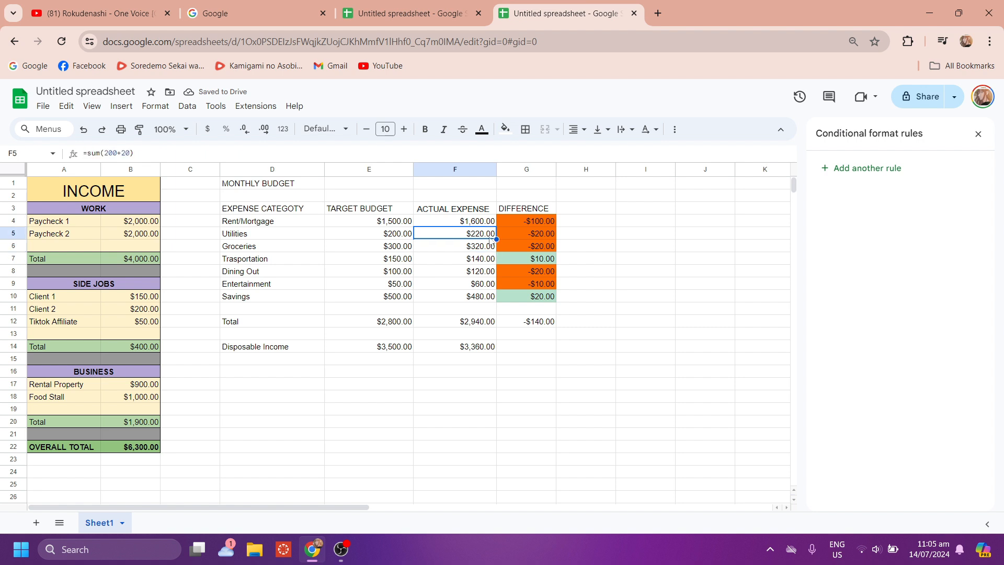
left_click(524, 325)
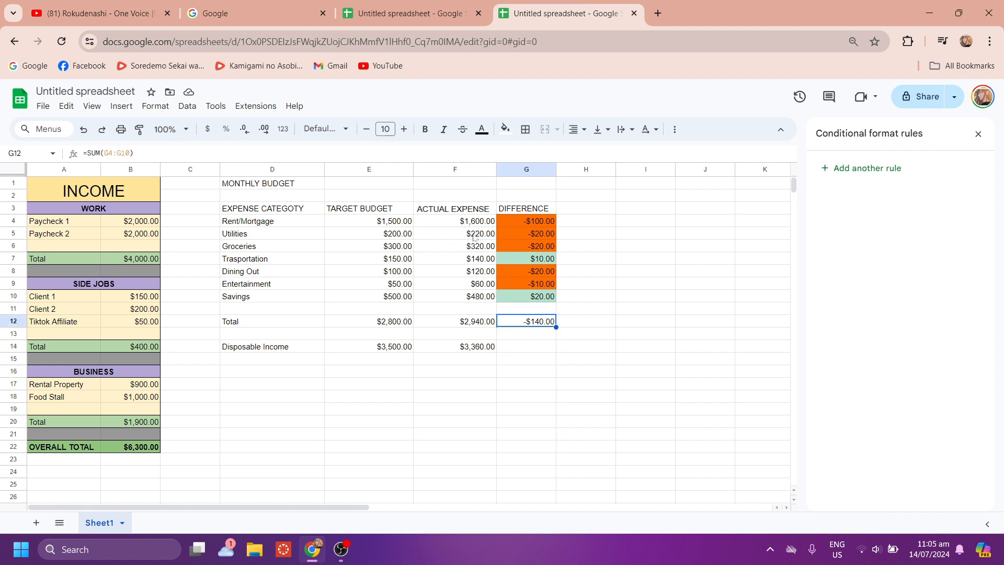
left_click(545, 352)
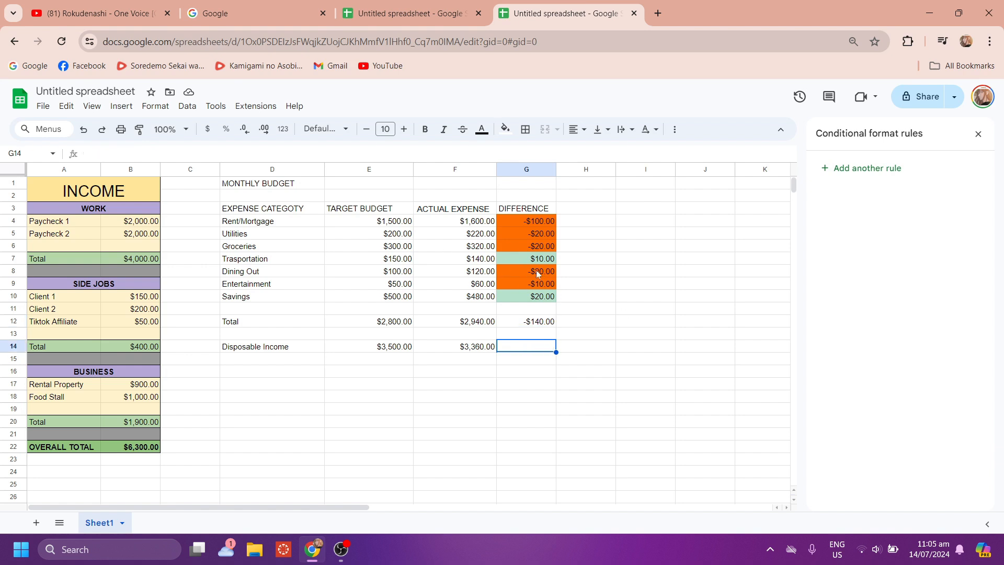
Merge D1:G2 into one cell and center the MONTHLY BUDGET title horizontally.
left_click_drag(238, 187, 526, 197)
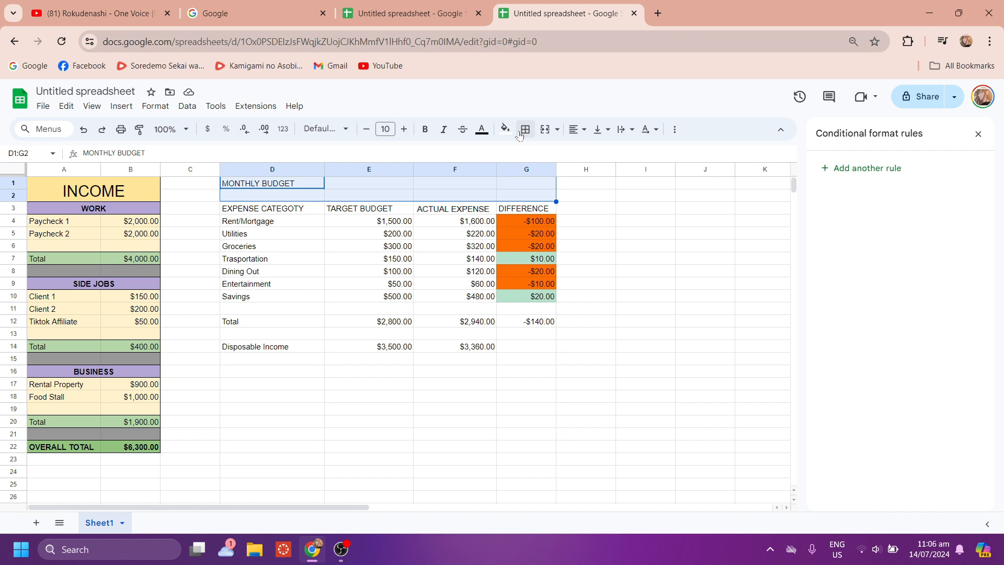
left_click(545, 129)
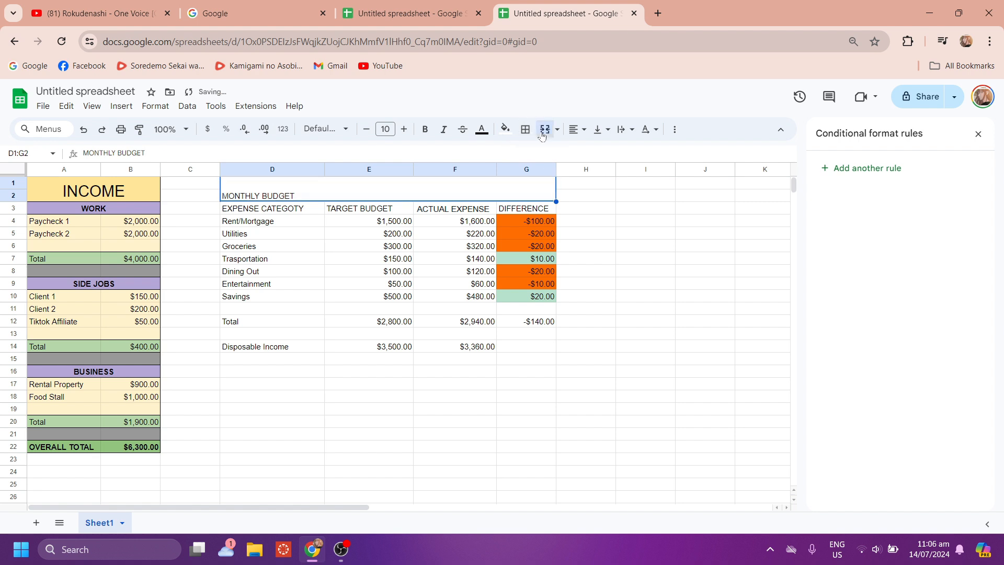
left_click(577, 129)
left_click(594, 152)
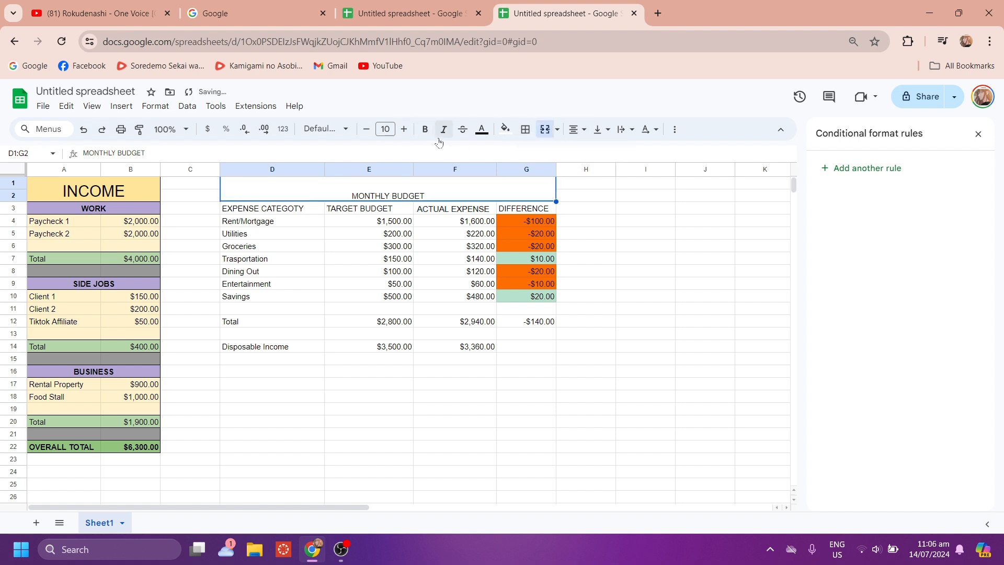
Increase the font size of the MONTHLY BUDGET title to 20.
left_click(403, 129)
left_click(403, 129)
left_click(404, 130)
left_click(403, 129)
left_click(403, 130)
left_click(403, 129)
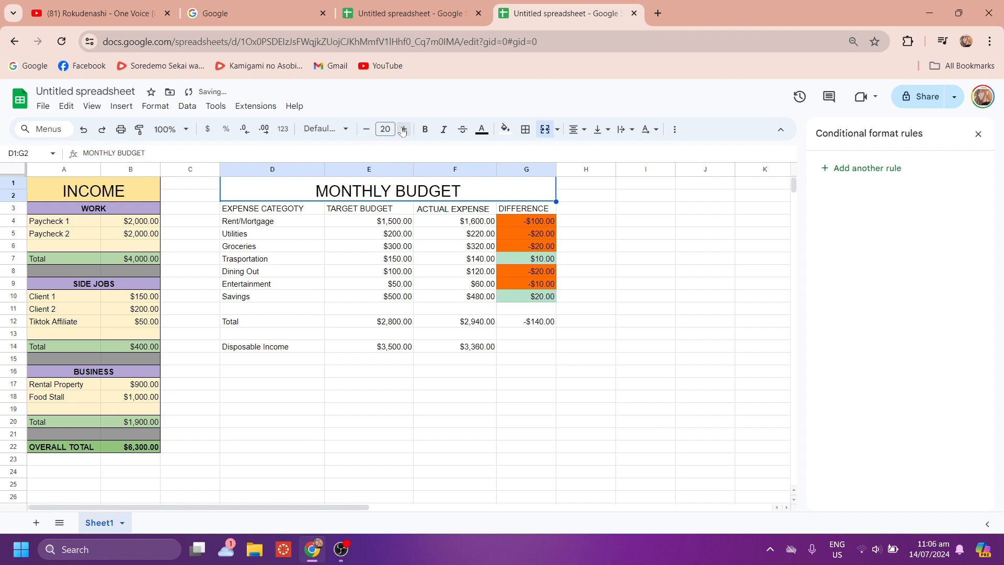
Center the EXPENSE CATEGOTY, TARGET BUDGET, ACTUAL EXPENSE and DIFFERENCE headings horizontally in D3:G3.
left_click(265, 209)
left_click(577, 129)
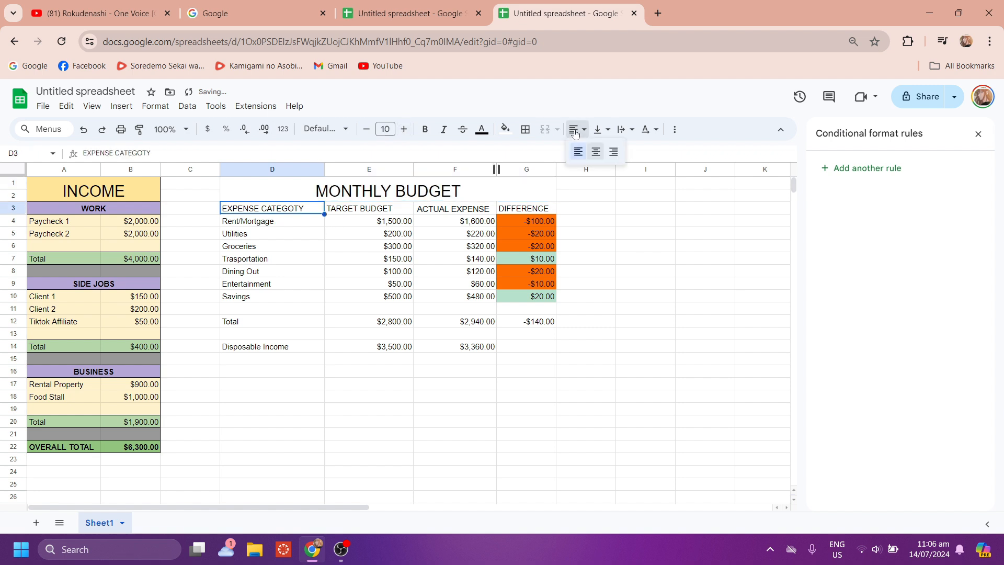
left_click(595, 152)
key("Right")
left_click(577, 129)
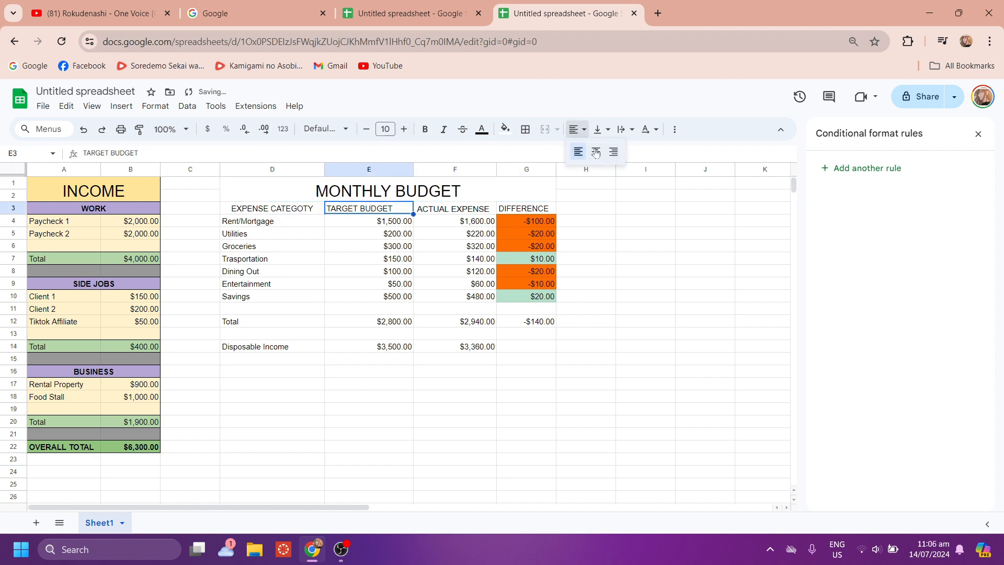
left_click(594, 152)
left_click(474, 212)
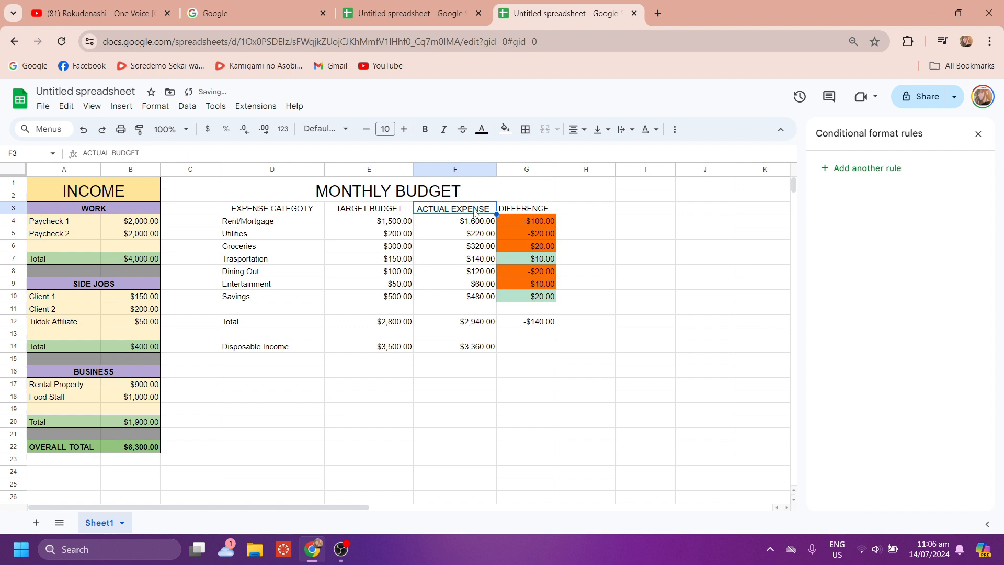
left_click(576, 129)
left_click(594, 152)
left_click(538, 214)
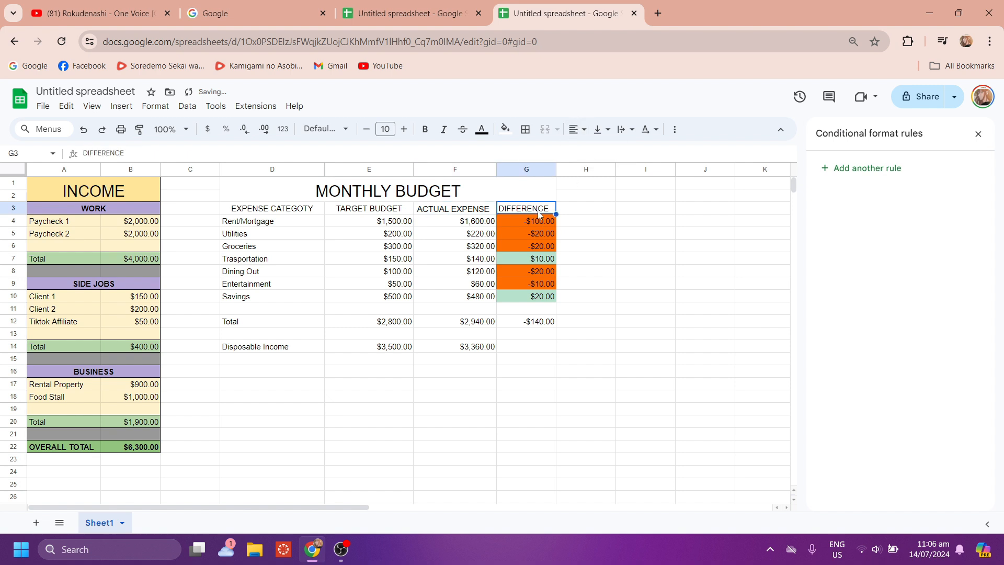
left_click(577, 129)
left_click(595, 152)
Make the four monthly budget column headings in D3:G3 bold.
left_click(296, 225)
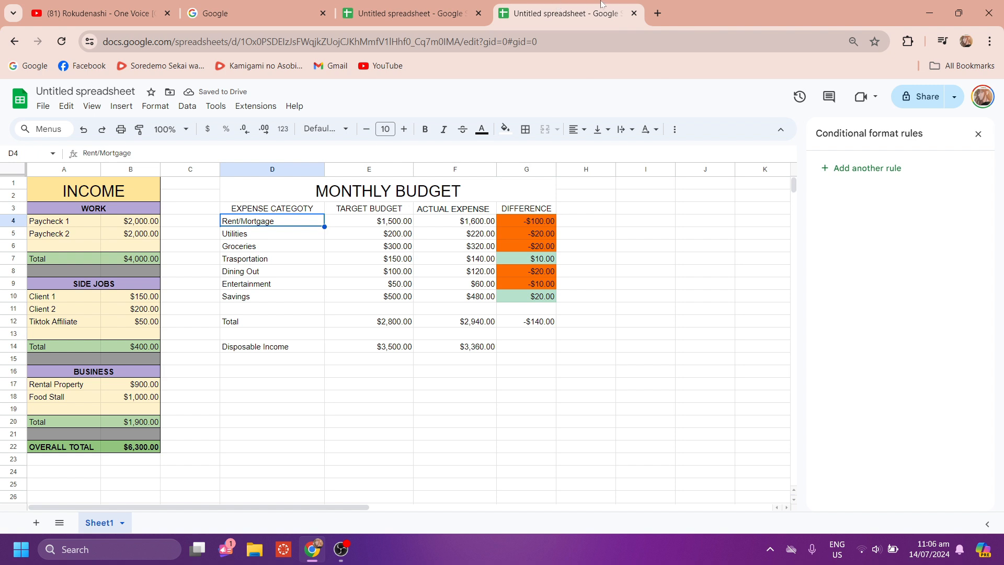
left_click(273, 327)
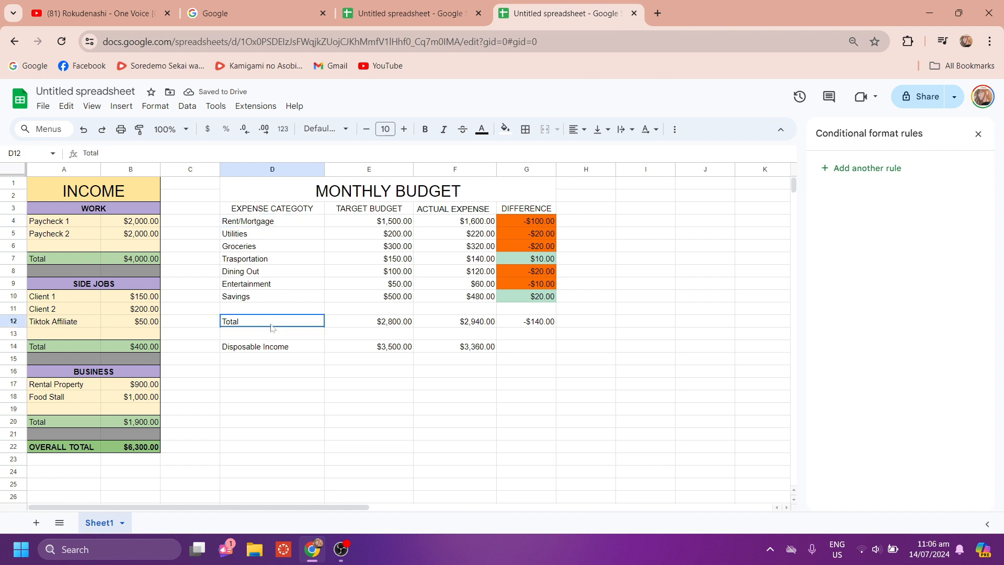
left_click(283, 228)
left_click(296, 212)
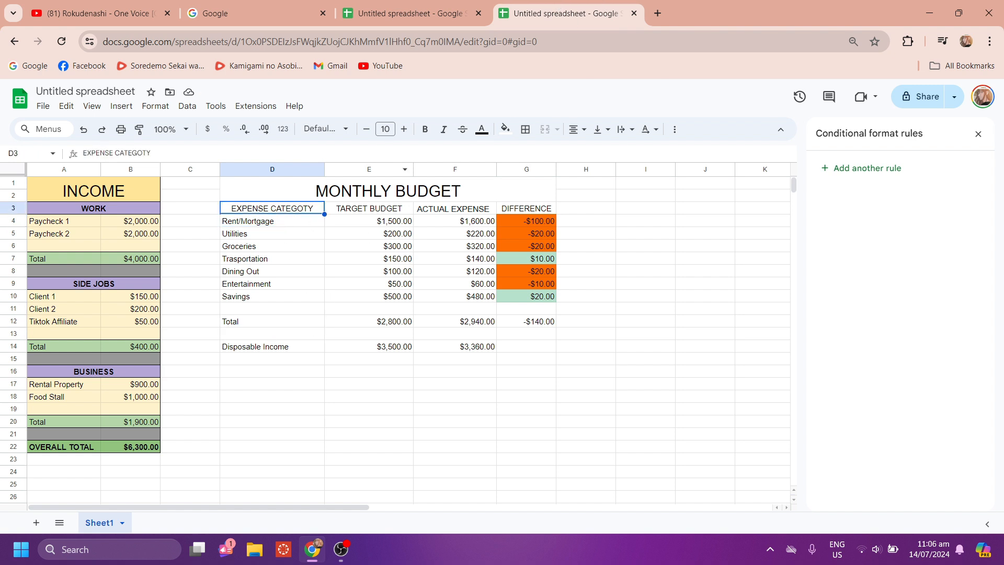
left_click(426, 133)
left_click(369, 208)
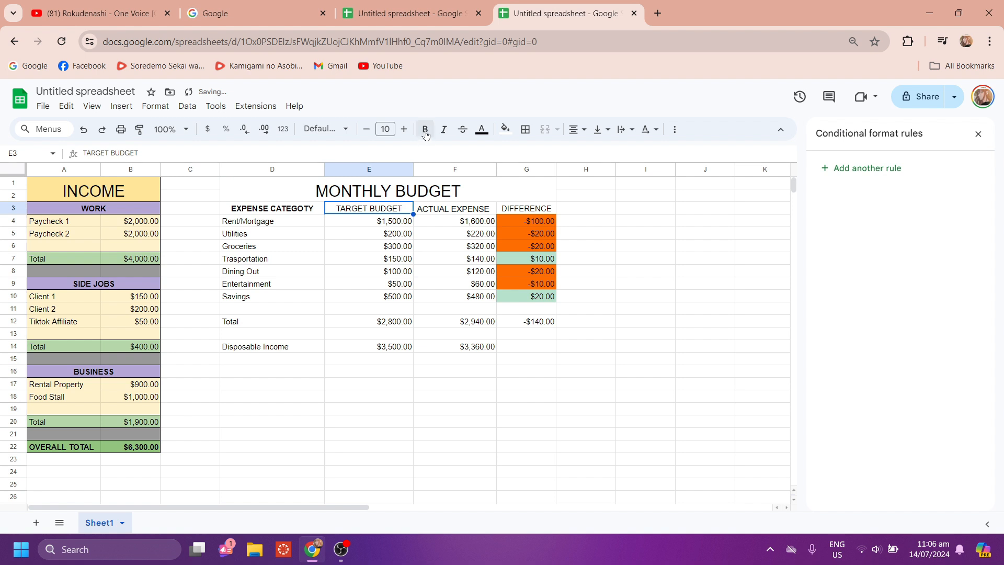
left_click(425, 130)
left_click(470, 210)
left_click(425, 130)
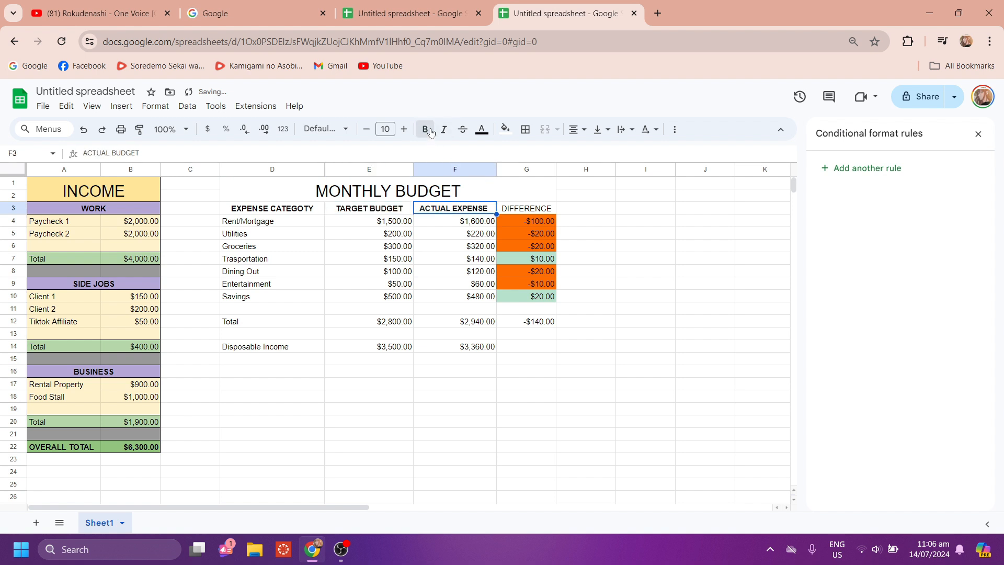
left_click(508, 209)
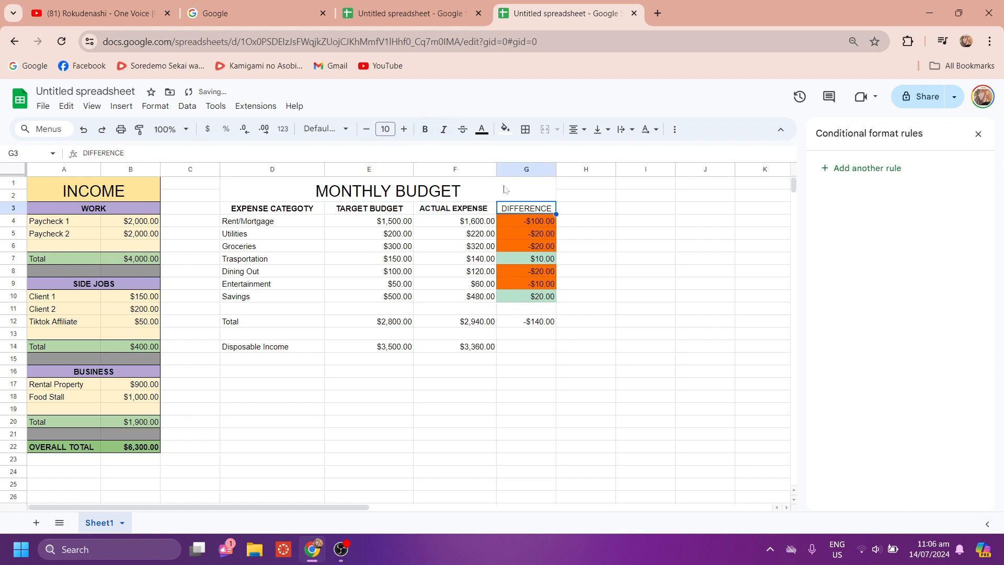
left_click(426, 130)
Add an outer border around the whole monthly budget table D1:G14 and another around its title in D1:G2.
left_click_drag(252, 193, 552, 348)
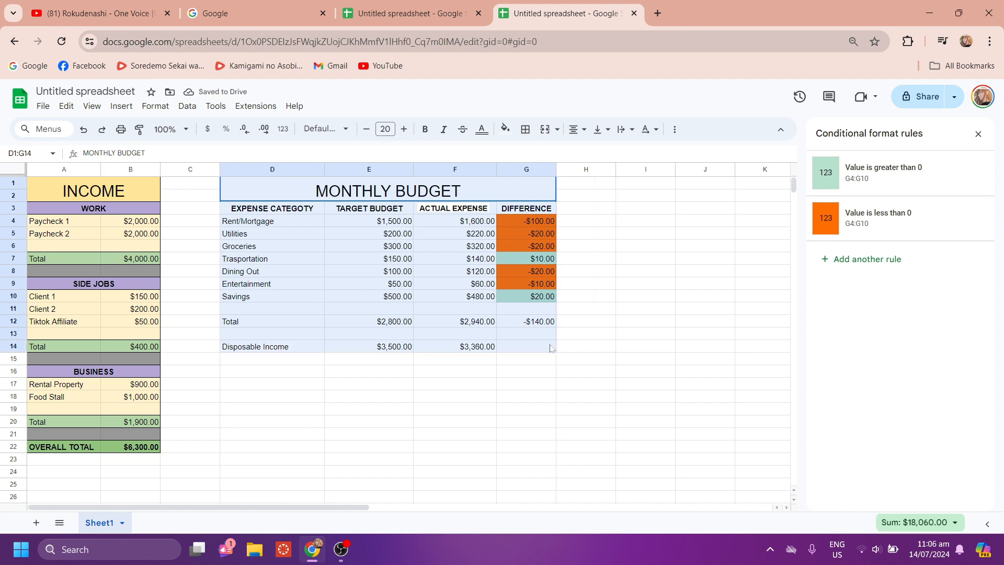
left_click(525, 129)
left_click(609, 155)
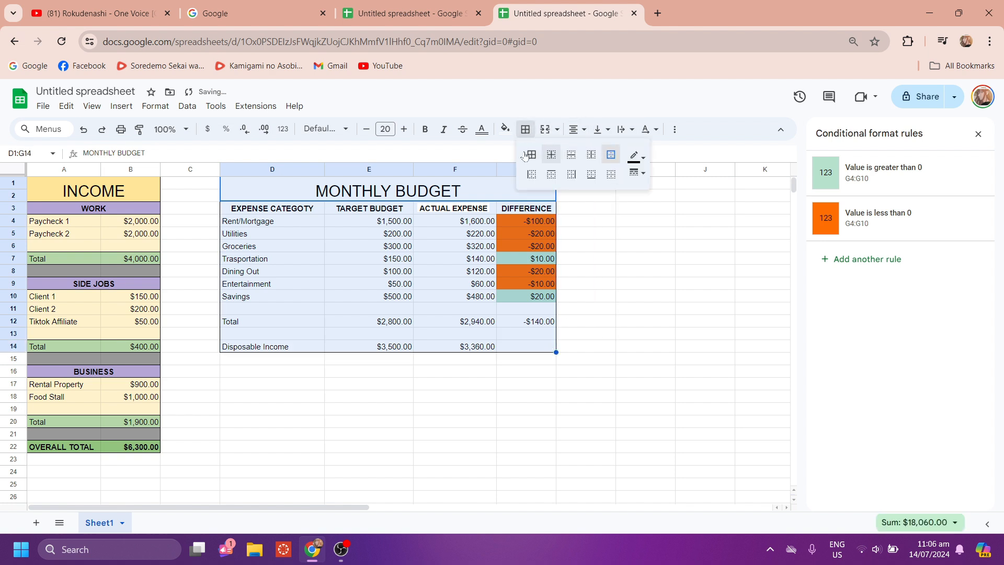
left_click(306, 195)
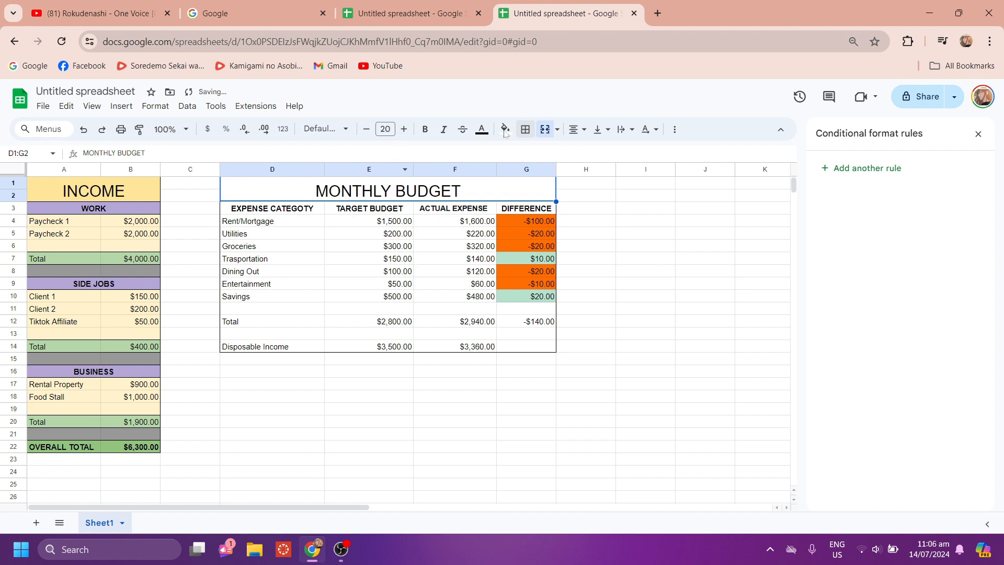
left_click(526, 129)
left_click(596, 156)
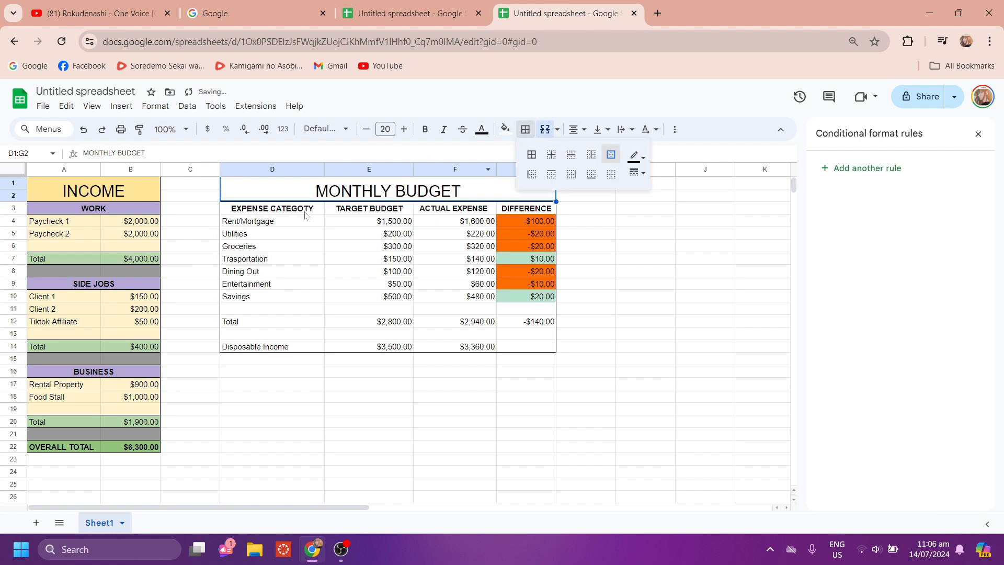
Add an outer border around the column heading row D3:G3.
left_click(310, 212)
left_click_drag(328, 211, 532, 211)
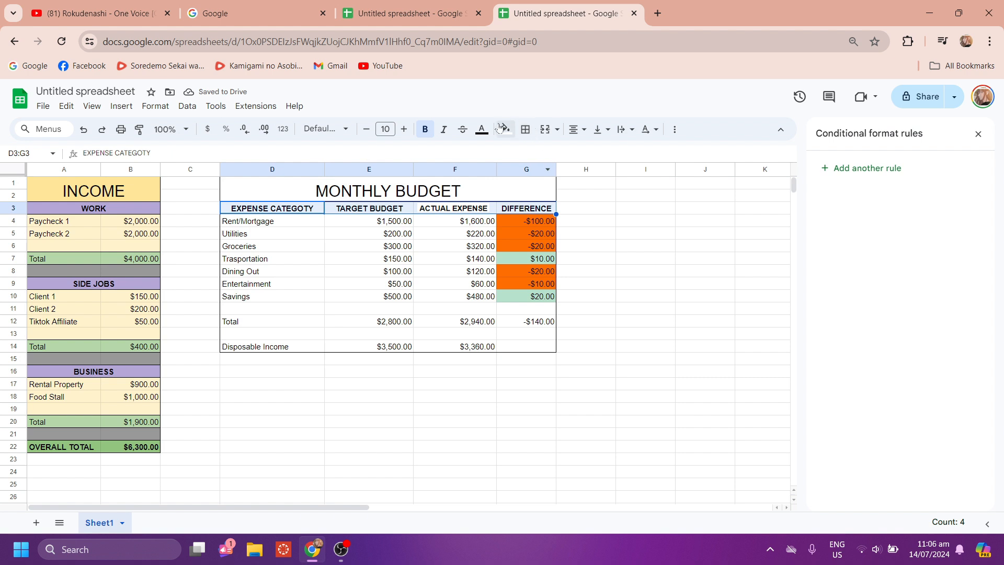
left_click(526, 129)
left_click(612, 155)
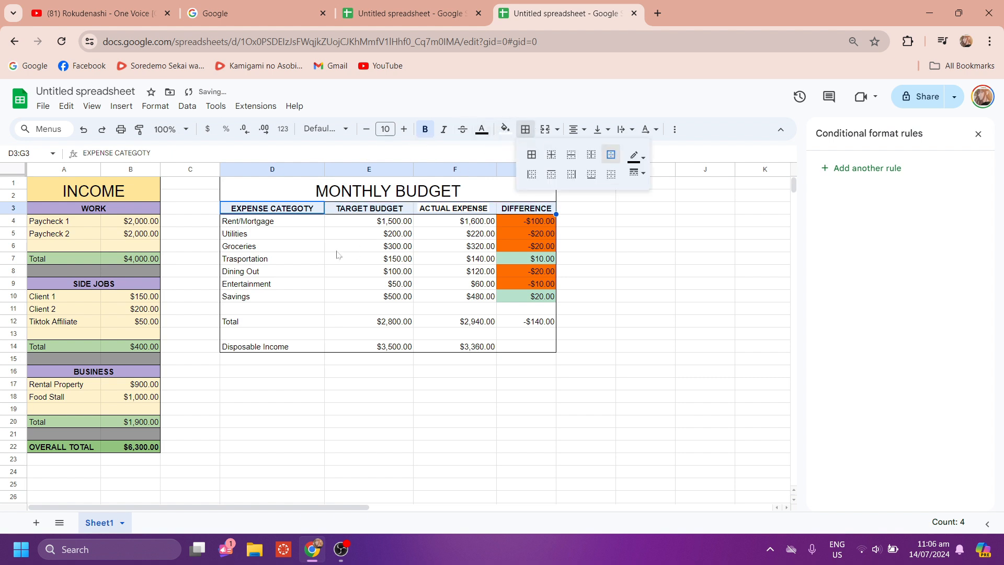
left_click(325, 236)
left_click(299, 225)
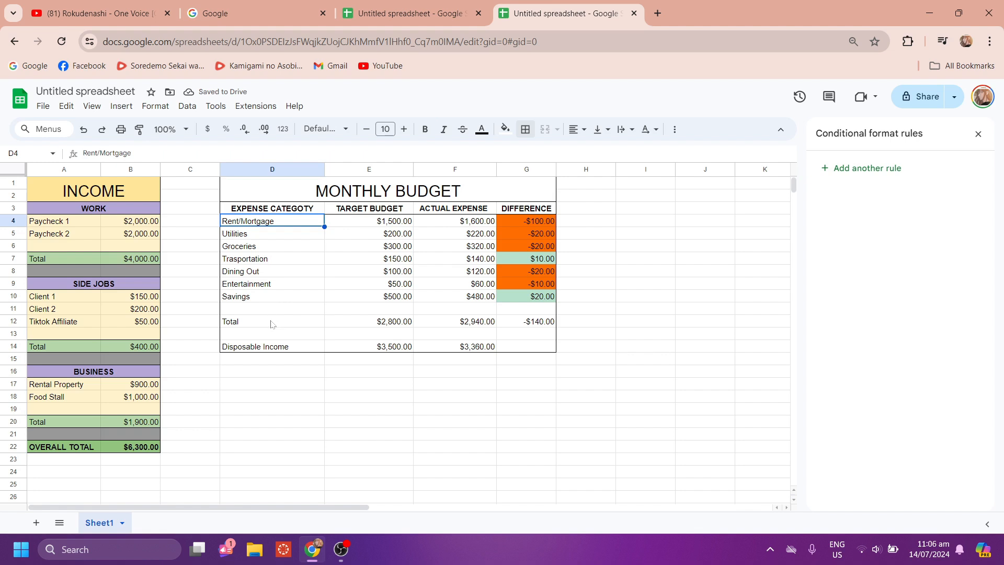
Add outer borders around the Total row D12:G12 and the Disposable Income cells D14:F14.
left_click_drag(271, 324, 527, 325)
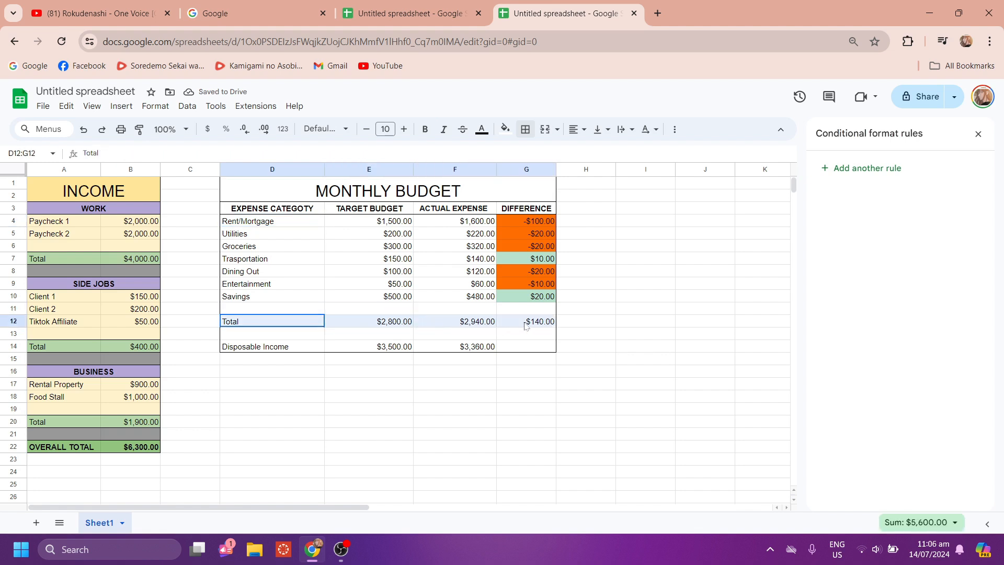
left_click(526, 129)
left_click(610, 156)
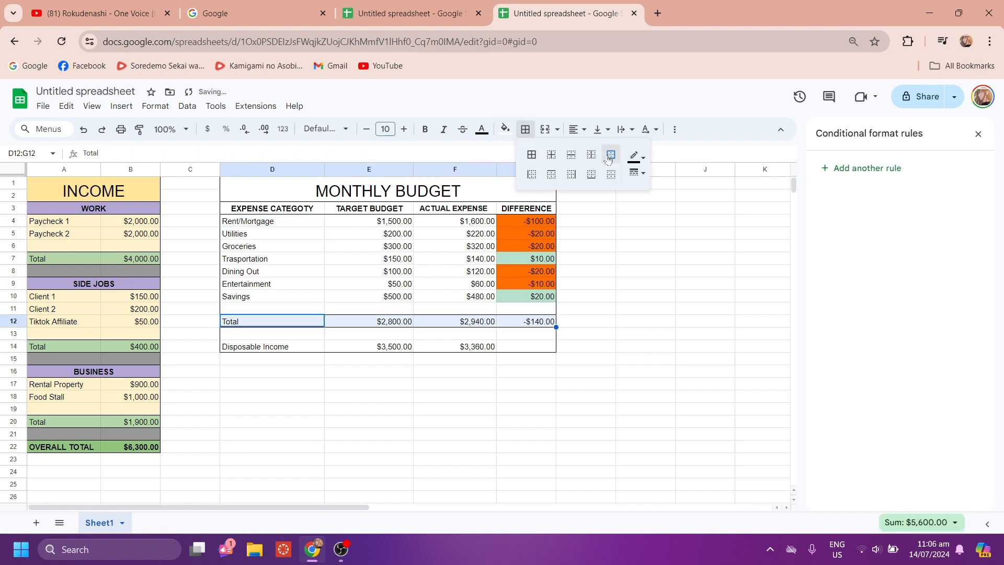
left_click_drag(311, 349, 445, 353)
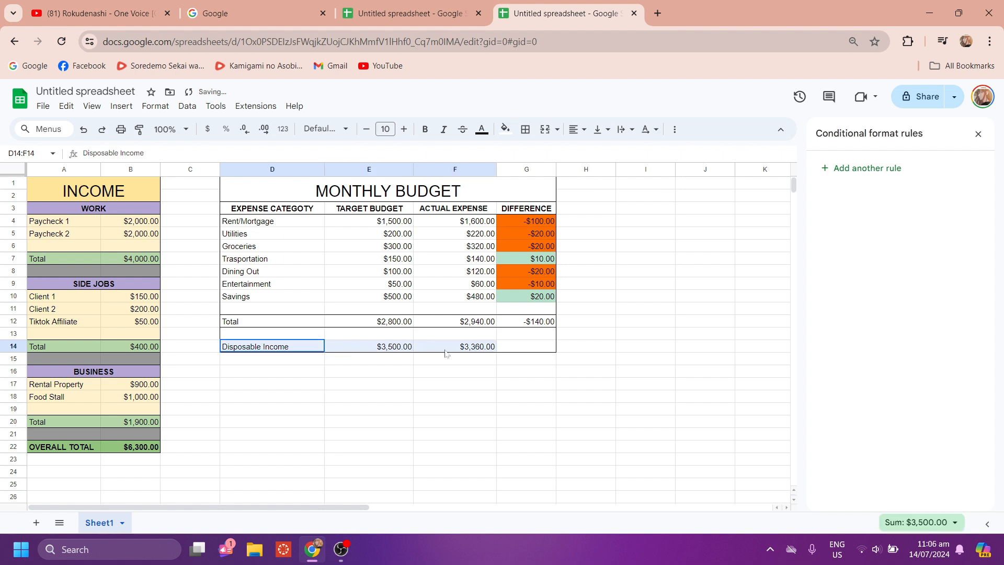
left_click(526, 130)
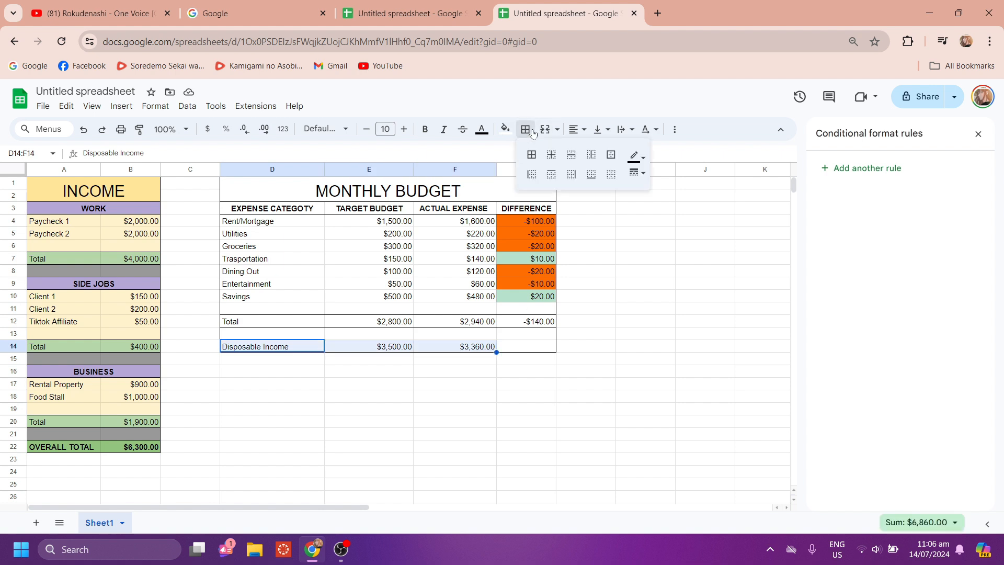
left_click(611, 154)
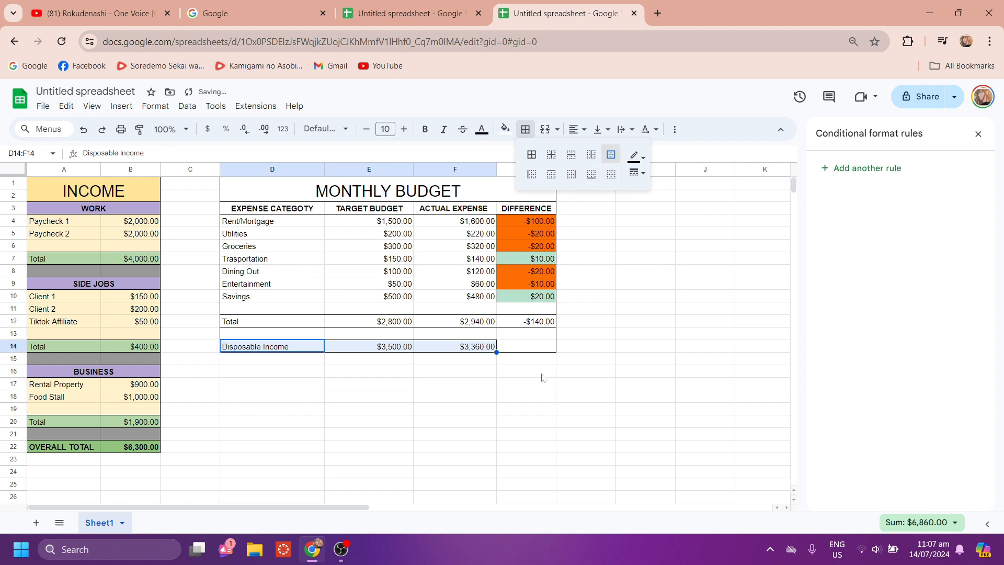
left_click(541, 401)
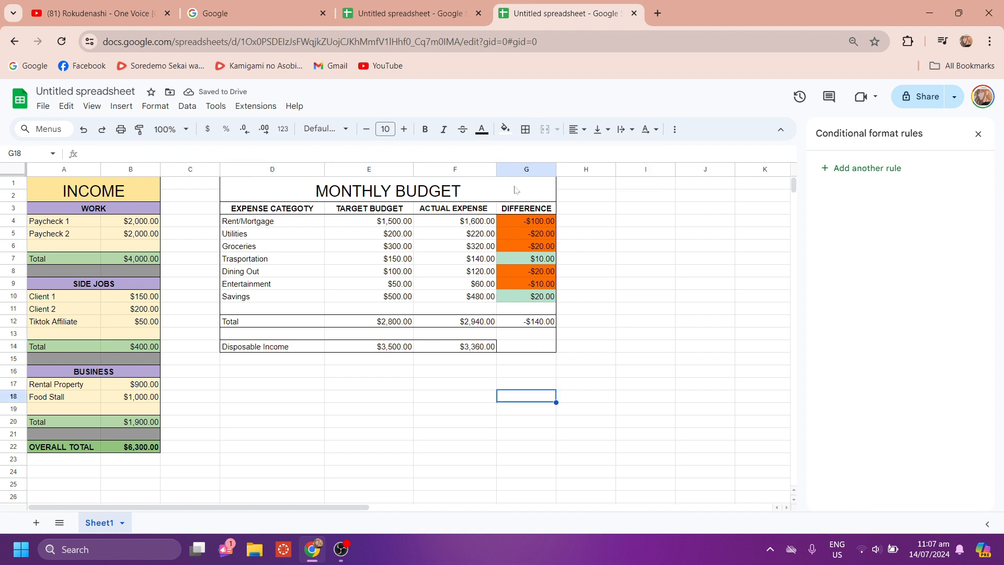
Fill the merged MONTHLY BUDGET title cell with the same light yellow as the INCOME title.
left_click(547, 199)
left_click(505, 129)
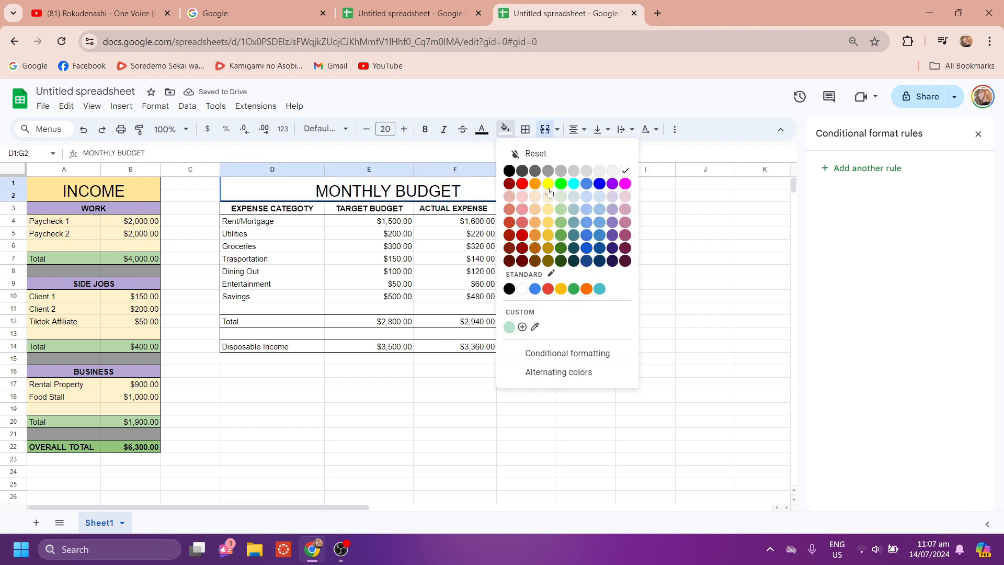
left_click(548, 197)
Fill the expense rows D4:F11 and the empty cell G11 with the pale yellow used for the income entries.
left_click(341, 234)
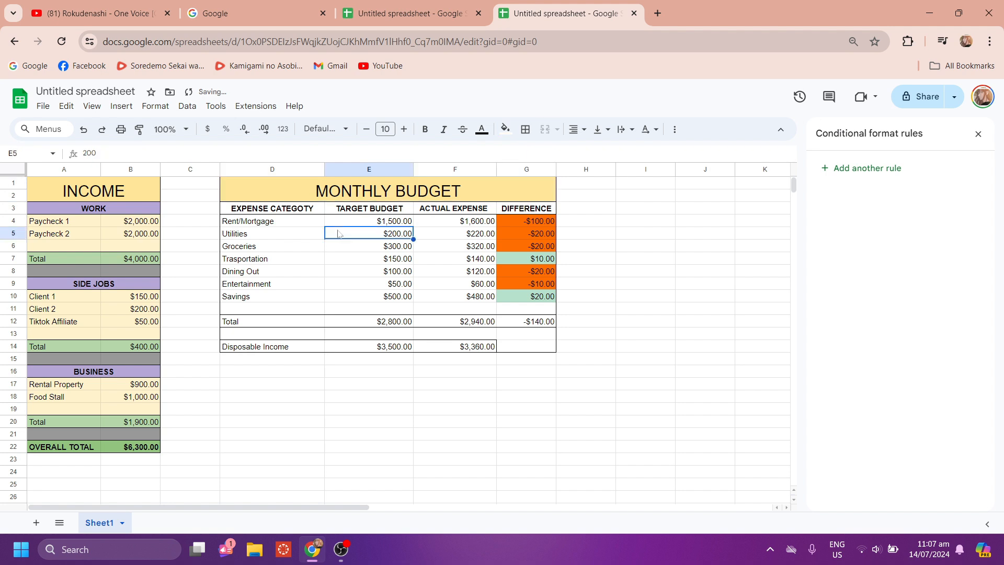
left_click_drag(304, 224, 492, 309)
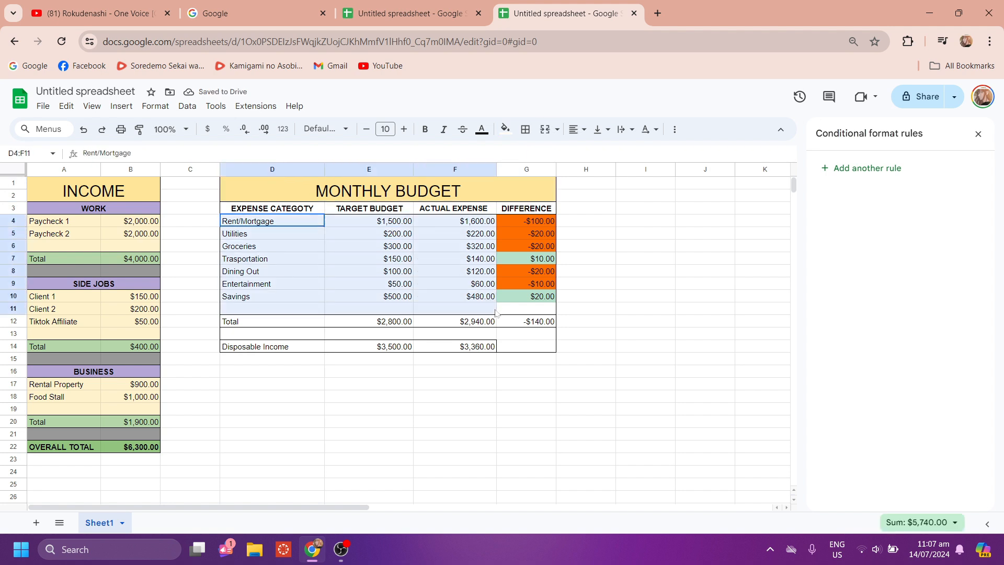
left_click(505, 130)
left_click(547, 201)
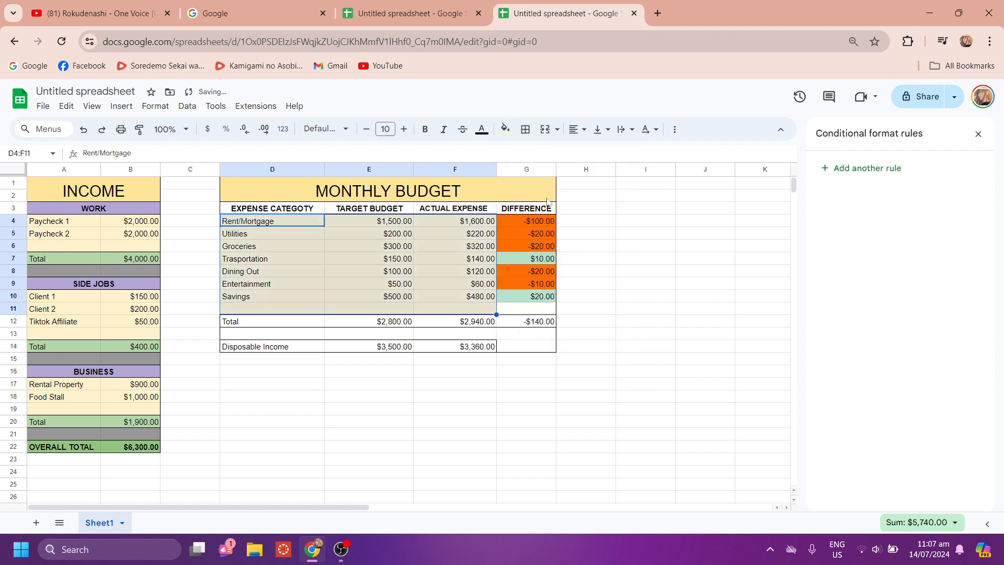
left_click(520, 308)
left_click(505, 130)
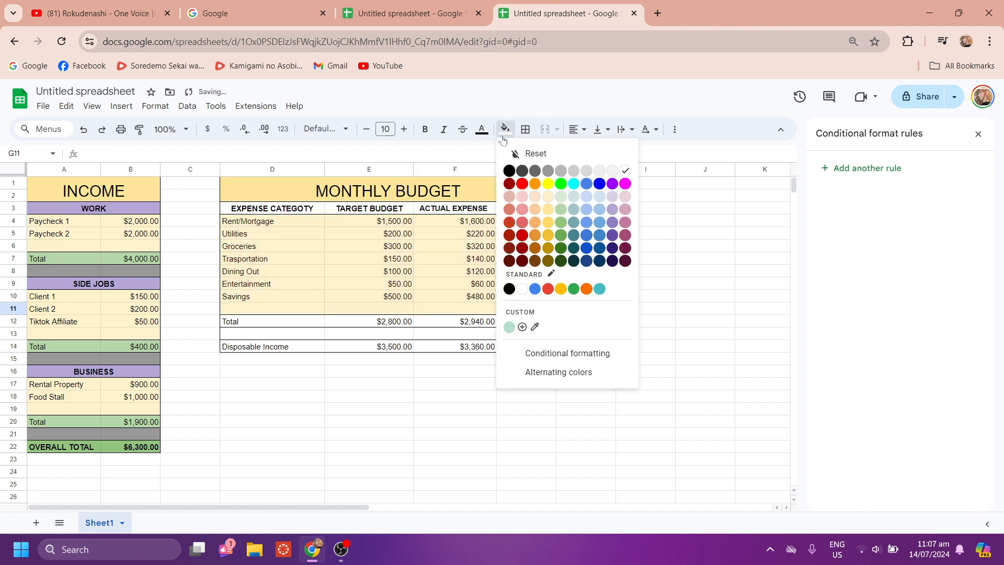
left_click(546, 197)
Fill the empty row D13:G13 below the monthly budget total with the gray of the income separator rows.
left_click(363, 335)
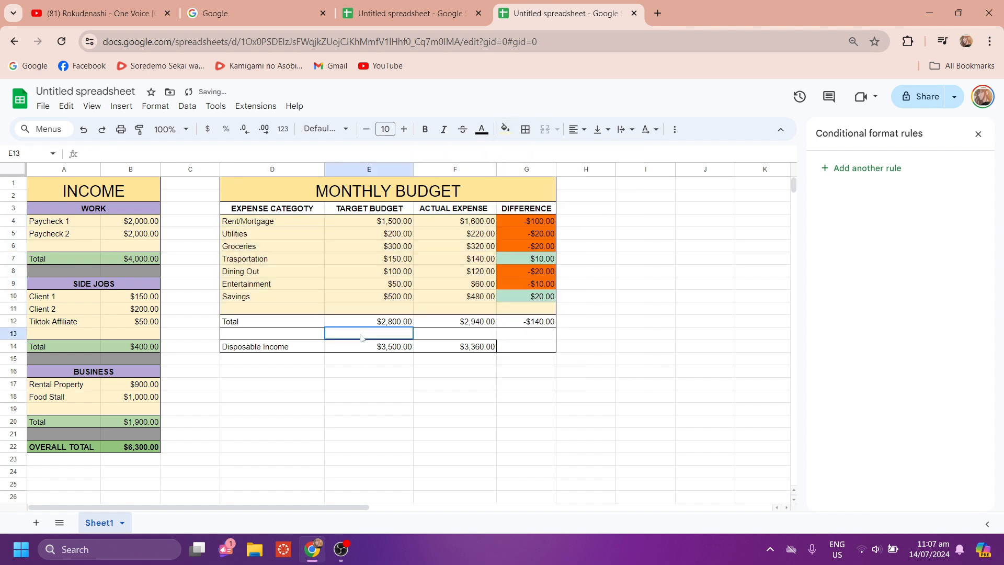
left_click(293, 335)
left_click_drag(325, 335, 507, 339)
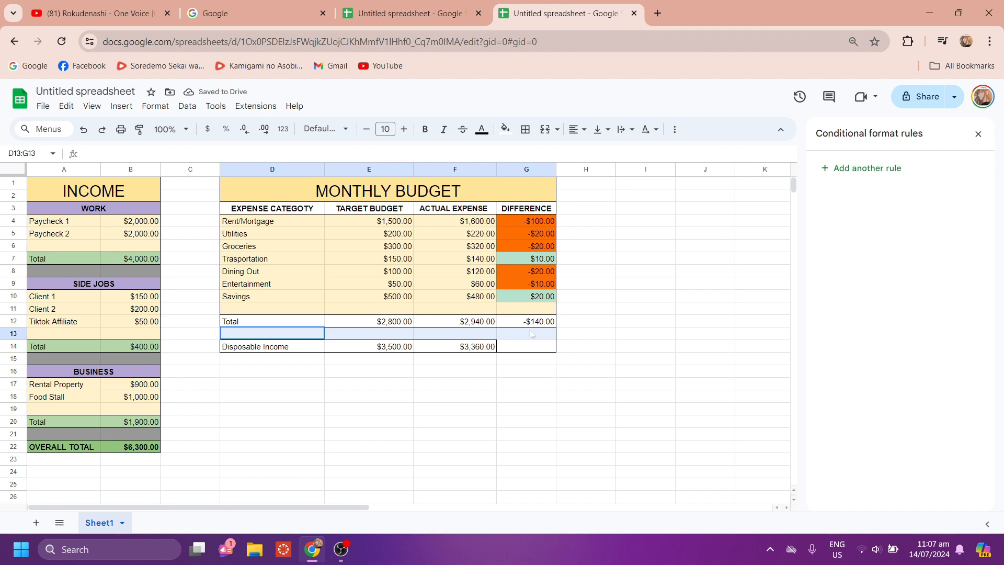
left_click(505, 130)
left_click(547, 171)
Fill the column heading row D3:G3 with the light purple used for the income subheadings.
left_click(314, 211)
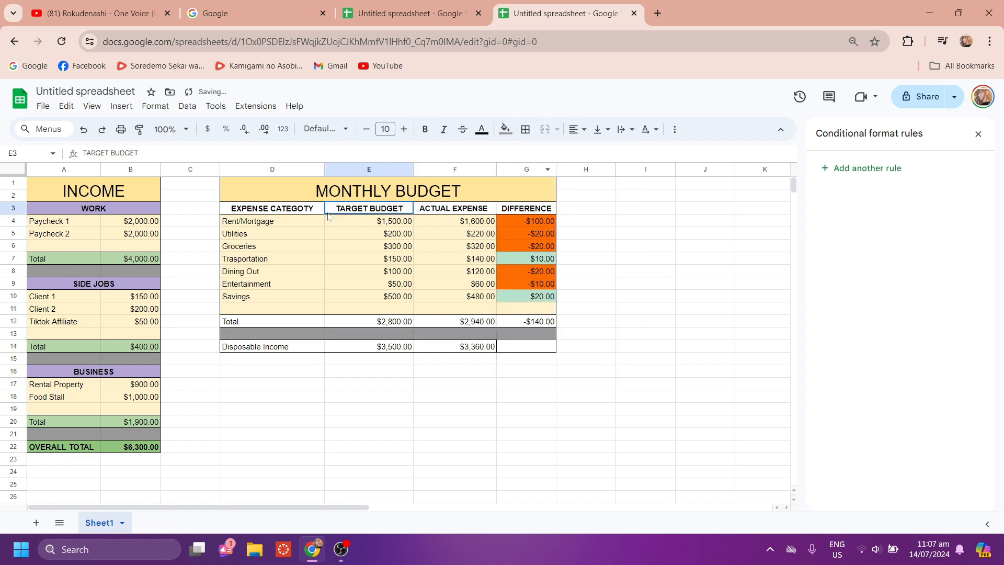
left_click_drag(314, 211, 528, 209)
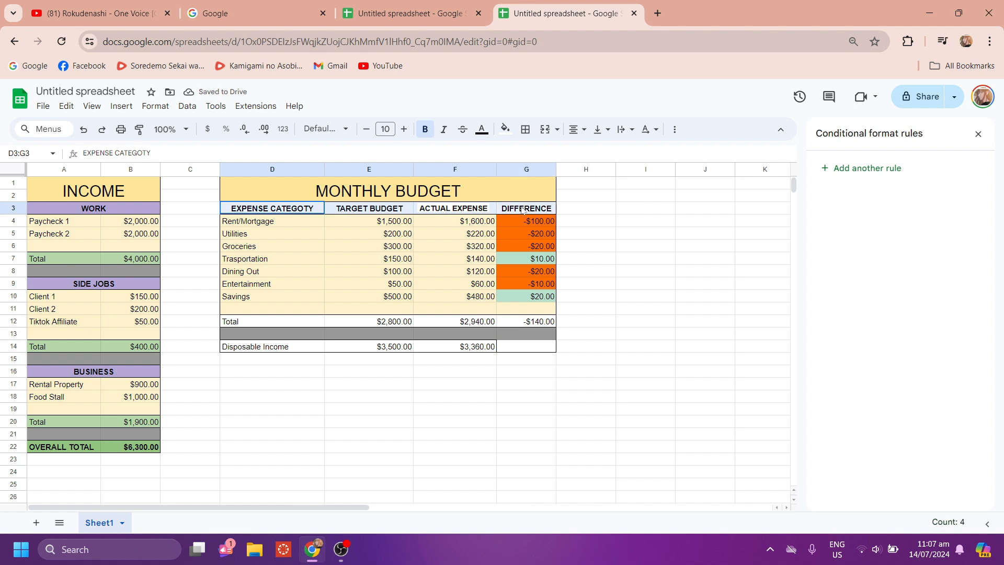
left_click(505, 129)
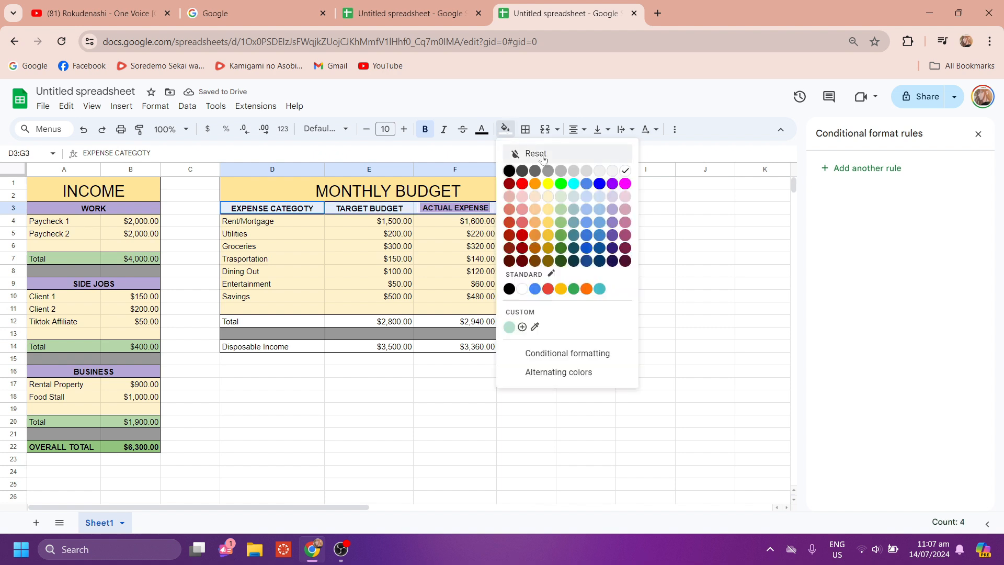
left_click(615, 211)
Fill the monthly budget Total row D12:G12 with the light green used for the income totals.
left_click_drag(317, 325, 530, 316)
left_click(505, 129)
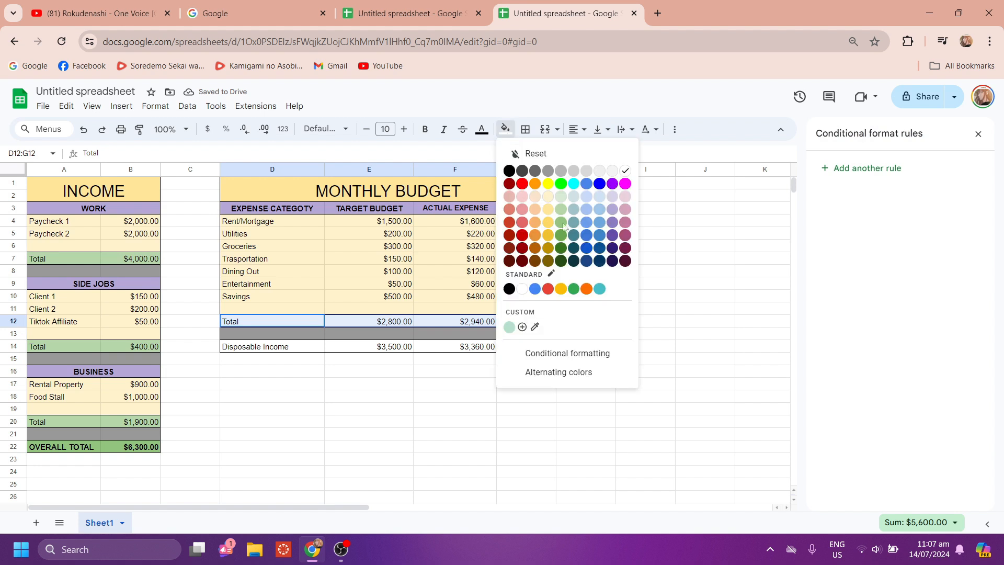
left_click(545, 211)
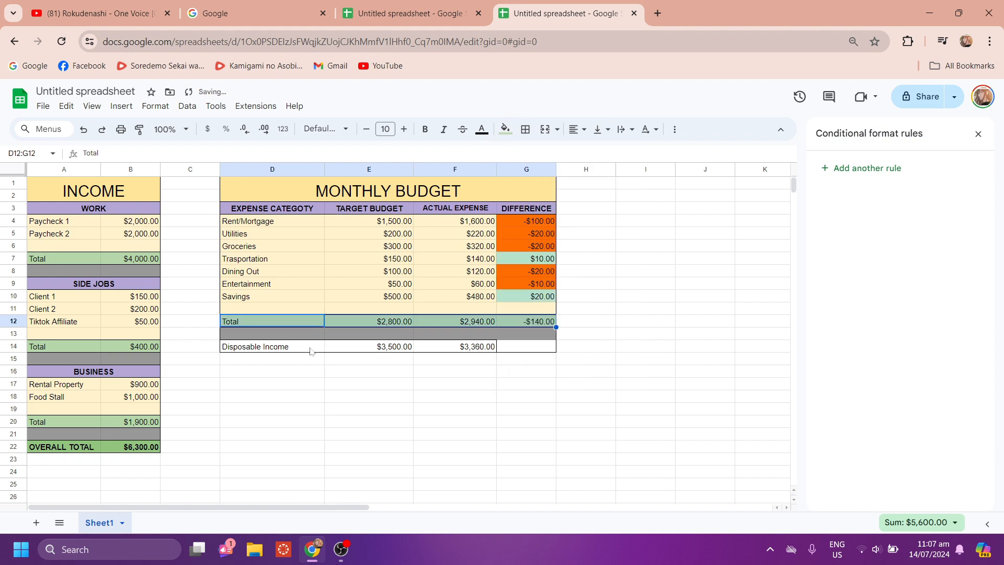
Fill the Disposable Income row D14:G14 with the light green used for the total rows.
left_click_drag(310, 351, 527, 351)
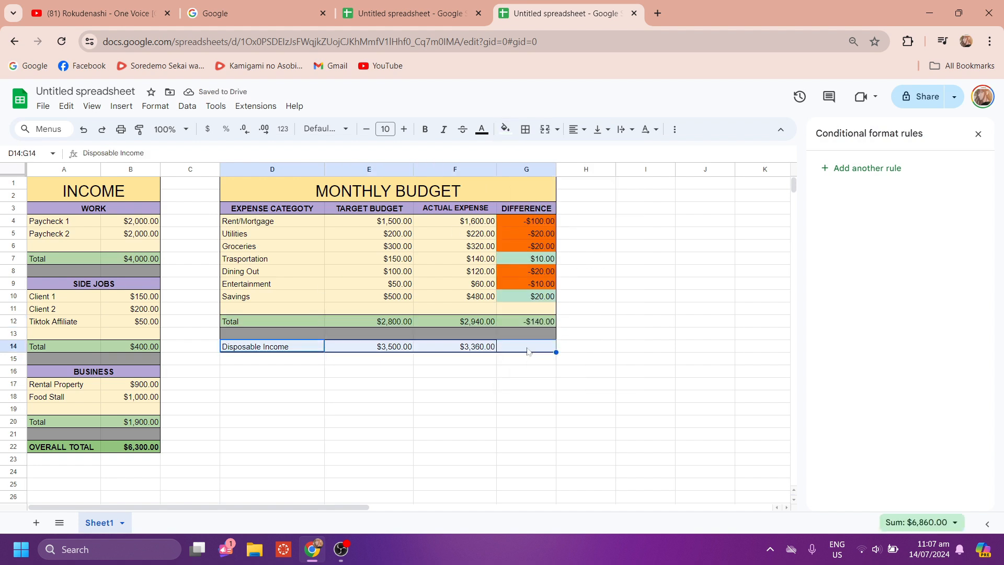
left_click(505, 130)
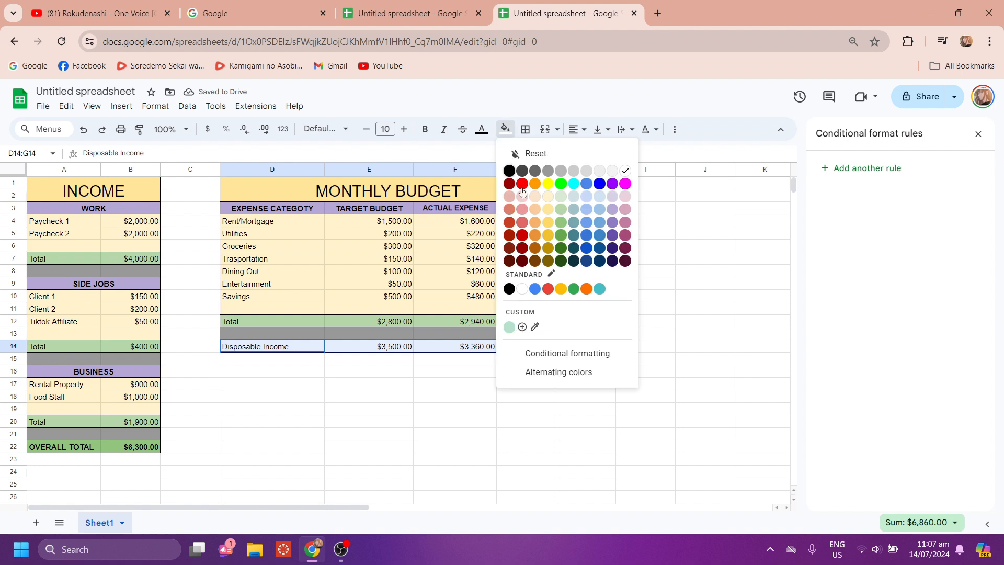
left_click(560, 222)
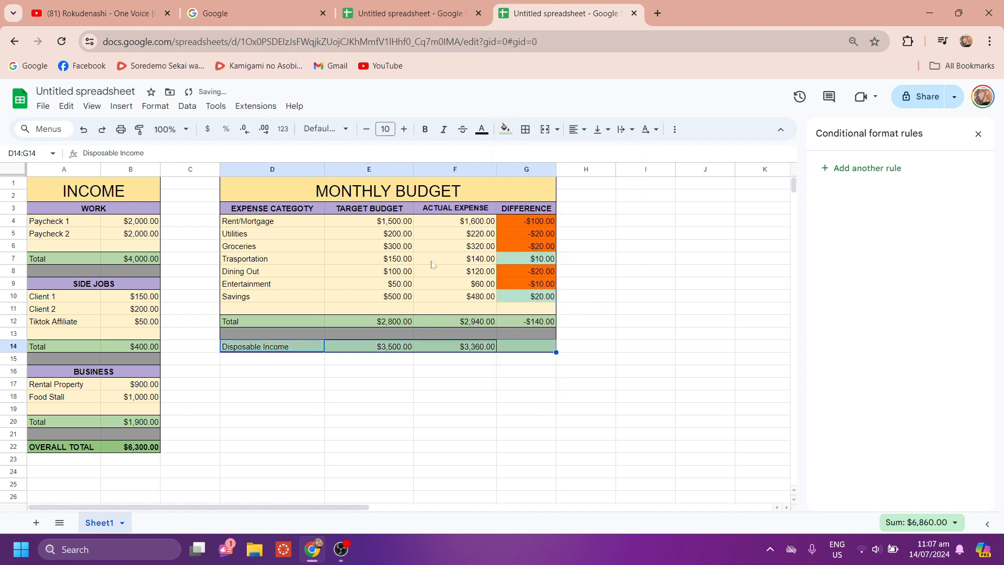
left_click(264, 322)
left_click(505, 129)
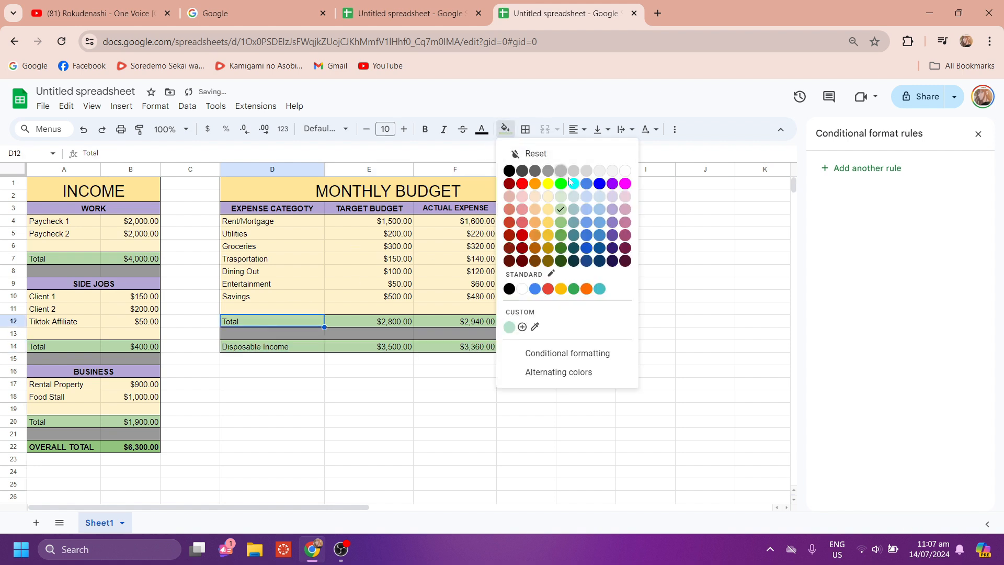
left_click(612, 223)
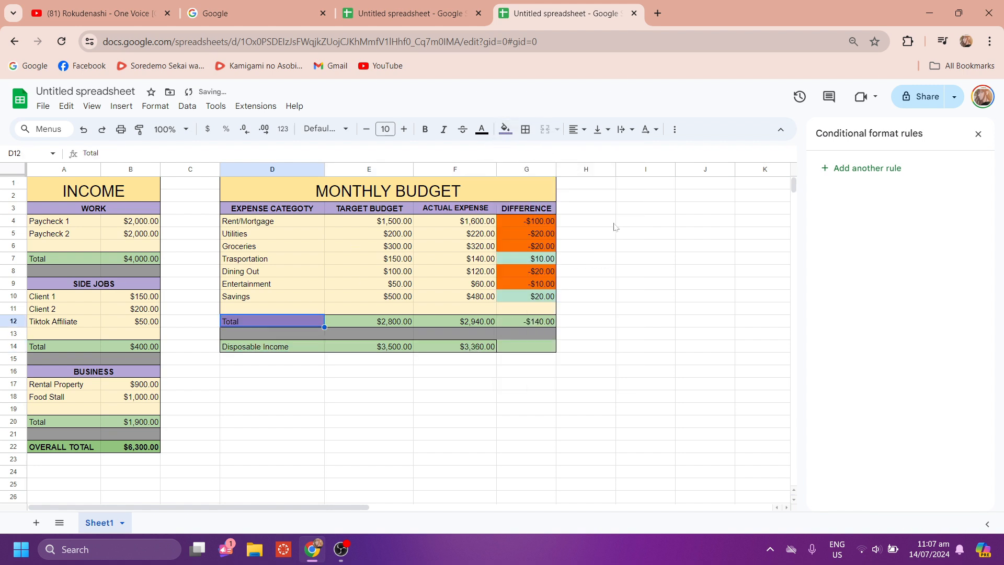
left_click(312, 351)
Fill the Total label cell D12 and the Disposable Income label cell D14 with the light purple of the column headings.
left_click(314, 321)
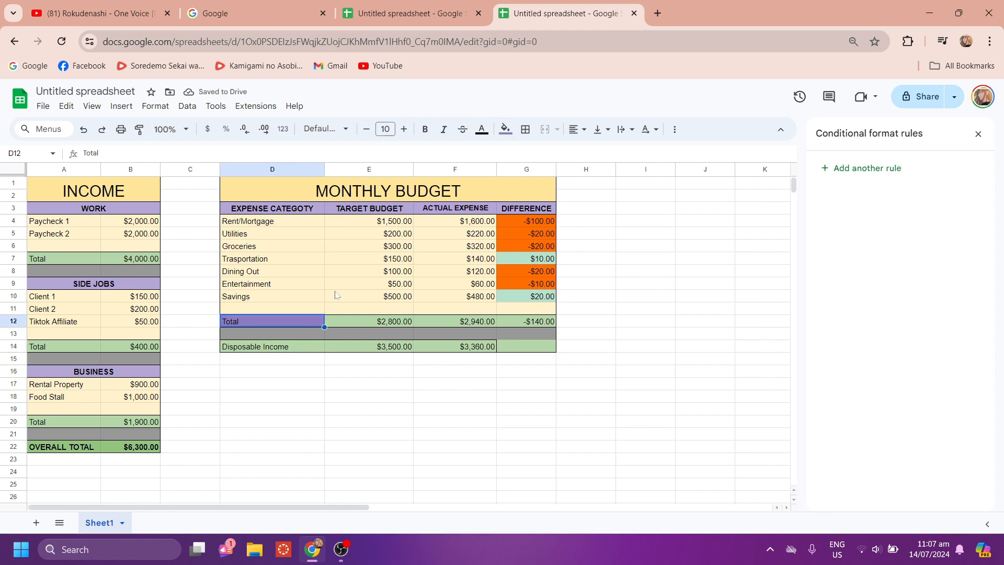
left_click(505, 129)
left_click(615, 210)
left_click(298, 348)
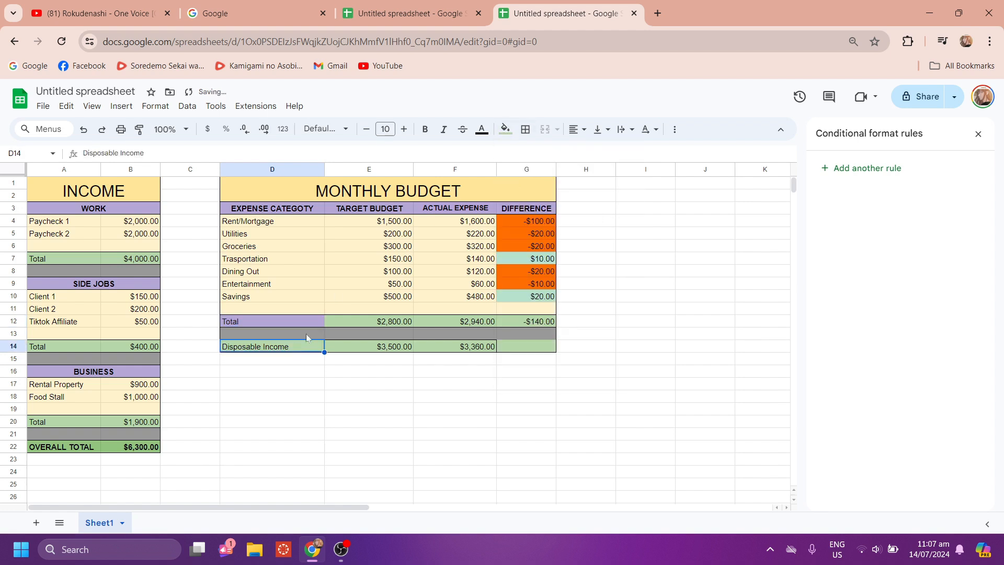
left_click(505, 129)
left_click(613, 212)
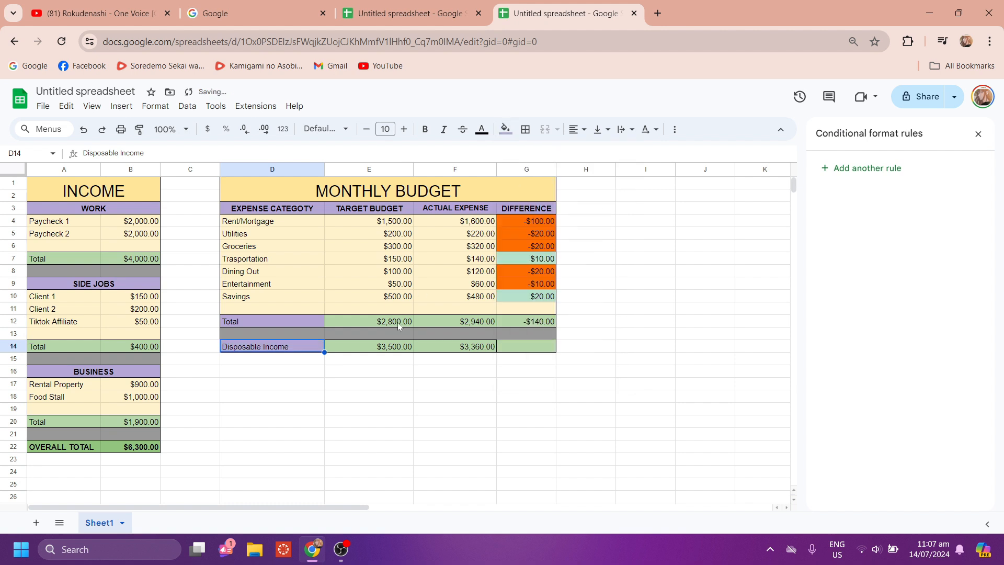
left_click(455, 397)
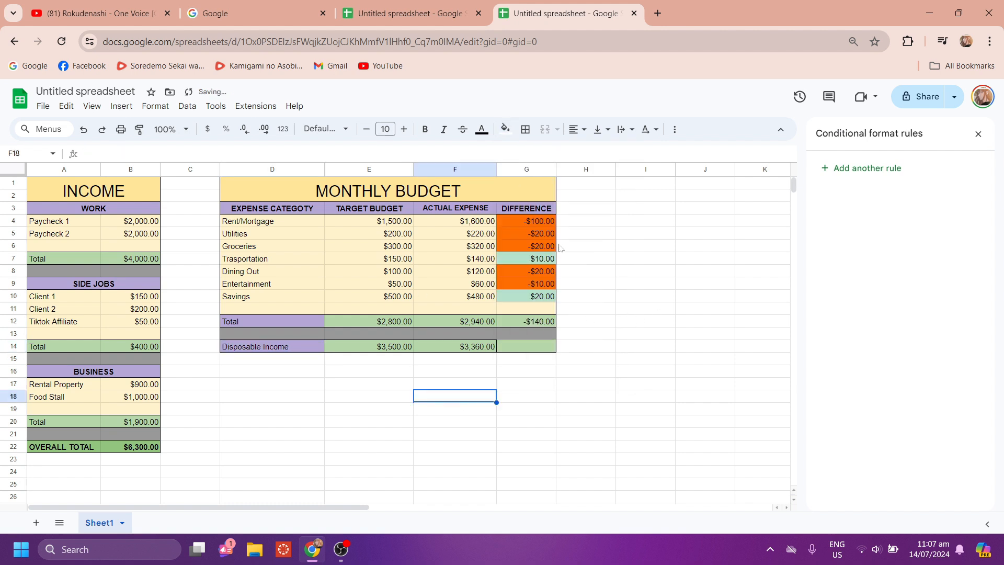
Change the font of the income and monthly budget tables, range A1:G23, to Bookman Old Style.
left_click(546, 472)
left_click(544, 462)
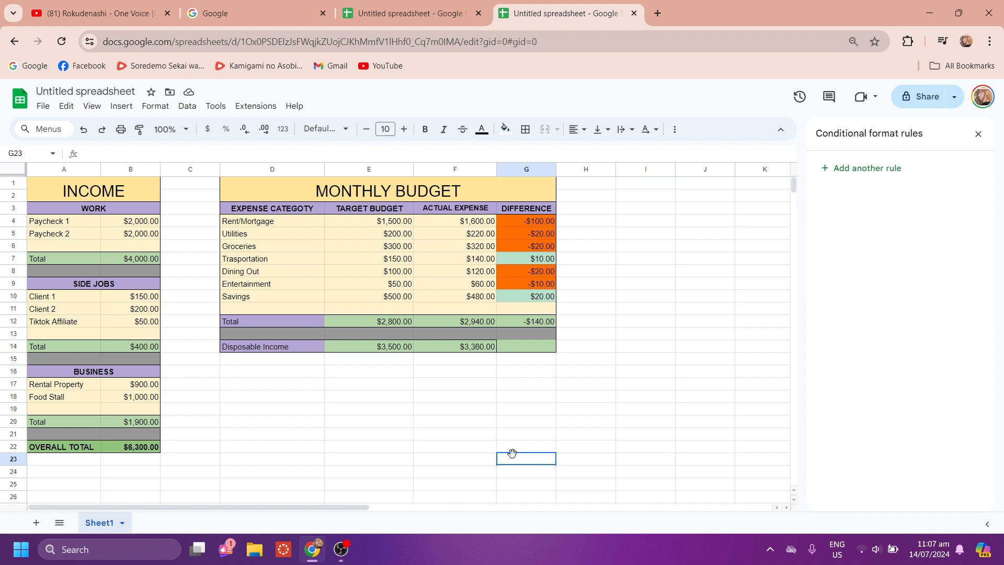
left_click_drag(510, 455, 32, 188)
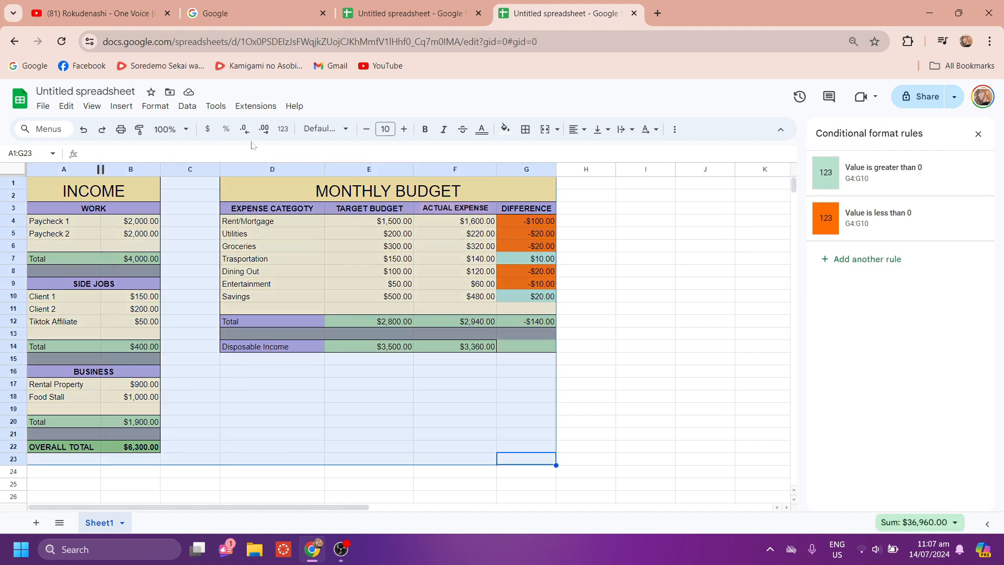
left_click(324, 128)
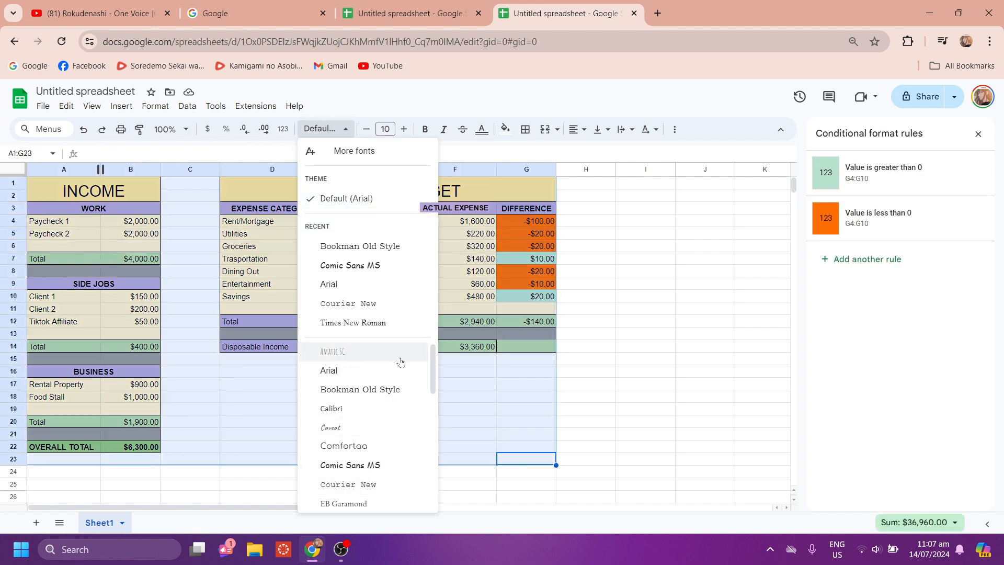
left_click(409, 250)
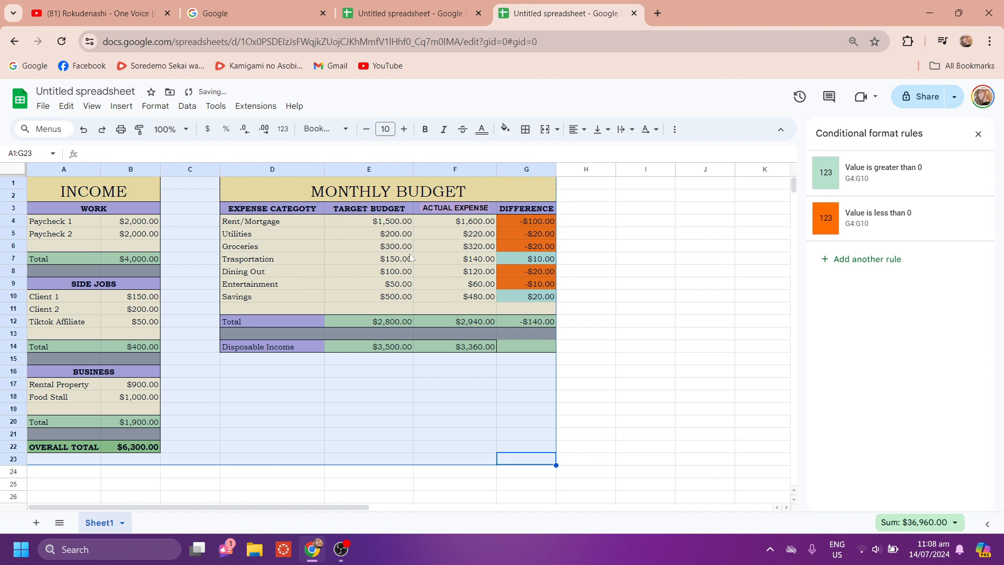
left_click(455, 435)
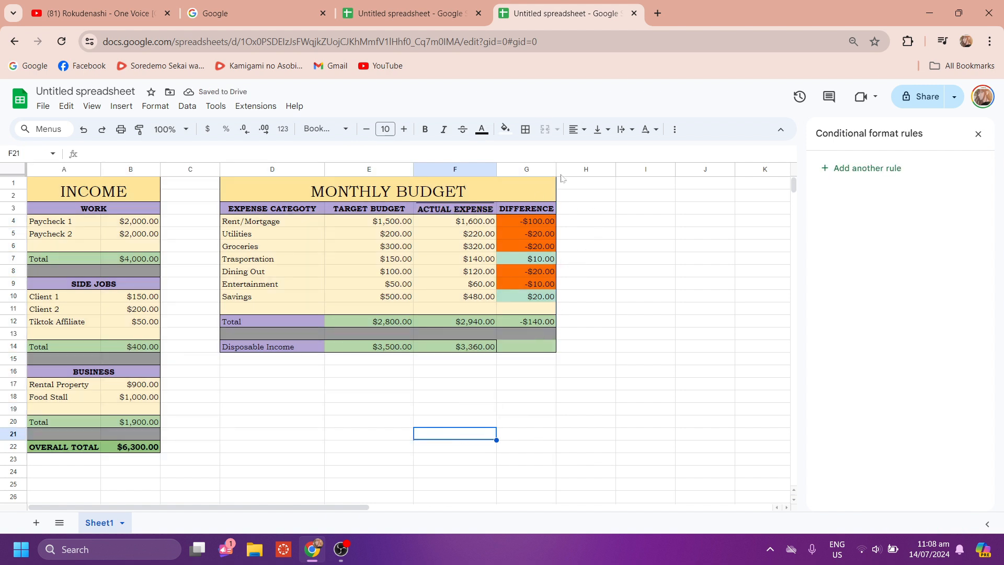
Add a note to the actual Entertainment expense in F9 reading "watch movies" and, on a second line, "goes to museum".
left_click(483, 225)
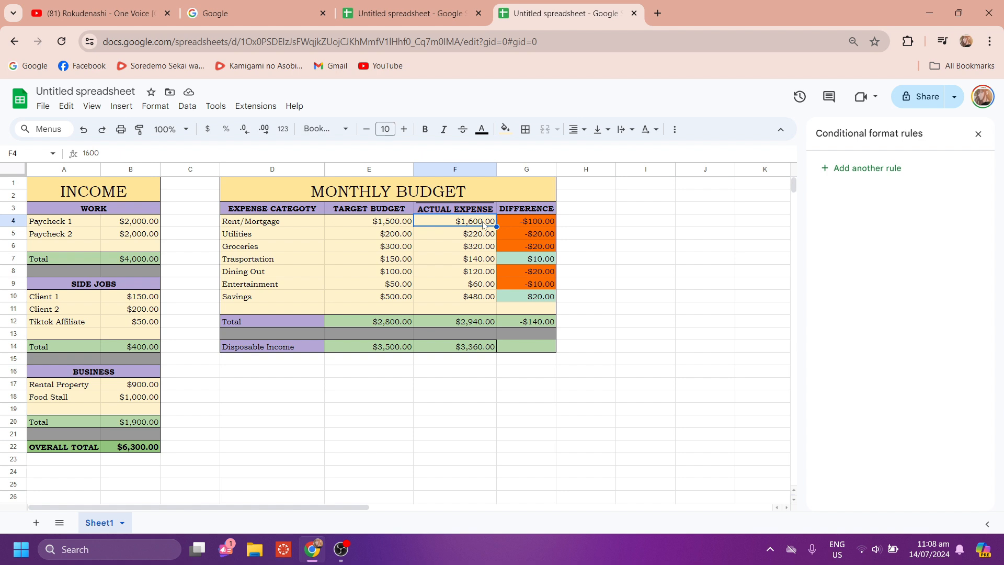
right_click(463, 224)
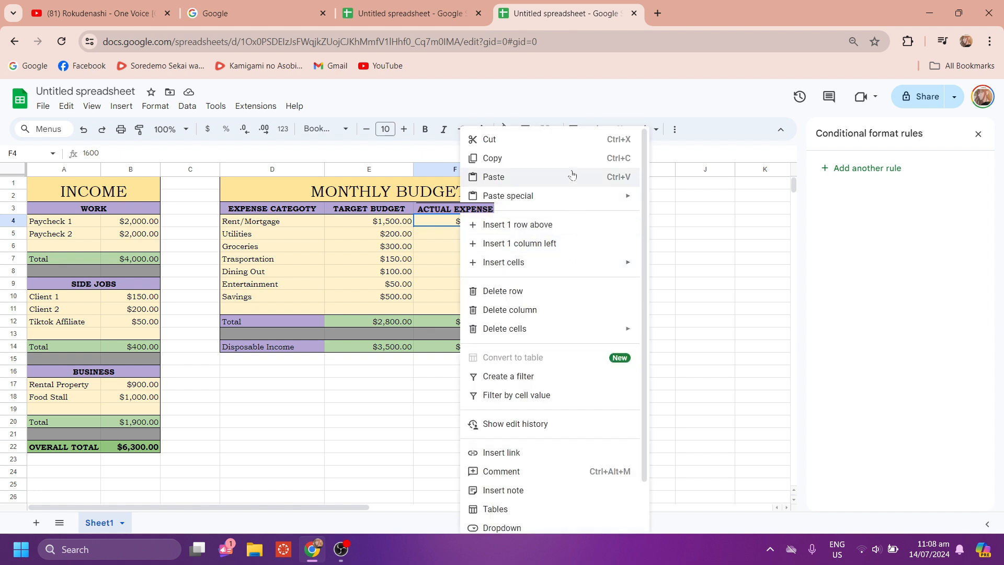
left_click(440, 271)
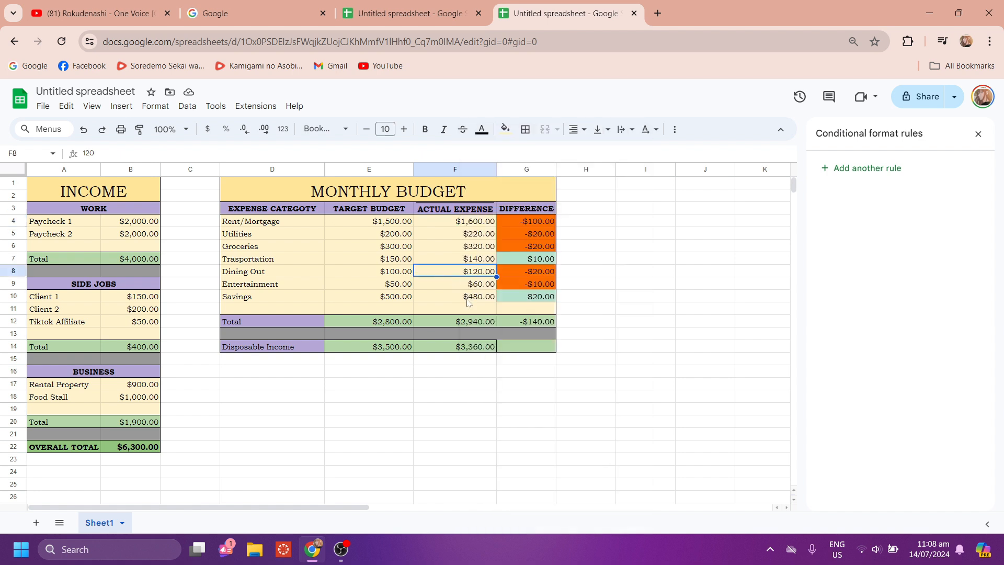
right_click(466, 285)
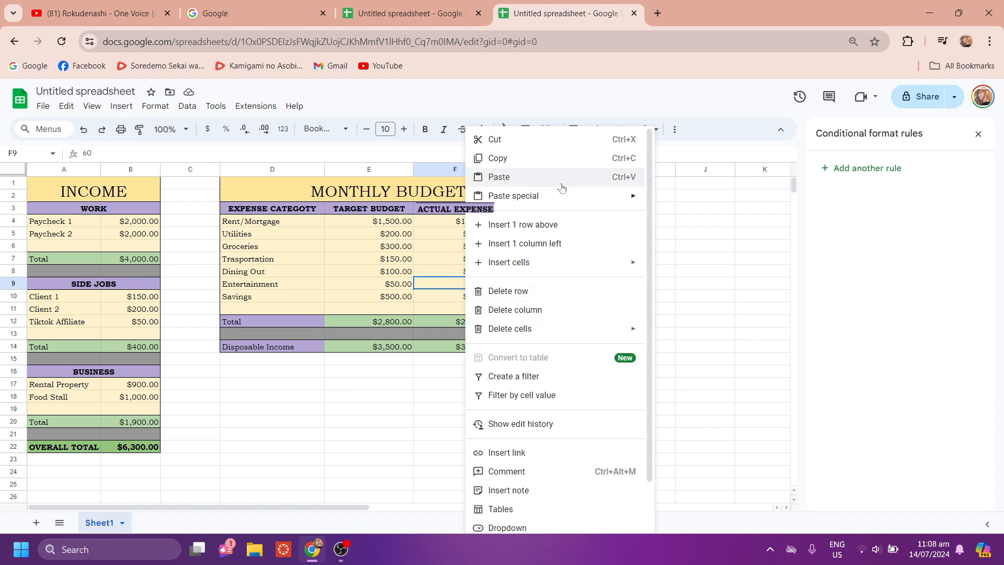
mouse_move(614, 338)
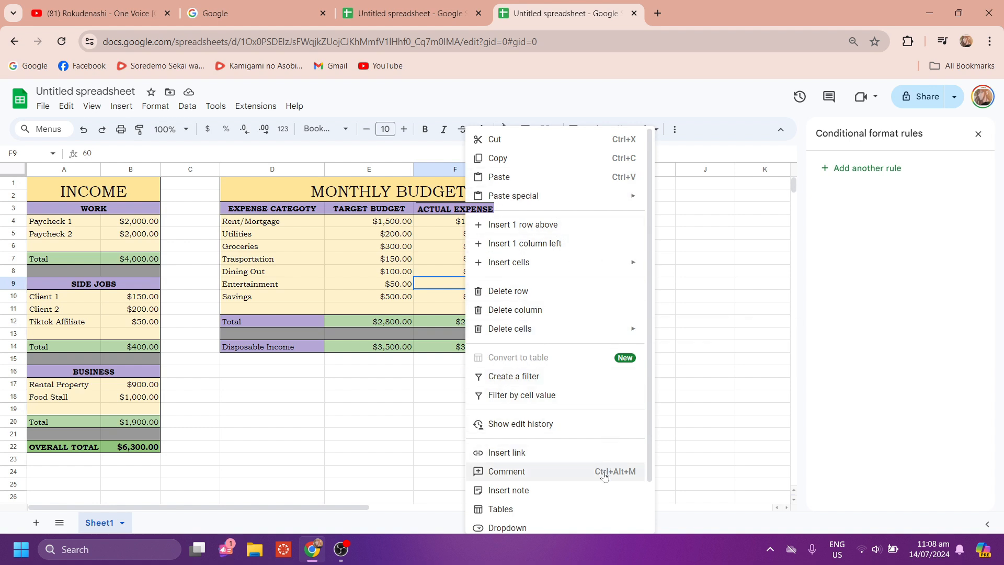
left_click(606, 490)
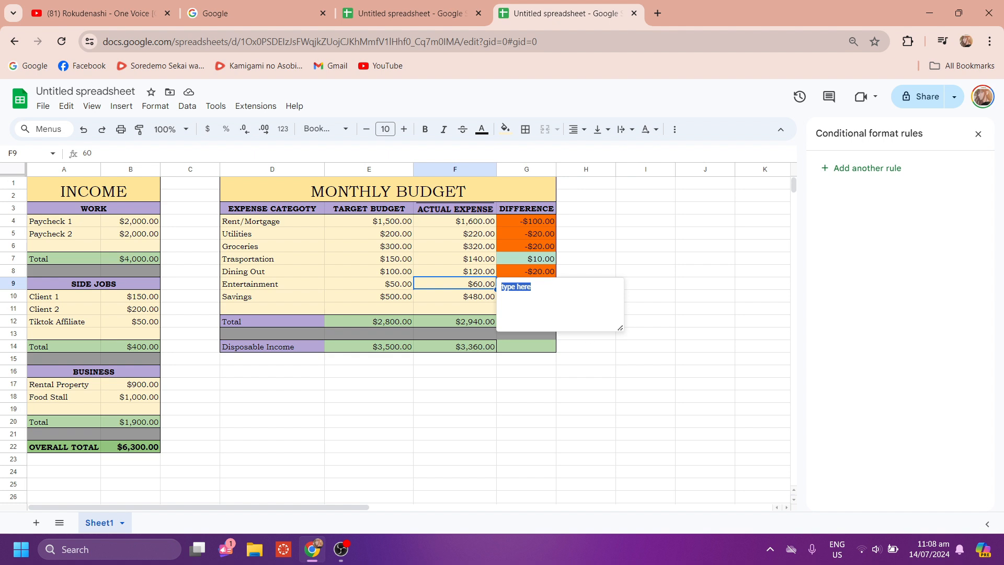
type("watch movies")
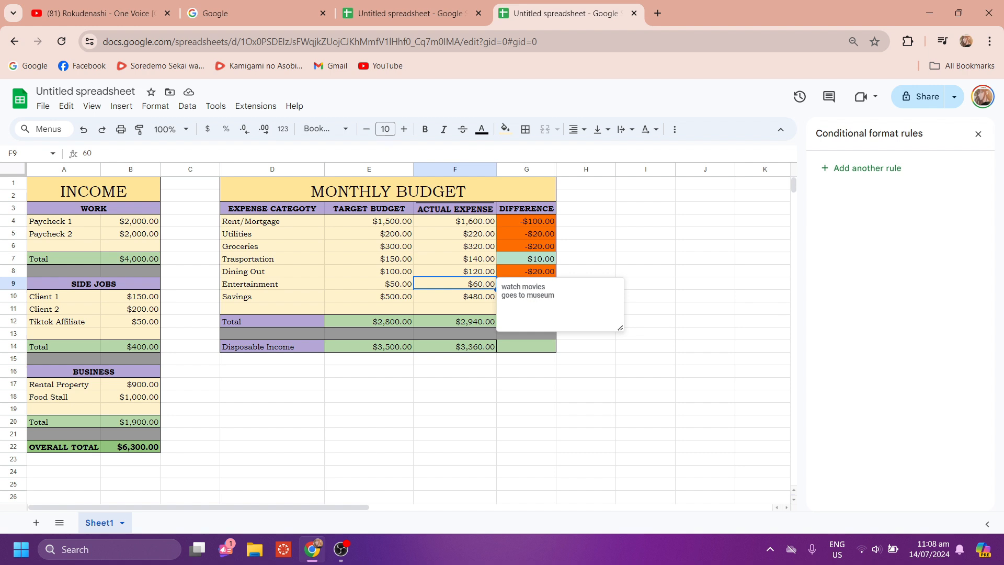
left_click(585, 383)
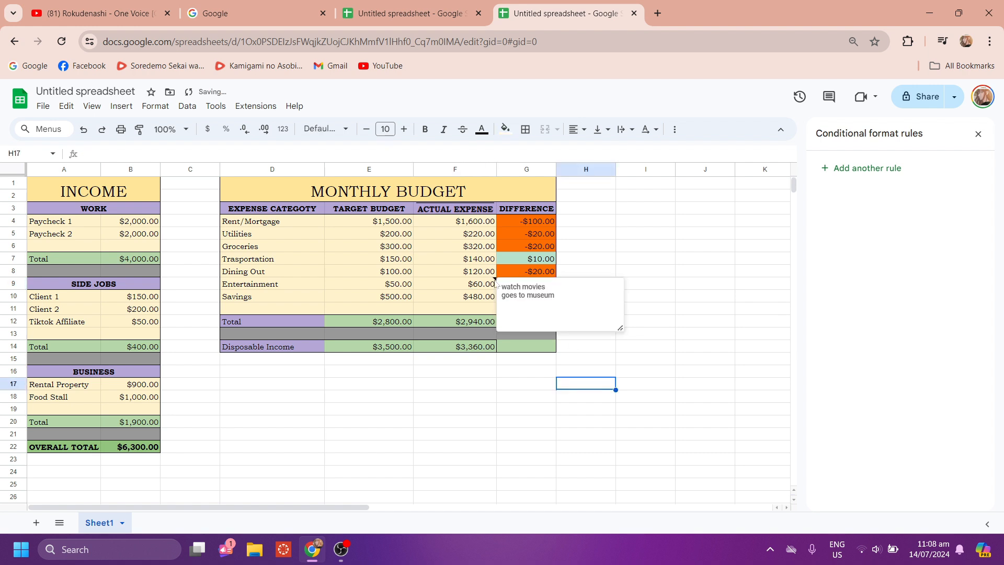